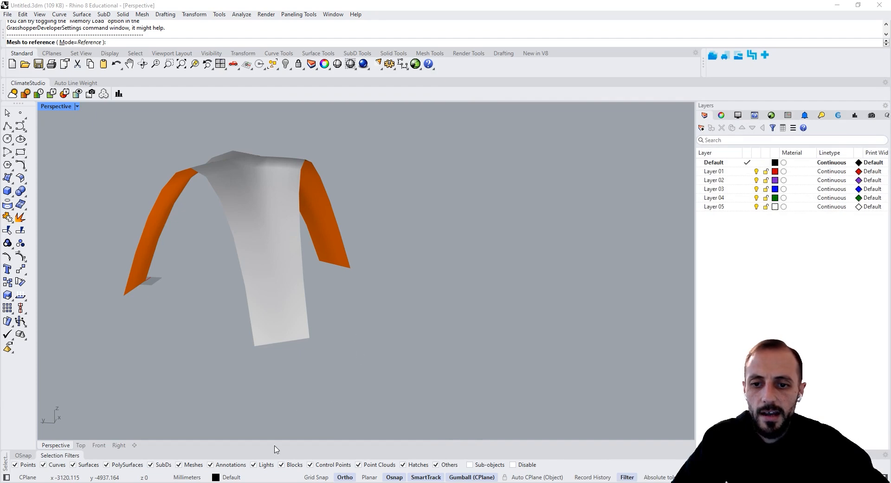
- Reference the arched shell mesh from the viewport into the Mesh parameter and reposition that parameter on the canvas
{"action": "left_click", "coordinate": [280, 263]}
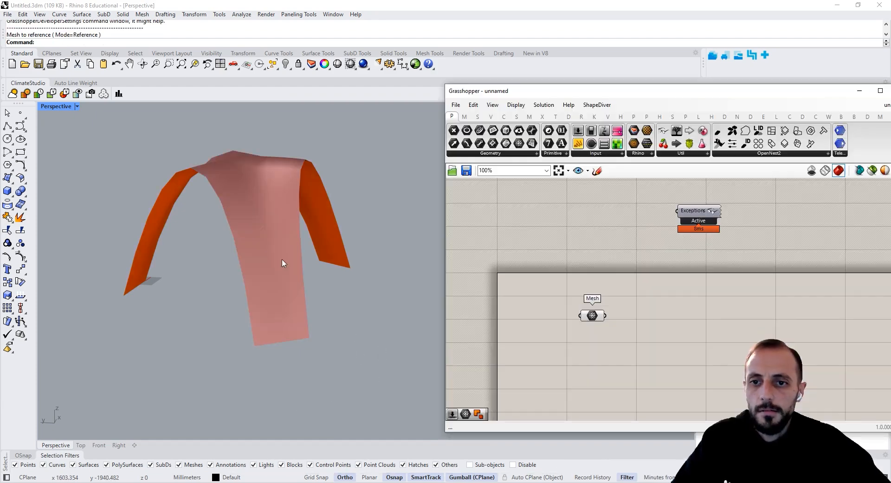
{"action": "left_click_drag", "start_coordinate": [583, 318], "coordinate": [561, 332]}
{"action": "left_click", "coordinate": [549, 285]}
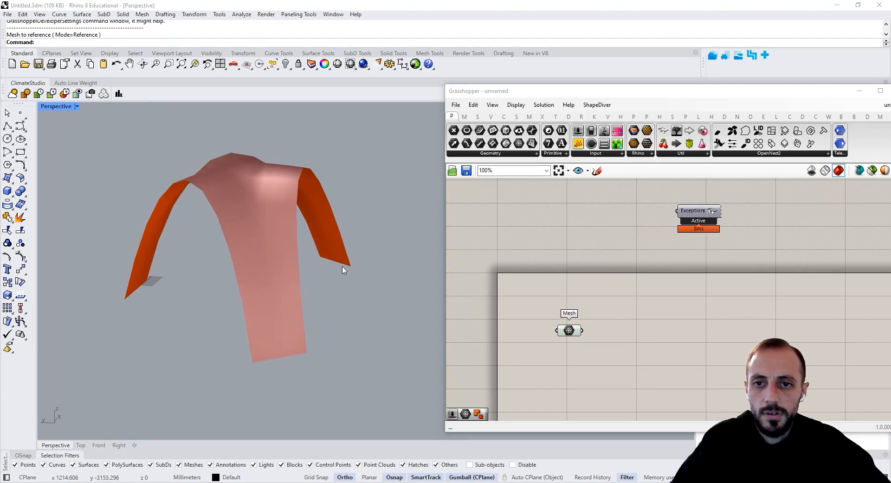
{"action": "right_click_drag", "start_coordinate": [334, 277], "coordinate": [322, 287]}
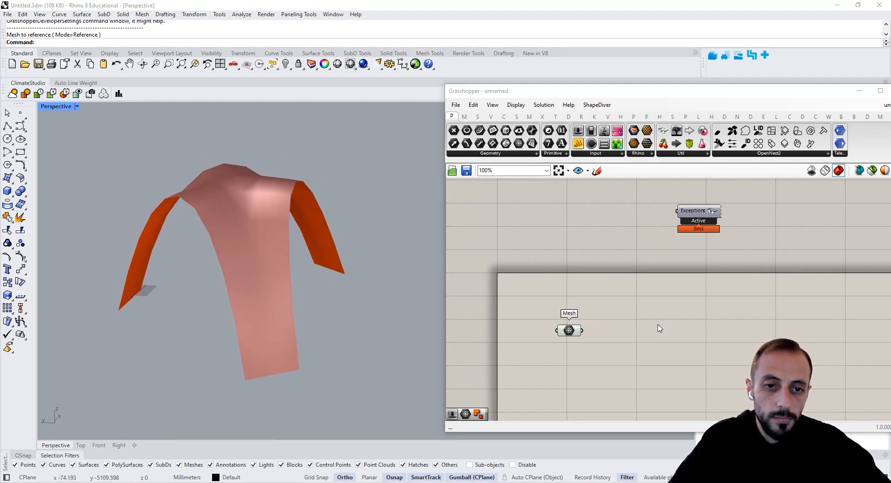
- Add Weaverbird's Mesh Thicken component beside the Mesh parameter
{"action": "right_click_drag", "start_coordinate": [649, 329], "coordinate": [640, 323]}
{"action": "double_click", "coordinate": [640, 324]}
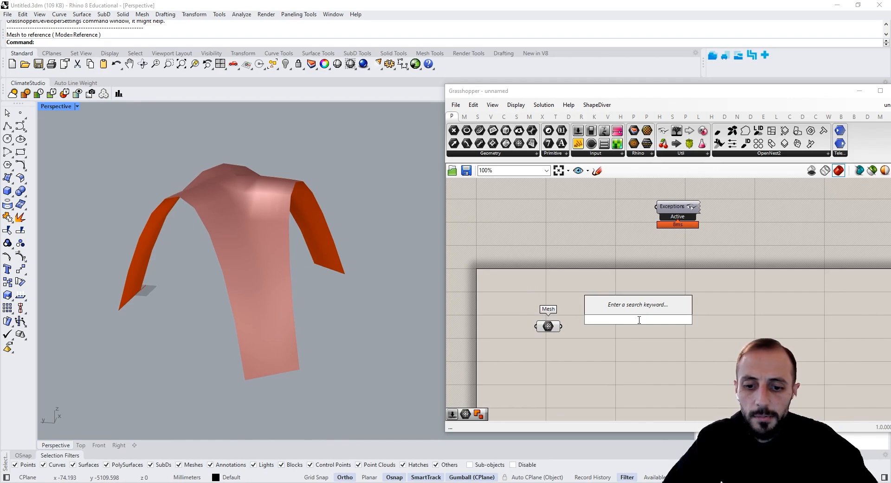
{"action": "type", "text": "mesh"}
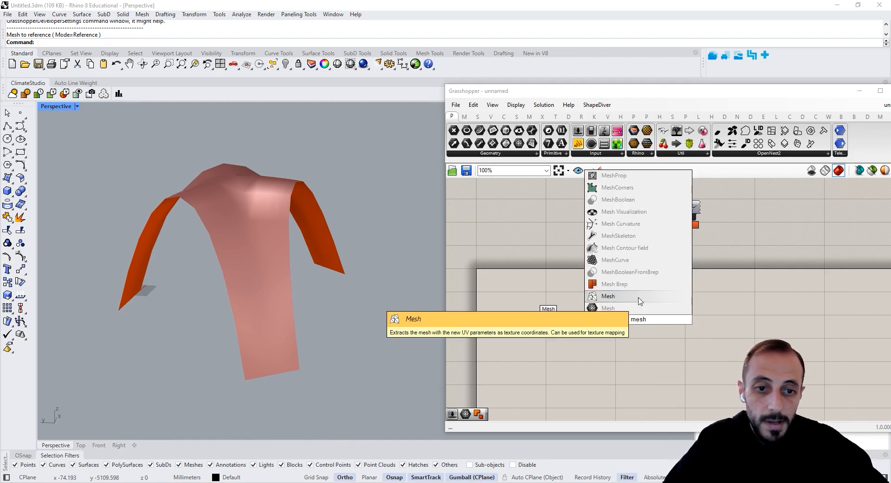
{"action": "scroll", "coordinate": [639, 301], "scroll_direction": "down", "scroll_amount": 5}
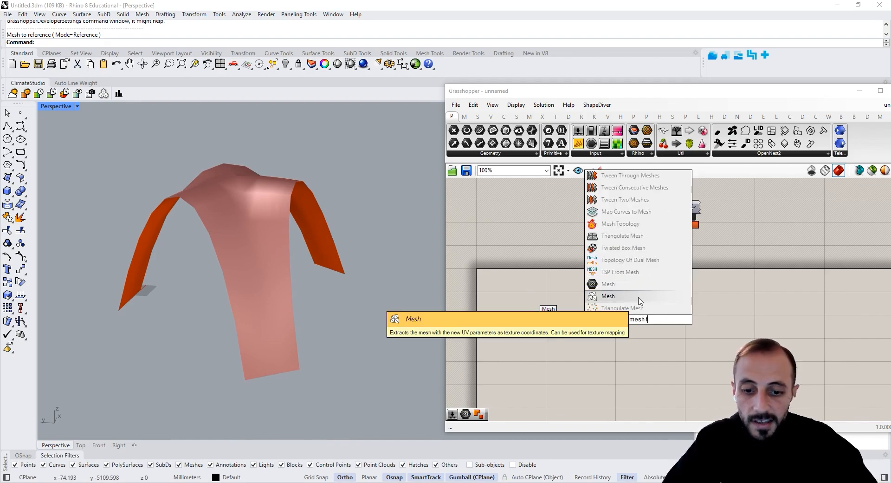
{"action": "left_click", "coordinate": [636, 294]}
{"action": "left_click_drag", "start_coordinate": [550, 331], "coordinate": [534, 323]}
{"action": "left_click", "coordinate": [526, 330]}
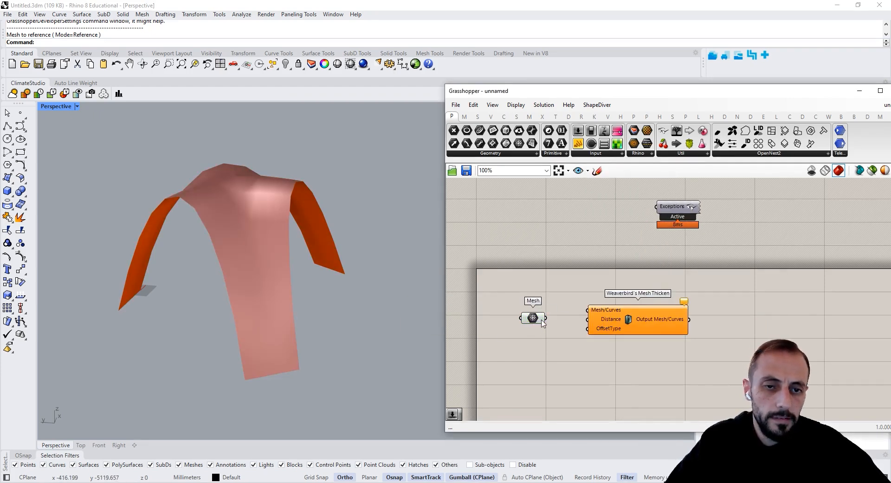
- Connect the Mesh parameter to the Mesh/Curves input of Mesh Thicken and adjust the component's placement
{"action": "left_click_drag", "start_coordinate": [569, 313], "coordinate": [607, 320]}
{"action": "left_click", "coordinate": [591, 296]}
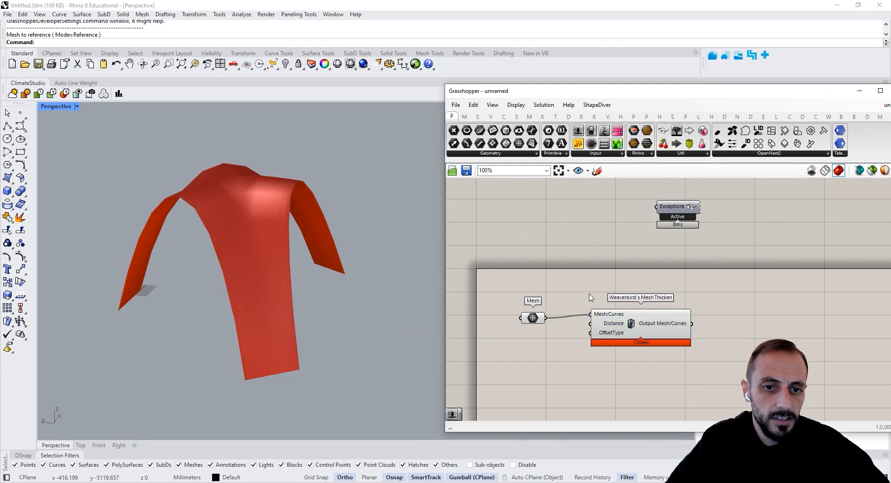
{"action": "left_click_drag", "start_coordinate": [641, 334], "coordinate": [647, 338]}
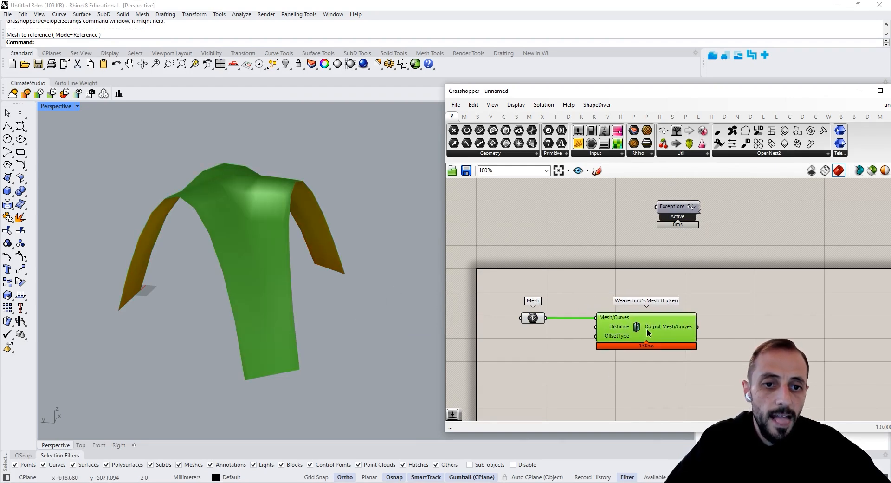
{"action": "left_click", "coordinate": [555, 357]}
- Add a number slider set to 50, connect it to Mesh Thicken's Distance input and inspect the thickness
{"action": "right_click_drag", "start_coordinate": [555, 356], "coordinate": [583, 345]}
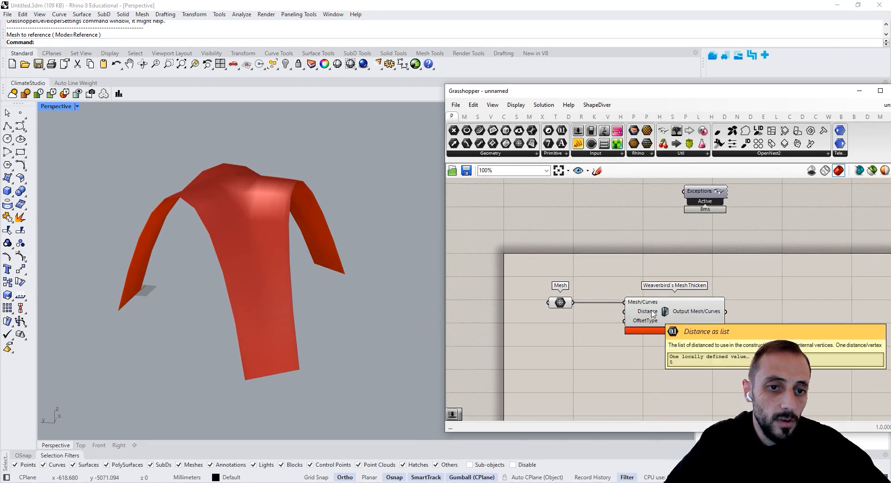
{"action": "double_click", "coordinate": [564, 341]}
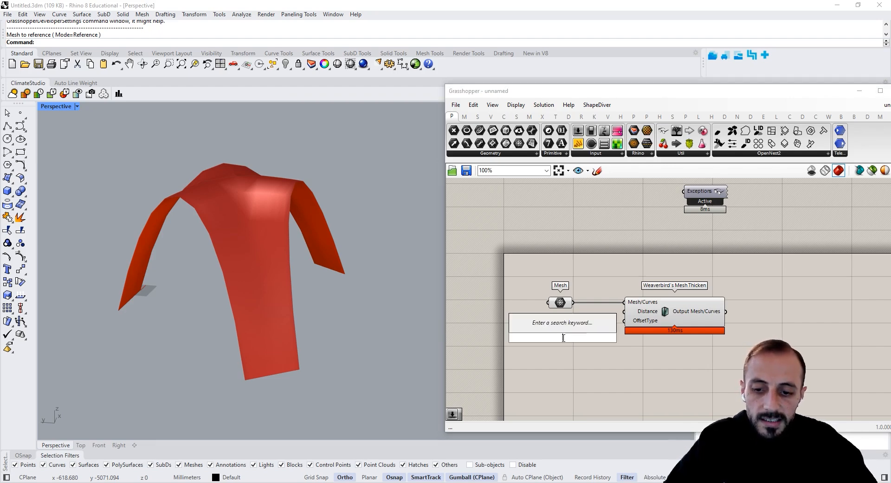
{"action": "type", "text": "50"}
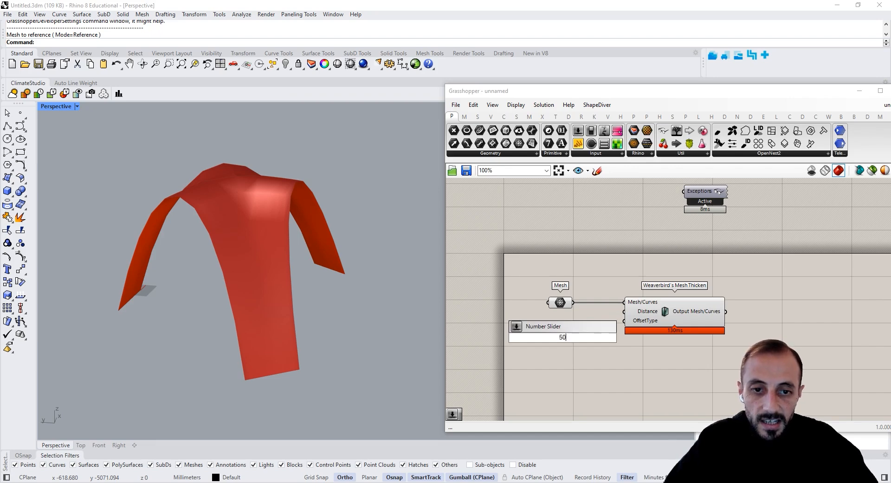
{"action": "key", "text": "Return"}
{"action": "left_click_drag", "start_coordinate": [601, 338], "coordinate": [624, 311]}
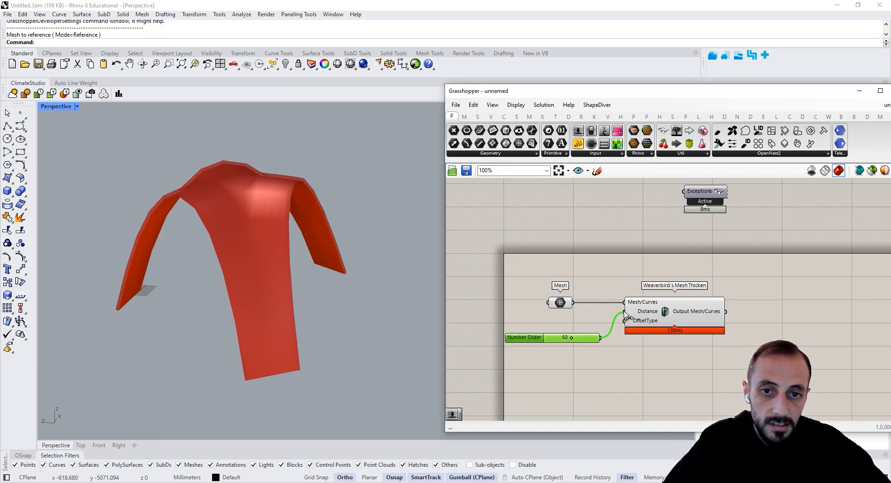
{"action": "scroll", "coordinate": [242, 233], "scroll_direction": "up", "scroll_amount": 5}
{"action": "scroll", "coordinate": [287, 154], "scroll_direction": "down", "scroll_amount": 3}
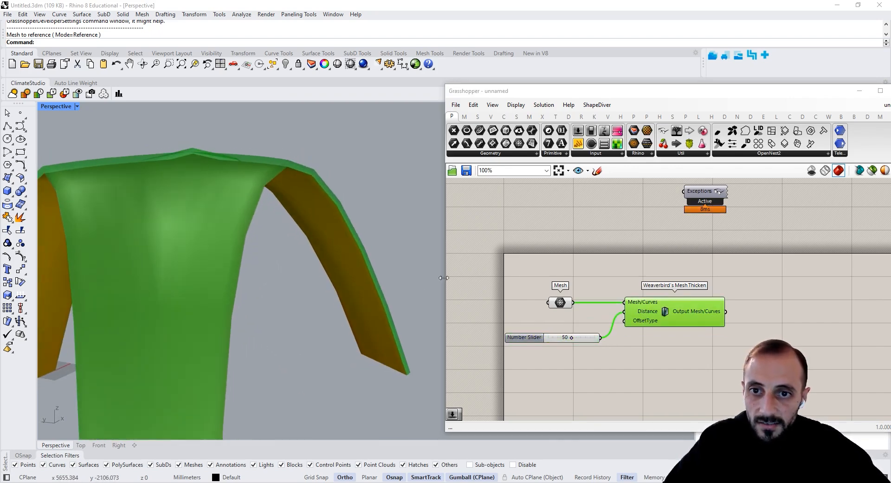
- Replace the Distance slider with a new number slider set to 100 and place it under the Mesh parameter
{"action": "double_click", "coordinate": [564, 353]}
{"action": "type", "text": "100"}
{"action": "key", "text": "Return"}
{"action": "left_click_drag", "start_coordinate": [604, 360], "coordinate": [625, 311]}
{"action": "left_click", "coordinate": [582, 340]}
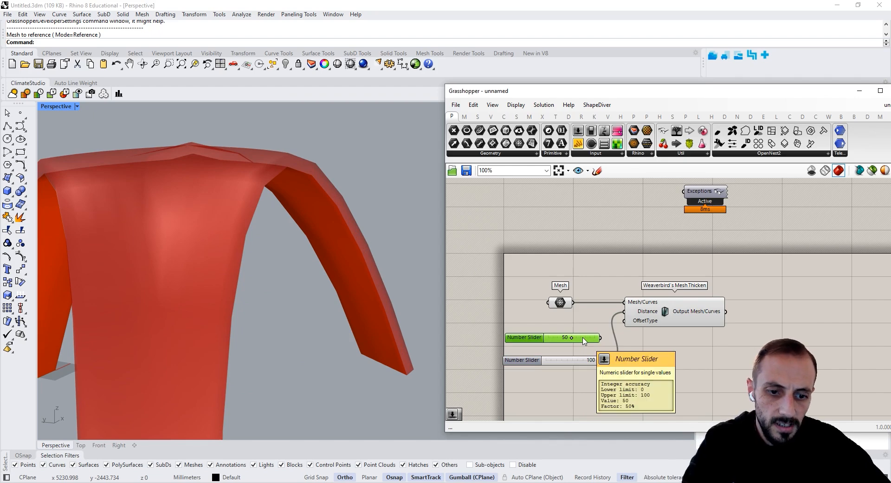
{"action": "key", "text": "Delete"}
{"action": "left_click_drag", "start_coordinate": [570, 359], "coordinate": [569, 321]}
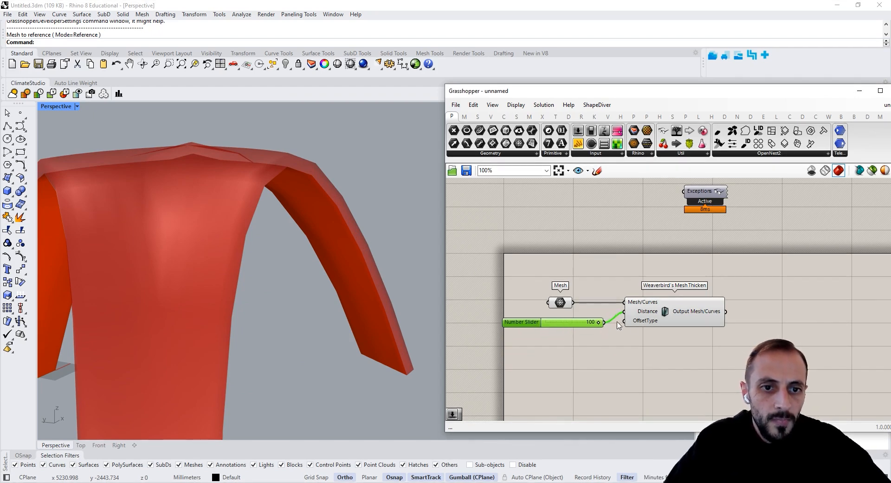
- Add a number slider ranging from 0 to 2, set to 0, and connect it to Mesh Thicken's OffsetType input
{"action": "mouse_move", "coordinate": [642, 327]}
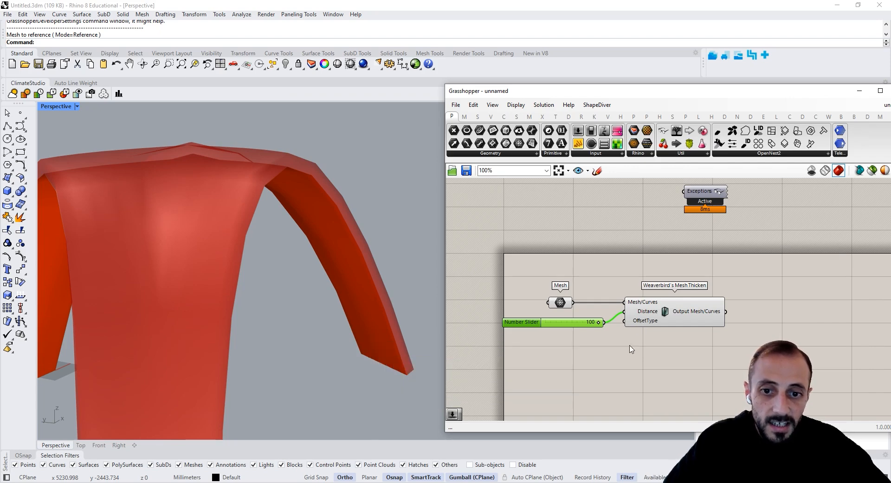
{"action": "left_click", "coordinate": [624, 355]}
{"action": "double_click", "coordinate": [625, 355]}
{"action": "type", "text": "0"}
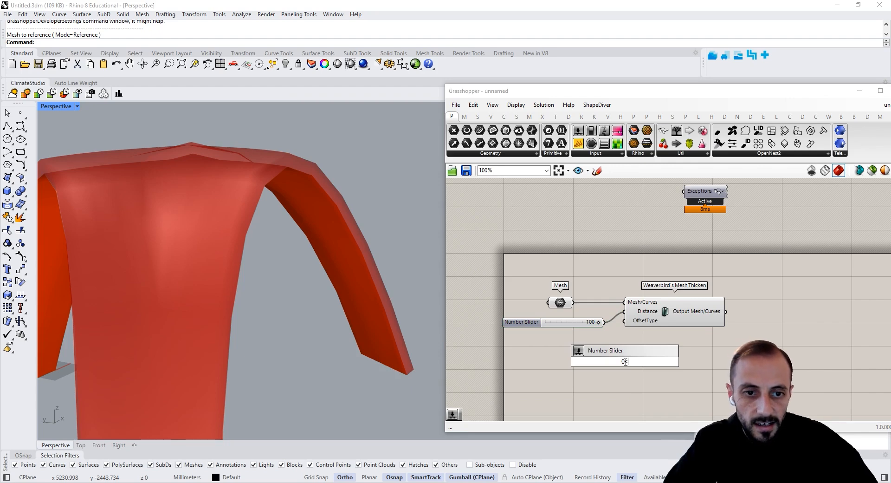
{"action": "type", "text": "<2"}
{"action": "key", "text": "Return"}
{"action": "left_click_drag", "start_coordinate": [638, 361], "coordinate": [625, 327]}
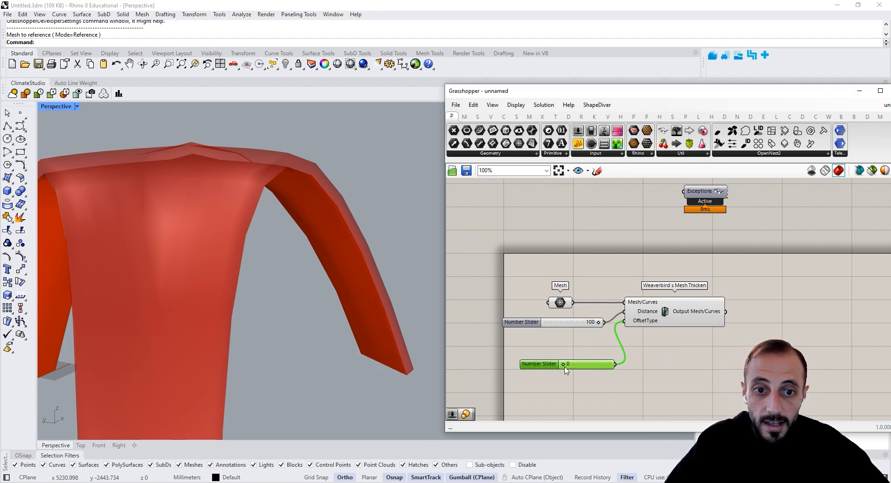
{"action": "left_click_drag", "start_coordinate": [568, 363], "coordinate": [594, 366]}
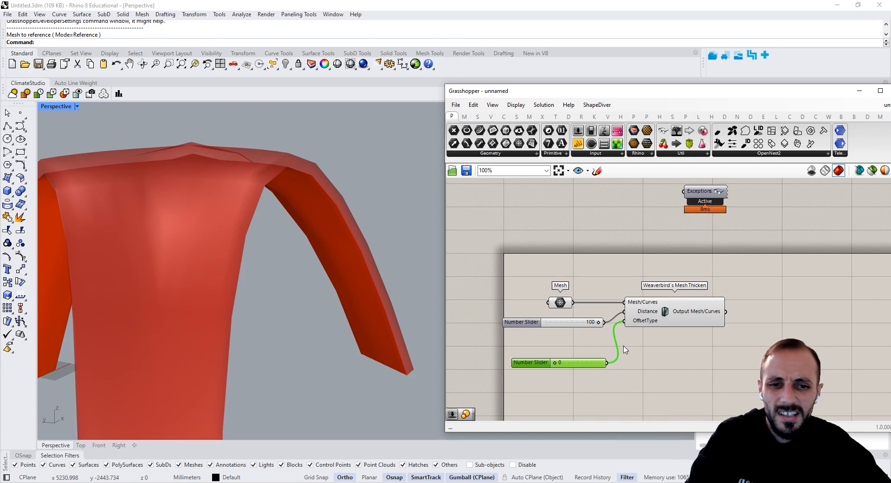
{"action": "mouse_move", "coordinate": [643, 325]}
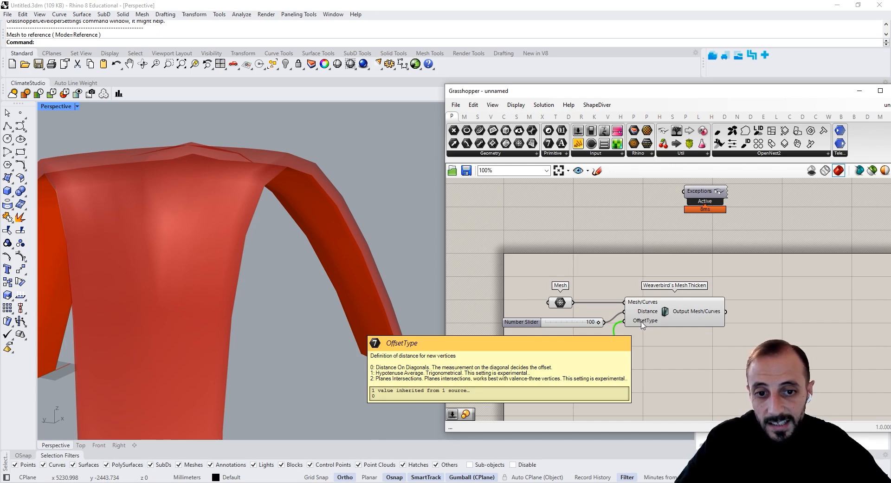
{"action": "left_click_drag", "start_coordinate": [574, 365], "coordinate": [570, 364]}
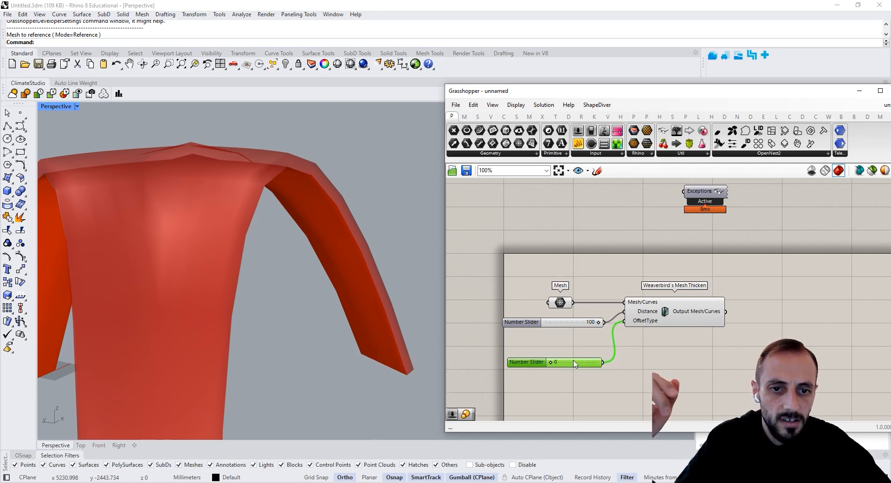
- Turn on the mesh edge preview and examine the edges of the thickened shell up close
{"action": "left_click", "coordinate": [574, 217]}
{"action": "left_click", "coordinate": [517, 106]}
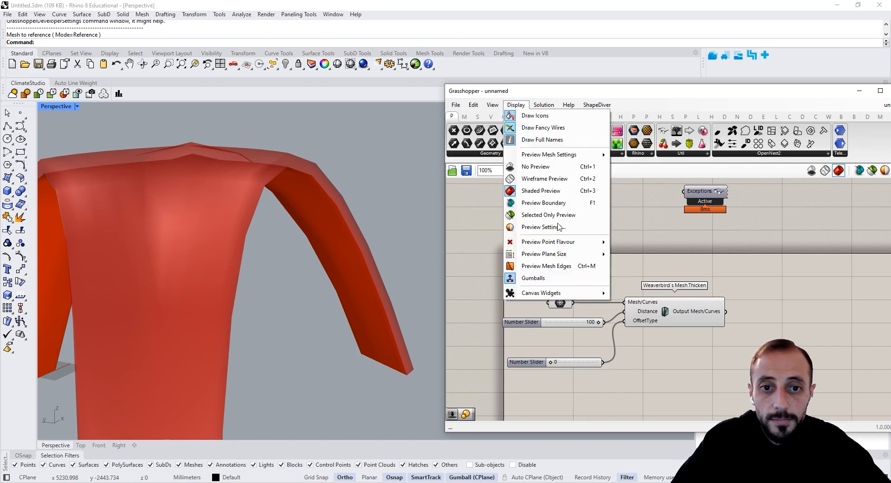
{"action": "left_click", "coordinate": [560, 266]}
{"action": "scroll", "coordinate": [292, 238], "scroll_direction": "down", "scroll_amount": 6}
{"action": "right_click_drag", "start_coordinate": [289, 238], "coordinate": [263, 253]}
{"action": "scroll", "coordinate": [222, 207], "scroll_direction": "up", "scroll_amount": 6}
{"action": "mouse_move", "coordinate": [222, 205]}
{"action": "right_mouse_down"}
{"action": "mouse_move", "coordinate": [219, 214]}
{"action": "mouse_move", "coordinate": [236, 200]}
{"action": "right_mouse_up"}
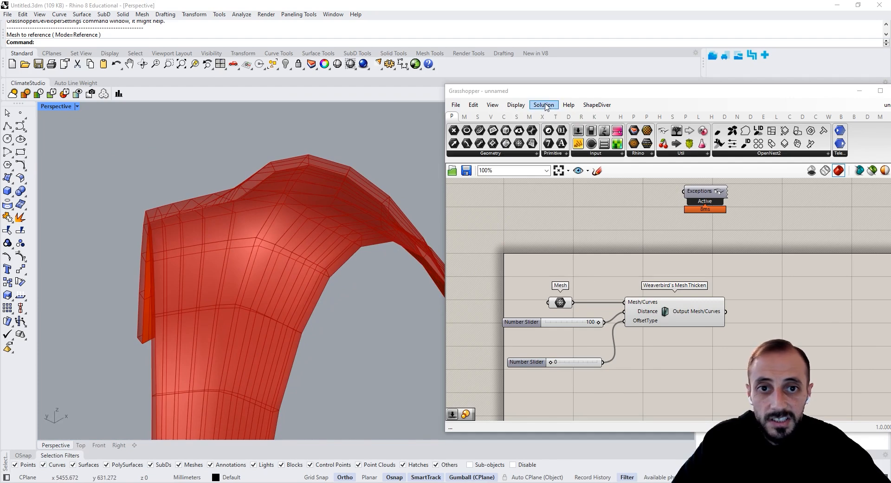
- Review the edge pattern over the whole shell and turn the mesh edge preview off
{"action": "left_click", "coordinate": [516, 105]}
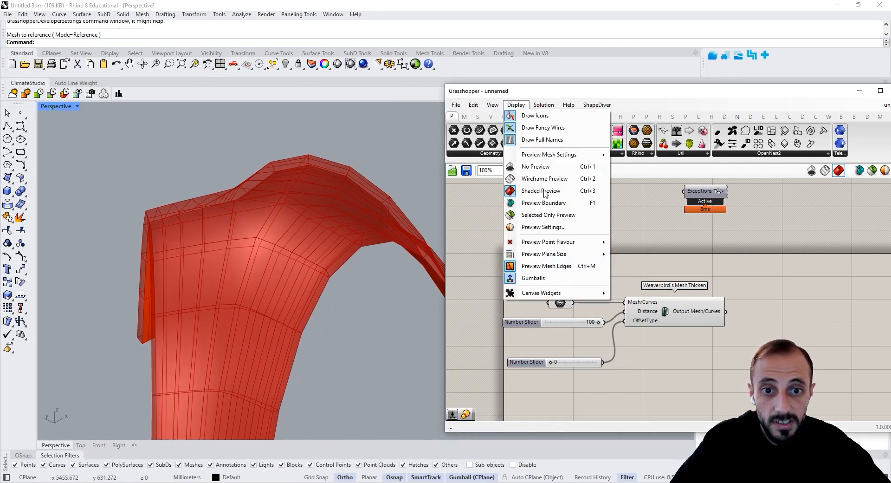
{"action": "left_click", "coordinate": [685, 260]}
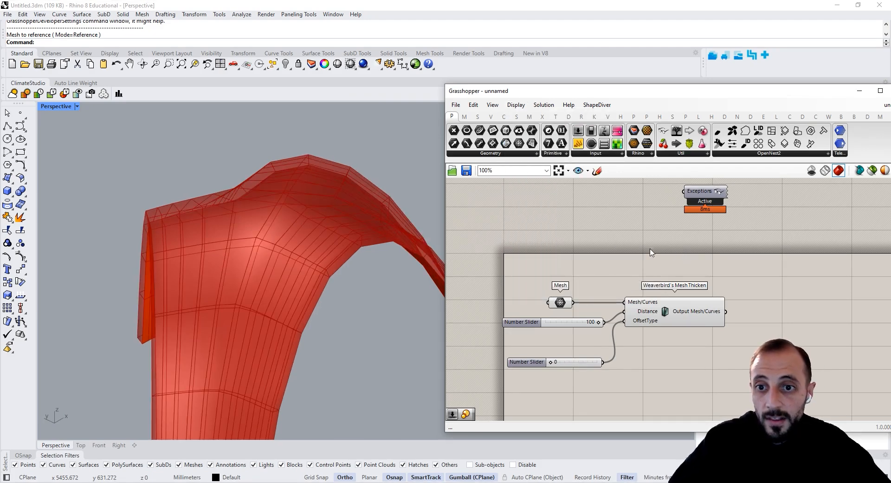
{"action": "right_click_drag", "start_coordinate": [339, 246], "coordinate": [285, 206]}
{"action": "scroll", "coordinate": [285, 206], "scroll_direction": "down", "scroll_amount": 2}
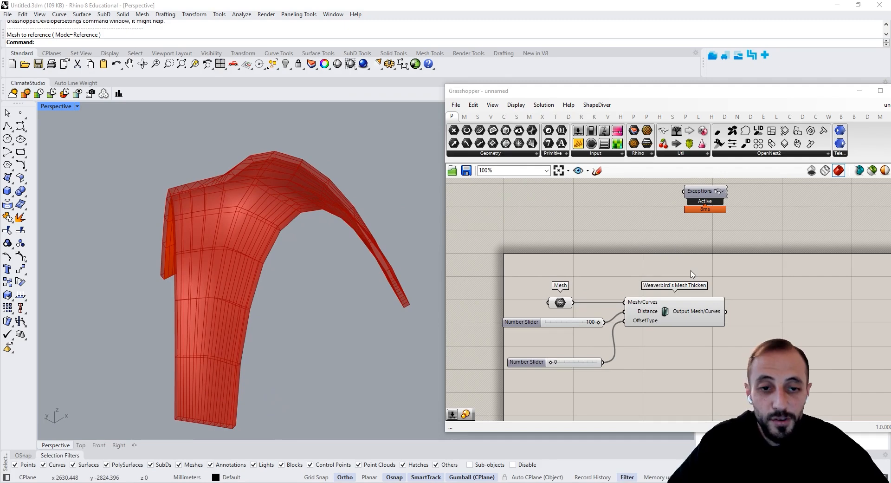
{"action": "left_click", "coordinate": [674, 371]}
{"action": "key", "text": "ctrl+m"}
- Add Weaverbird's Catmull-Clark Subdivision component after Mesh Thicken
{"action": "left_click_drag", "start_coordinate": [682, 318], "coordinate": [699, 322]}
{"action": "left_click", "coordinate": [739, 342]}
{"action": "right_click_drag", "start_coordinate": [779, 328], "coordinate": [712, 330]}
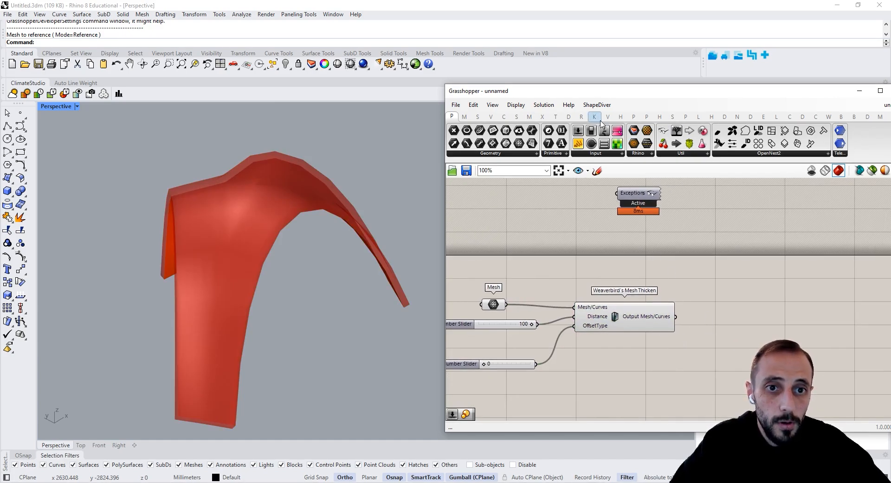
{"action": "left_click_drag", "start_coordinate": [668, 95], "coordinate": [579, 107]}
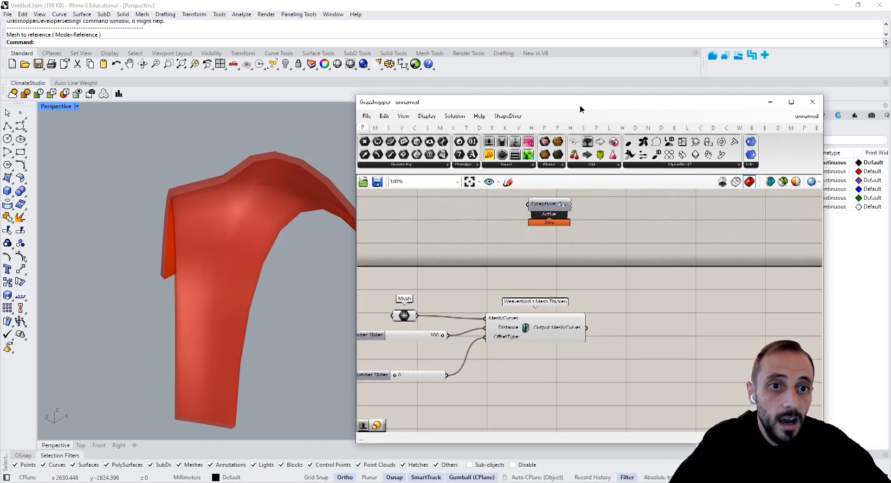
{"action": "left_click", "coordinate": [736, 130]}
{"action": "left_click", "coordinate": [535, 164]}
{"action": "left_click_drag", "start_coordinate": [534, 193], "coordinate": [682, 314]}
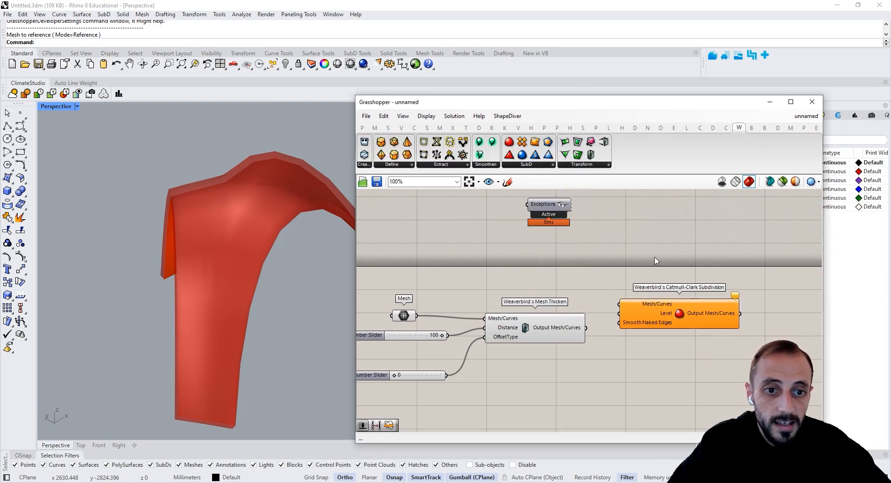
- Add Weaverbird's Loop Subdivision below Catmull-Clark and connect the Mesh Thicken output to both subdivision components
{"action": "left_click", "coordinate": [529, 165]}
{"action": "left_click_drag", "start_coordinate": [534, 213], "coordinate": [694, 357]}
{"action": "left_click_drag", "start_coordinate": [678, 322], "coordinate": [694, 303]}
{"action": "left_click_drag", "start_coordinate": [623, 290], "coordinate": [635, 284]}
- Turn off the preview of the Mesh parameter and the Mesh Thicken component
{"action": "right_click_drag", "start_coordinate": [576, 286], "coordinate": [597, 275]}
{"action": "left_click_drag", "start_coordinate": [597, 276], "coordinate": [384, 395]}
{"action": "right_click", "coordinate": [438, 272]}
{"action": "left_click", "coordinate": [457, 288]}
{"action": "left_click", "coordinate": [400, 283]}
- Turn off the preview of Catmull-Clark Subdivision and examine the Loop Subdivision result around the shell
{"action": "right_click_drag", "start_coordinate": [223, 246], "coordinate": [199, 227]}
{"action": "scroll", "coordinate": [297, 170], "scroll_direction": "up", "scroll_amount": 5}
{"action": "right_click_drag", "start_coordinate": [302, 167], "coordinate": [308, 188]}
{"action": "right_click_drag", "start_coordinate": [680, 310], "coordinate": [638, 312]}
{"action": "left_click_drag", "start_coordinate": [636, 343], "coordinate": [614, 338]}
{"action": "left_click", "coordinate": [668, 279]}
{"action": "right_click", "coordinate": [676, 228]}
{"action": "left_click", "coordinate": [685, 246]}
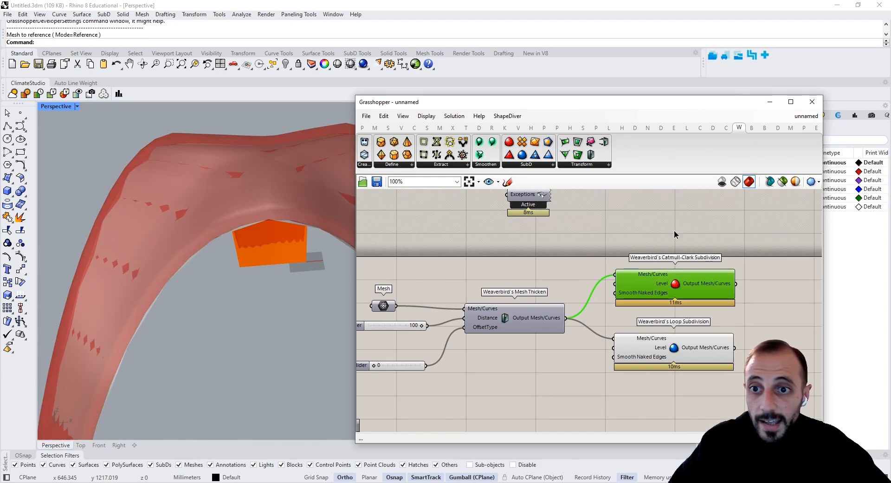
{"action": "right_click_drag", "start_coordinate": [118, 277], "coordinate": [196, 224]}
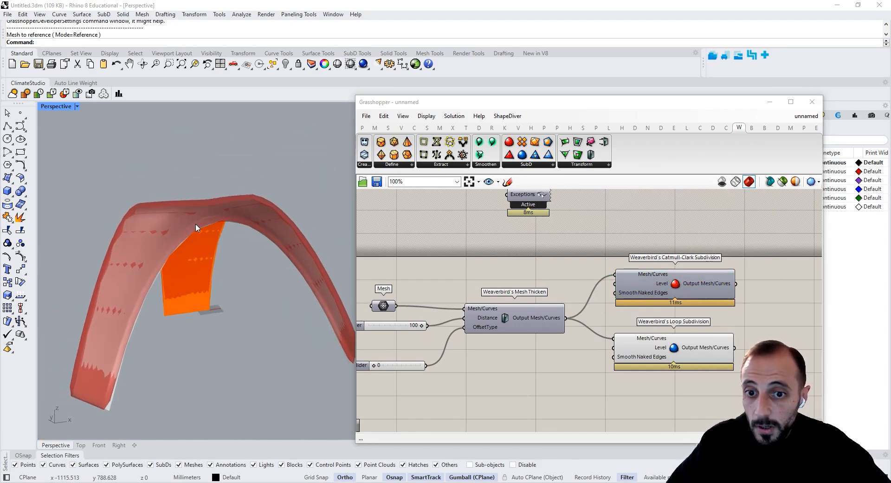
{"action": "right_click_drag", "start_coordinate": [127, 312], "coordinate": [97, 352]}
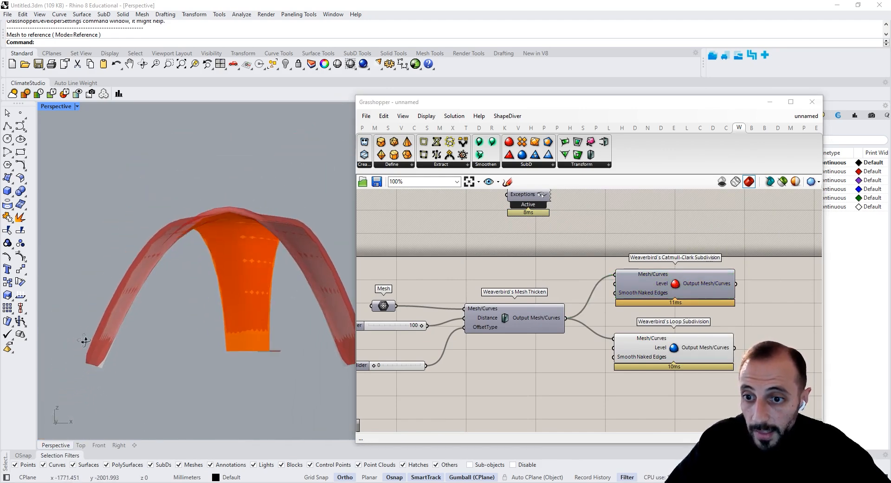
{"action": "scroll", "coordinate": [98, 366], "scroll_direction": "up", "scroll_amount": 5}
- Delete the Loop Subdivision component and bring Catmull-Clark Subdivision in line with Mesh Thicken with its preview turned on
{"action": "left_click", "coordinate": [671, 337]}
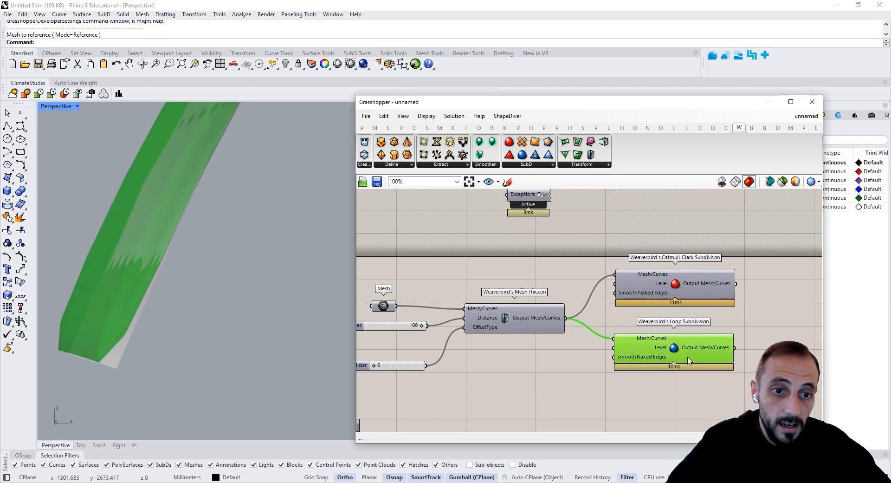
{"action": "key", "text": "Delete"}
{"action": "left_click_drag", "start_coordinate": [670, 278], "coordinate": [674, 311]}
{"action": "right_click", "coordinate": [674, 311]}
{"action": "right_click", "coordinate": [679, 254]}
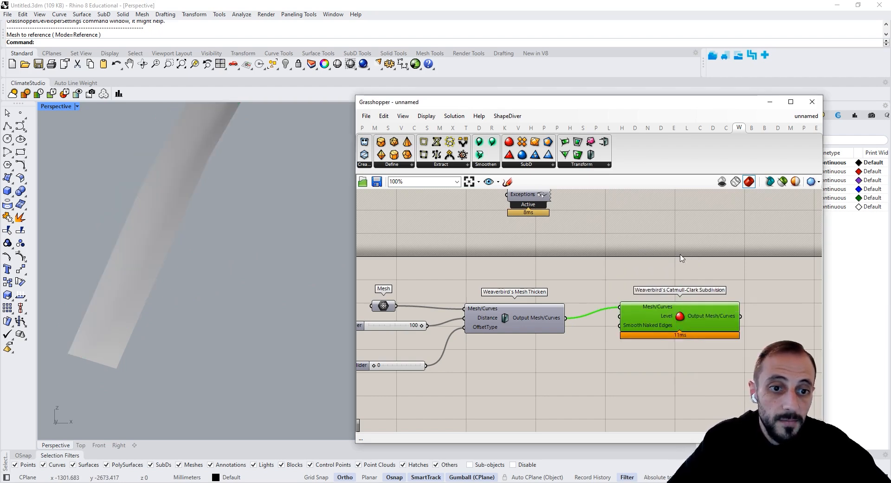
{"action": "left_click", "coordinate": [692, 261]}
{"action": "left_click", "coordinate": [675, 270]}
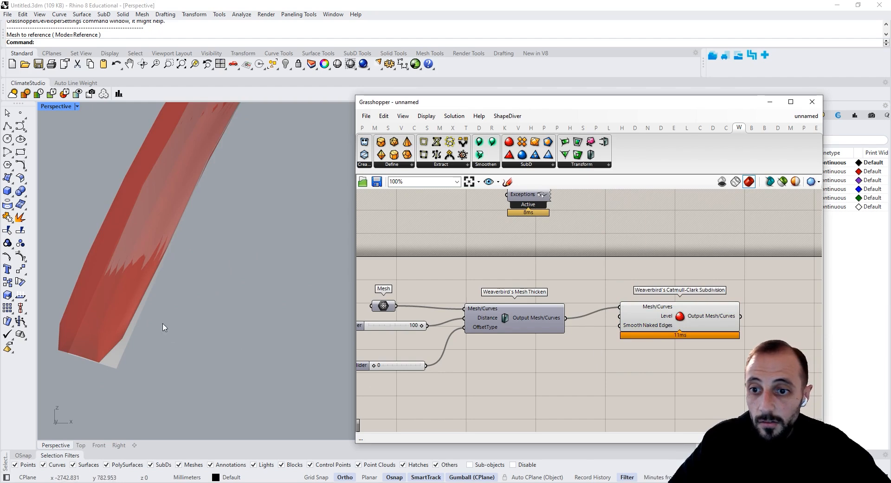
{"action": "scroll", "coordinate": [139, 316], "scroll_direction": "down", "scroll_amount": 5}
{"action": "right_click_drag", "start_coordinate": [135, 308], "coordinate": [239, 304]}
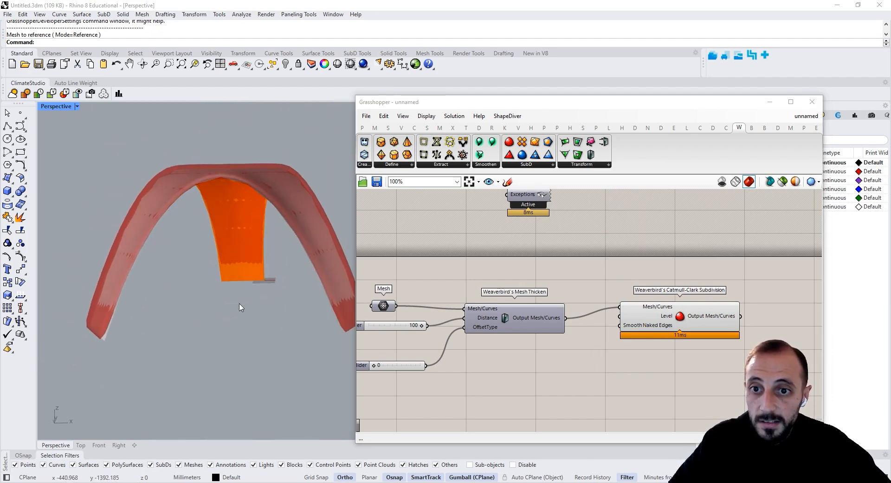
- Add a number slider set to 3 and connect it to the Level input of Catmull-Clark Subdivision
{"action": "double_click", "coordinate": [594, 366]}
{"action": "type", "text": "3"}
{"action": "key", "text": "Return"}
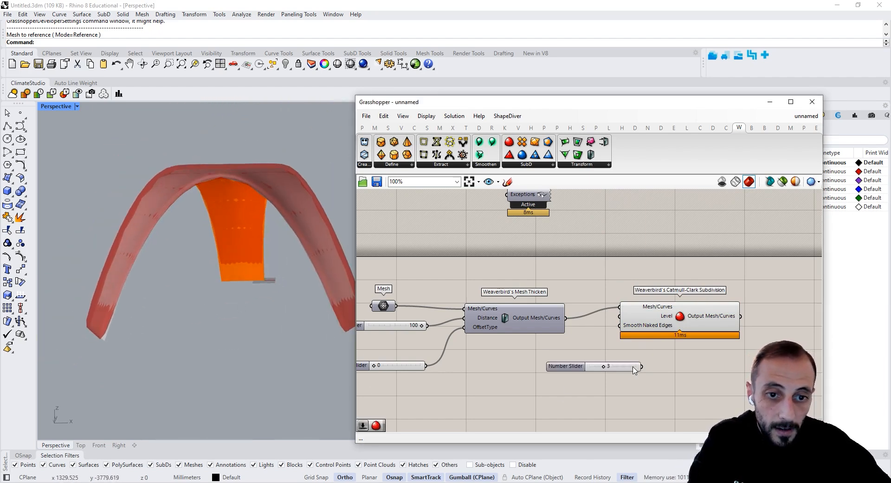
{"action": "mouse_move", "coordinate": [659, 318]}
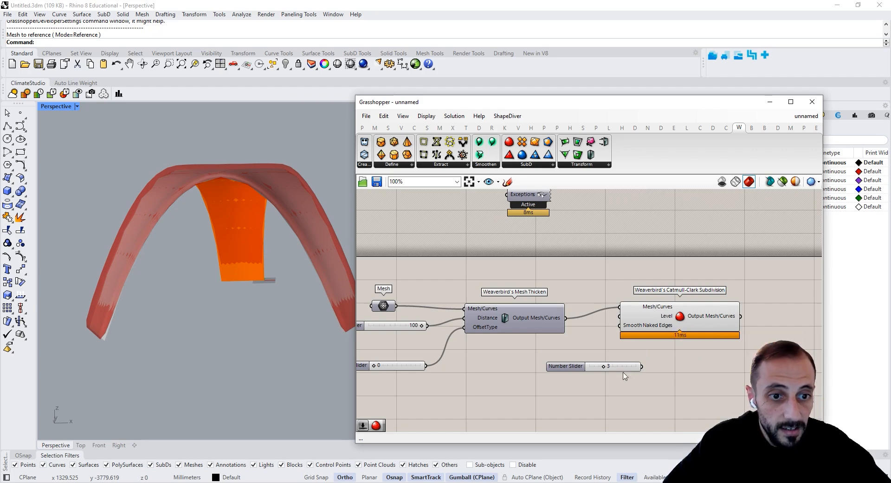
{"action": "left_click_drag", "start_coordinate": [641, 365], "coordinate": [620, 316]}
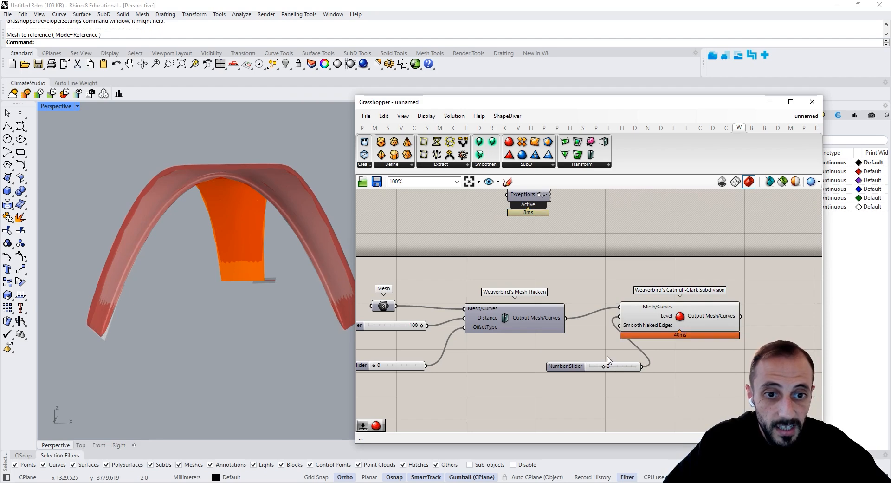
{"action": "mouse_move", "coordinate": [605, 365]}
{"action": "left_mouse_down"}
{"action": "mouse_move", "coordinate": [584, 365]}
{"action": "mouse_move", "coordinate": [607, 369]}
{"action": "left_mouse_up"}
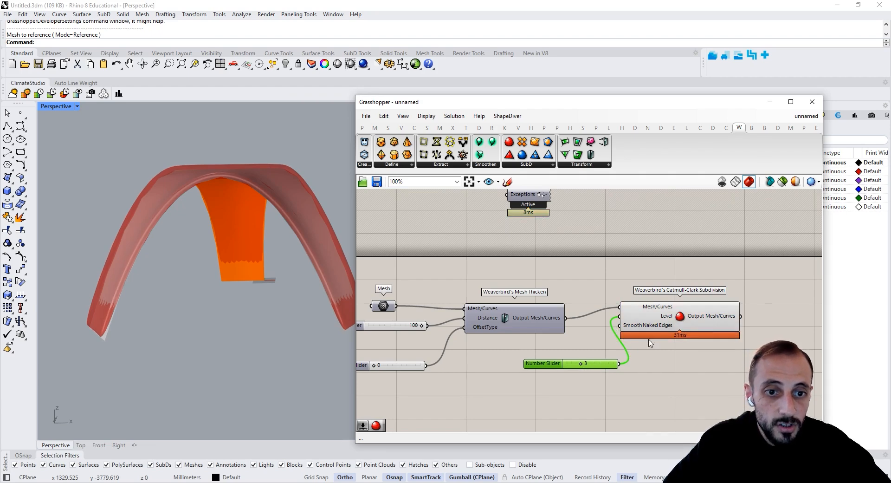
- Read the Smooth Naked Edges input description and space out the Catmull-Clark component and its Level slider
{"action": "mouse_move", "coordinate": [654, 328]}
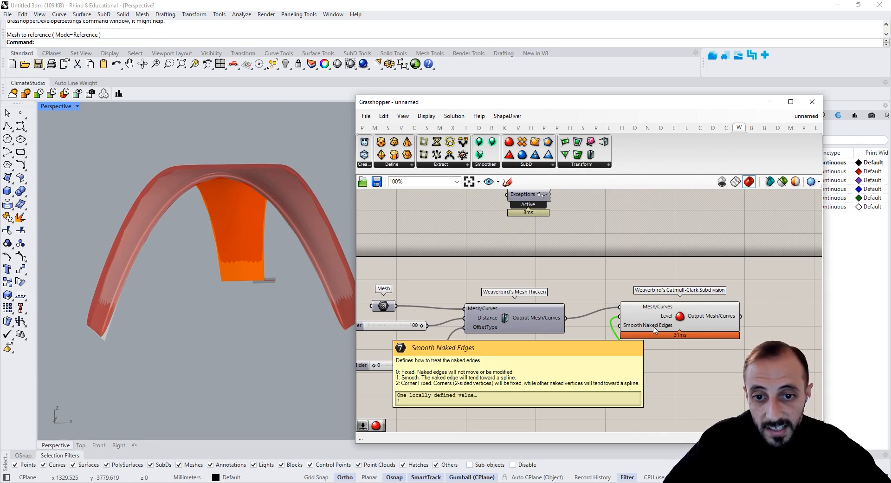
{"action": "left_click_drag", "start_coordinate": [658, 324], "coordinate": [696, 335]}
{"action": "left_click", "coordinate": [685, 343]}
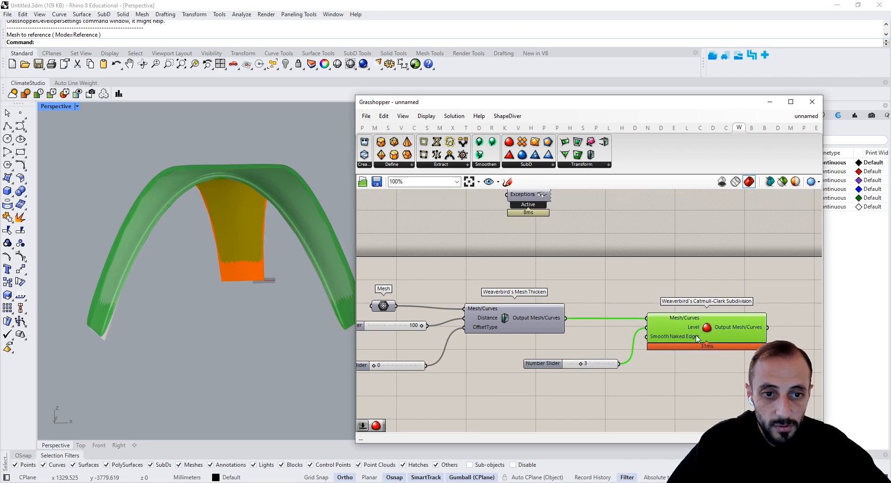
{"action": "left_click_drag", "start_coordinate": [600, 364], "coordinate": [596, 362]}
{"action": "left_click", "coordinate": [604, 377]}
- Switch to the four-viewport layout and examine the shell's feet against the ground level in the Front view
{"action": "left_click", "coordinate": [53, 107]}
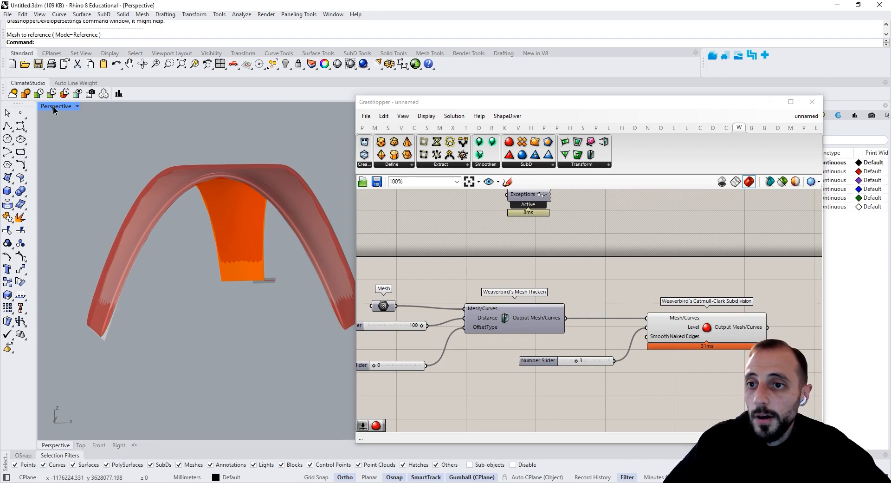
{"action": "left_click", "coordinate": [53, 106]}
{"action": "scroll", "coordinate": [175, 317], "scroll_direction": "down", "scroll_amount": 3}
{"action": "scroll", "coordinate": [136, 330], "scroll_direction": "up", "scroll_amount": 3}
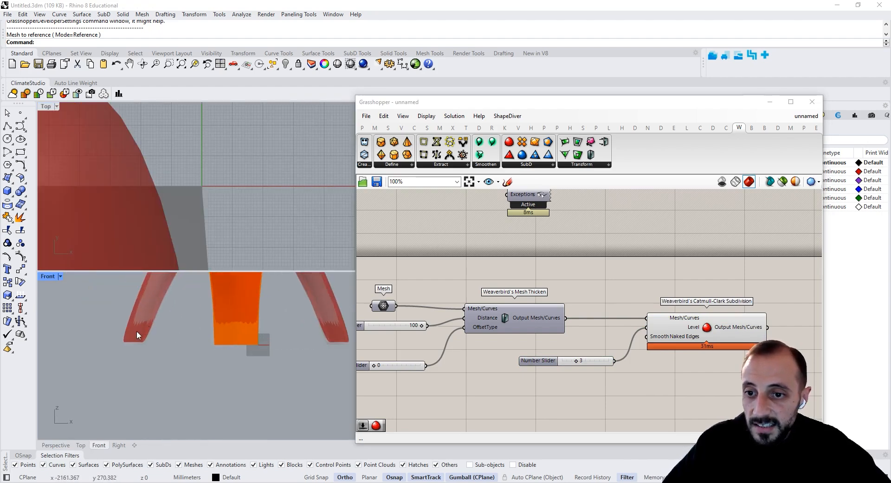
{"action": "scroll", "coordinate": [136, 338], "scroll_direction": "up", "scroll_amount": 8}
{"action": "scroll", "coordinate": [134, 347], "scroll_direction": "down", "scroll_amount": 2}
{"action": "right_click_drag", "start_coordinate": [132, 350], "coordinate": [114, 353]}
{"action": "scroll", "coordinate": [114, 354], "scroll_direction": "down", "scroll_amount": 6}
{"action": "scroll", "coordinate": [124, 357], "scroll_direction": "up", "scroll_amount": 2}
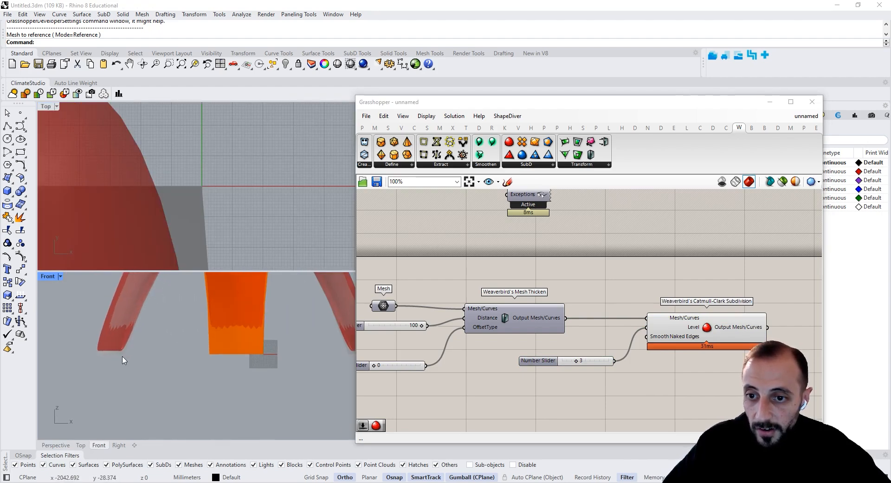
{"action": "scroll", "coordinate": [124, 360], "scroll_direction": "down", "scroll_amount": 5}
- Select the referenced arch mesh and move it vertically downward with the gumball in the Front view
{"action": "left_click", "coordinate": [191, 336]}
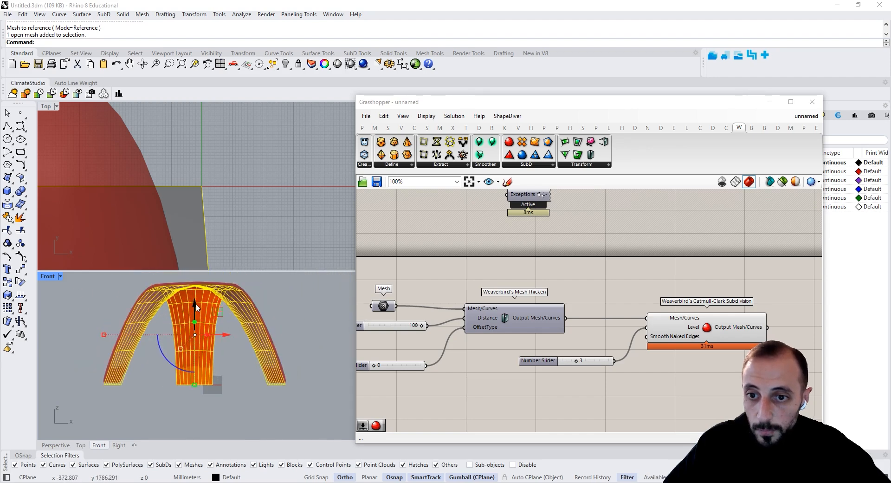
{"action": "left_click_drag", "start_coordinate": [195, 304], "coordinate": [196, 303]}
{"action": "key", "text": "ctrl+z"}
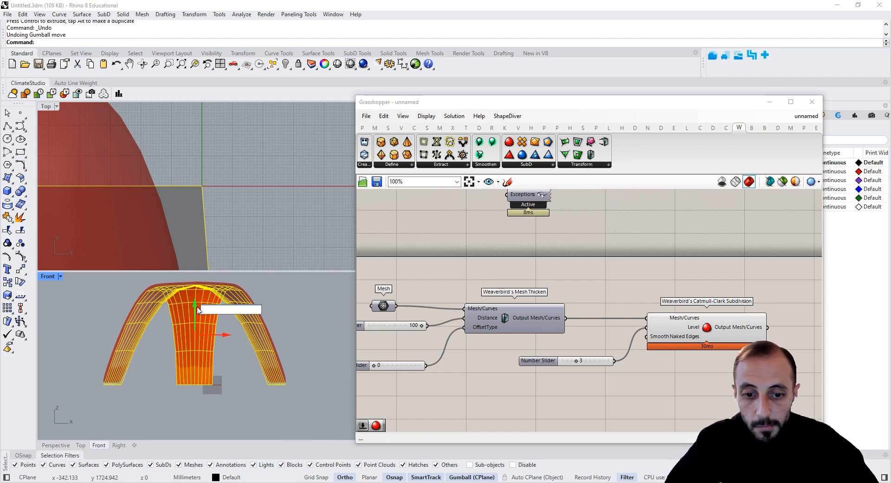
{"action": "type", "text": "-1"}
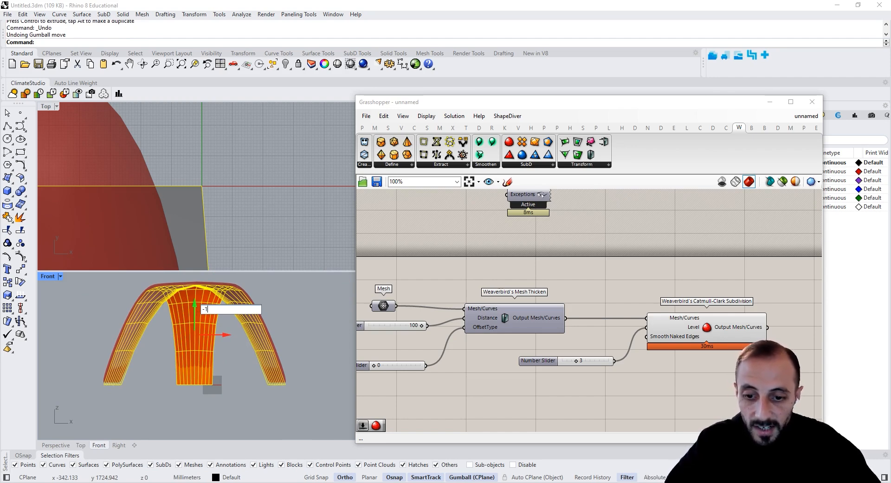
{"action": "key", "text": "Return"}
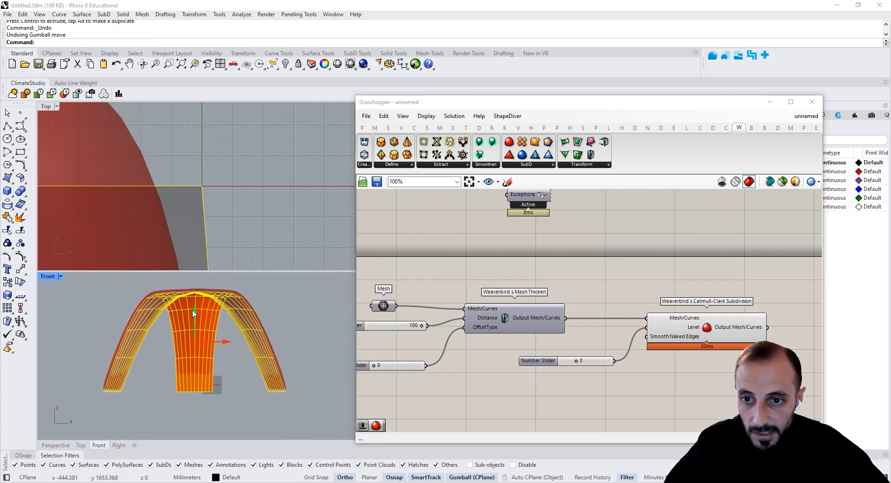
- Move the arch mesh partway back up and check its feet against the ground level
{"action": "left_click", "coordinate": [193, 311]}
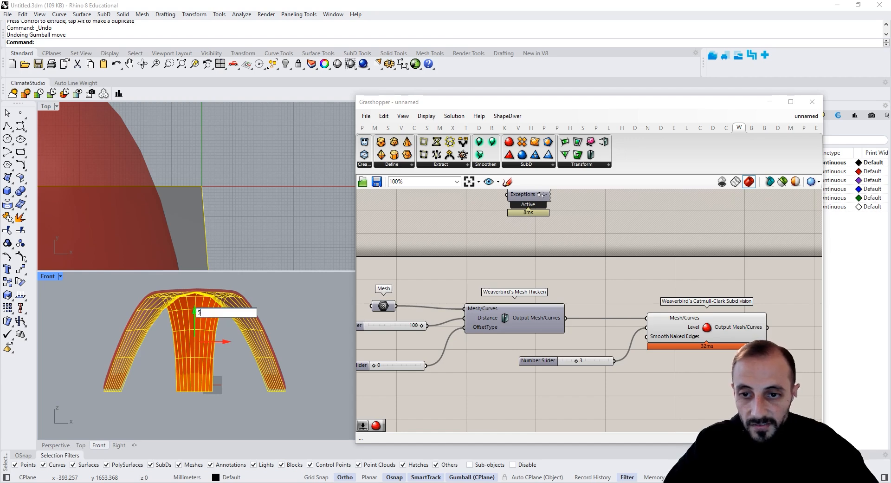
{"action": "key", "text": "Return"}
{"action": "scroll", "coordinate": [214, 391], "scroll_direction": "up", "scroll_amount": 5}
{"action": "scroll", "coordinate": [214, 391], "scroll_direction": "down", "scroll_amount": 2}
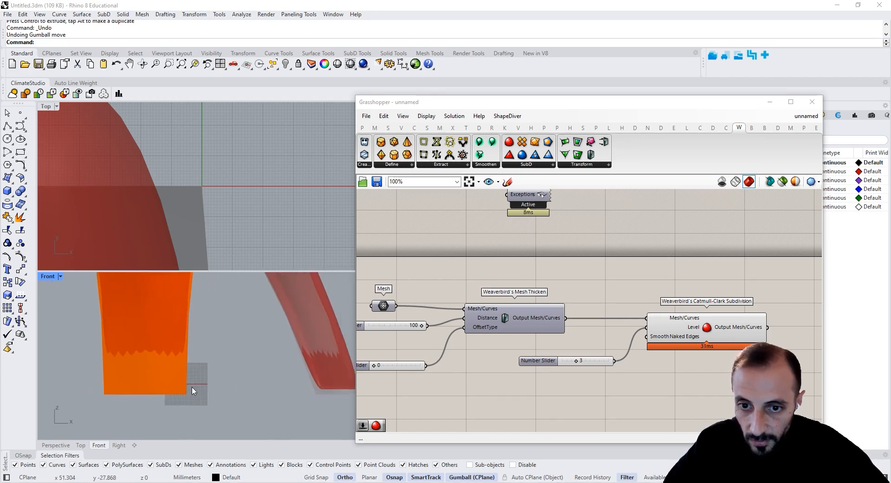
{"action": "scroll", "coordinate": [192, 388], "scroll_direction": "down", "scroll_amount": 2}
- Shift the Grasshopper window aside and maximize the Perspective viewport to view the whole thickened shell
{"action": "left_click_drag", "start_coordinate": [401, 103], "coordinate": [507, 100]}
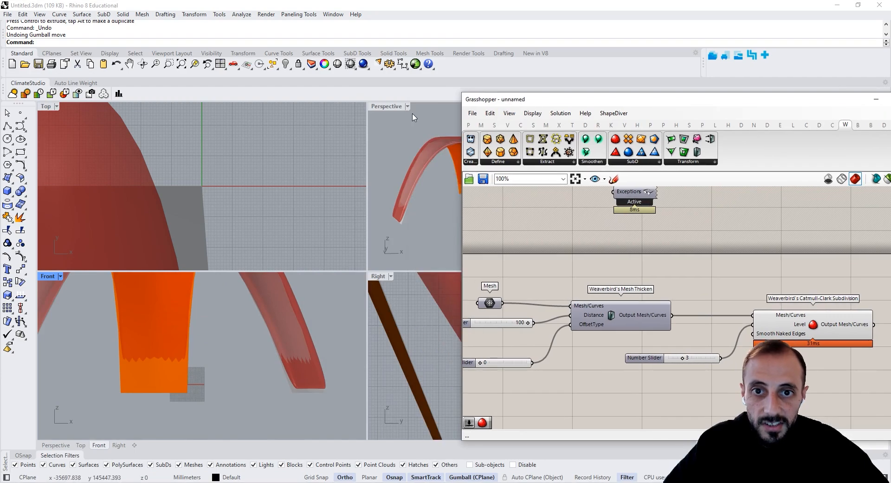
{"action": "double_click", "coordinate": [387, 106]}
{"action": "scroll", "coordinate": [708, 337], "scroll_direction": "down", "scroll_amount": 1}
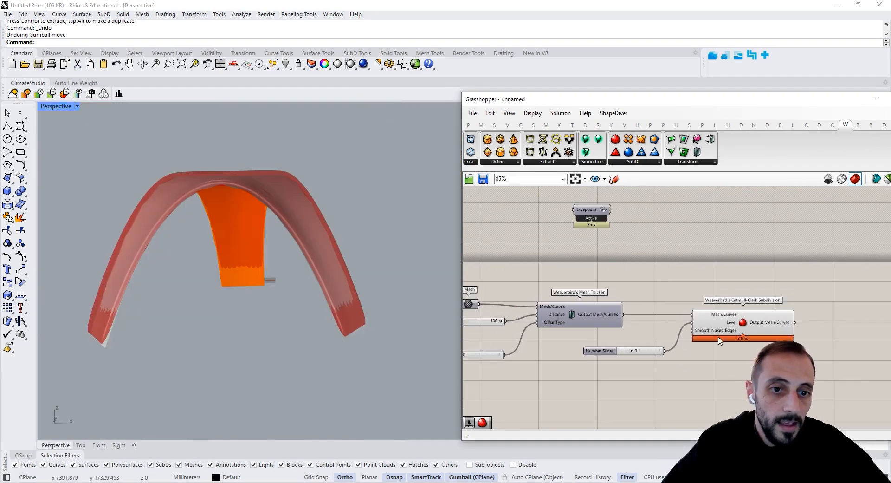
{"action": "scroll", "coordinate": [704, 340], "scroll_direction": "down", "scroll_amount": 2}
{"action": "right_click_drag", "start_coordinate": [230, 314], "coordinate": [523, 361]}
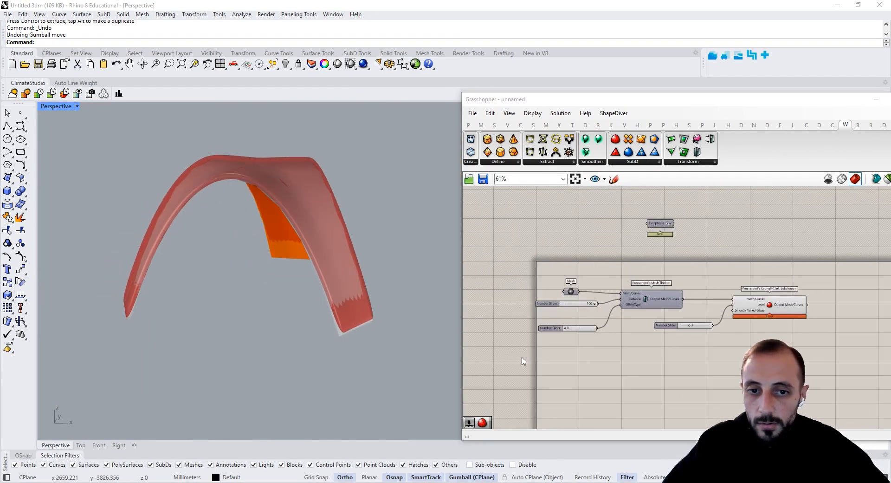
{"action": "right_click_drag", "start_coordinate": [605, 358], "coordinate": [599, 341]}
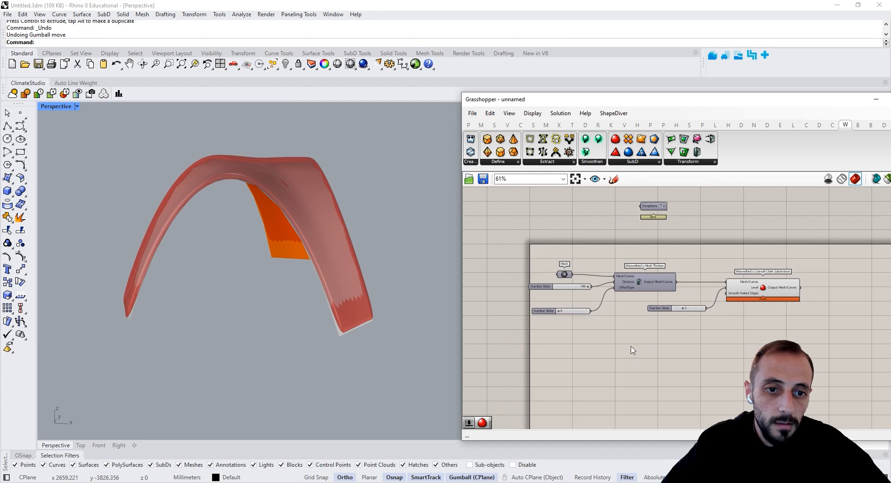
- Add a Circle component below the subdivision chain and drive its radius with a number slider set to 5000
{"action": "double_click", "coordinate": [668, 354]}
{"action": "type", "text": "cir"}
{"action": "key", "text": "Return"}
{"action": "double_click", "coordinate": [595, 355]}
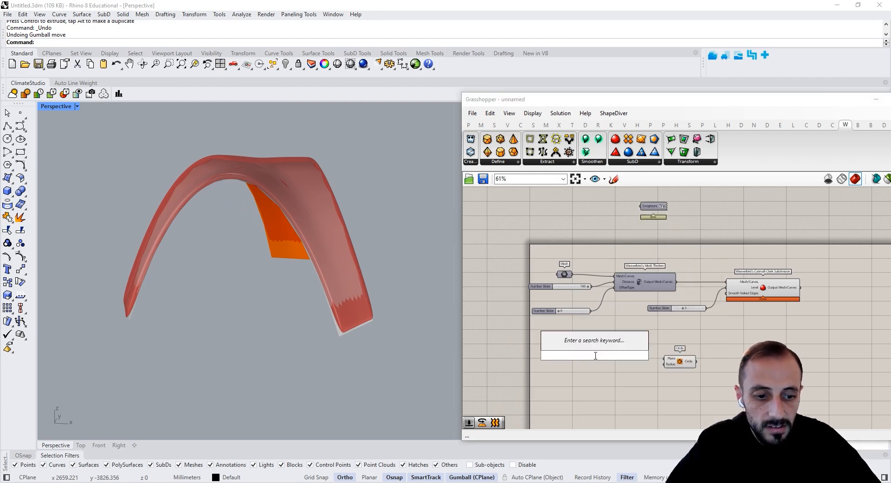
{"action": "type", "text": "5000"}
{"action": "key", "text": "Return"}
{"action": "left_click_drag", "start_coordinate": [624, 356], "coordinate": [669, 365]}
{"action": "left_click", "coordinate": [669, 365]}
{"action": "right_click_drag", "start_coordinate": [320, 297], "coordinate": [298, 315]}
- Add a Mesh parameter and connect the Circle output to it to form a ground disc
{"action": "left_click", "coordinate": [723, 371]}
{"action": "double_click", "coordinate": [723, 371]}
{"action": "type", "text": "mesh"}
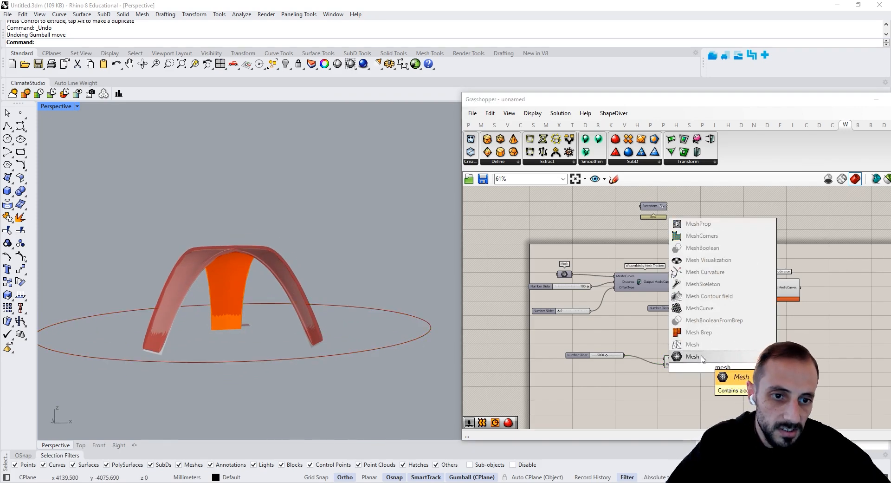
{"action": "left_click", "coordinate": [694, 356]}
{"action": "left_click_drag", "start_coordinate": [724, 373], "coordinate": [726, 366]}
{"action": "left_click", "coordinate": [706, 391]}
- Examine where the feet of the shell meet the circular ground mesh
{"action": "right_click_drag", "start_coordinate": [303, 319], "coordinate": [295, 299]}
{"action": "scroll", "coordinate": [168, 340], "scroll_direction": "up", "scroll_amount": 7}
{"action": "right_click_drag", "start_coordinate": [167, 340], "coordinate": [138, 339]}
{"action": "scroll", "coordinate": [124, 358], "scroll_direction": "down", "scroll_amount": 5}
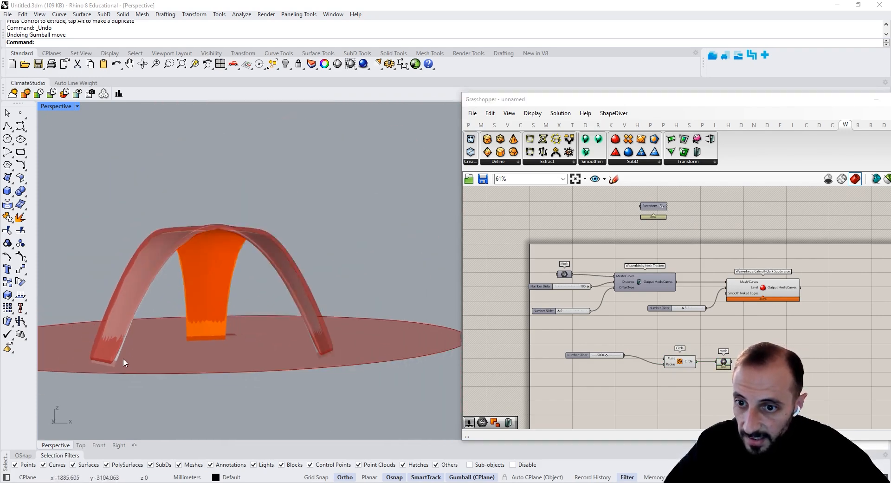
{"action": "scroll", "coordinate": [79, 364], "scroll_direction": "up", "scroll_amount": 8}
{"action": "right_click_drag", "start_coordinate": [77, 363], "coordinate": [82, 365]}
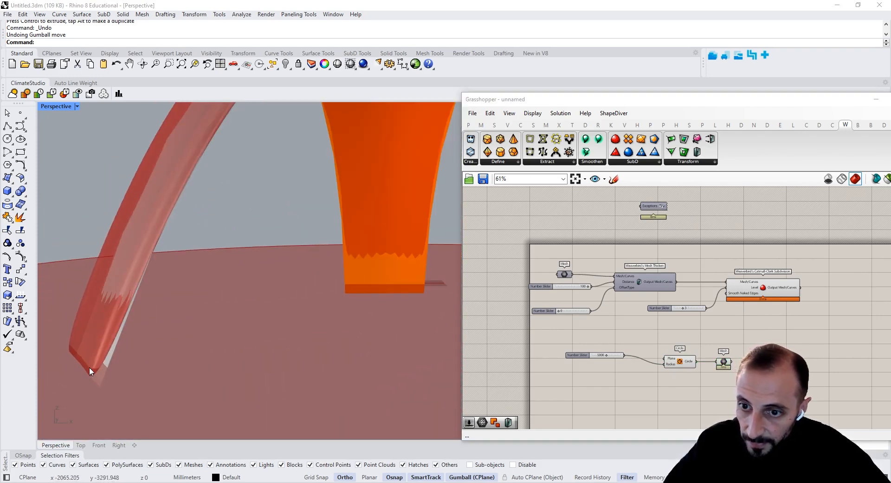
{"action": "scroll", "coordinate": [92, 369], "scroll_direction": "down", "scroll_amount": 8}
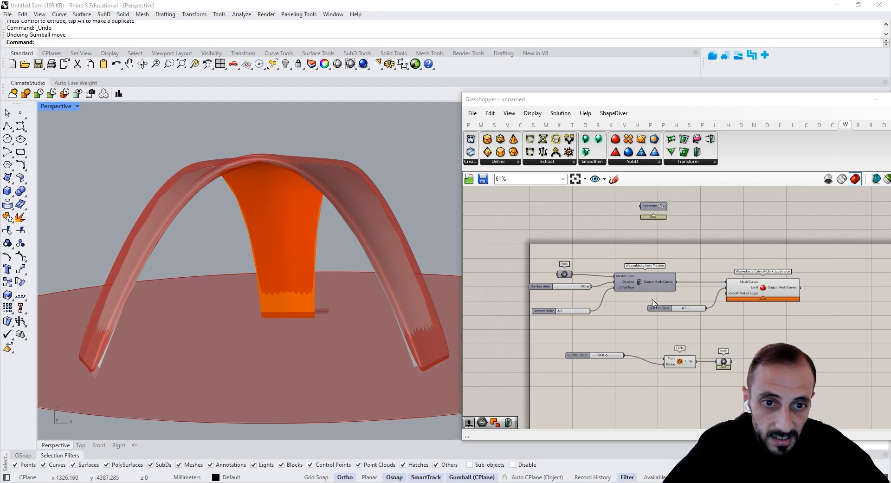
- Select the arch mesh and move it vertically by -50 so its feet sink into the ground disc
{"action": "scroll", "coordinate": [573, 287], "scroll_direction": "up", "scroll_amount": 4}
{"action": "double_click", "coordinate": [581, 307]}
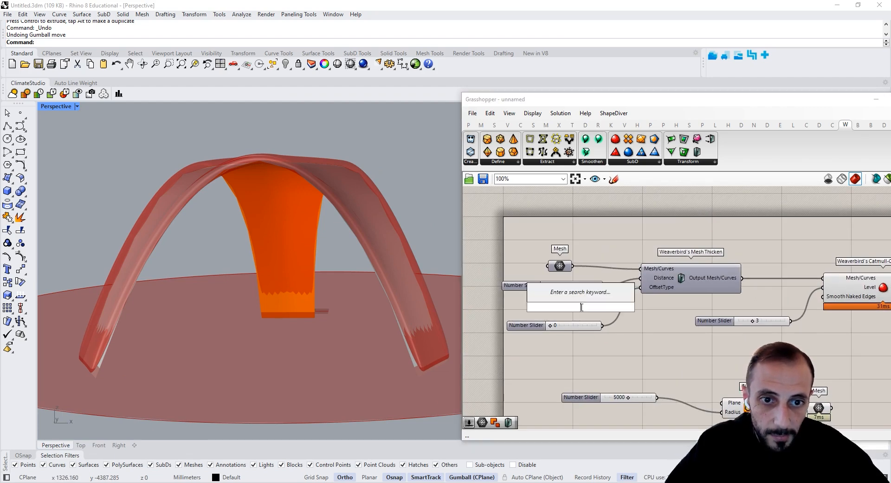
{"action": "key", "text": "Escape"}
{"action": "left_click", "coordinate": [282, 230]}
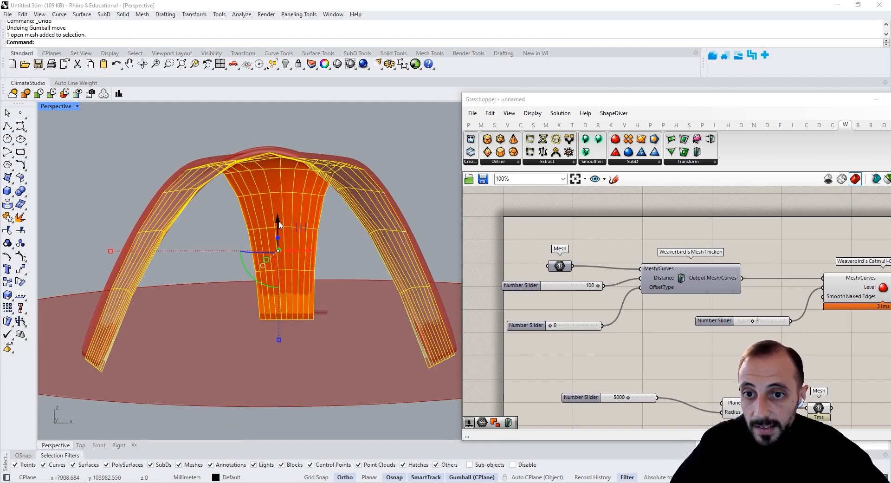
{"action": "left_click", "coordinate": [280, 225]}
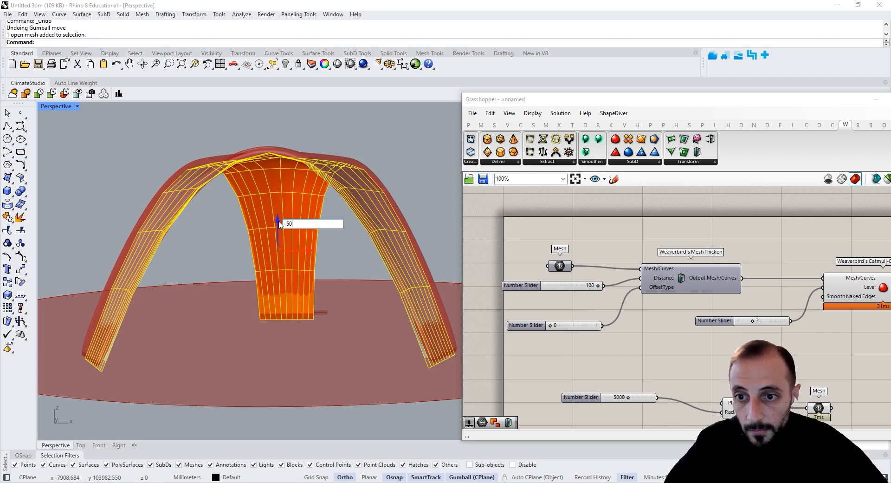
{"action": "type", "text": "-50"}
{"action": "key", "text": "Return"}
{"action": "right_click_drag", "start_coordinate": [207, 285], "coordinate": [446, 349]}
{"action": "scroll", "coordinate": [417, 346], "scroll_direction": "up", "scroll_amount": 5}
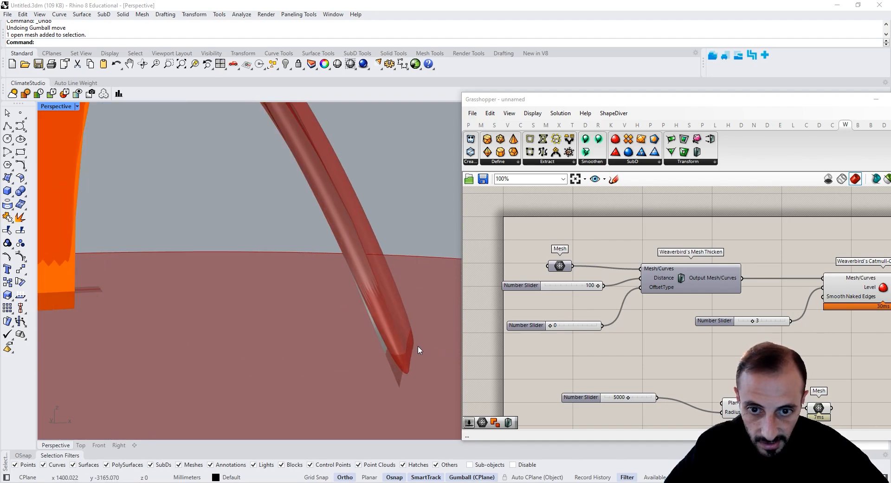
- Reduce the Catmull-Clark Subdivision Level slider to 2
{"action": "right_click_drag", "start_coordinate": [826, 339], "coordinate": [763, 325]}
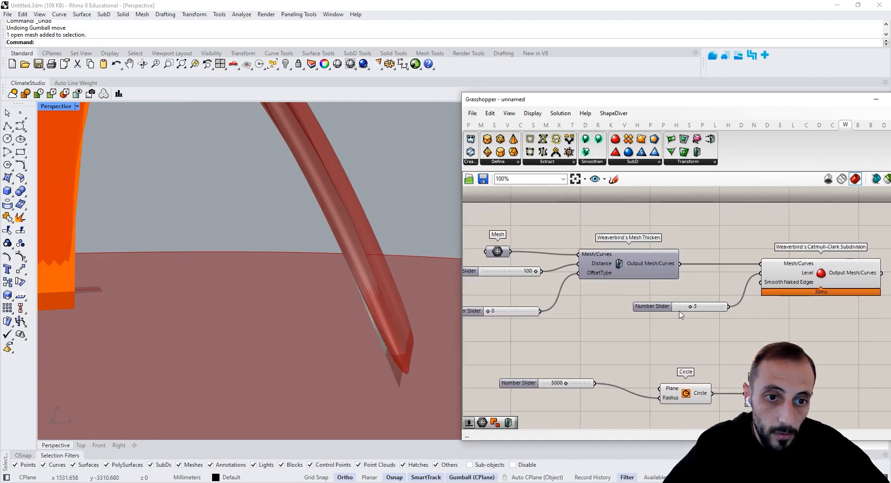
{"action": "left_click_drag", "start_coordinate": [690, 309], "coordinate": [684, 311]}
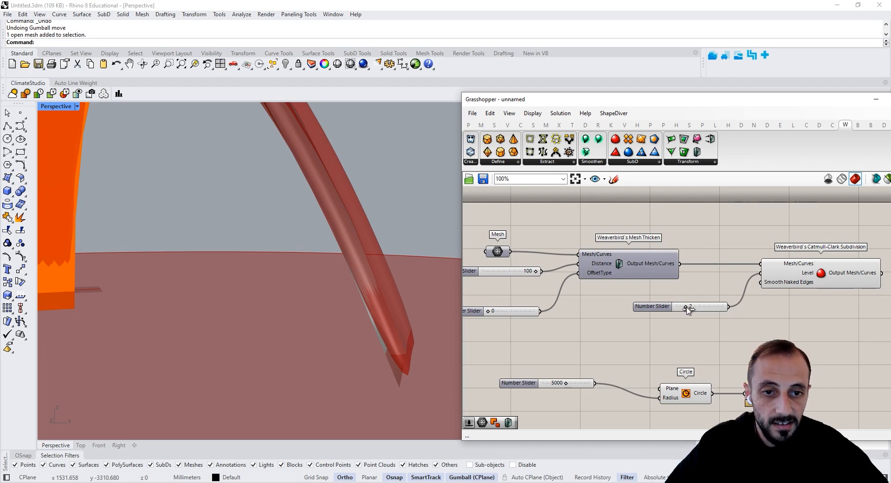
{"action": "right_click_drag", "start_coordinate": [703, 300], "coordinate": [722, 288]}
- Add a number slider of 150 and connect it to the Mesh Thicken Distance input in place of the 100 slider
{"action": "double_click", "coordinate": [502, 277]}
{"action": "type", "text": "150"}
{"action": "key", "text": "Return"}
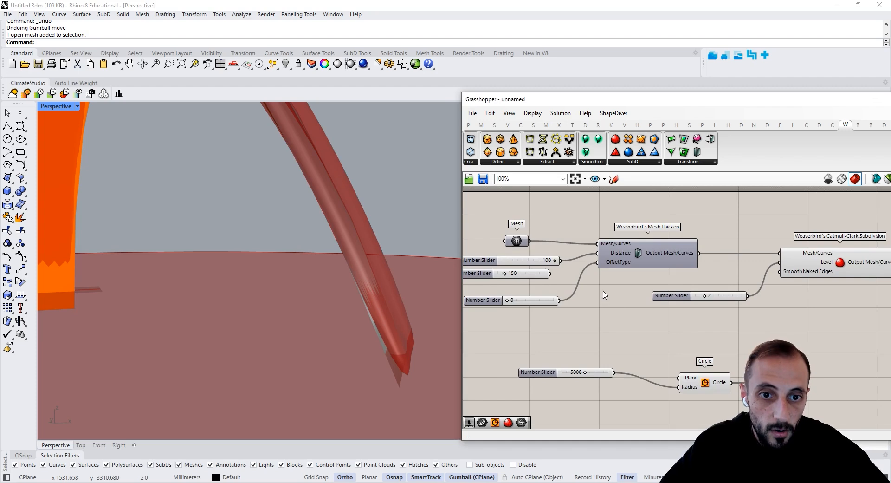
{"action": "left_click_drag", "start_coordinate": [565, 274], "coordinate": [598, 259]}
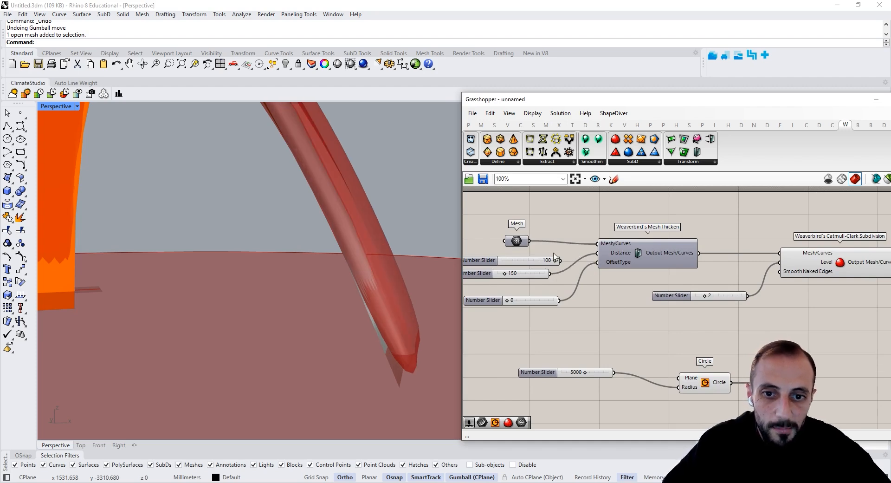
{"action": "left_click_drag", "start_coordinate": [537, 274], "coordinate": [510, 262]}
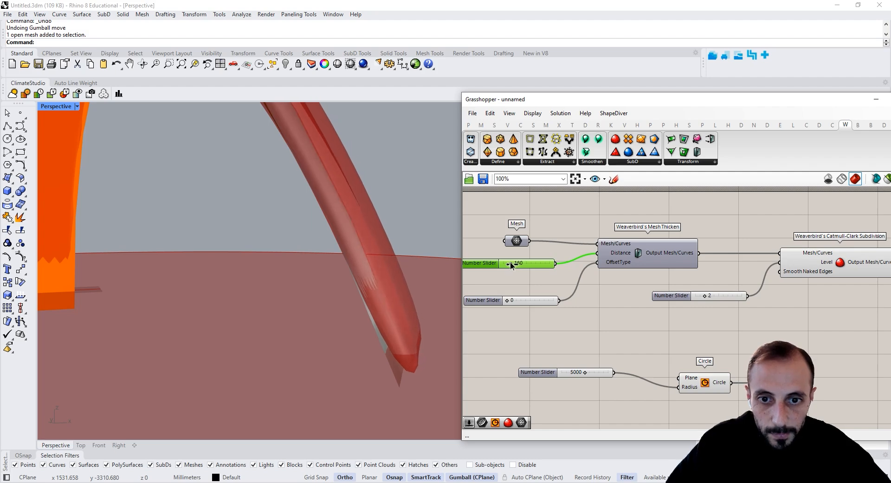
- Move the radius slider, Circle and Mesh components away from the thickening chain and group them
{"action": "scroll", "coordinate": [579, 313], "scroll_direction": "down", "scroll_amount": 3}
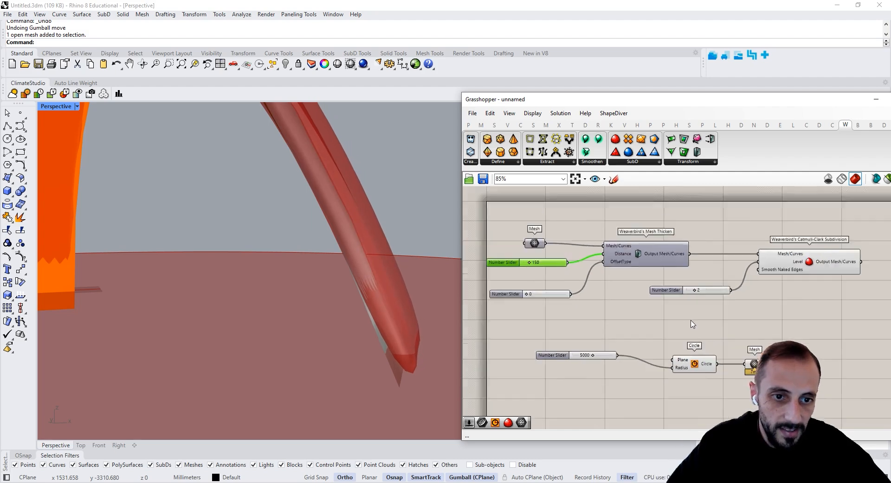
{"action": "scroll", "coordinate": [320, 320], "scroll_direction": "down", "scroll_amount": 10}
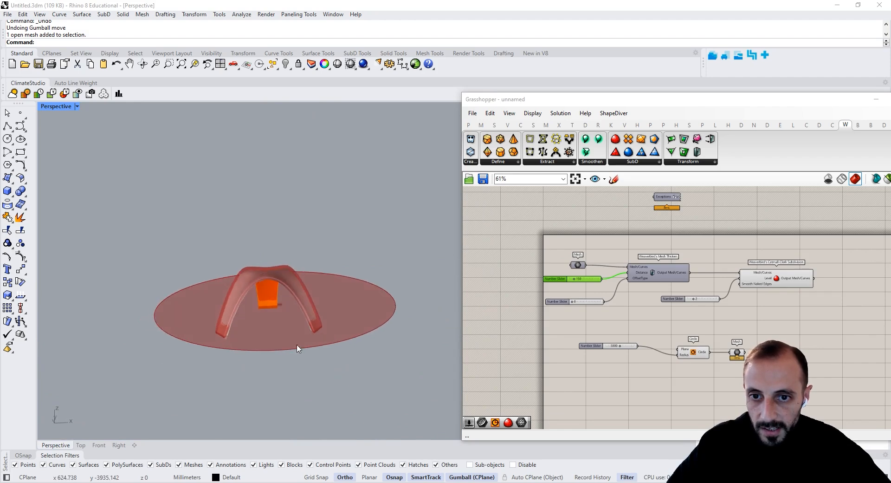
{"action": "left_click_drag", "start_coordinate": [738, 330], "coordinate": [574, 376]}
{"action": "left_click_drag", "start_coordinate": [693, 352], "coordinate": [648, 389]}
{"action": "left_click", "coordinate": [667, 343]}
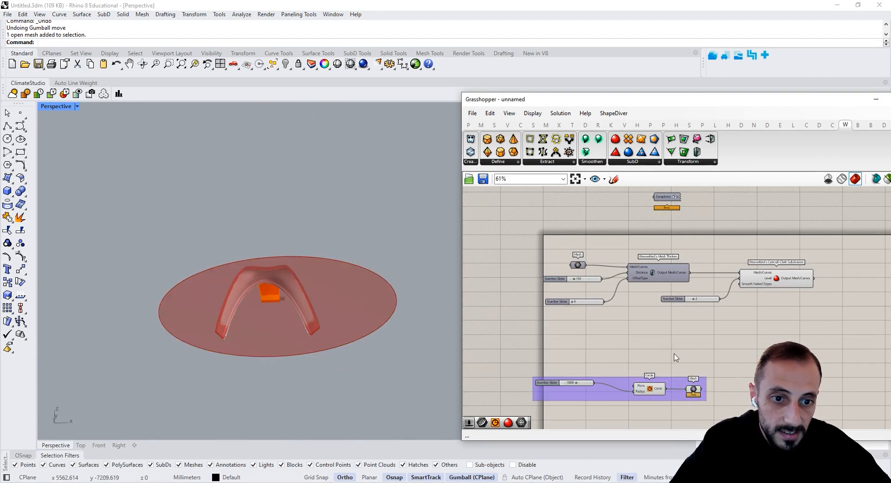
- Add a Scribble reading "Cutter" above the Circle components and include it in their group
{"action": "scroll", "coordinate": [627, 356], "scroll_direction": "up", "scroll_amount": 1}
{"action": "double_click", "coordinate": [621, 361]}
{"action": "type", "text": "scr"}
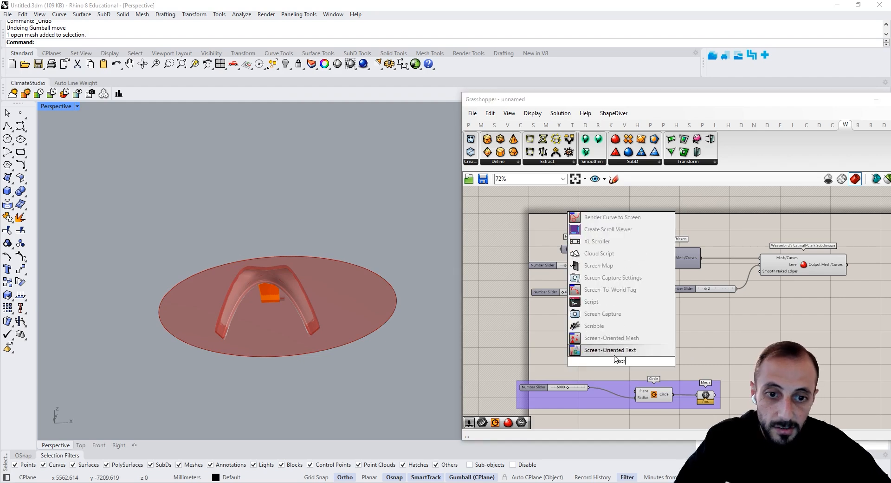
{"action": "left_click", "coordinate": [603, 329]}
{"action": "scroll", "coordinate": [614, 357], "scroll_direction": "up", "scroll_amount": 2}
{"action": "double_click", "coordinate": [614, 357]}
{"action": "type", "text": "Cutter"}
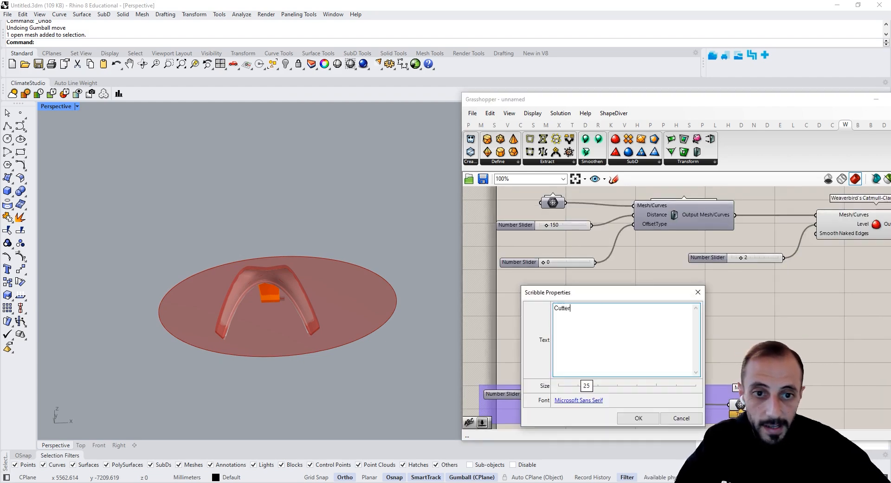
{"action": "left_click", "coordinate": [643, 417]}
{"action": "right_click", "coordinate": [622, 392]}
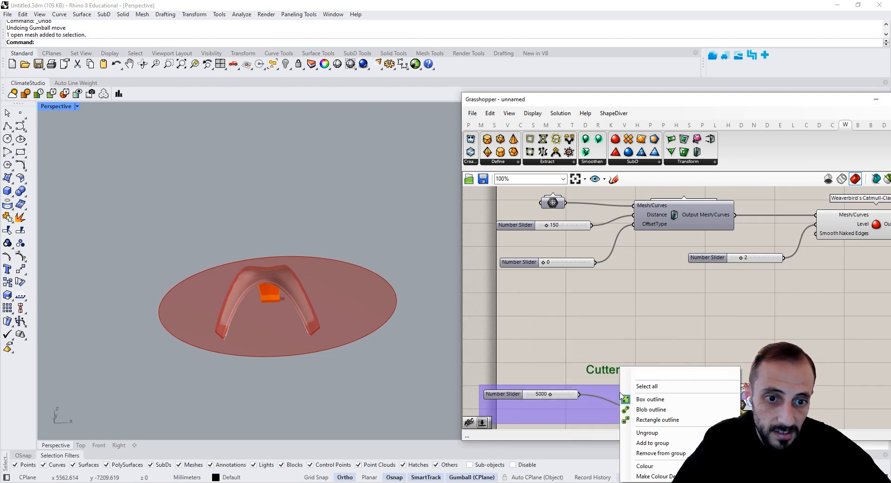
{"action": "left_click", "coordinate": [650, 441]}
- Add a Mesh Split component, connecting the Catmull-Clark output to Mesh and the Cutter group's Mesh to Splitters
{"action": "scroll", "coordinate": [718, 351], "scroll_direction": "up", "scroll_amount": 1}
{"action": "right_click_drag", "start_coordinate": [847, 351], "coordinate": [699, 353]}
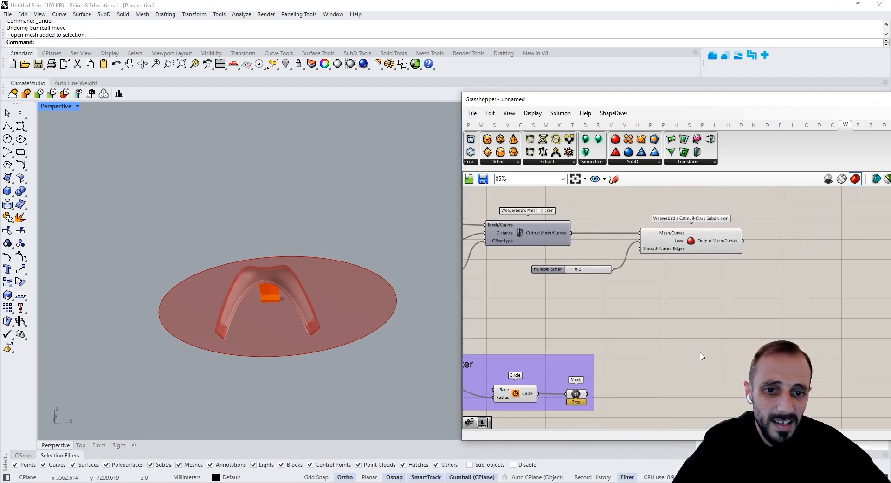
{"action": "double_click", "coordinate": [701, 353]}
{"action": "type", "text": "mesh split c"}
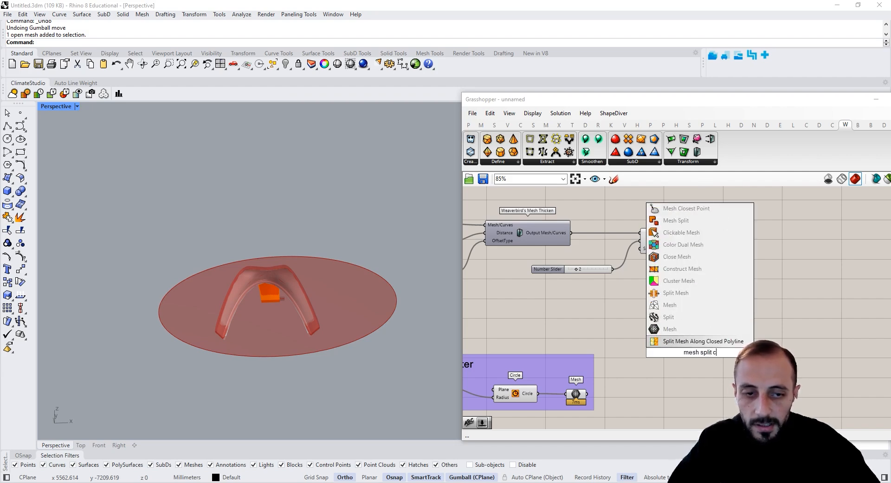
{"action": "left_click", "coordinate": [676, 220]}
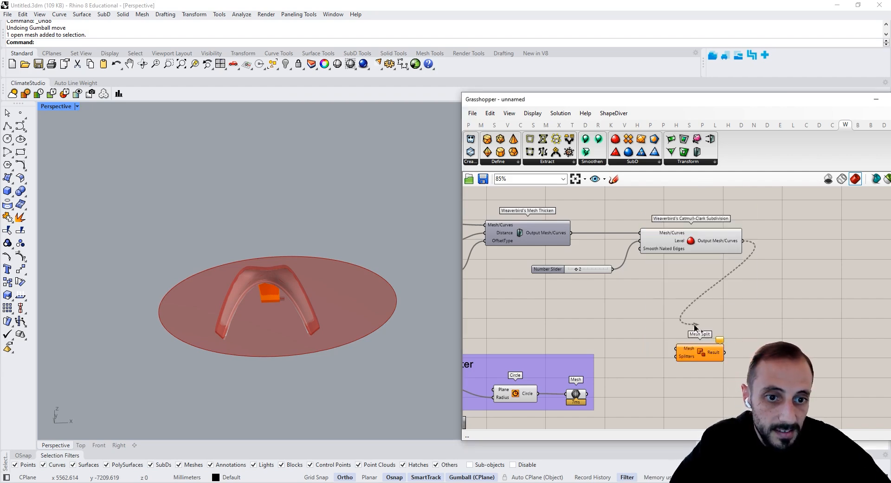
{"action": "left_click_drag", "start_coordinate": [701, 354], "coordinate": [799, 309]}
{"action": "right_click_drag", "start_coordinate": [837, 312], "coordinate": [728, 312]}
{"action": "left_click", "coordinate": [744, 305]}
{"action": "scroll", "coordinate": [700, 309], "scroll_direction": "down", "scroll_amount": 1}
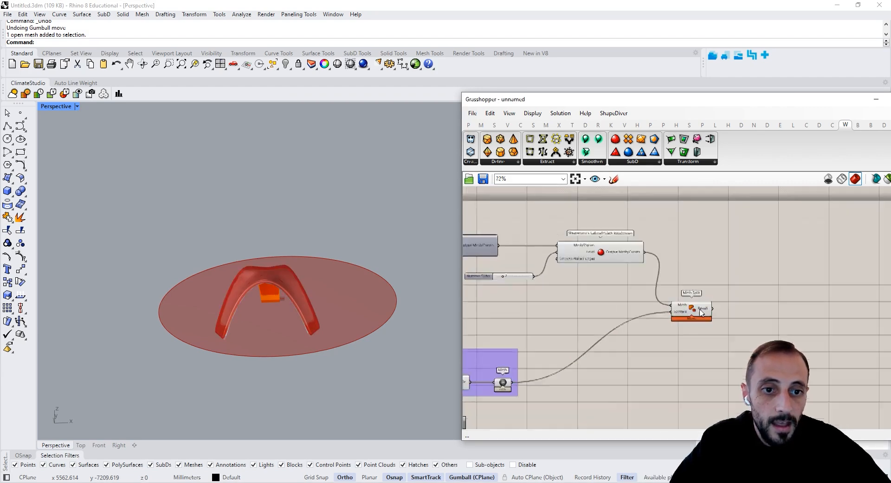
- Add a List Item component and connect the Mesh Split Result to its List input
{"action": "scroll", "coordinate": [701, 310], "scroll_direction": "down", "scroll_amount": 1}
{"action": "mouse_move", "coordinate": [698, 306]}
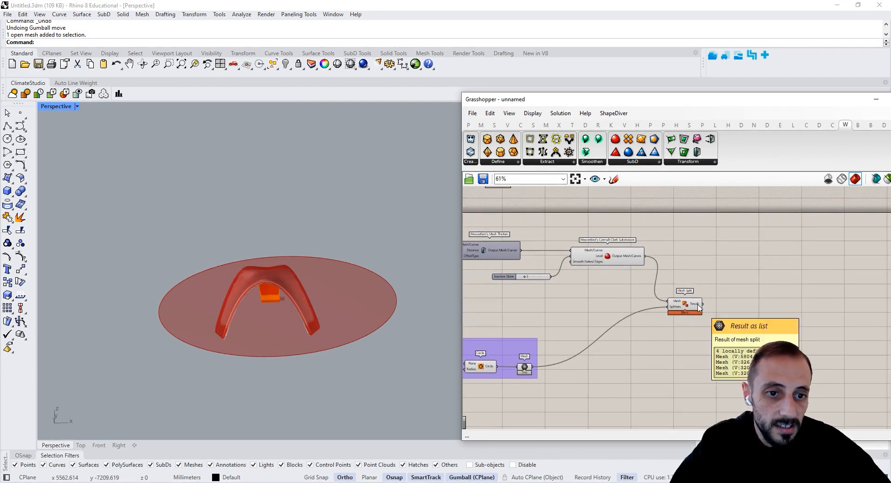
{"action": "right_click_drag", "start_coordinate": [699, 306], "coordinate": [670, 313]}
{"action": "double_click", "coordinate": [710, 307]}
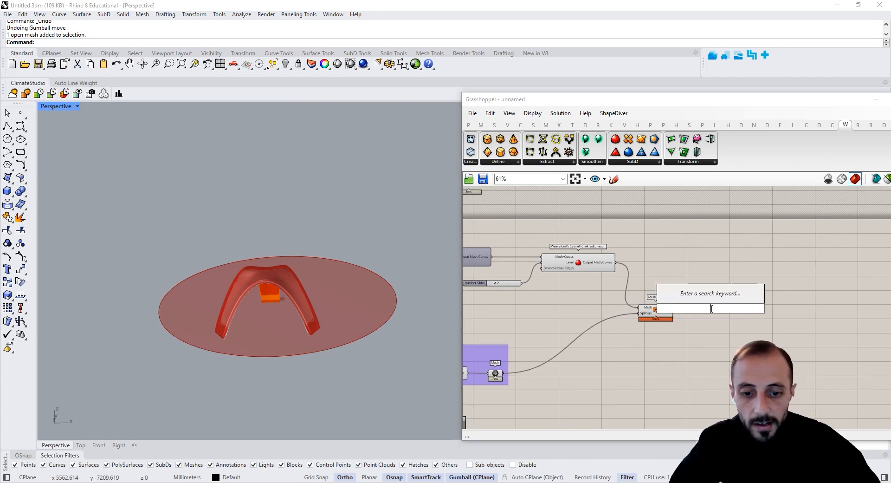
{"action": "type", "text": "item"}
{"action": "key", "text": "Return"}
{"action": "scroll", "coordinate": [669, 314], "scroll_direction": "up", "scroll_amount": 2}
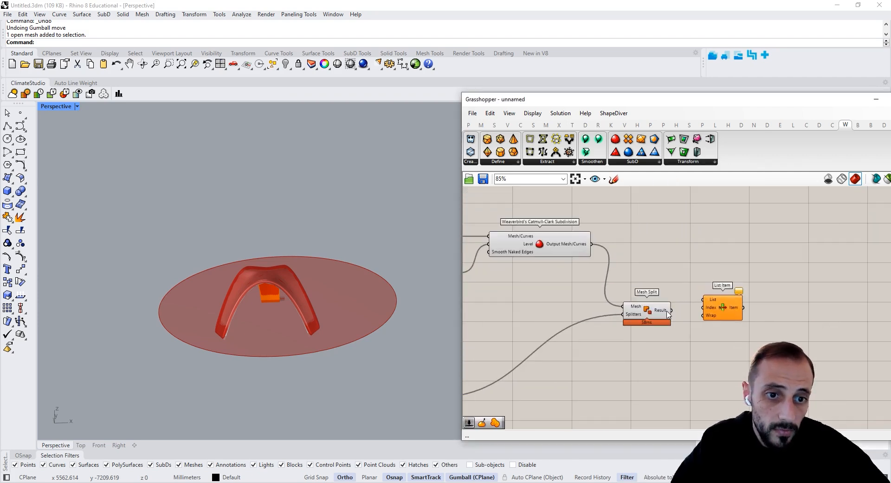
{"action": "left_click_drag", "start_coordinate": [700, 299], "coordinate": [705, 299]}
- Add a Sort List component fed by the Mesh Split Result and move List Item farther along to make room
{"action": "scroll", "coordinate": [294, 305], "scroll_direction": "up", "scroll_amount": 4}
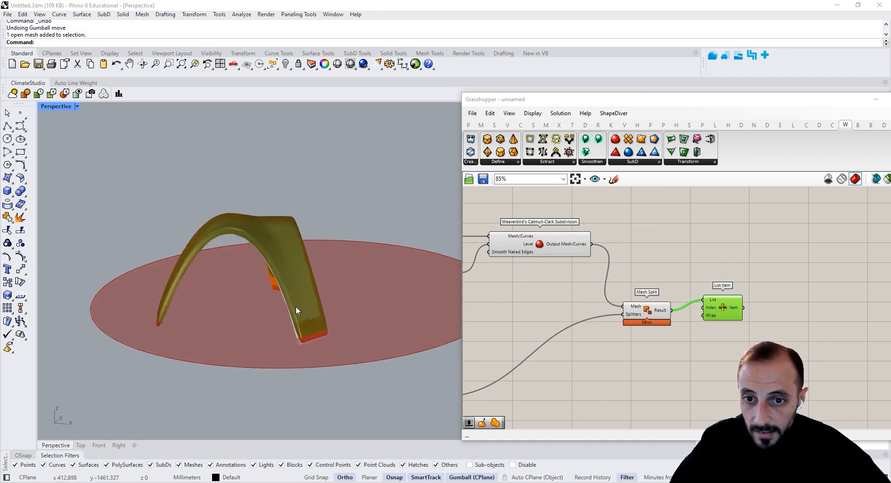
{"action": "right_click_drag", "start_coordinate": [322, 313], "coordinate": [338, 273]}
{"action": "scroll", "coordinate": [328, 324], "scroll_direction": "up", "scroll_amount": 6}
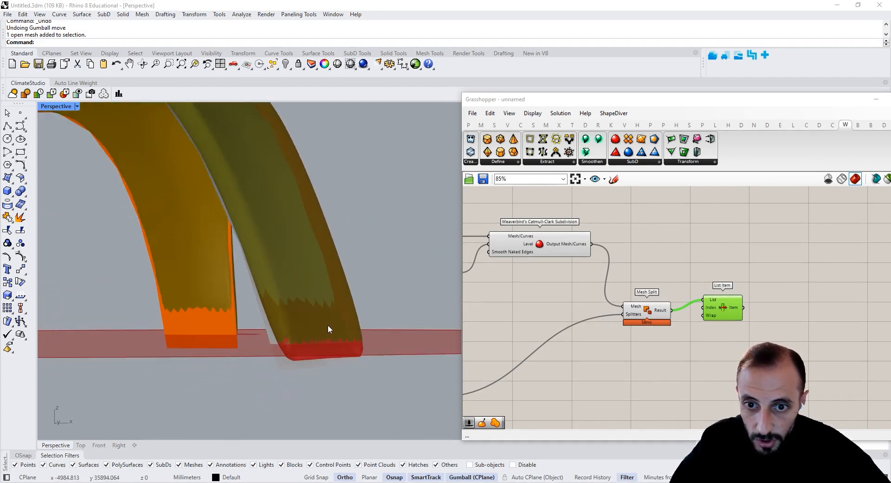
{"action": "double_click", "coordinate": [730, 354]}
{"action": "type", "text": "sort"}
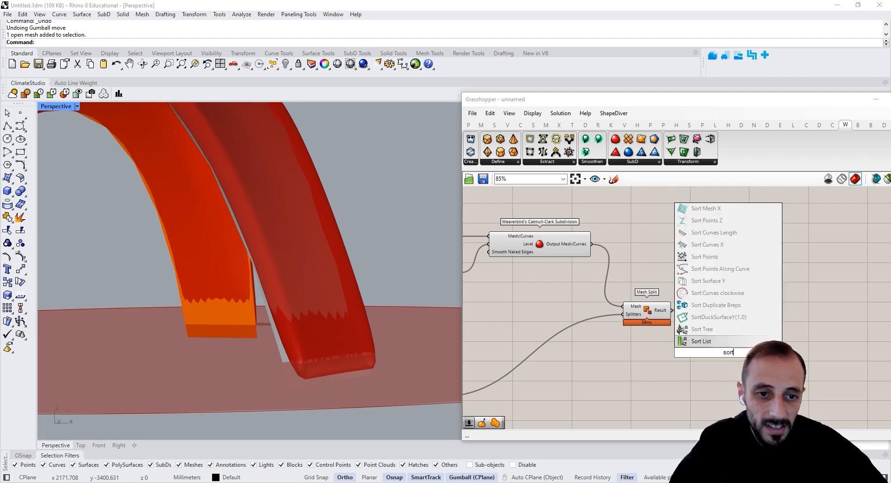
{"action": "left_click", "coordinate": [712, 341]}
{"action": "left_click_drag", "start_coordinate": [695, 342], "coordinate": [701, 349]}
{"action": "left_click_drag", "start_coordinate": [722, 307], "coordinate": [803, 298]}
- Add an Area component, connecting the Mesh Split Result to Geometry and its Area output to the Sort List Keys
{"action": "double_click", "coordinate": [701, 294]}
{"action": "type", "text": "area"}
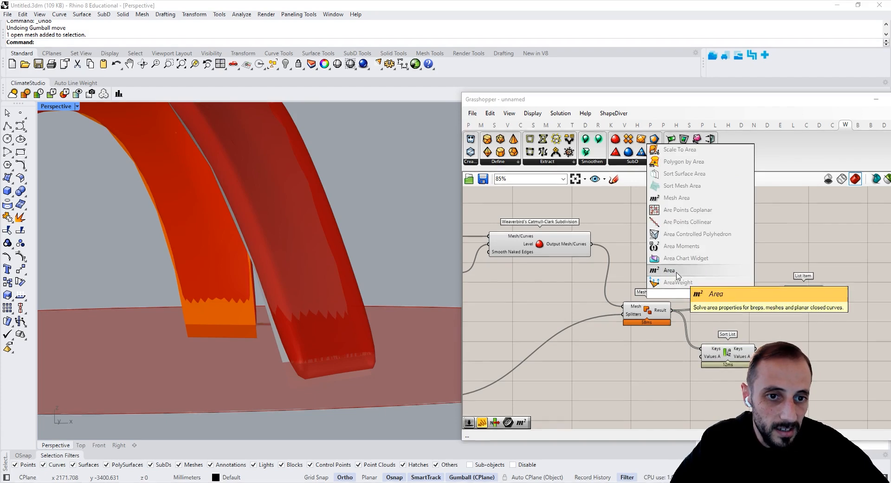
{"action": "key", "text": "Return"}
{"action": "left_click_drag", "start_coordinate": [676, 297], "coordinate": [716, 277]}
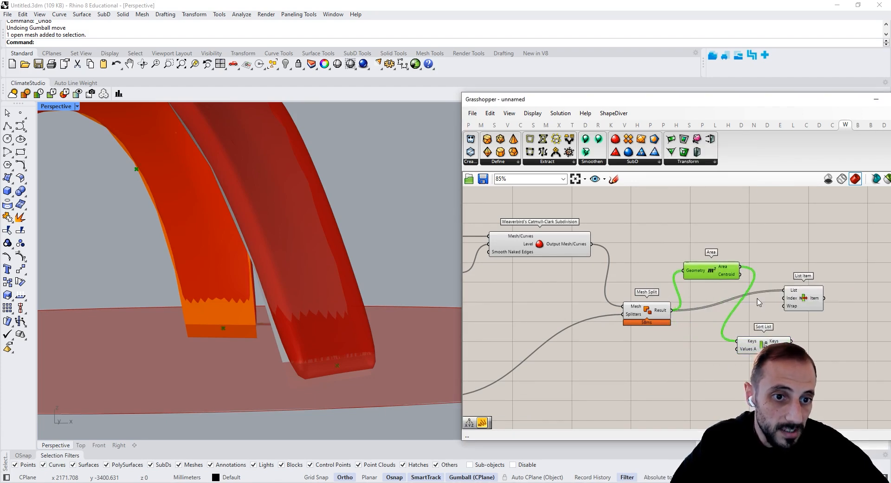
- Connect the Mesh Split Result to Sort List Values A and the sorted values to List Item, then align the components
{"action": "left_click", "coordinate": [808, 298]}
{"action": "left_click_drag", "start_coordinate": [766, 346], "coordinate": [768, 333]}
{"action": "left_click", "coordinate": [686, 335]}
{"action": "left_click_drag", "start_coordinate": [683, 319], "coordinate": [739, 335]}
{"action": "right_click_drag", "start_coordinate": [728, 349], "coordinate": [660, 348]}
{"action": "left_click_drag", "start_coordinate": [745, 300], "coordinate": [769, 309]}
{"action": "left_click_drag", "start_coordinate": [715, 338], "coordinate": [716, 331]}
{"action": "left_click_drag", "start_coordinate": [745, 305], "coordinate": [768, 304]}
{"action": "left_click_drag", "start_coordinate": [697, 324], "coordinate": [704, 301]}
- Turn off the preview of the Catmull-Clark Subdivision, Mesh Split, Area and Sort List components
{"action": "scroll", "coordinate": [705, 297], "scroll_direction": "down", "scroll_amount": 3}
{"action": "left_click_drag", "start_coordinate": [719, 252], "coordinate": [553, 325]}
{"action": "right_click", "coordinate": [622, 339]}
{"action": "left_click", "coordinate": [640, 353]}
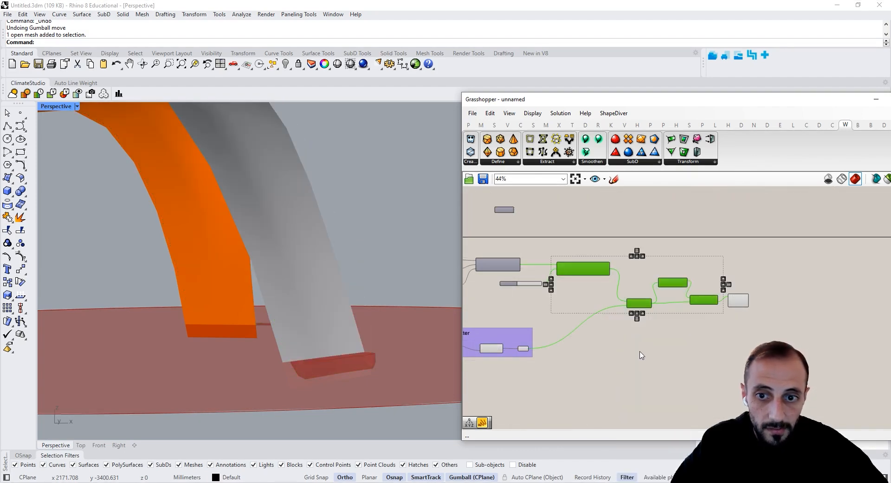
{"action": "left_click", "coordinate": [641, 355]}
- Add a Panel containing -1 and connect it to the List Item Index to pick the split piece with the largest area
{"action": "left_click", "coordinate": [738, 300]}
{"action": "right_click_drag", "start_coordinate": [316, 274], "coordinate": [325, 295]}
{"action": "scroll", "coordinate": [331, 250], "scroll_direction": "down", "scroll_amount": 6}
{"action": "scroll", "coordinate": [297, 229], "scroll_direction": "up", "scroll_amount": 4}
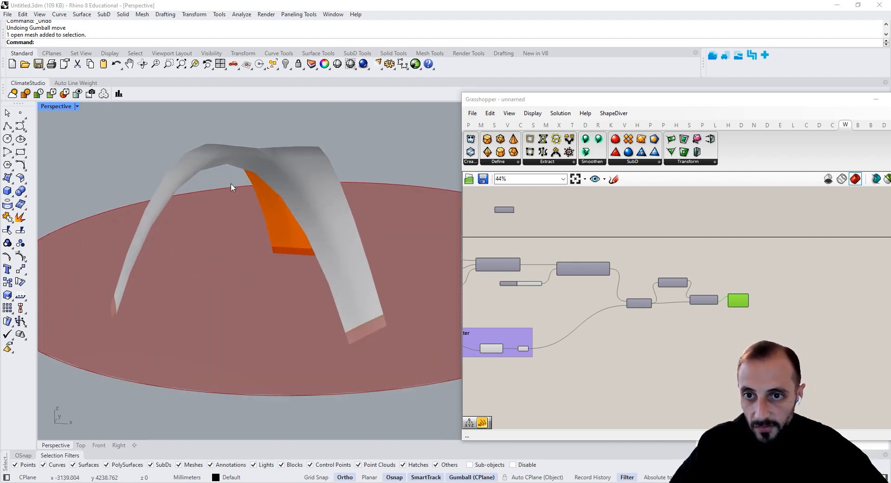
{"action": "scroll", "coordinate": [731, 348], "scroll_direction": "up", "scroll_amount": 5}
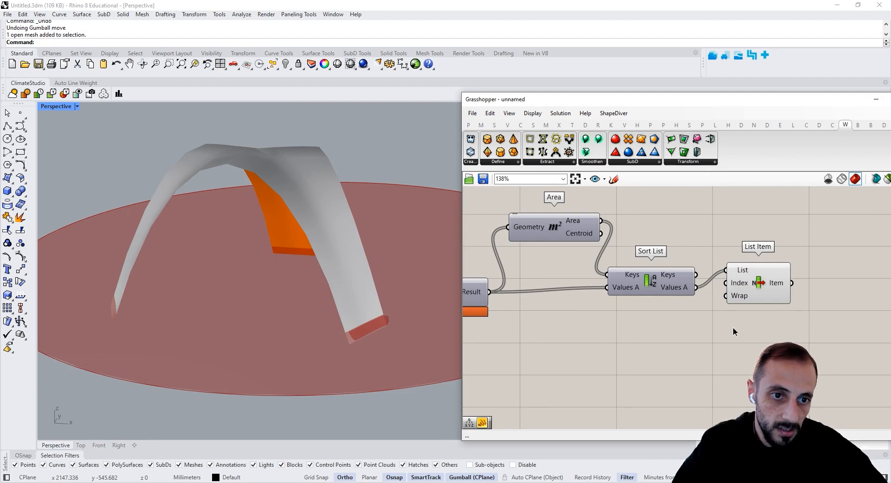
{"action": "double_click", "coordinate": [734, 327]}
{"action": "type", "text": "panel"}
{"action": "key", "text": "Return"}
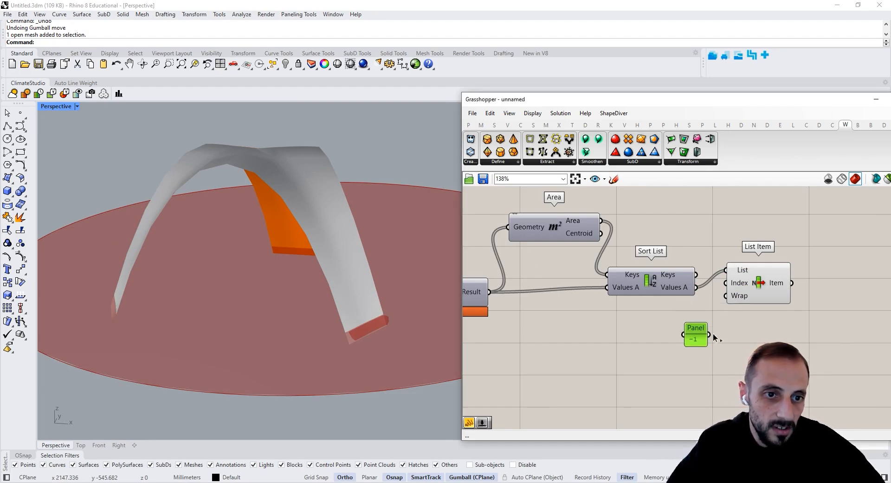
{"action": "left_click_drag", "start_coordinate": [728, 282], "coordinate": [728, 283]}
{"action": "left_click_drag", "start_coordinate": [738, 278], "coordinate": [747, 295]}
{"action": "left_click", "coordinate": [737, 343]}
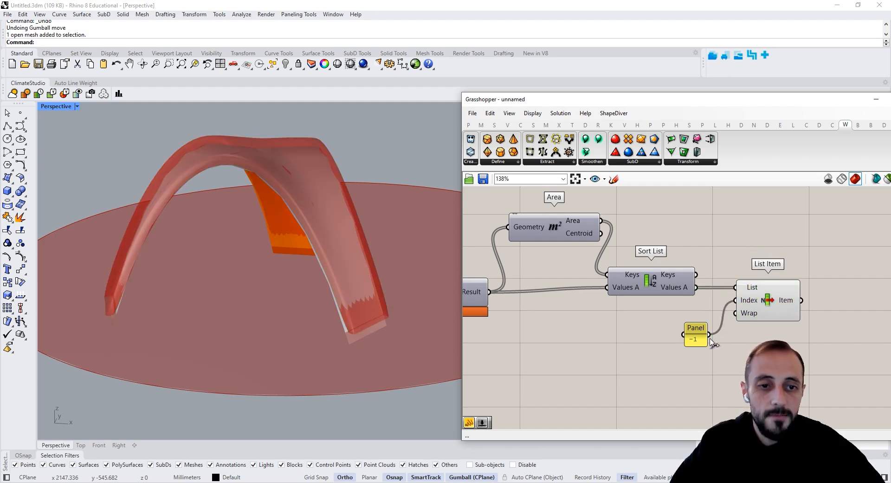
- Add a Close Mesh component and connect the List Item output to its Mesh input
{"action": "right_click_drag", "start_coordinate": [735, 341], "coordinate": [636, 340]}
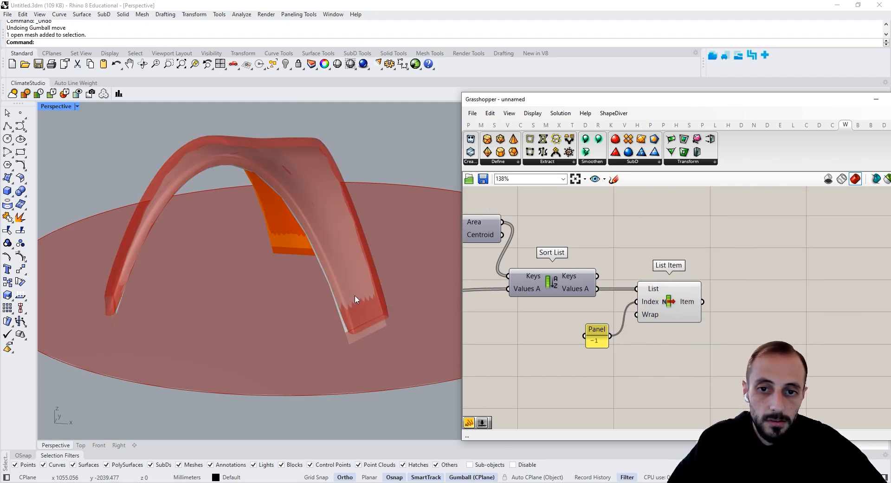
{"action": "scroll", "coordinate": [807, 327], "scroll_direction": "down", "scroll_amount": 4}
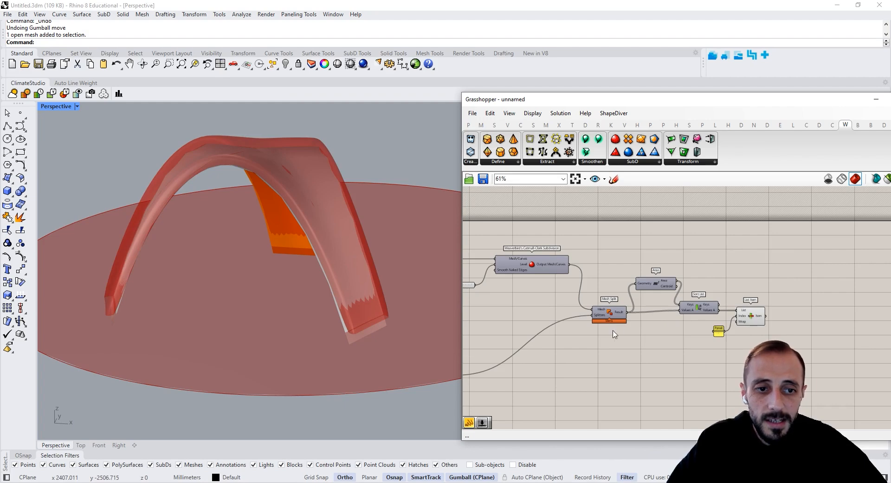
{"action": "right_click_drag", "start_coordinate": [798, 325], "coordinate": [761, 327]}
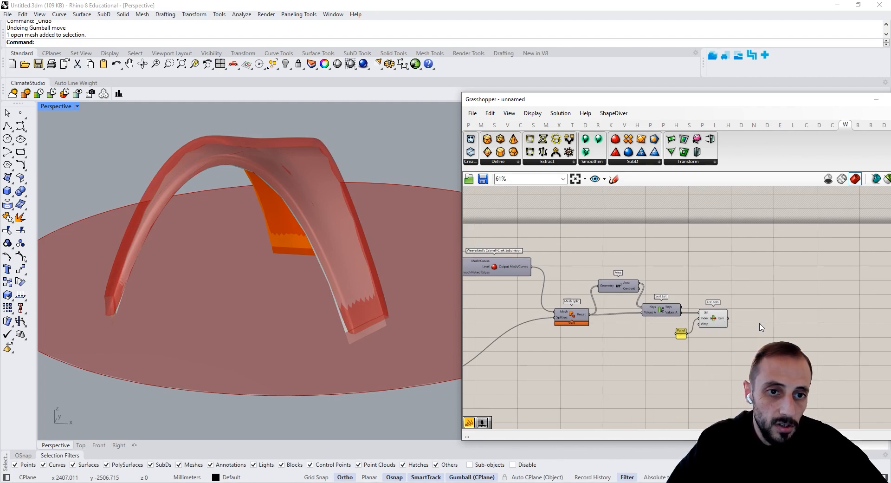
{"action": "double_click", "coordinate": [761, 327]}
{"action": "type", "text": "close"}
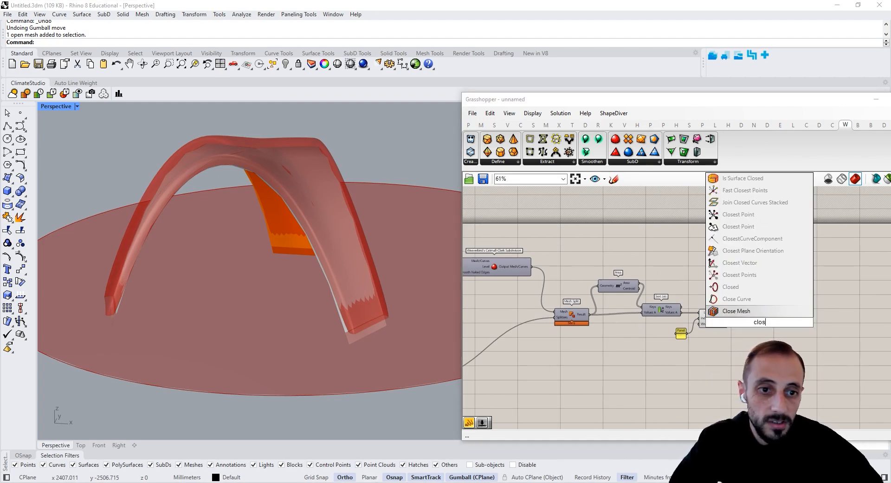
{"action": "left_click", "coordinate": [736, 310]}
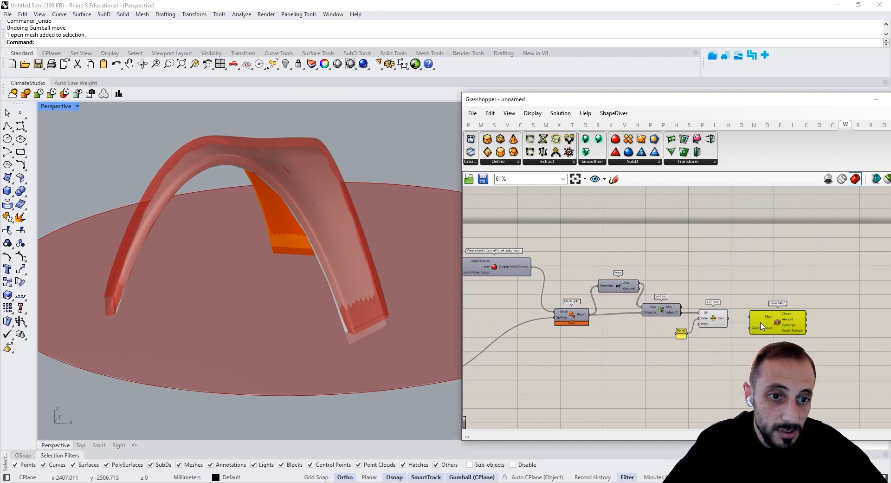
{"action": "right_click_drag", "start_coordinate": [778, 326], "coordinate": [726, 323]}
{"action": "scroll", "coordinate": [727, 323], "scroll_direction": "up", "scroll_amount": 3}
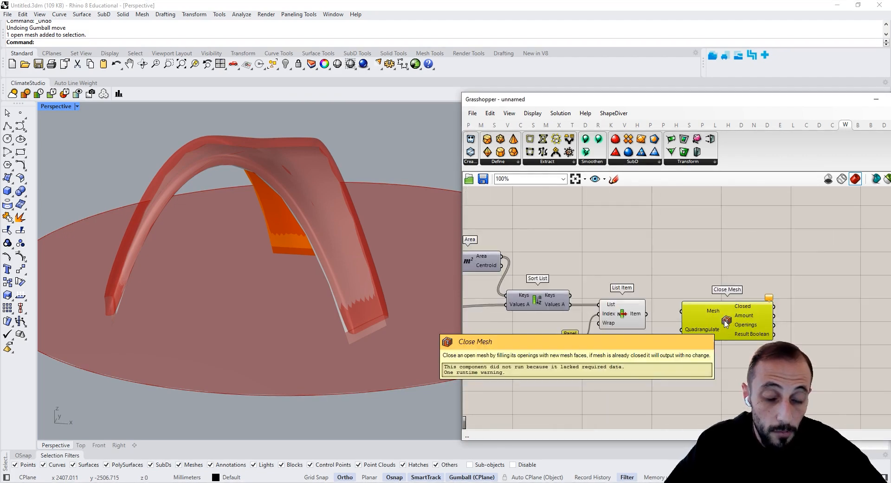
{"action": "left_click_drag", "start_coordinate": [672, 313], "coordinate": [673, 312]}
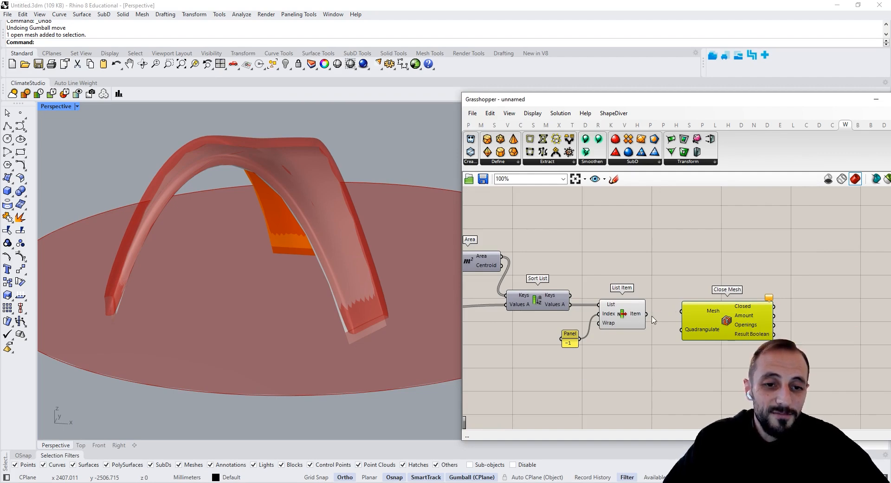
{"action": "left_click_drag", "start_coordinate": [663, 319], "coordinate": [728, 328]}
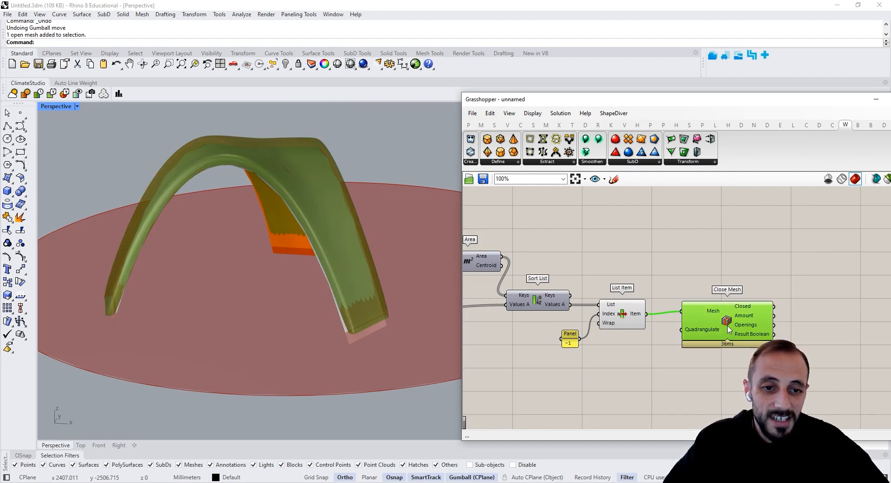
{"action": "left_click", "coordinate": [704, 271]}
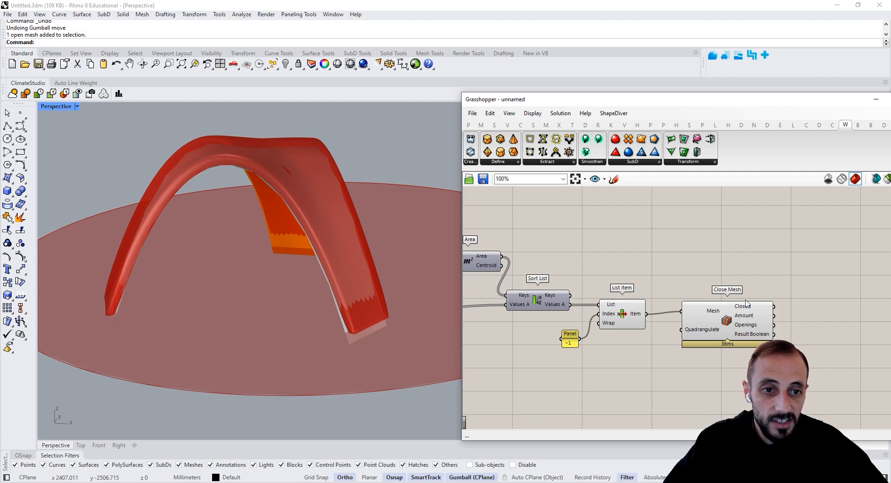
- Turn off the preview of all components upstream of Close Mesh so only the closed mesh is displayed
{"action": "scroll", "coordinate": [747, 302], "scroll_direction": "down", "scroll_amount": 5}
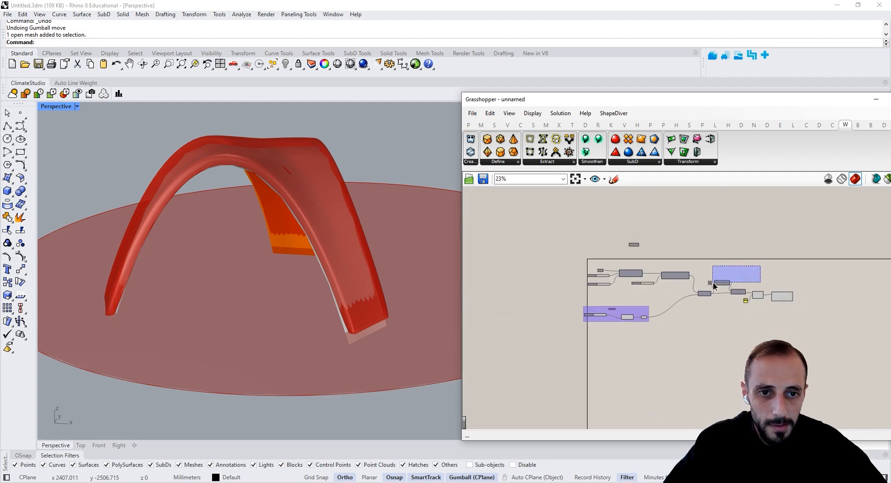
{"action": "left_click_drag", "start_coordinate": [713, 283], "coordinate": [577, 343]}
{"action": "right_click", "coordinate": [577, 343]}
{"action": "left_click", "coordinate": [603, 354]}
- Examine the closed mesh's trimmed feet and overall arch from several angles in the Perspective view
{"action": "right_click_drag", "start_coordinate": [272, 241], "coordinate": [392, 263]}
{"action": "scroll", "coordinate": [404, 267], "scroll_direction": "up", "scroll_amount": 5}
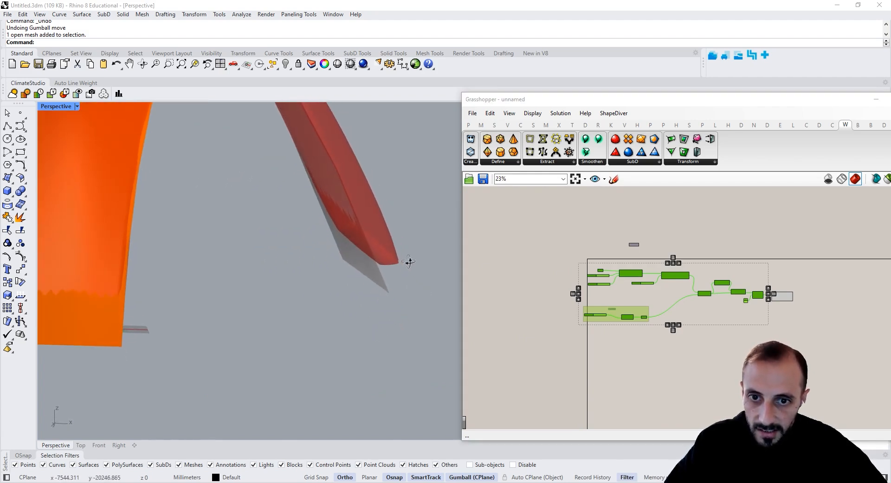
{"action": "scroll", "coordinate": [394, 280], "scroll_direction": "down", "scroll_amount": 10}
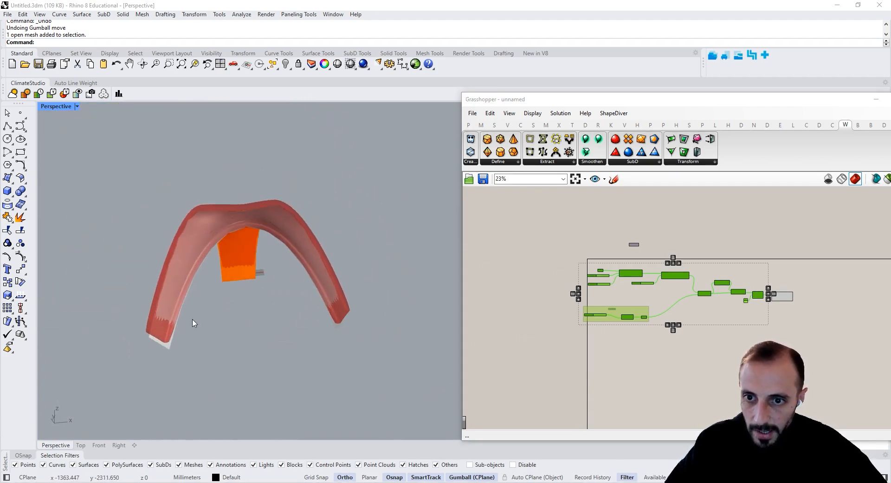
{"action": "scroll", "coordinate": [139, 346], "scroll_direction": "up", "scroll_amount": 6}
{"action": "right_click_drag", "start_coordinate": [140, 346], "coordinate": [253, 307]}
{"action": "scroll", "coordinate": [232, 348], "scroll_direction": "down", "scroll_amount": 8}
{"action": "scroll", "coordinate": [325, 242], "scroll_direction": "up", "scroll_amount": 5}
{"action": "right_click_drag", "start_coordinate": [324, 242], "coordinate": [232, 234]}
{"action": "scroll", "coordinate": [637, 298], "scroll_direction": "up", "scroll_amount": 4}
- Add a BB Waffle component beside Close Mesh
{"action": "left_click_drag", "start_coordinate": [609, 301], "coordinate": [623, 285]}
{"action": "scroll", "coordinate": [620, 320], "scroll_direction": "up", "scroll_amount": 3}
{"action": "left_click", "coordinate": [620, 319]}
{"action": "left_click", "coordinate": [635, 317]}
{"action": "right_click_drag", "start_coordinate": [711, 298], "coordinate": [652, 305]}
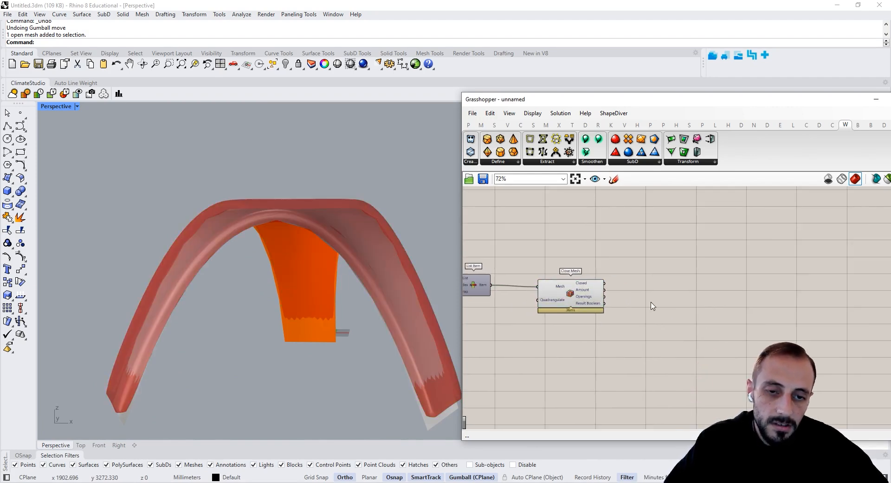
{"action": "double_click", "coordinate": [648, 254]}
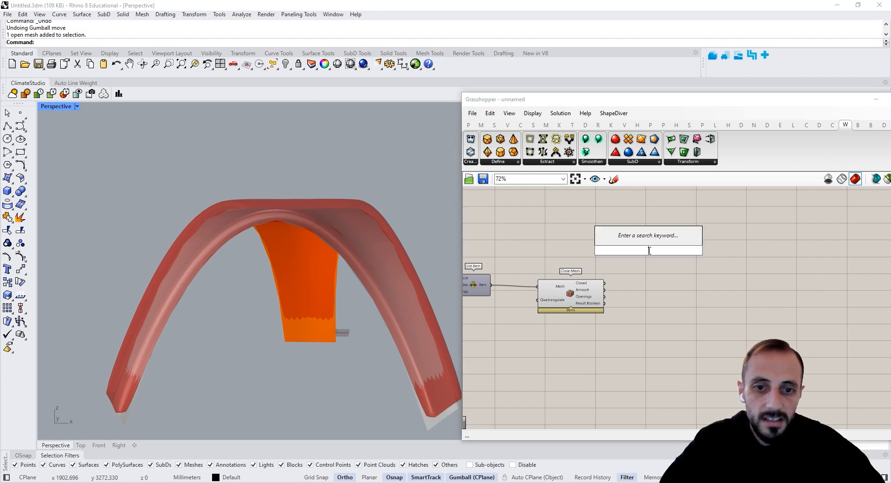
{"action": "type", "text": "waff"}
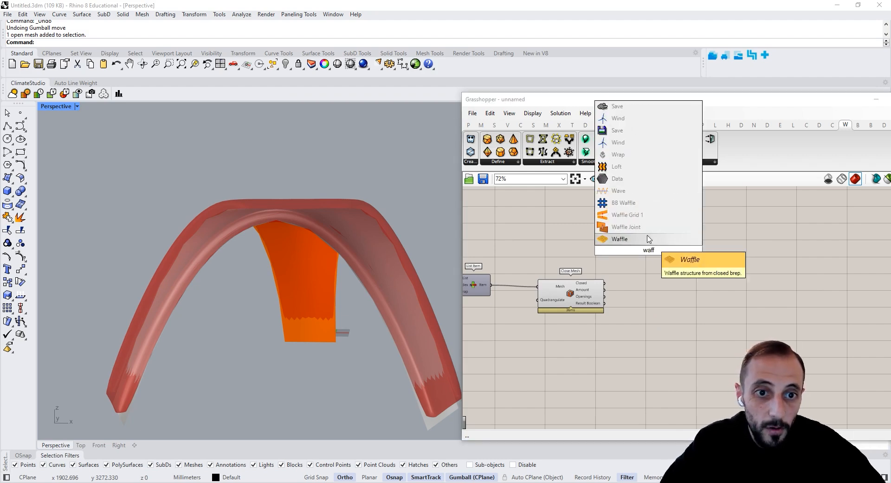
{"action": "left_click", "coordinate": [623, 202]}
{"action": "scroll", "coordinate": [645, 256], "scroll_direction": "up", "scroll_amount": 1}
{"action": "left_click_drag", "start_coordinate": [659, 273], "coordinate": [682, 308]}
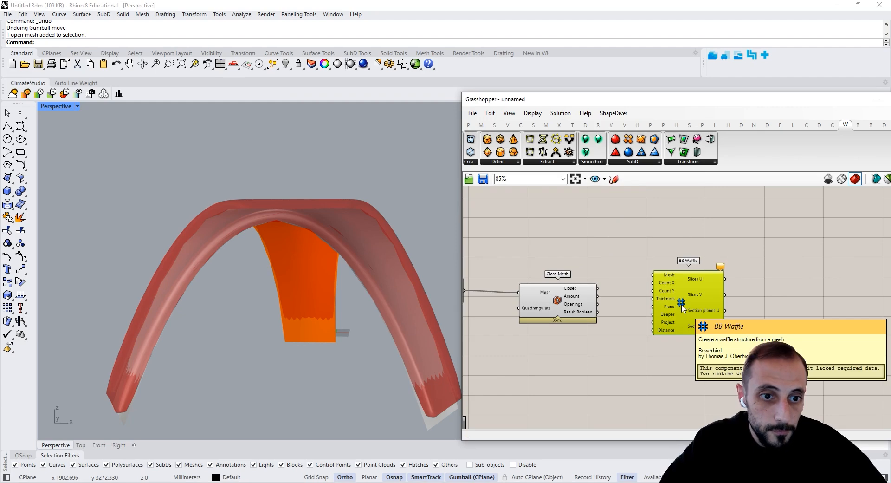
- Connect the Close Mesh Closed output to the BB Waffle Mesh input and space the two components apart
{"action": "left_click", "coordinate": [605, 296]}
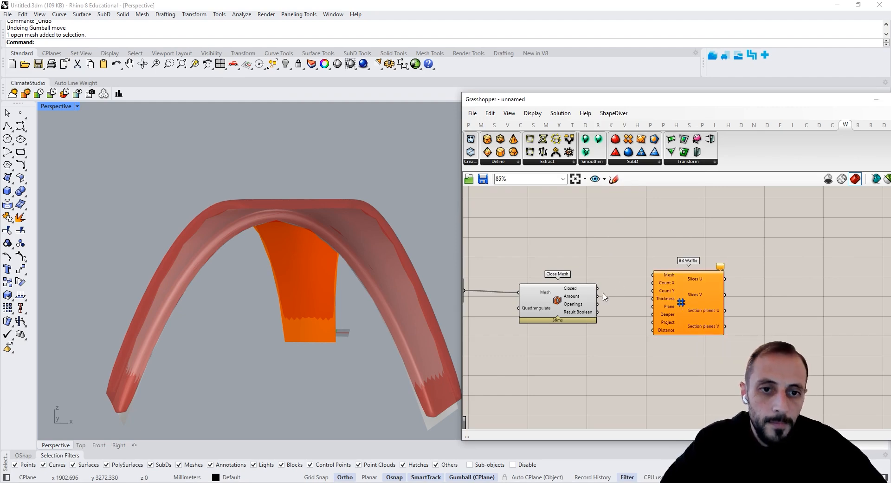
{"action": "left_click_drag", "start_coordinate": [677, 293], "coordinate": [678, 308]}
{"action": "right_click_drag", "start_coordinate": [641, 269], "coordinate": [640, 255]}
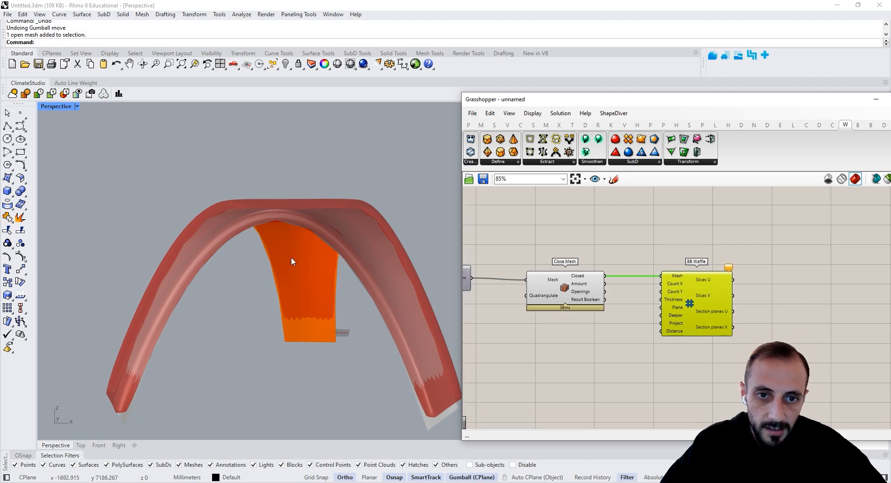
{"action": "right_click_drag", "start_coordinate": [291, 257], "coordinate": [357, 280]}
{"action": "left_click_drag", "start_coordinate": [712, 312], "coordinate": [747, 312]}
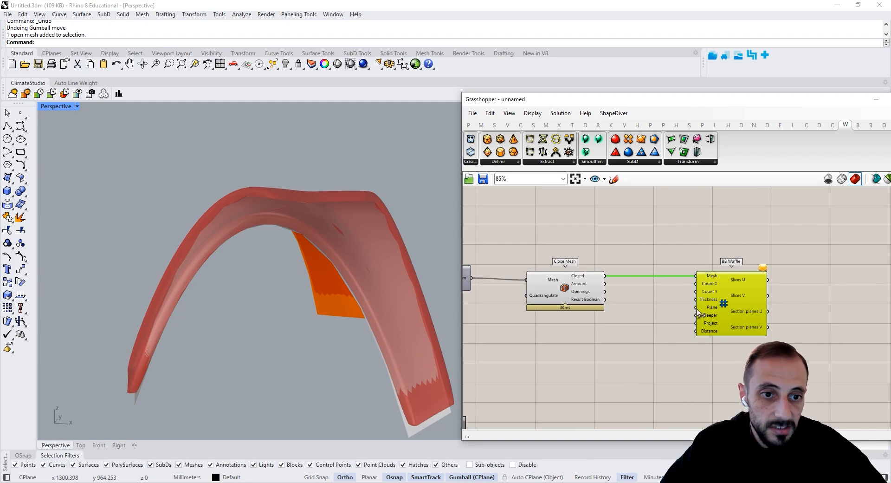
- Make Layer 01 the current layer and hide the original base mesh in the Rhino viewport
{"action": "right_click_drag", "start_coordinate": [288, 281], "coordinate": [341, 289]}
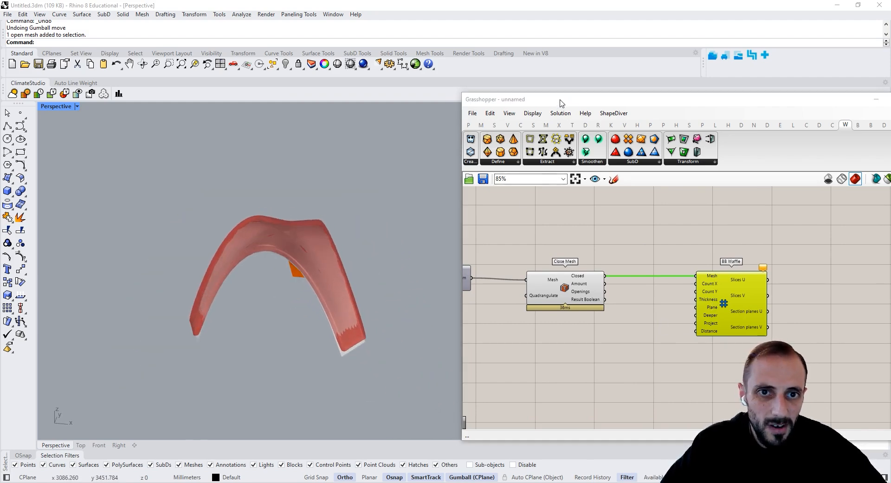
{"action": "left_click_drag", "start_coordinate": [559, 99], "coordinate": [583, 241]}
{"action": "double_click", "coordinate": [728, 172]}
{"action": "left_click", "coordinate": [294, 258]}
{"action": "key", "text": "ctrl+h"}
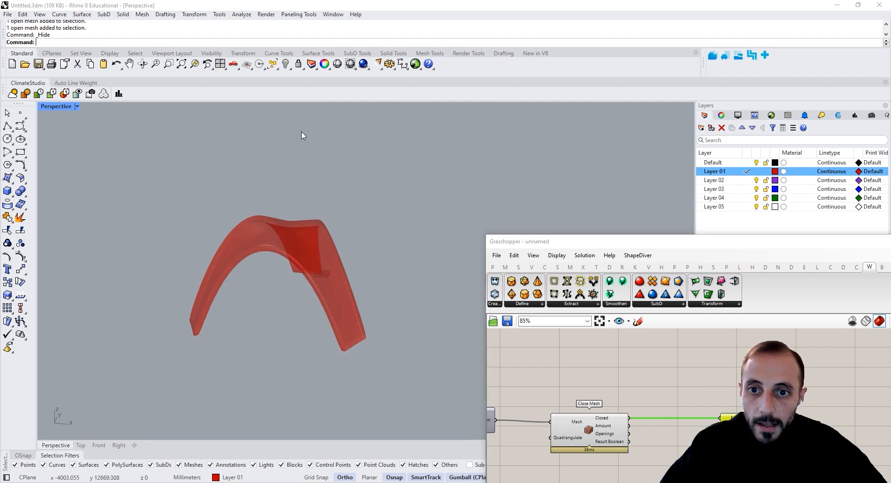
- Examine the closed mesh and its feet up close without the base mesh
{"action": "right_click_drag", "start_coordinate": [302, 135], "coordinate": [302, 268]}
{"action": "scroll", "coordinate": [357, 272], "scroll_direction": "up", "scroll_amount": 5}
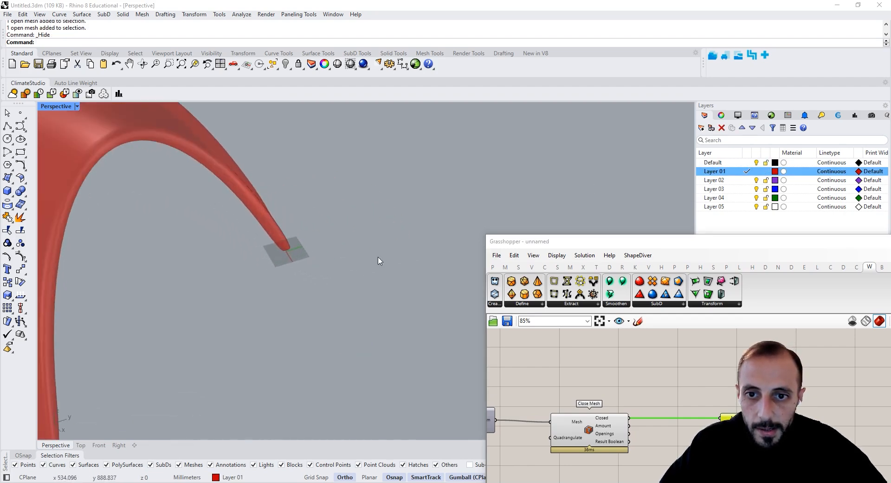
{"action": "left_click_drag", "start_coordinate": [538, 246], "coordinate": [462, 148]}
{"action": "scroll", "coordinate": [229, 232], "scroll_direction": "down", "scroll_amount": 5}
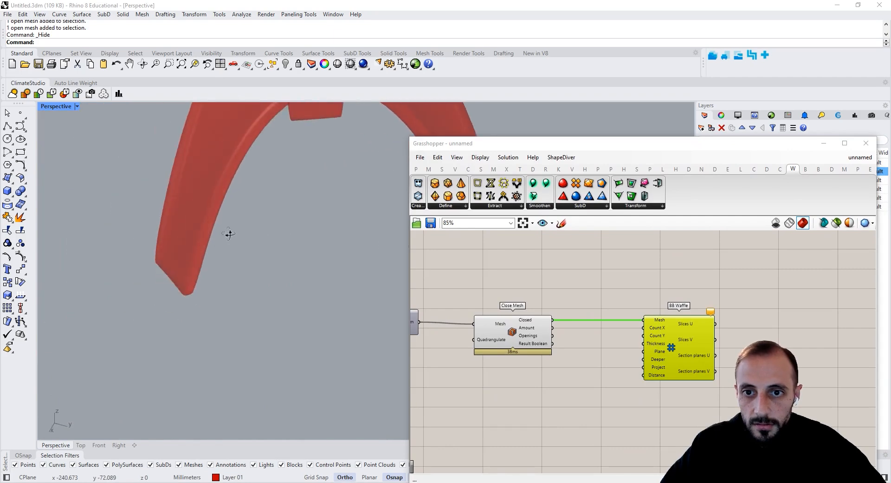
{"action": "scroll", "coordinate": [235, 275], "scroll_direction": "up", "scroll_amount": 4}
{"action": "right_click_drag", "start_coordinate": [332, 333], "coordinate": [309, 339], "text": "shift"}
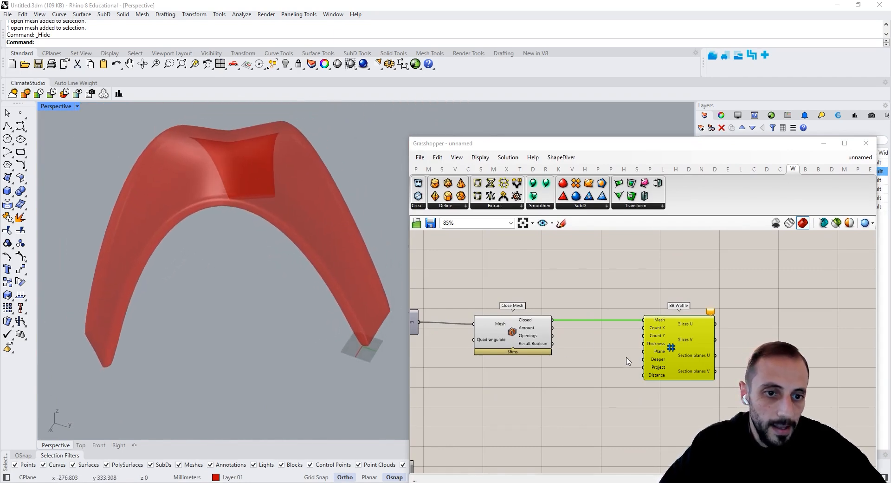
- Create a Number Slider set to 20, duplicate it, and connect the pair to the BB Waffle Count X and Count Y inputs
{"action": "double_click", "coordinate": [618, 352]}
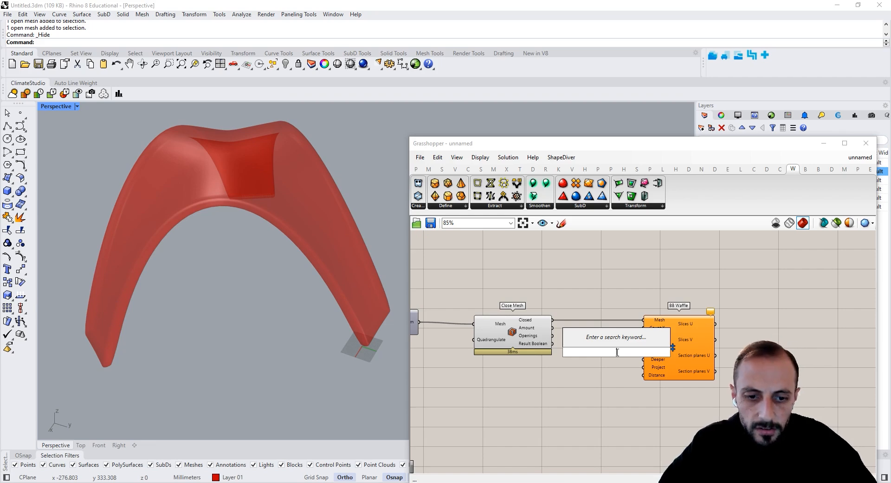
{"action": "key", "text": "Escape"}
{"action": "right_click_drag", "start_coordinate": [618, 356], "coordinate": [582, 355]}
{"action": "left_click", "coordinate": [697, 347]}
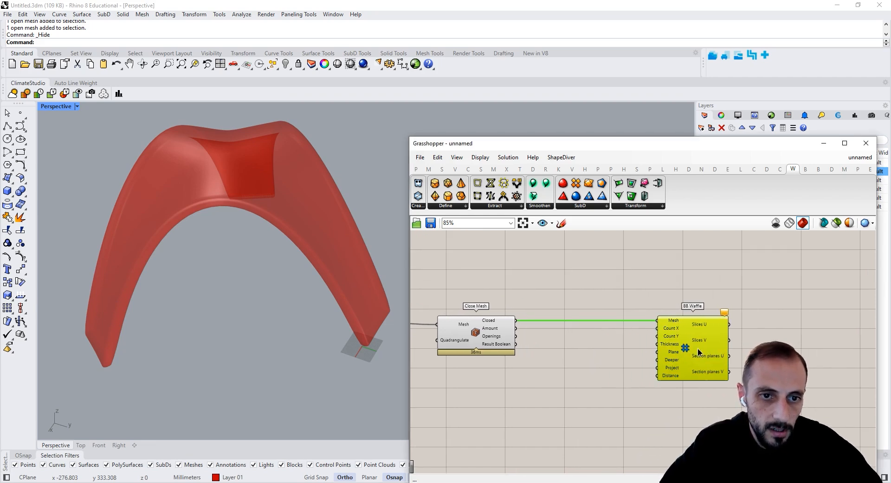
{"action": "double_click", "coordinate": [567, 351]}
{"action": "type", "text": "20"}
{"action": "key", "text": "Return"}
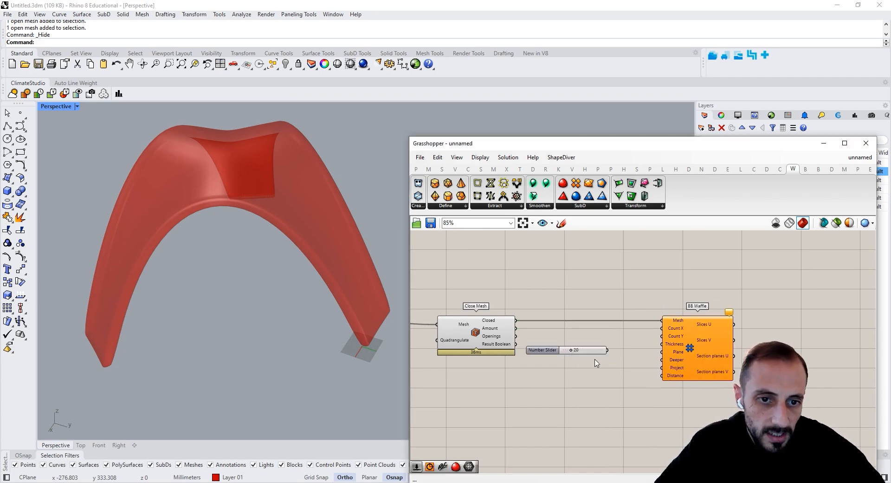
{"action": "left_click_drag", "start_coordinate": [542, 349], "coordinate": [561, 336]}
{"action": "left_click_drag", "start_coordinate": [617, 351], "coordinate": [662, 336], "text": "alt"}
{"action": "right_click_drag", "start_coordinate": [307, 308], "coordinate": [327, 301]}
- Add a Number Slider set to 10 and connect it to the BB Waffle Thickness input
{"action": "double_click", "coordinate": [616, 371]}
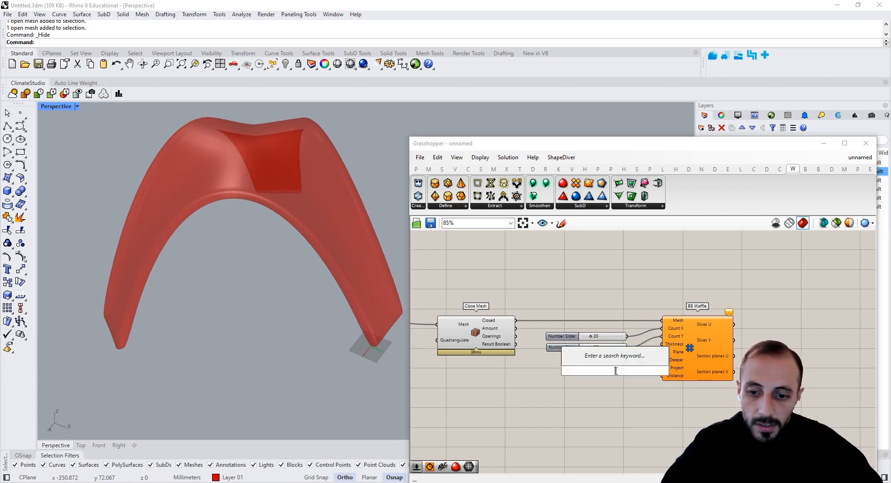
{"action": "type", "text": "10"}
{"action": "key", "text": "Return"}
{"action": "left_click_drag", "start_coordinate": [615, 371], "coordinate": [587, 368]}
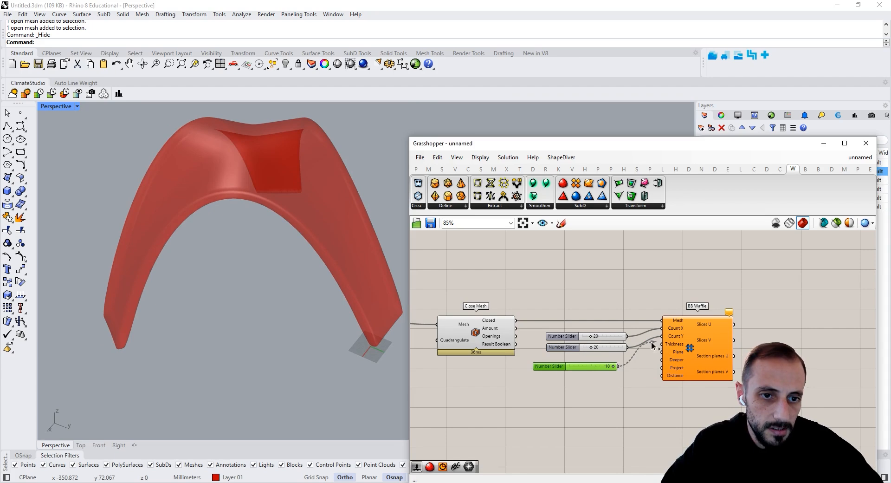
{"action": "right_click_drag", "start_coordinate": [283, 274], "coordinate": [256, 269]}
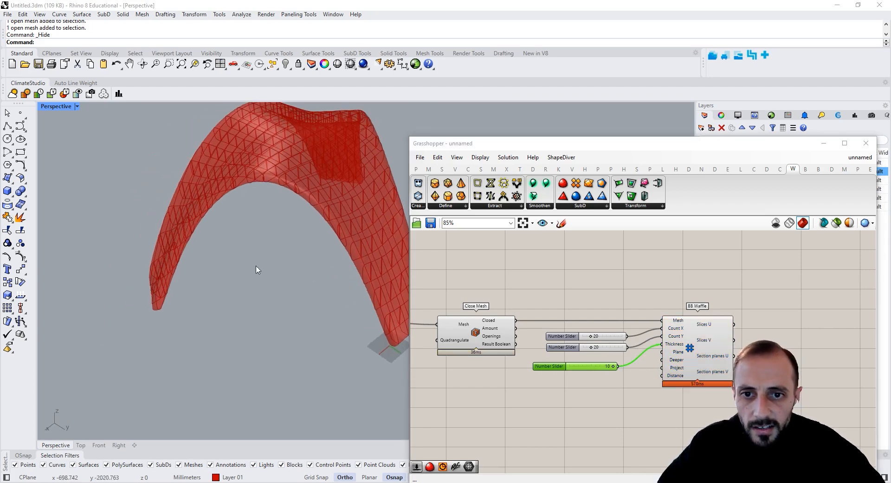
- Select the BB Waffle component to highlight its slices and inspect the waffle ribs in the Perspective view
{"action": "left_click", "coordinate": [689, 342]}
{"action": "scroll", "coordinate": [136, 283], "scroll_direction": "down", "scroll_amount": 9}
{"action": "right_click_drag", "start_coordinate": [137, 281], "coordinate": [194, 270]}
{"action": "scroll", "coordinate": [144, 369], "scroll_direction": "up", "scroll_amount": 10}
{"action": "right_click_drag", "start_coordinate": [144, 366], "coordinate": [216, 258]}
{"action": "scroll", "coordinate": [216, 258], "scroll_direction": "down", "scroll_amount": 6}
{"action": "right_click_drag", "start_coordinate": [265, 318], "coordinate": [197, 268]}
- Inspect the waffle grid spacing in the Top view, then return to the maximized Perspective view
{"action": "double_click", "coordinate": [65, 107]}
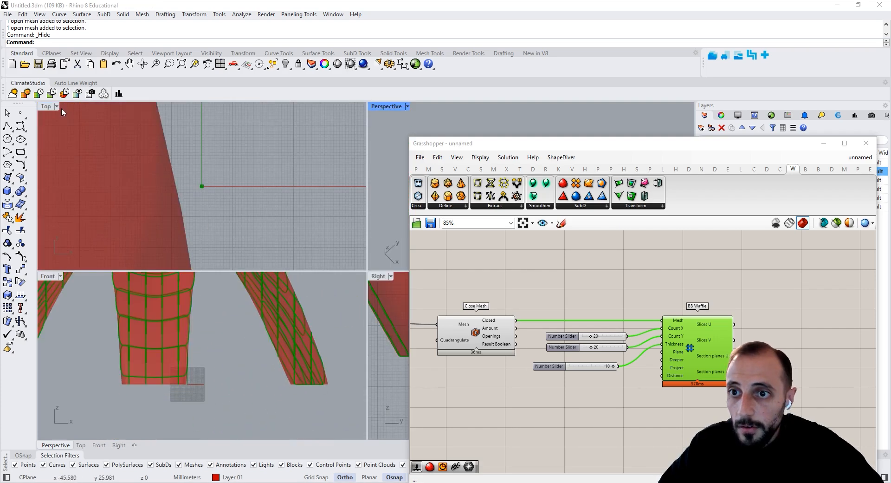
{"action": "double_click", "coordinate": [62, 108]}
{"action": "scroll", "coordinate": [222, 233], "scroll_direction": "down", "scroll_amount": 8}
{"action": "scroll", "coordinate": [235, 199], "scroll_direction": "down", "scroll_amount": 3}
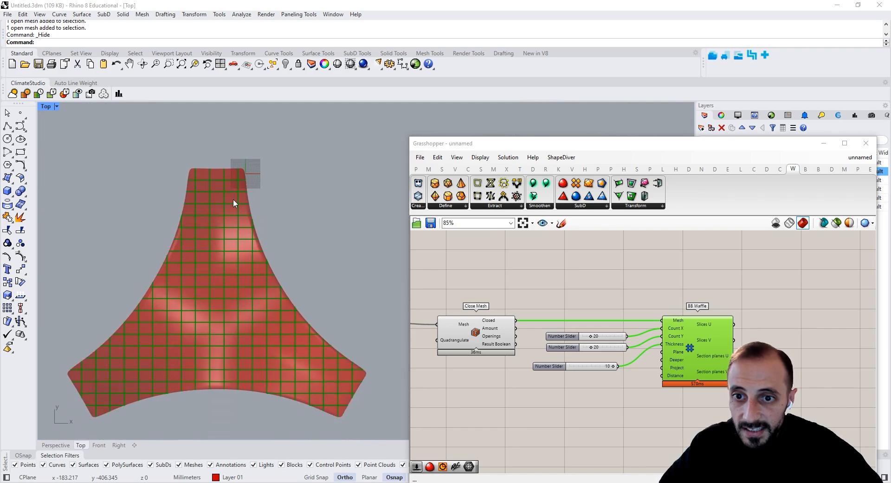
{"action": "double_click", "coordinate": [48, 108]}
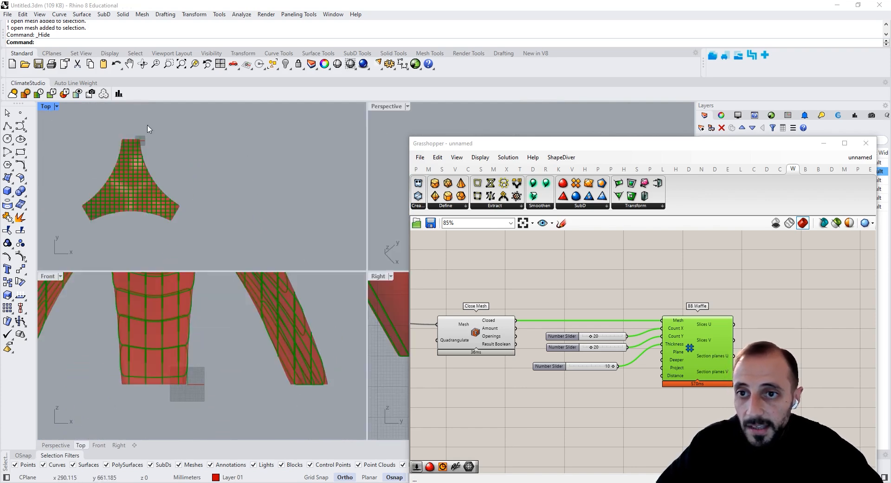
{"action": "double_click", "coordinate": [389, 108]}
{"action": "right_click_drag", "start_coordinate": [288, 249], "coordinate": [297, 283]}
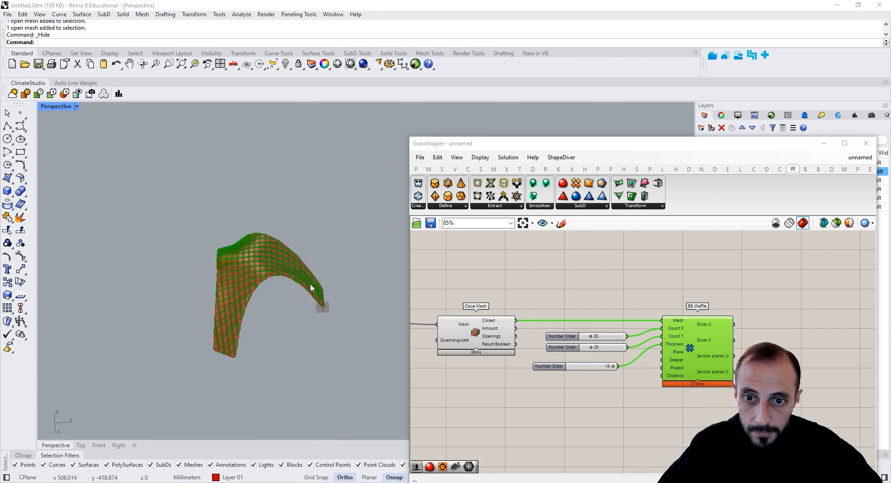
{"action": "scroll", "coordinate": [284, 259], "scroll_direction": "up", "scroll_amount": 5}
- Move BB Waffle away from its sliders and place the thickness slider below the two count sliders
{"action": "left_click_drag", "start_coordinate": [689, 337], "coordinate": [748, 338]}
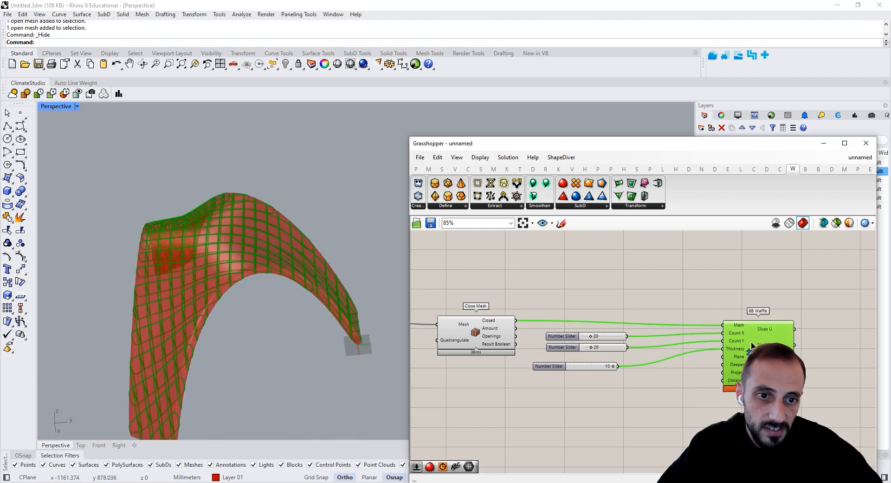
{"action": "left_click", "coordinate": [654, 374]}
{"action": "right_click_drag", "start_coordinate": [654, 373], "coordinate": [602, 379]}
{"action": "scroll", "coordinate": [603, 379], "scroll_direction": "up", "scroll_amount": 1}
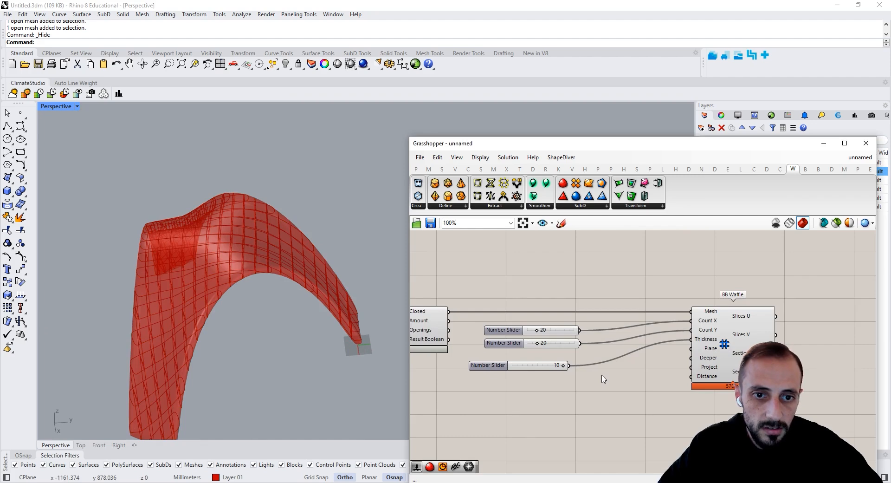
{"action": "left_click", "coordinate": [555, 383]}
{"action": "left_click_drag", "start_coordinate": [555, 382], "coordinate": [559, 382]}
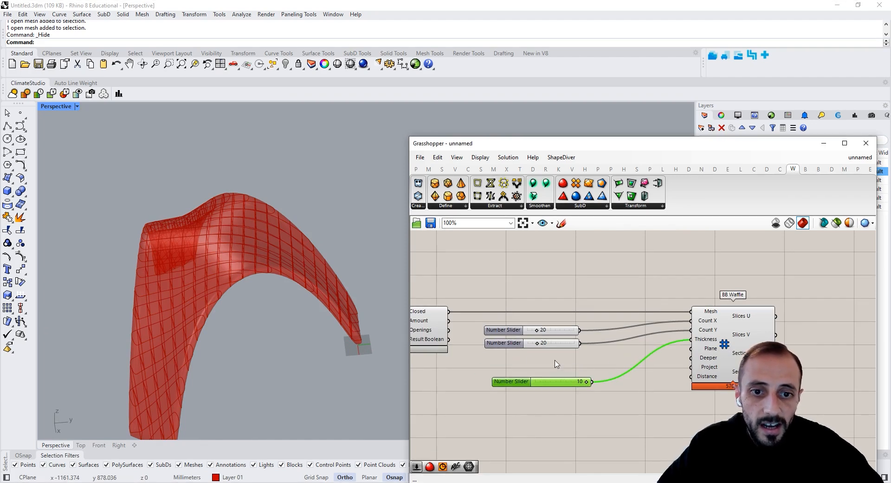
{"action": "right_click_drag", "start_coordinate": [303, 306], "coordinate": [304, 284]}
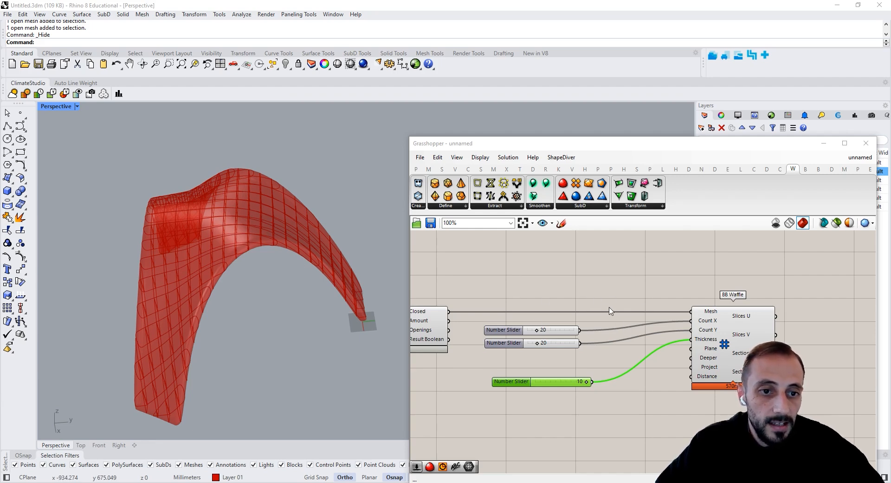
- Add a Bounding Box component above the sliders and connect the Close Mesh Closed output to its Content input
{"action": "double_click", "coordinate": [561, 276]}
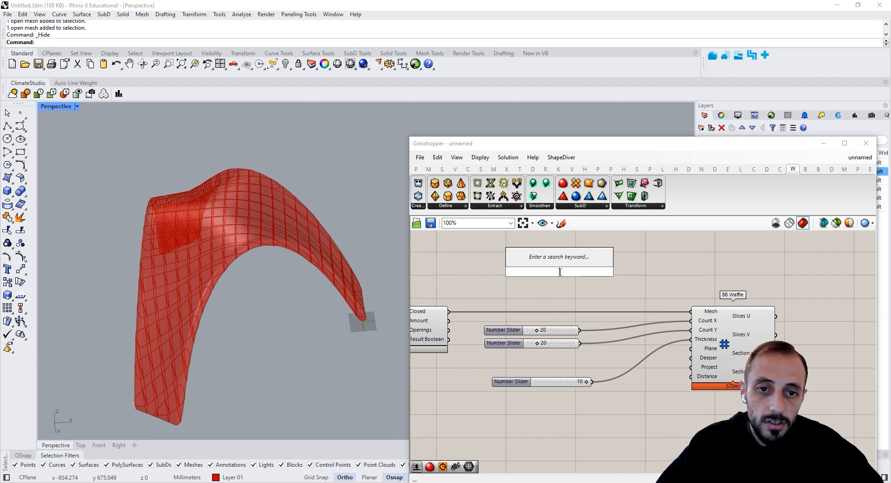
{"action": "type", "text": "bound"}
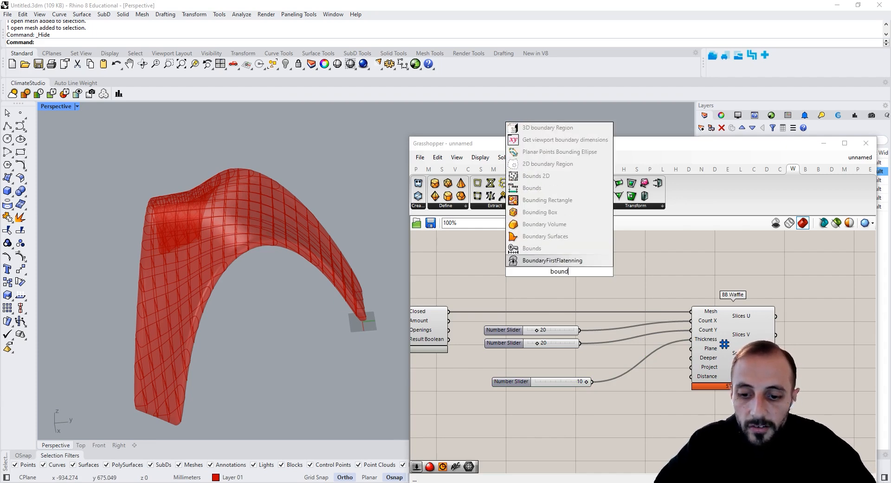
{"action": "left_click", "coordinate": [540, 212]}
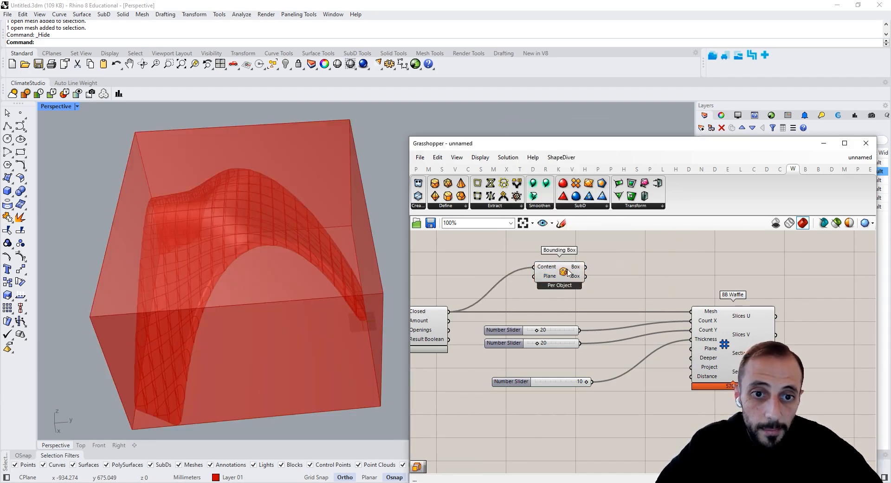
{"action": "left_click_drag", "start_coordinate": [616, 287], "coordinate": [620, 272]}
{"action": "right_click_drag", "start_coordinate": [218, 239], "coordinate": [287, 234]}
{"action": "scroll", "coordinate": [232, 228], "scroll_direction": "down", "scroll_amount": 6}
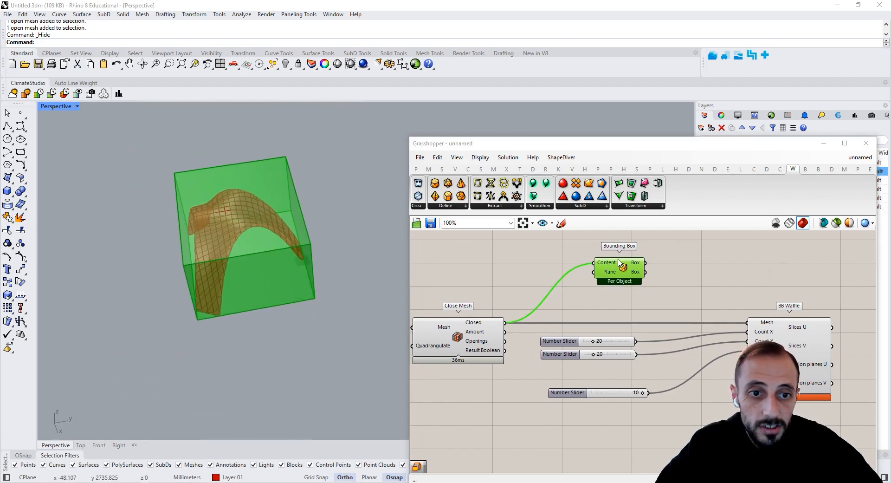
{"action": "right_click_drag", "start_coordinate": [663, 266], "coordinate": [589, 277]}
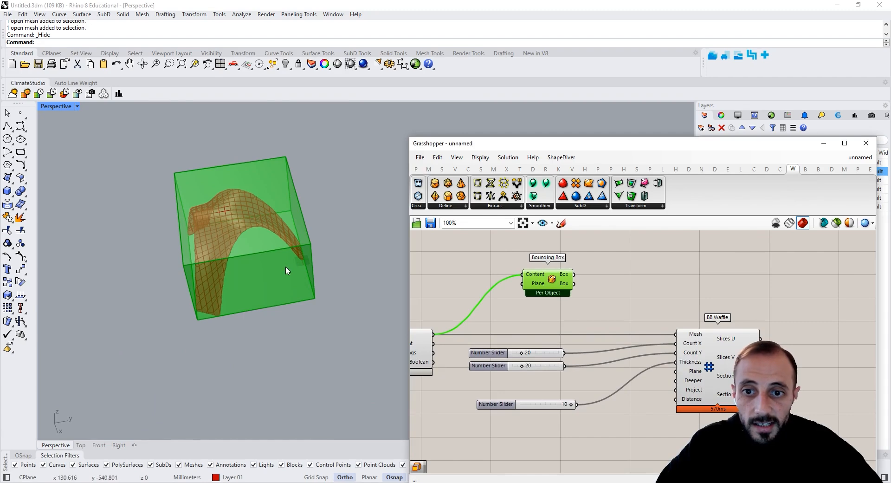
{"action": "left_click", "coordinate": [504, 277]}
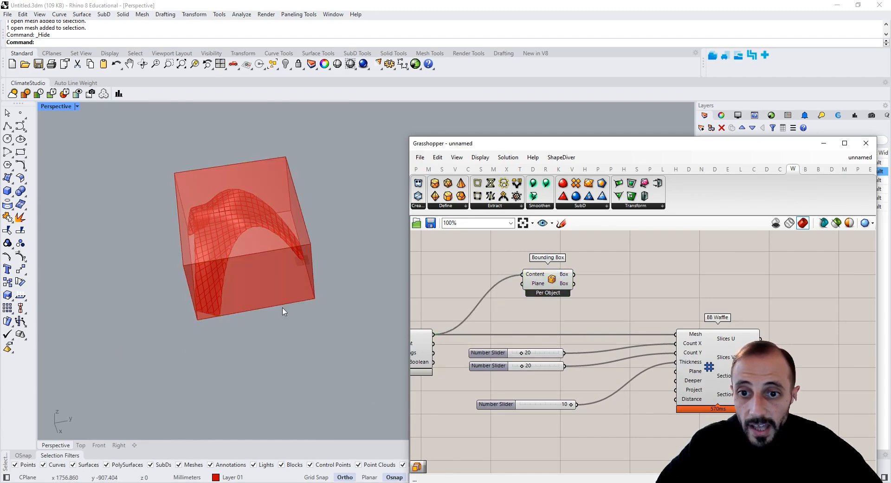
- Switch to the four-viewport layout and examine the waffle and its bounding box in the Top view
{"action": "scroll", "coordinate": [299, 223], "scroll_direction": "up", "scroll_amount": 5}
{"action": "scroll", "coordinate": [302, 222], "scroll_direction": "down", "scroll_amount": 8}
{"action": "scroll", "coordinate": [265, 211], "scroll_direction": "up", "scroll_amount": 3}
{"action": "key", "text": "ctrl+m"}
{"action": "scroll", "coordinate": [139, 163], "scroll_direction": "up", "scroll_amount": 3}
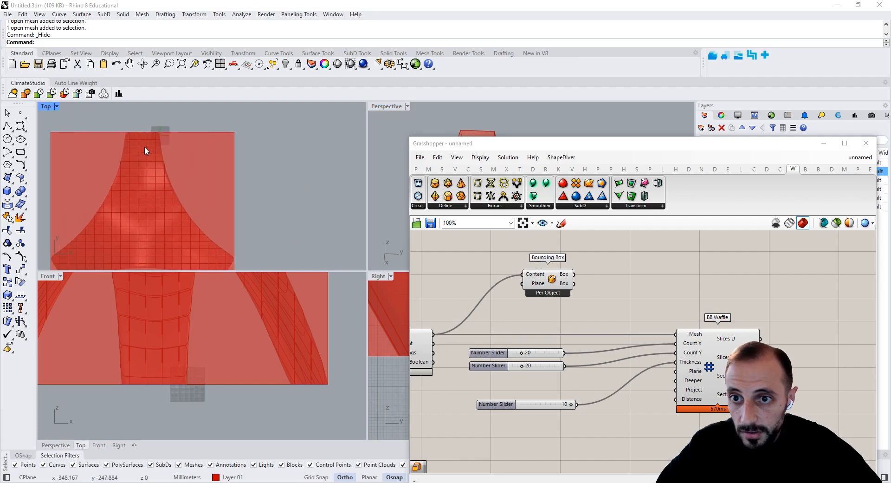
{"action": "right_click_drag", "start_coordinate": [145, 147], "coordinate": [171, 134]}
{"action": "scroll", "coordinate": [172, 134], "scroll_direction": "down", "scroll_amount": 2}
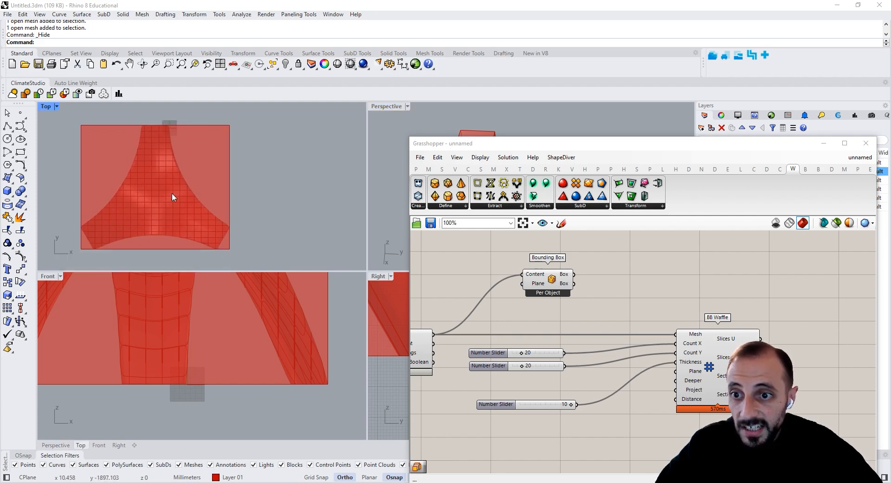
- Add a Deconstruct Box component beside Bounding Box and connect the Bounding Box's Box output to its Box input
{"action": "left_click", "coordinate": [428, 168]}
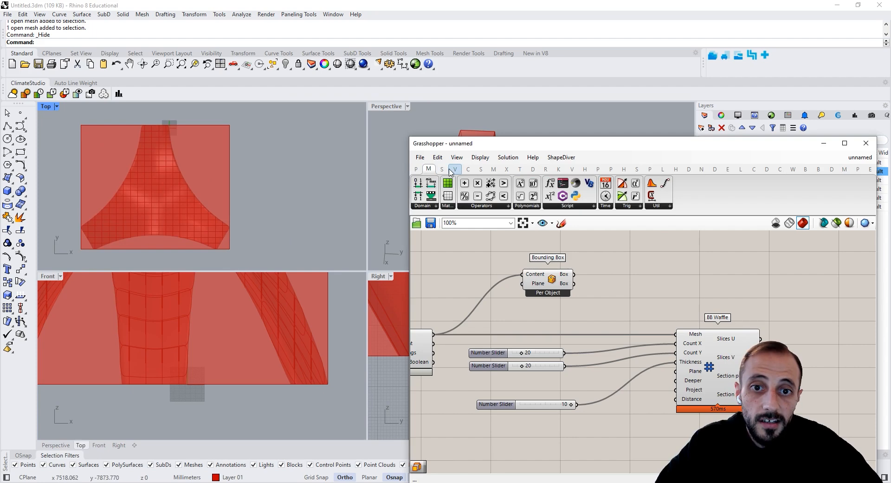
{"action": "left_click", "coordinate": [480, 168]}
{"action": "left_click_drag", "start_coordinate": [622, 281], "coordinate": [603, 277]}
{"action": "right_click_drag", "start_coordinate": [642, 276], "coordinate": [561, 271]}
{"action": "mouse_move", "coordinate": [562, 271]}
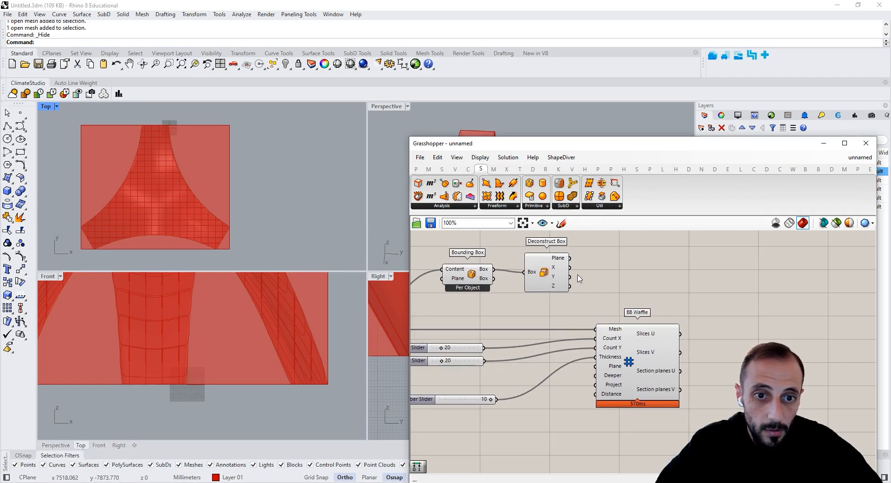
{"action": "left_click_drag", "start_coordinate": [542, 271], "coordinate": [549, 268]}
- Add a Number parameter fed by Deconstruct Box's X output and connect a Panel to it to display the length
{"action": "double_click", "coordinate": [611, 268]}
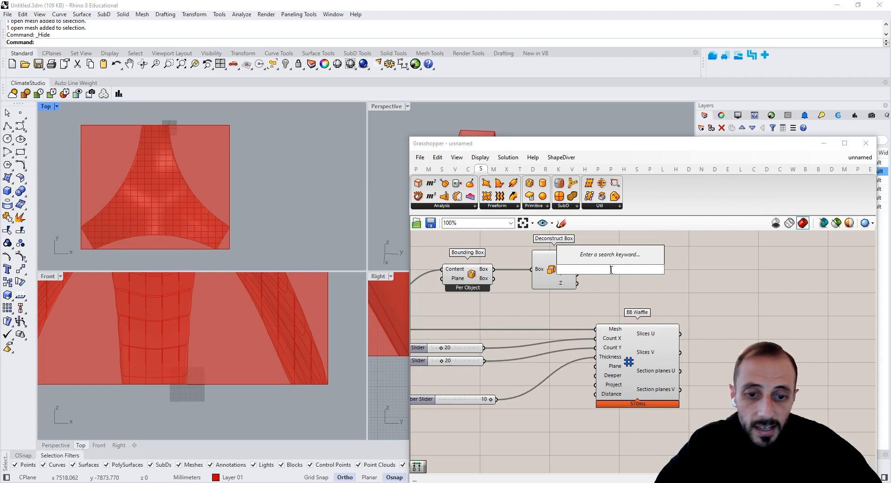
{"action": "type", "text": "number"}
{"action": "key", "text": "Return"}
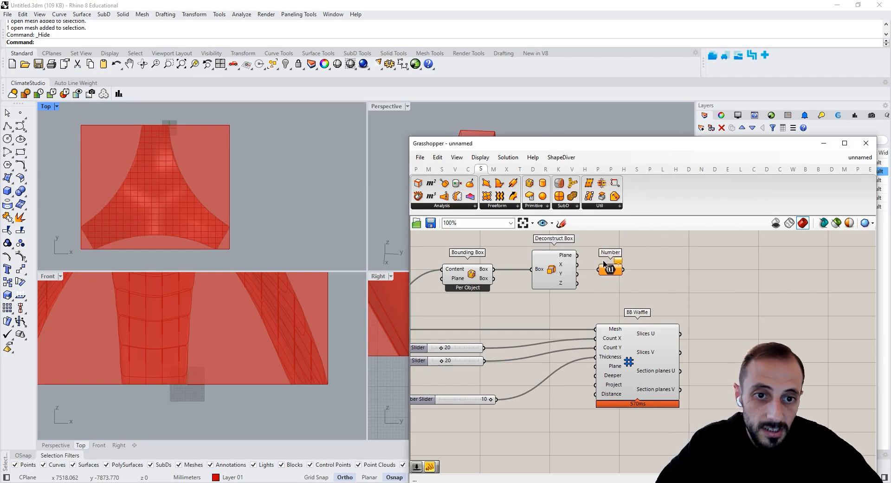
{"action": "left_click_drag", "start_coordinate": [578, 264], "coordinate": [696, 272]}
{"action": "double_click", "coordinate": [663, 263]}
{"action": "type", "text": "panel"}
{"action": "key", "text": "Return"}
{"action": "left_click_drag", "start_coordinate": [629, 263], "coordinate": [658, 269]}
{"action": "right_click_drag", "start_coordinate": [683, 265], "coordinate": [637, 280]}
{"action": "left_click_drag", "start_coordinate": [638, 280], "coordinate": [645, 275]}
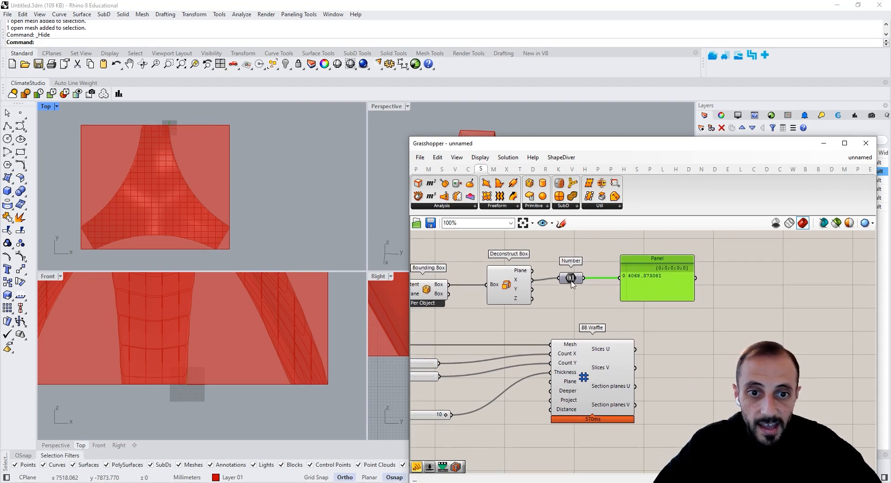
- Move BB Waffle and its three sliders down to free space below the bounding box components
{"action": "right_click_drag", "start_coordinate": [697, 343], "coordinate": [730, 326]}
{"action": "scroll", "coordinate": [729, 323], "scroll_direction": "down", "scroll_amount": 2}
{"action": "left_click_drag", "start_coordinate": [728, 317], "coordinate": [516, 418]}
{"action": "left_click", "coordinate": [546, 348]}
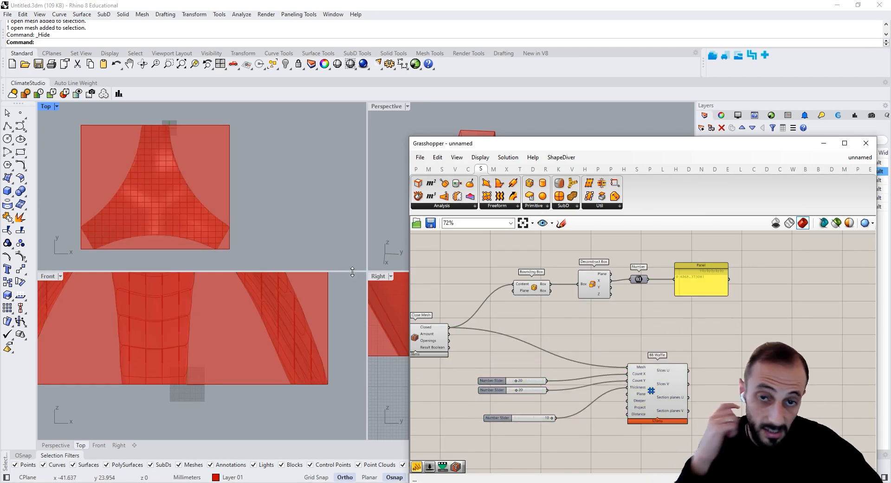
- Shorten the X panel, then duplicate the Number and Panel pair below it and feed the copy from Deconstruct Box's Y output
{"action": "scroll", "coordinate": [655, 291], "scroll_direction": "up", "scroll_amount": 3}
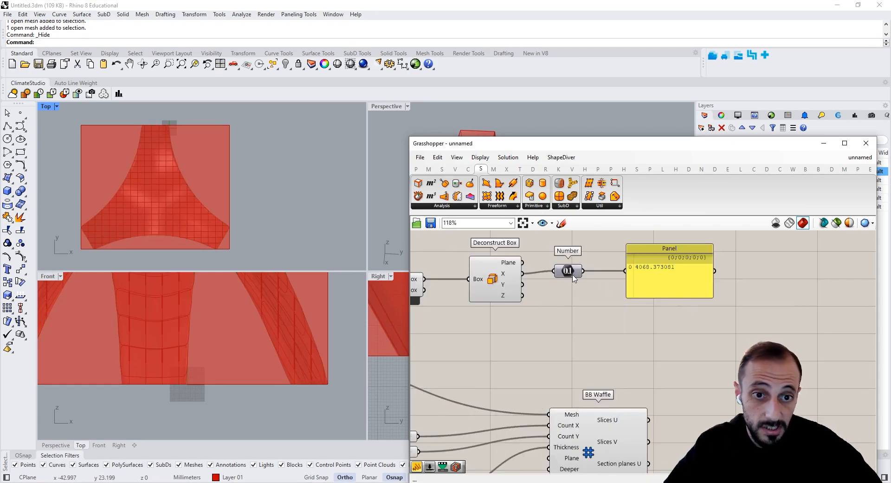
{"action": "left_click_drag", "start_coordinate": [567, 271], "coordinate": [581, 271]}
{"action": "left_click_drag", "start_coordinate": [683, 297], "coordinate": [586, 331]}
{"action": "left_click_drag", "start_coordinate": [523, 284], "coordinate": [565, 327]}
{"action": "left_click", "coordinate": [613, 345]}
{"action": "left_click", "coordinate": [651, 335]}
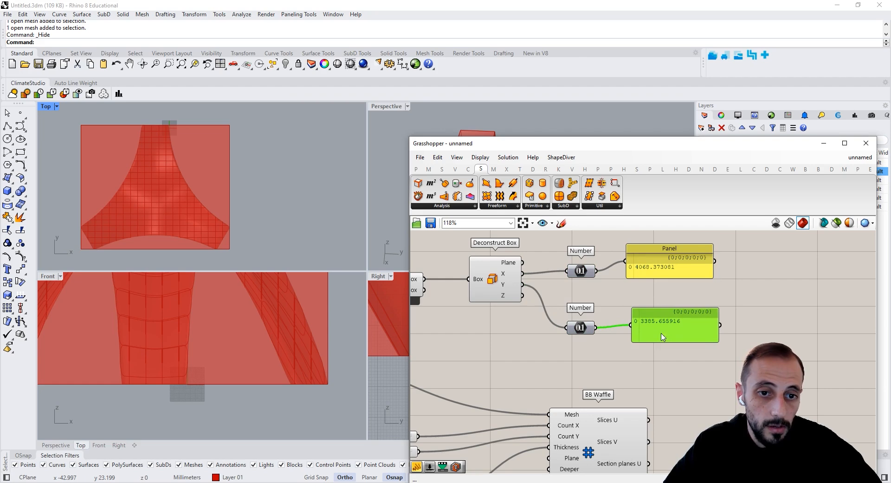
- Shift BB Waffle and its sliders further down, away from the Y Number and Panel
{"action": "scroll", "coordinate": [645, 366], "scroll_direction": "down", "scroll_amount": 3}
{"action": "right_click_drag", "start_coordinate": [642, 368], "coordinate": [741, 346]}
{"action": "left_click_drag", "start_coordinate": [756, 334], "coordinate": [552, 445]}
{"action": "left_click", "coordinate": [669, 356]}
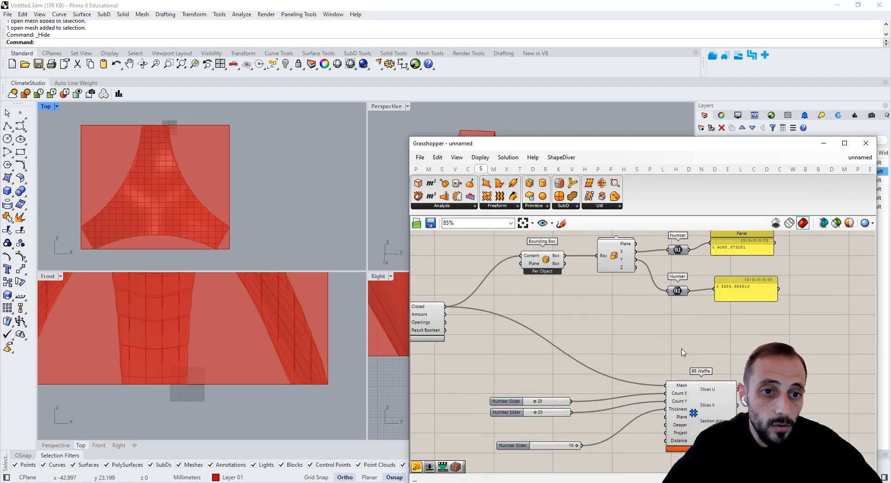
- Nudge the X and Y Number parameters and panels into tidy alignment beside Deconstruct Box
{"action": "right_click_drag", "start_coordinate": [695, 289], "coordinate": [650, 312]}
{"action": "scroll", "coordinate": [650, 310], "scroll_direction": "up", "scroll_amount": 2}
{"action": "left_click_drag", "start_coordinate": [630, 315], "coordinate": [632, 307]}
{"action": "left_click_drag", "start_coordinate": [694, 314], "coordinate": [697, 310]}
{"action": "scroll", "coordinate": [662, 326], "scroll_direction": "down", "scroll_amount": 2}
{"action": "right_click_drag", "start_coordinate": [663, 326], "coordinate": [701, 294]}
{"action": "right_click_drag", "start_coordinate": [577, 408], "coordinate": [535, 414]}
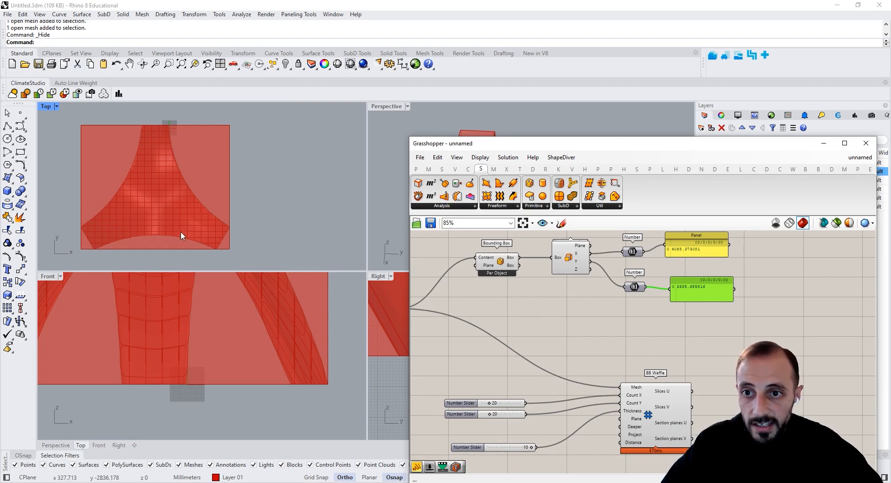
{"action": "left_click", "coordinate": [680, 335]}
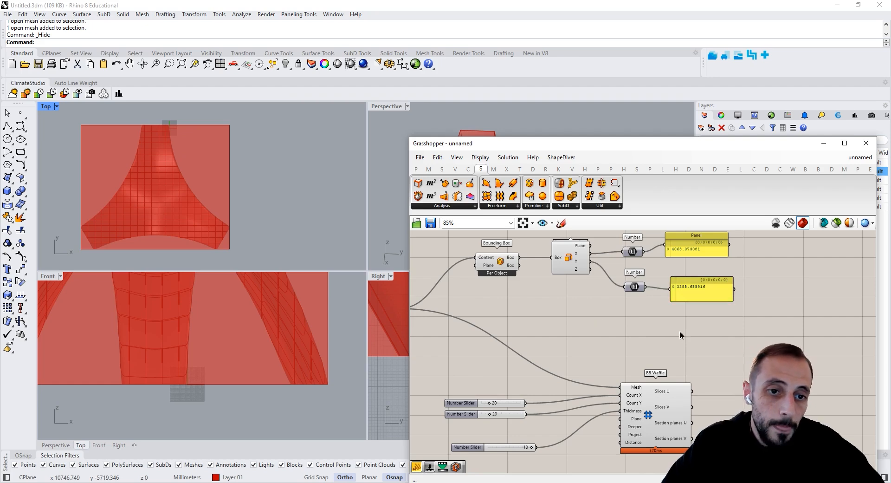
{"action": "left_click_drag", "start_coordinate": [686, 298], "coordinate": [688, 295]}
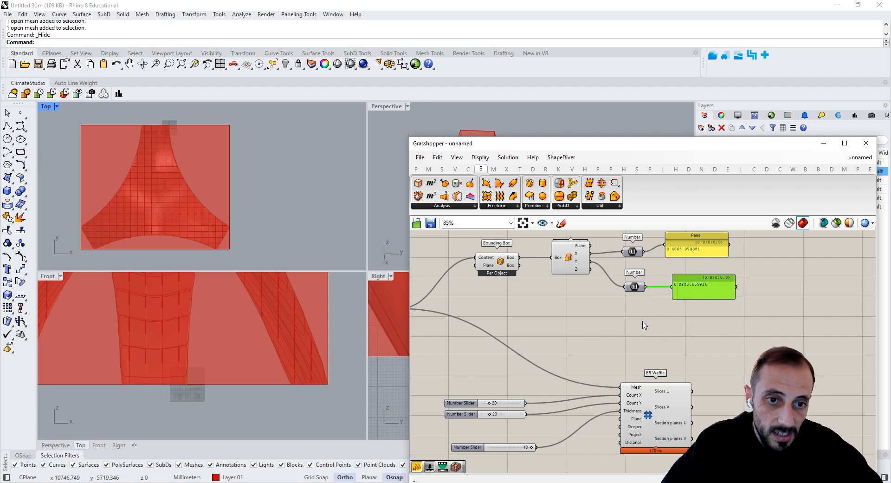
{"action": "left_click_drag", "start_coordinate": [697, 299], "coordinate": [694, 294]}
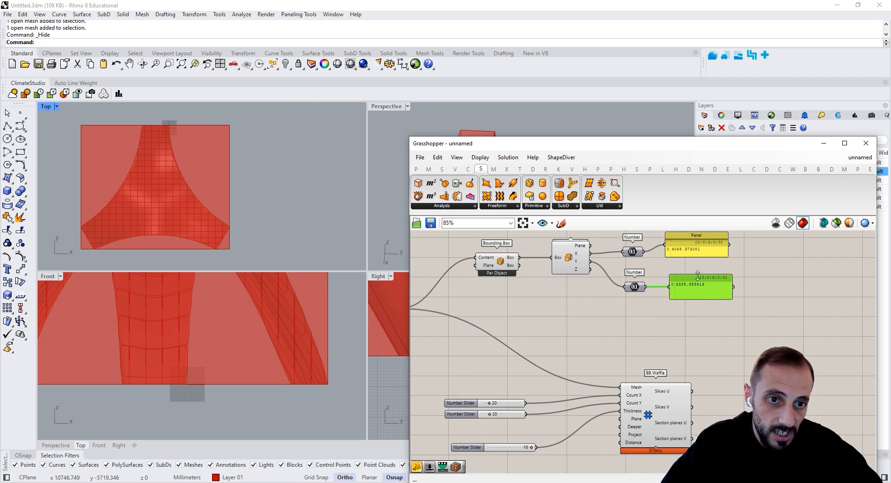
{"action": "left_click_drag", "start_coordinate": [633, 251], "coordinate": [632, 244]}
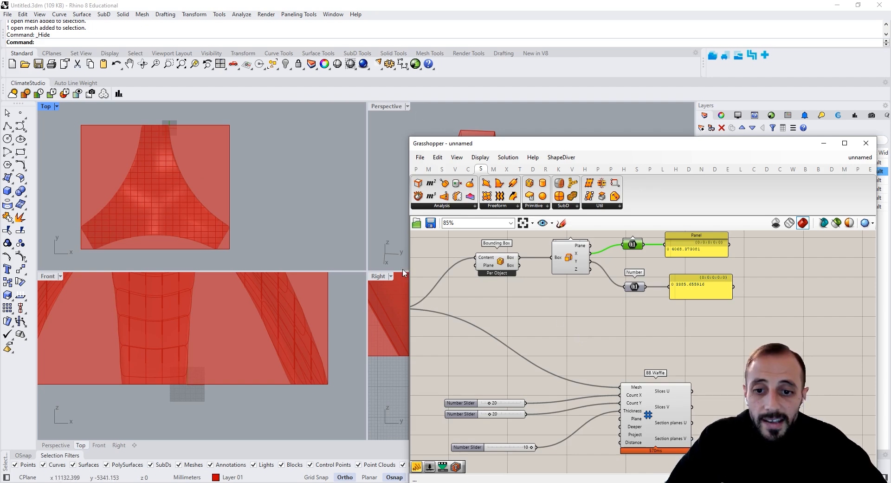
{"action": "left_click_drag", "start_coordinate": [701, 287], "coordinate": [698, 288]}
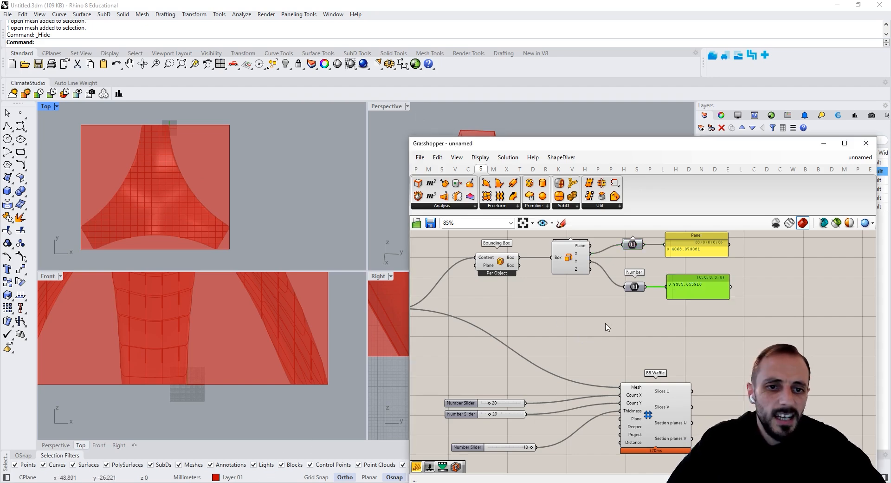
{"action": "left_click", "coordinate": [637, 318]}
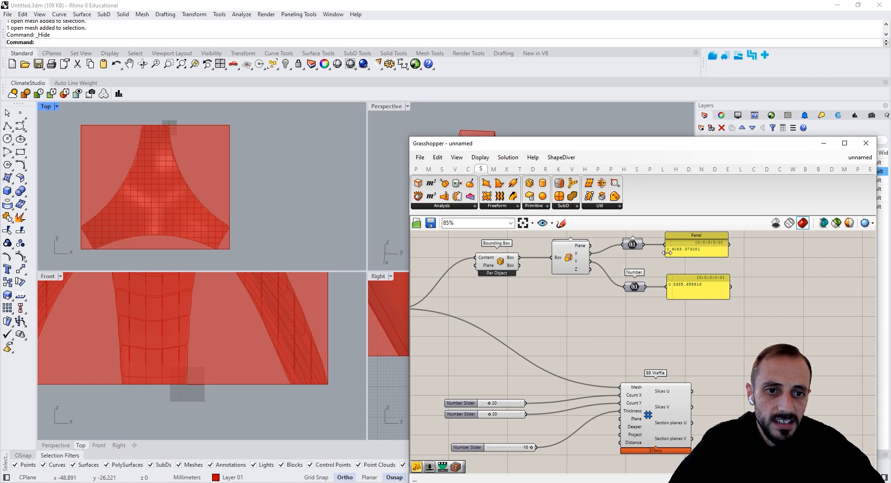
- Add a Division component and place it beyond the X and Y panels
{"action": "double_click", "coordinate": [645, 330]}
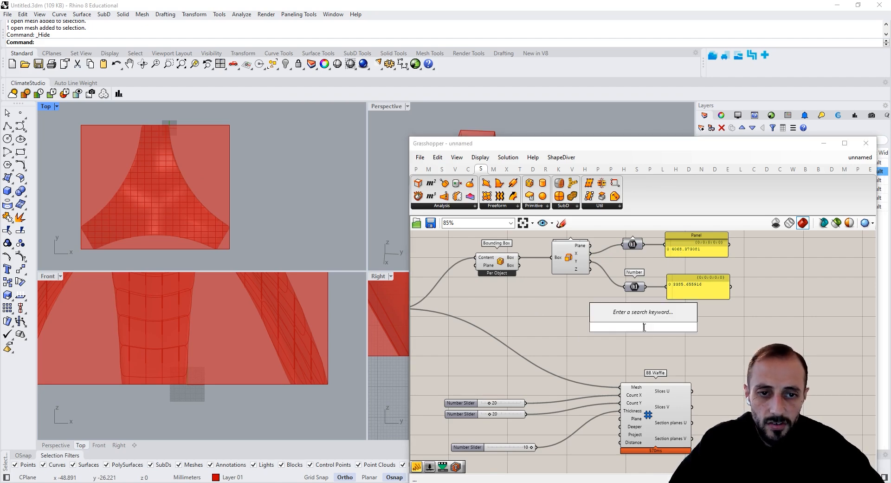
{"action": "type", "text": "division"}
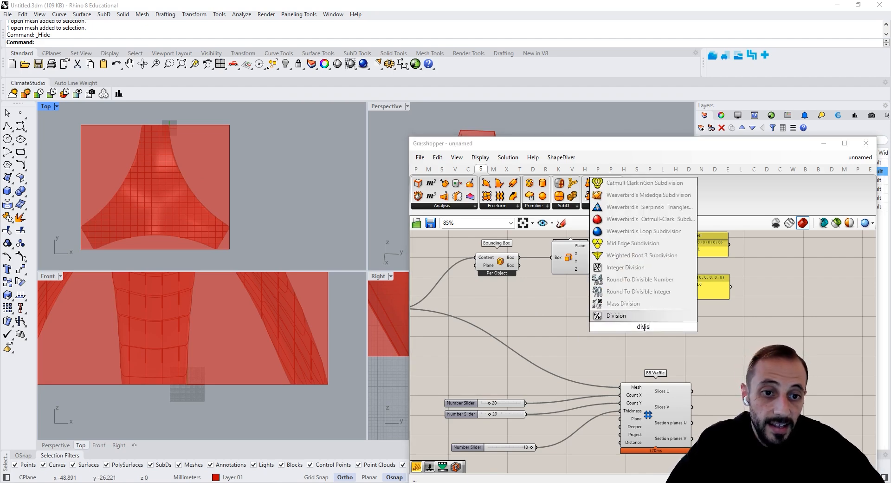
{"action": "key", "text": "Return"}
{"action": "left_click_drag", "start_coordinate": [645, 322], "coordinate": [766, 308]}
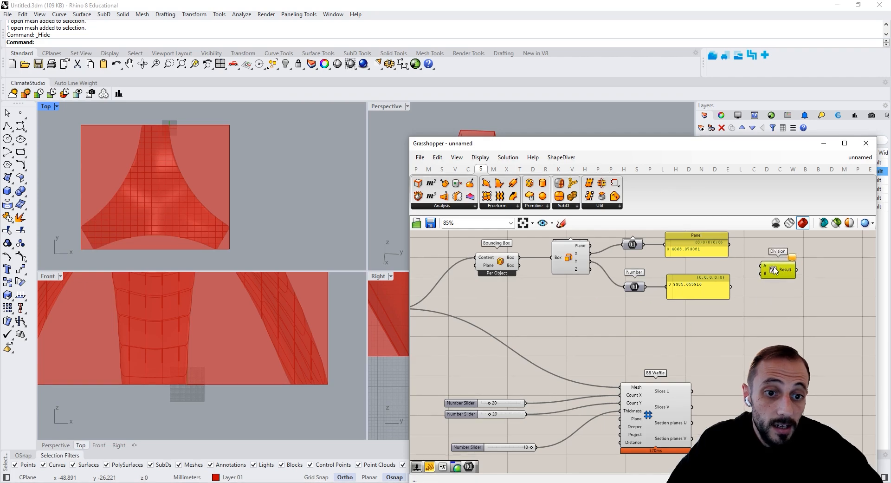
- Spread the Number and Panel pairs apart, moving the Y pair down and the X pair up
{"action": "scroll", "coordinate": [750, 307], "scroll_direction": "down", "scroll_amount": 3}
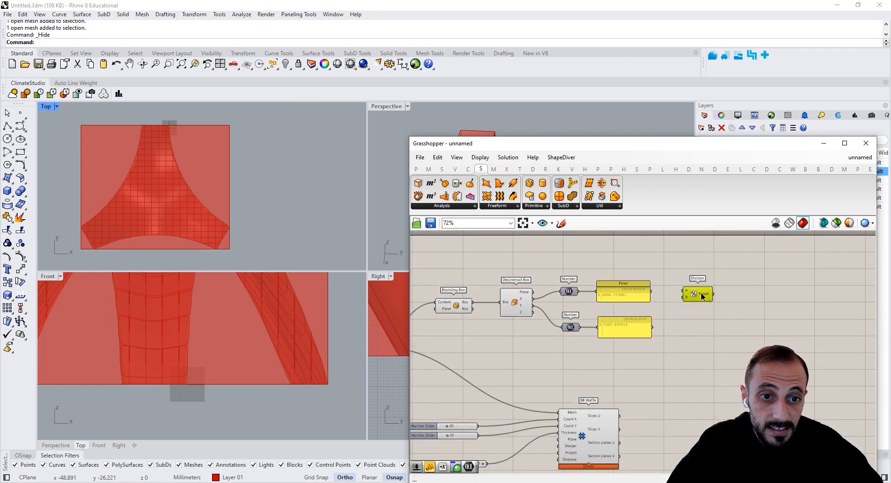
{"action": "scroll", "coordinate": [655, 366], "scroll_direction": "up", "scroll_amount": 2}
{"action": "left_click_drag", "start_coordinate": [669, 307], "coordinate": [517, 364]}
{"action": "left_click_drag", "start_coordinate": [598, 341], "coordinate": [602, 377]}
{"action": "left_click", "coordinate": [599, 303]}
{"action": "left_click_drag", "start_coordinate": [625, 254], "coordinate": [540, 275]}
{"action": "left_click", "coordinate": [589, 322]}
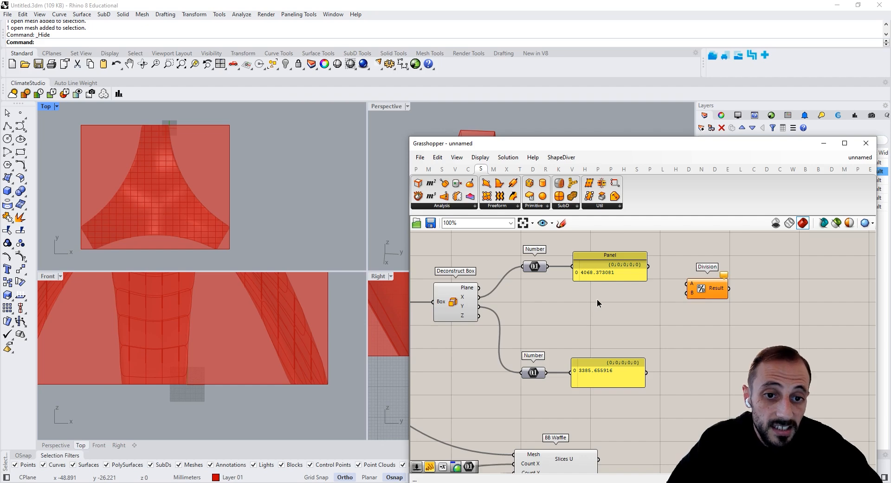
- Add a number slider of 20, connect the X panel to Division's A and the slider to B, and check the result
{"action": "double_click", "coordinate": [598, 301]}
{"action": "type", "text": "20"}
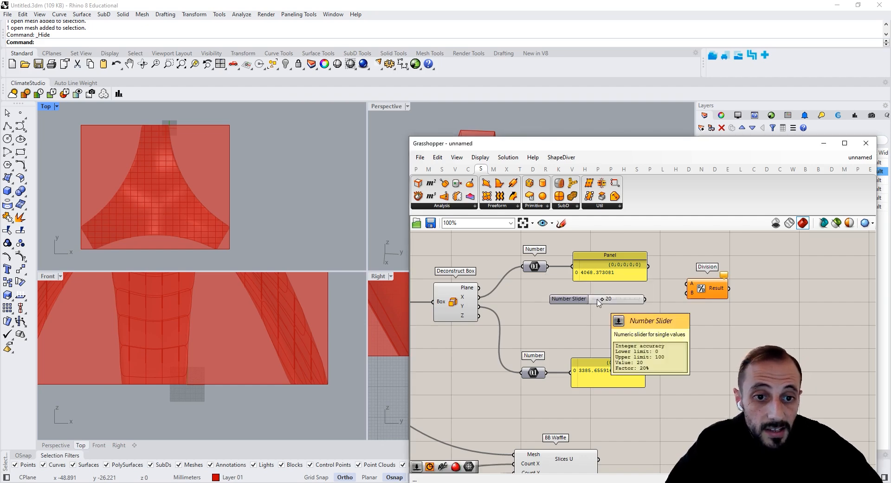
{"action": "key", "text": "Return"}
{"action": "left_click_drag", "start_coordinate": [662, 277], "coordinate": [687, 293]}
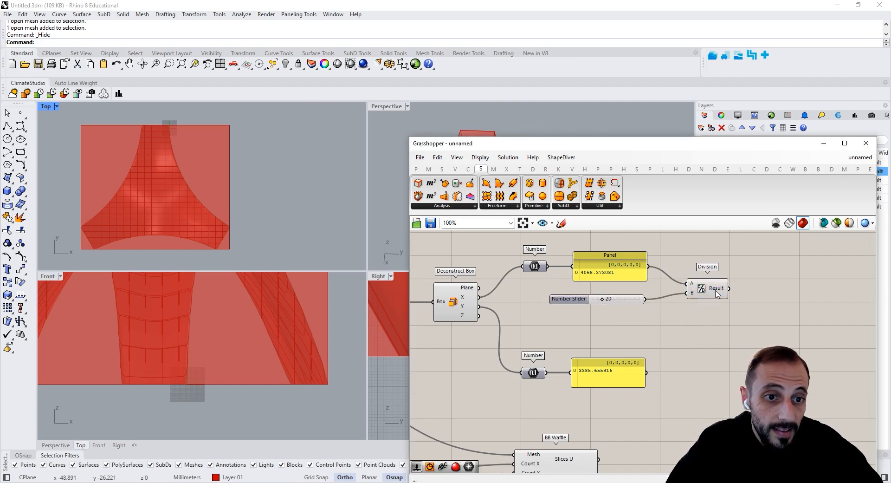
{"action": "mouse_move", "coordinate": [717, 293]}
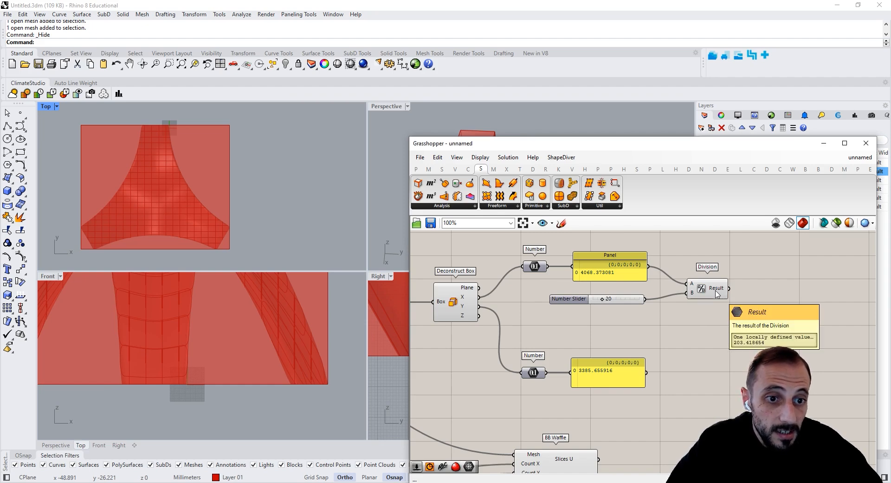
{"action": "scroll", "coordinate": [717, 294], "scroll_direction": "down", "scroll_amount": 3}
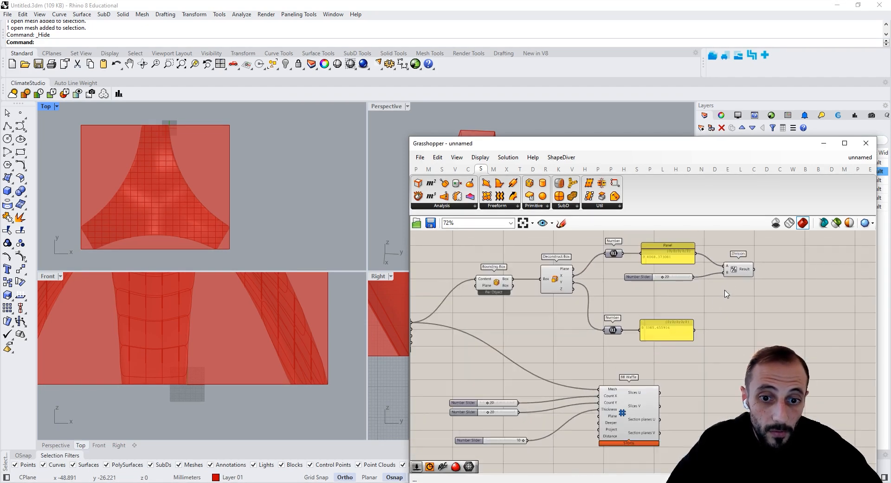
{"action": "mouse_move", "coordinate": [753, 273]}
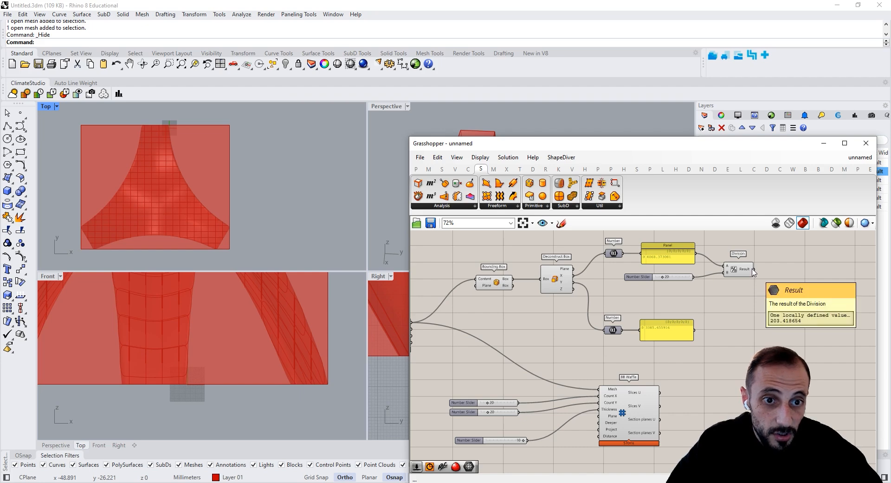
- Replace the divisor slider with one set to 200, connect it to Division's B input, and check the result
{"action": "scroll", "coordinate": [671, 283], "scroll_direction": "up", "scroll_amount": 3}
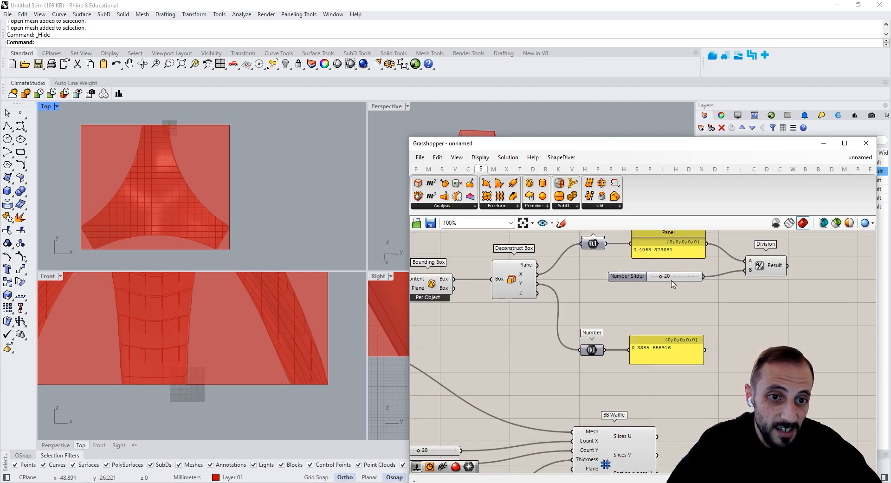
{"action": "double_click", "coordinate": [671, 276]}
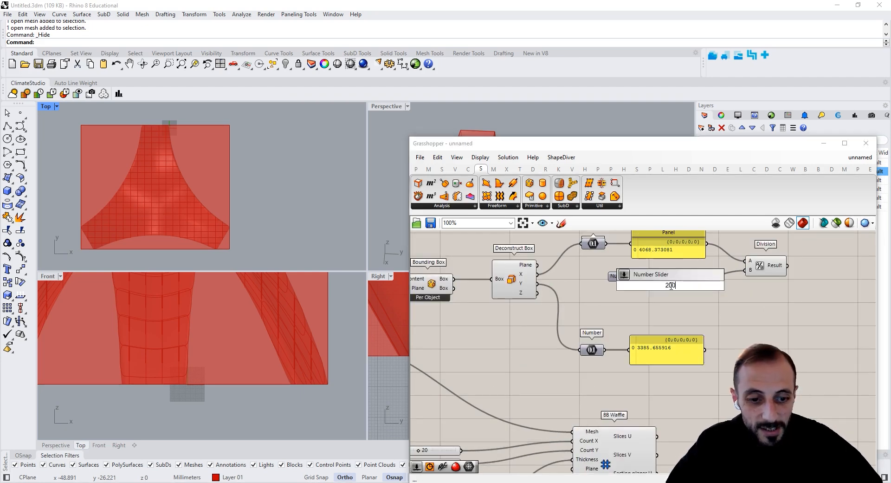
{"action": "type", "text": "200"}
{"action": "key", "text": "Return"}
{"action": "left_click", "coordinate": [676, 277]}
{"action": "key", "text": "Delete"}
{"action": "left_click_drag", "start_coordinate": [703, 286], "coordinate": [683, 275]}
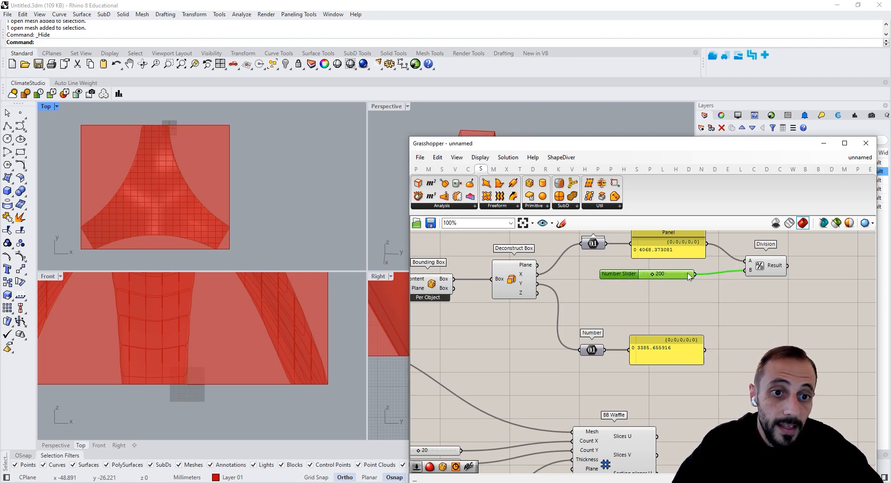
{"action": "right_click_drag", "start_coordinate": [777, 272], "coordinate": [771, 263]}
{"action": "mouse_move", "coordinate": [778, 260]}
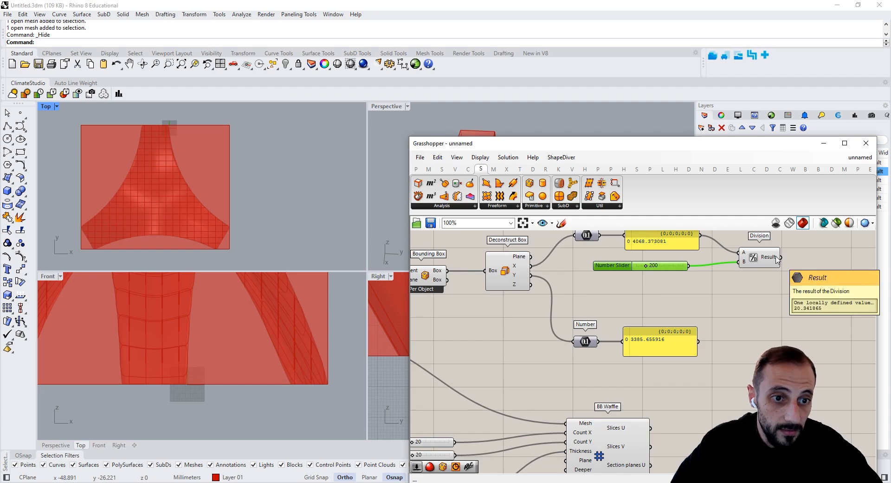
- Connect the Division Result output to BB Waffle's Count X input in place of its slider
{"action": "scroll", "coordinate": [778, 260], "scroll_direction": "down", "scroll_amount": 2}
{"action": "left_click_drag", "start_coordinate": [780, 257], "coordinate": [630, 390]}
{"action": "scroll", "coordinate": [699, 264], "scroll_direction": "up", "scroll_amount": 2}
- Set the divisor slider feeding Division to 400 and review the effect on the waffle spacing
{"action": "double_click", "coordinate": [697, 264]}
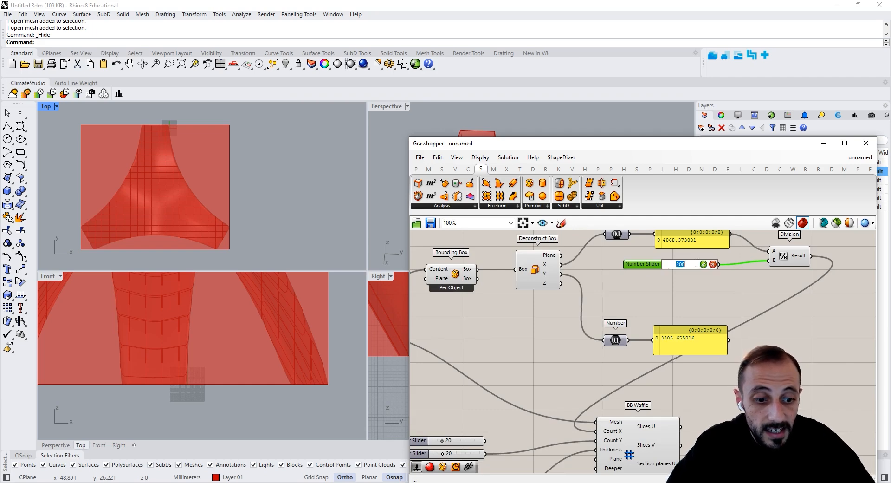
{"action": "key", "text": "Return"}
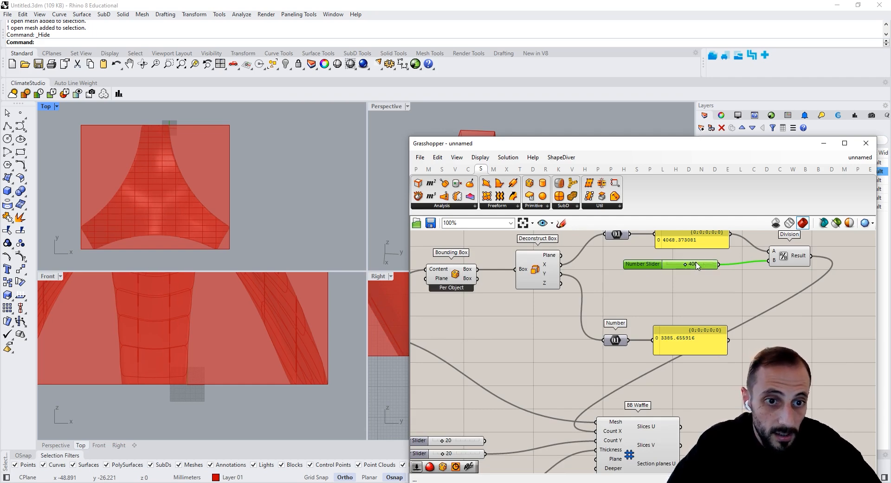
{"action": "right_click_drag", "start_coordinate": [703, 329], "coordinate": [710, 304]}
{"action": "right_click_drag", "start_coordinate": [806, 248], "coordinate": [793, 260]}
{"action": "mouse_move", "coordinate": [794, 255]}
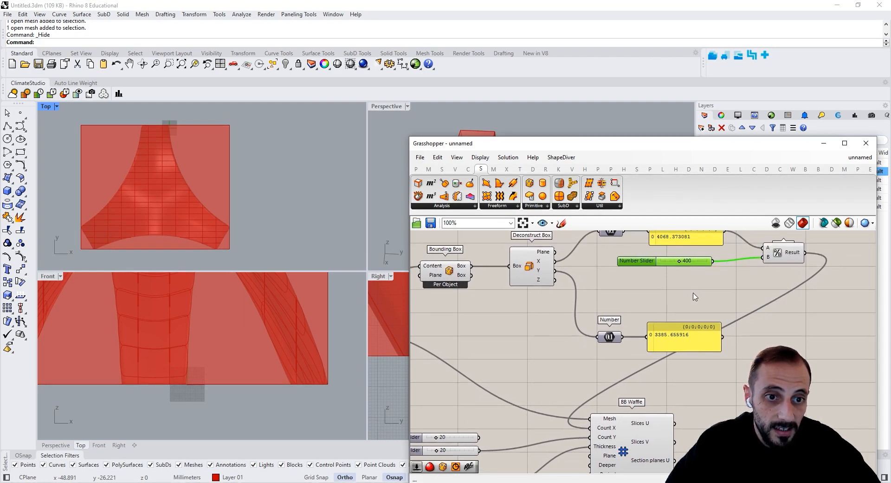
- Set the divisor slider feeding Division to 150 and place a copy of the Division component beside the Y panel
{"action": "left_click", "coordinate": [697, 261]}
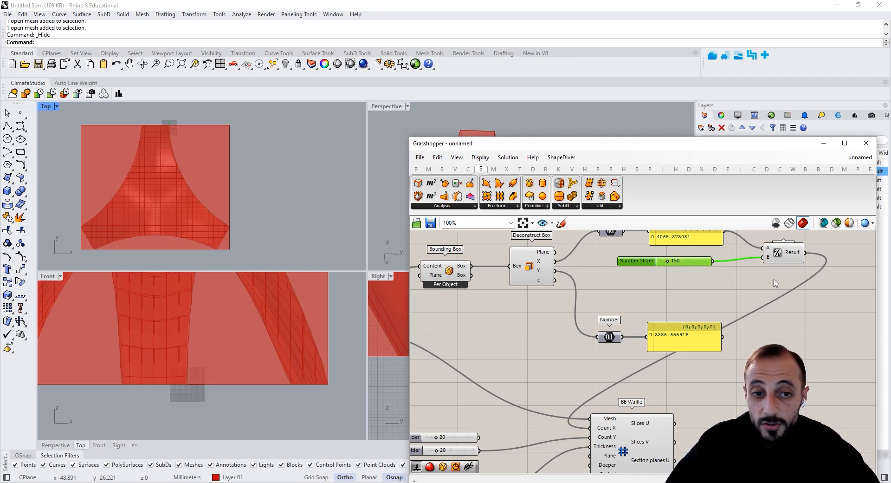
{"action": "right_click_drag", "start_coordinate": [698, 407], "coordinate": [669, 420]}
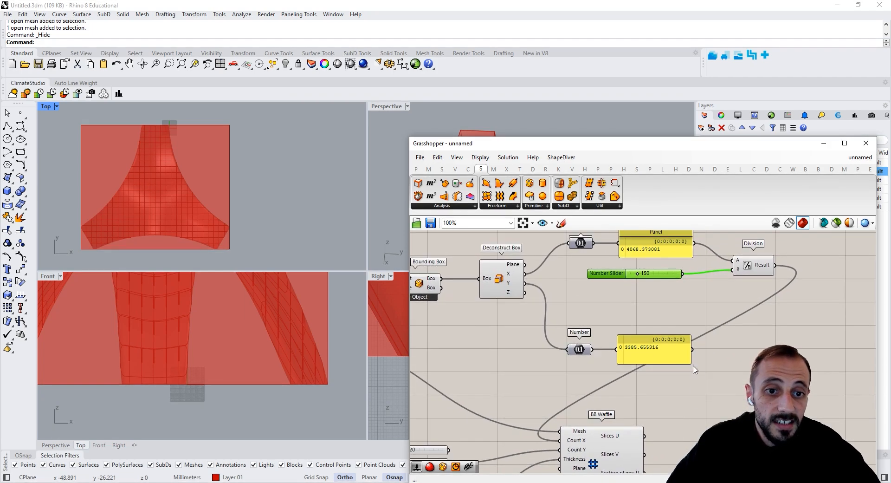
{"action": "scroll", "coordinate": [610, 315], "scroll_direction": "down", "scroll_amount": 3}
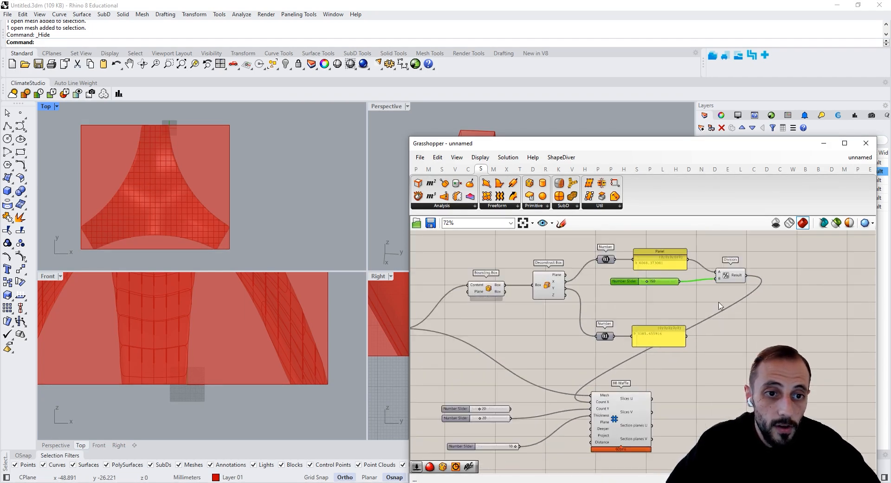
{"action": "left_click_drag", "start_coordinate": [730, 277], "coordinate": [739, 352], "text": "alt"}
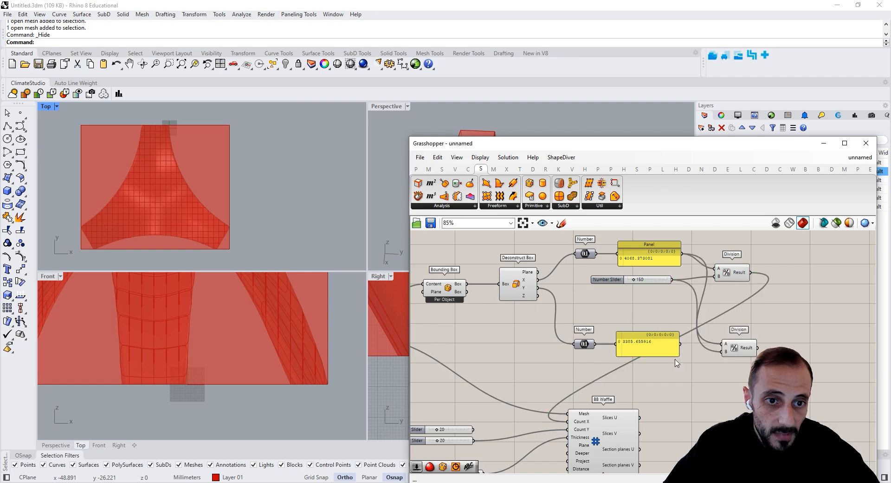
- Place a copy of the divisor slider below the Y panel and set it to 125
{"action": "left_click_drag", "start_coordinate": [652, 283], "coordinate": [676, 376]}
{"action": "scroll", "coordinate": [676, 374], "scroll_direction": "up", "scroll_amount": 3}
{"action": "double_click", "coordinate": [676, 373]}
{"action": "type", "text": "175"}
{"action": "key", "text": "Return"}
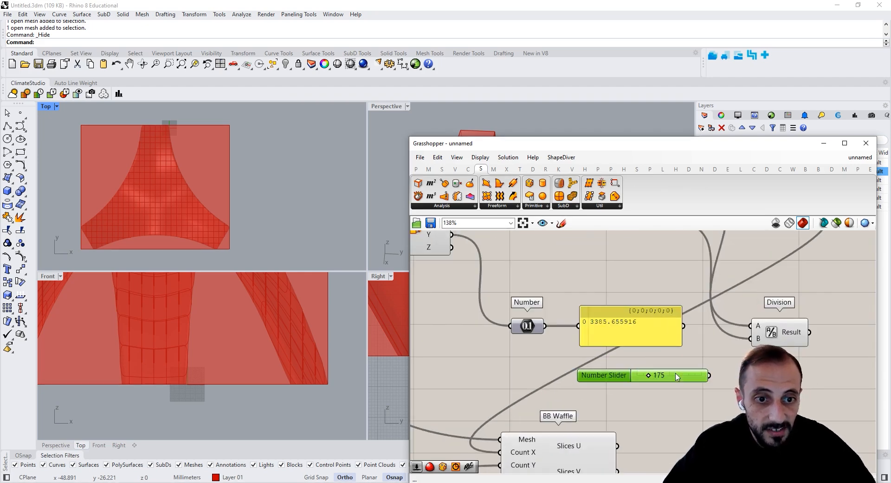
{"action": "left_click_drag", "start_coordinate": [674, 375], "coordinate": [670, 374]}
{"action": "double_click", "coordinate": [669, 373]}
{"action": "type", "text": "1"}
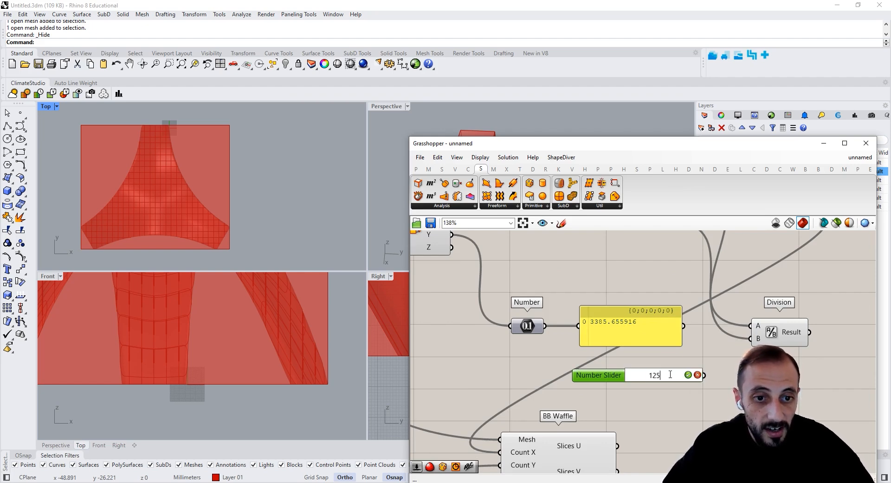
{"action": "type", "text": "25"}
{"action": "key", "text": "Return"}
- Connect the Y panel to the second Division's A, the 125 slider to B, and its Result to BB Waffle's Count Y
{"action": "left_click_drag", "start_coordinate": [704, 375], "coordinate": [602, 416]}
{"action": "scroll", "coordinate": [777, 329], "scroll_direction": "down", "scroll_amount": 3}
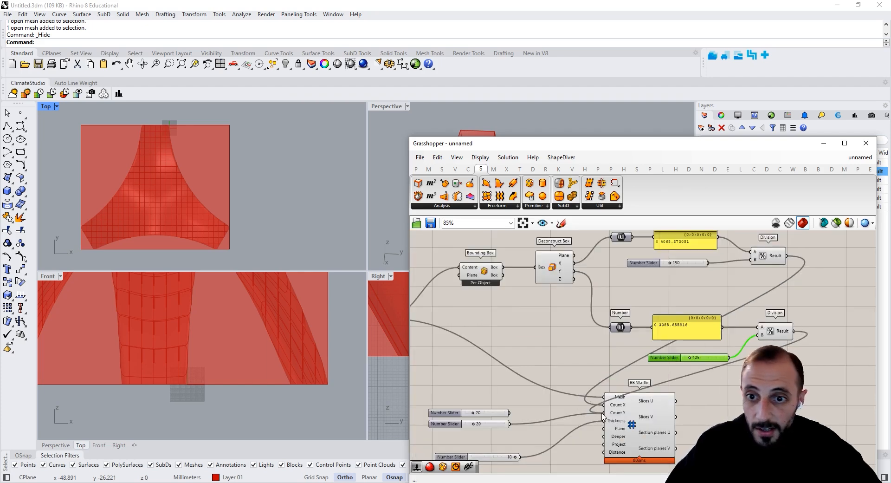
{"action": "right_click_drag", "start_coordinate": [699, 435], "coordinate": [698, 458]}
{"action": "left_click_drag", "start_coordinate": [735, 324], "coordinate": [604, 392]}
{"action": "left_click_drag", "start_coordinate": [670, 389], "coordinate": [663, 361]}
{"action": "left_click", "coordinate": [768, 331]}
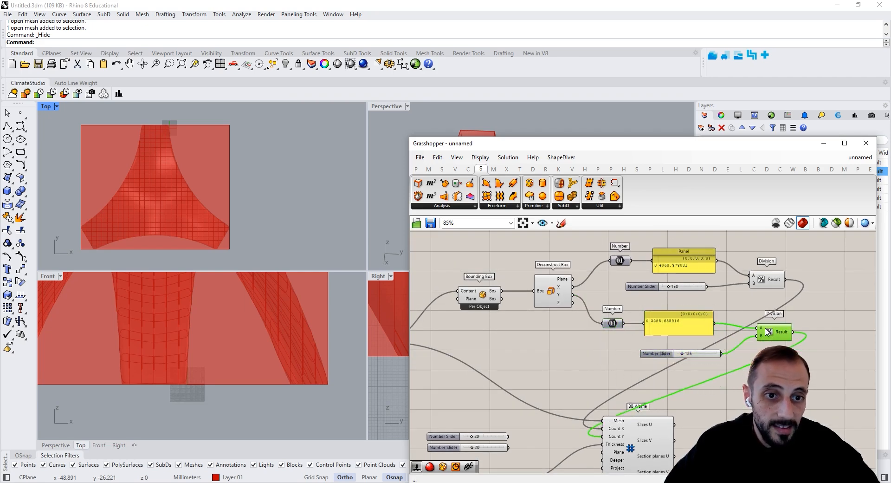
- Line up the 150 and 125 divisor sliders below their panels and put each in its own group
{"action": "left_click", "coordinate": [648, 291]}
{"action": "left_click_drag", "start_coordinate": [649, 290], "coordinate": [652, 294]}
{"action": "left_click", "coordinate": [666, 355]}
{"action": "left_click_drag", "start_coordinate": [666, 356], "coordinate": [654, 358]}
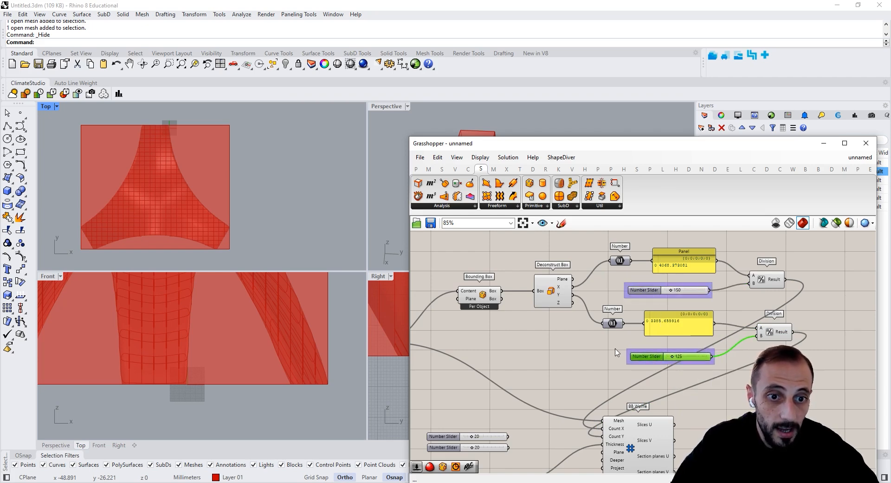
- Delete the two unused number sliders of 20 beside BB Waffle
{"action": "right_click_drag", "start_coordinate": [673, 374], "coordinate": [670, 351]}
{"action": "left_click_drag", "start_coordinate": [524, 402], "coordinate": [411, 439]}
{"action": "key", "text": "Delete"}
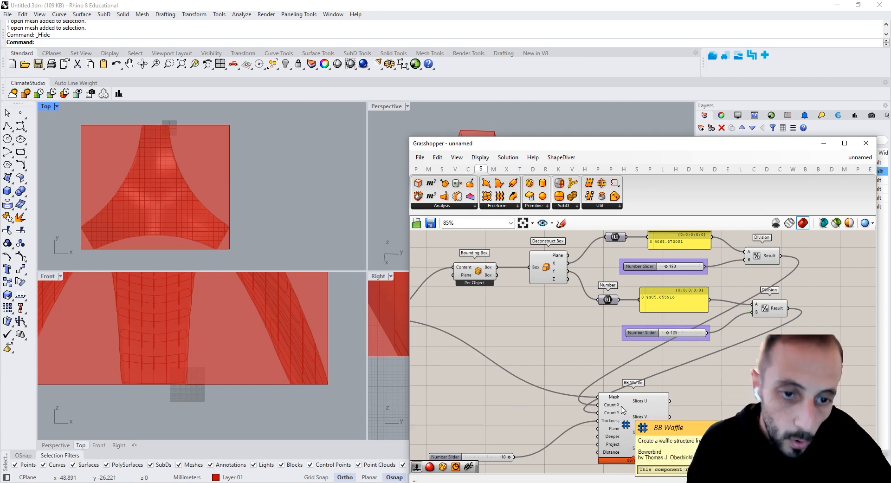
- Move BB Waffle and its Thickness slider to the right of the two Division components
{"action": "right_click_drag", "start_coordinate": [641, 418], "coordinate": [580, 410]}
{"action": "scroll", "coordinate": [581, 410], "scroll_direction": "down", "scroll_amount": 3}
{"action": "left_click_drag", "start_coordinate": [581, 410], "coordinate": [779, 367]}
{"action": "left_click_drag", "start_coordinate": [505, 429], "coordinate": [732, 380]}
{"action": "scroll", "coordinate": [738, 362], "scroll_direction": "up", "scroll_amount": 2}
{"action": "left_click_drag", "start_coordinate": [793, 369], "coordinate": [809, 349]}
{"action": "right_click_drag", "start_coordinate": [683, 311], "coordinate": [761, 340]}
{"action": "scroll", "coordinate": [761, 341], "scroll_direction": "down", "scroll_amount": 3}
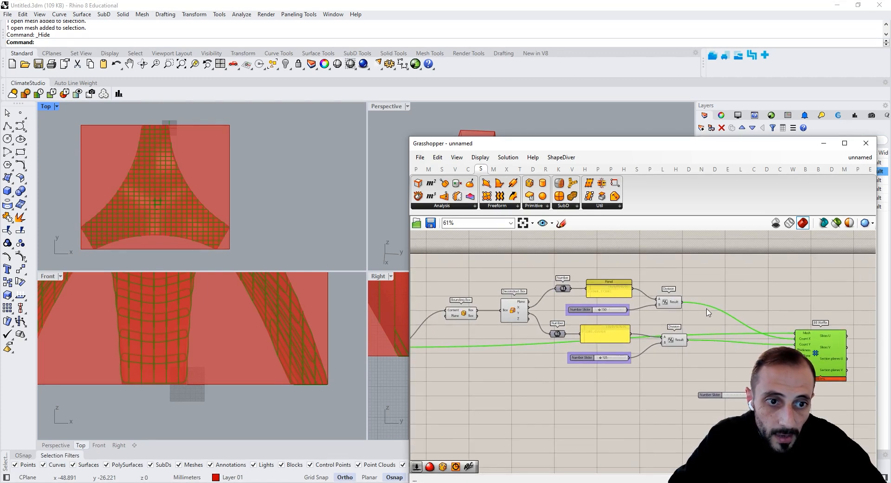
{"action": "scroll", "coordinate": [750, 299], "scroll_direction": "up", "scroll_amount": 3}
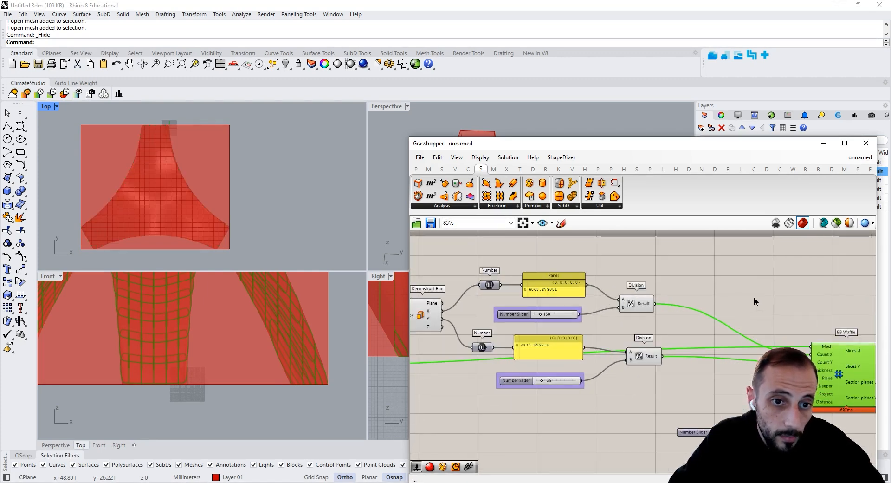
{"action": "left_click", "coordinate": [755, 301]}
{"action": "double_click", "coordinate": [755, 301]}
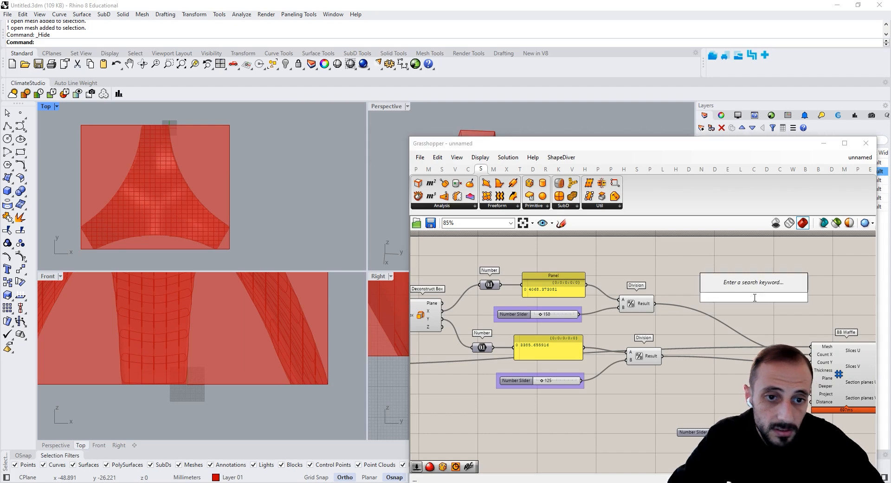
{"action": "type", "text": "list"}
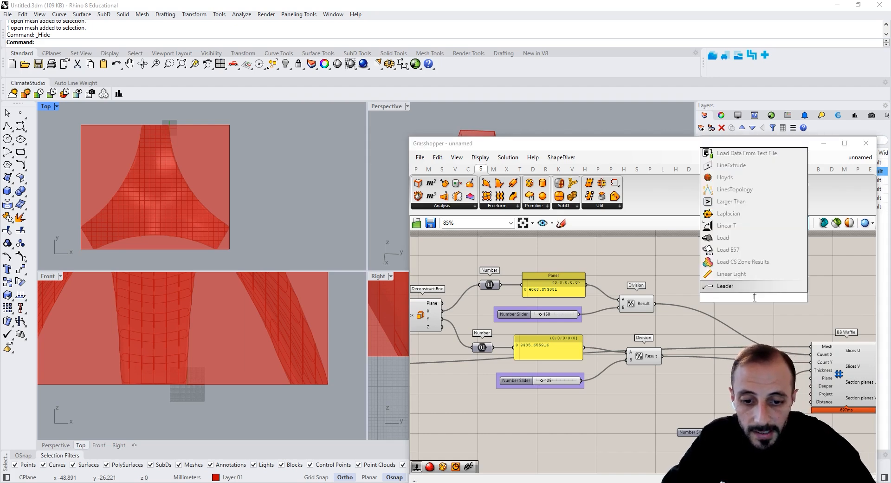
{"action": "key", "text": "Escape"}
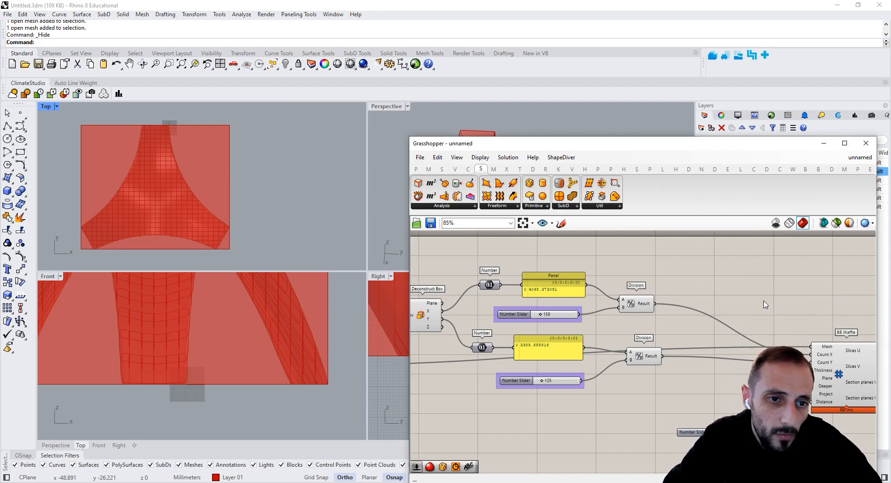
- Add a Number parameter that collects both Division results and place it above BB Waffle
{"action": "double_click", "coordinate": [763, 304]}
{"action": "type", "text": "number"}
{"action": "key", "text": "Return"}
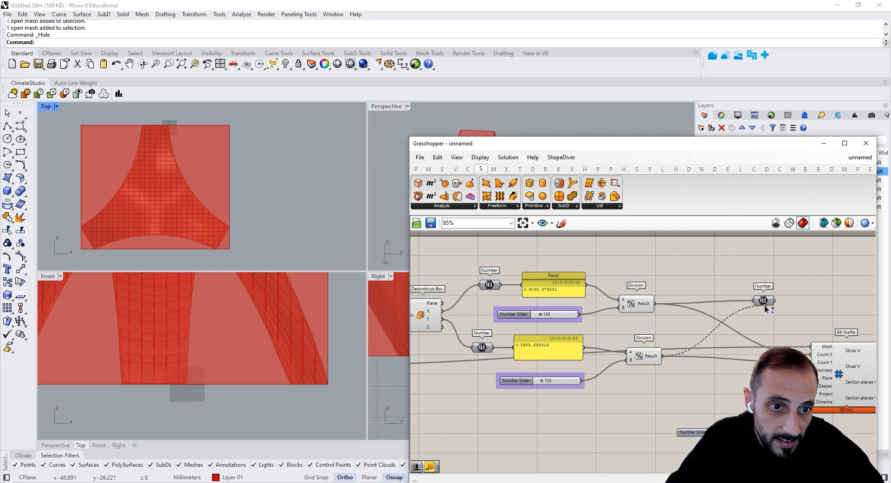
{"action": "mouse_move", "coordinate": [764, 304]}
{"action": "left_click_drag", "start_coordinate": [765, 303], "coordinate": [764, 313]}
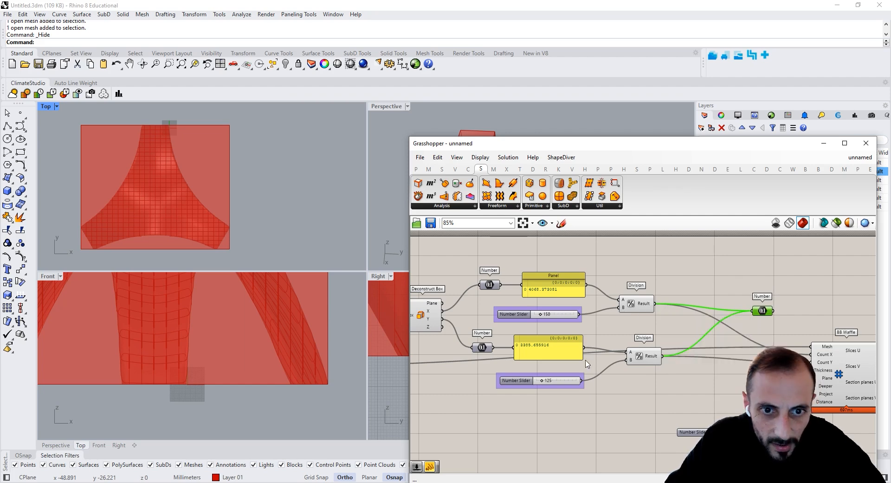
- Set the Y divisor slider to 150 and check the values collected in the Number parameter
{"action": "left_click", "coordinate": [556, 382]}
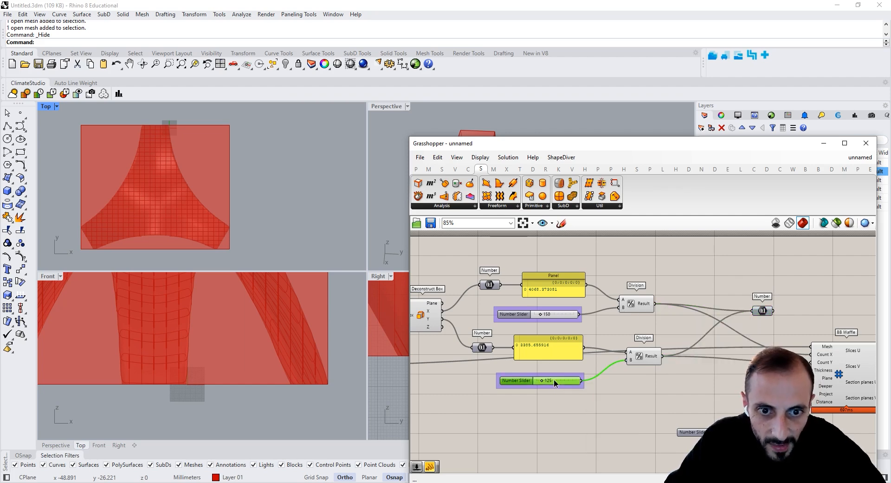
{"action": "double_click", "coordinate": [556, 382]}
{"action": "key", "text": "Escape"}
{"action": "scroll", "coordinate": [557, 381], "scroll_direction": "up", "scroll_amount": 3}
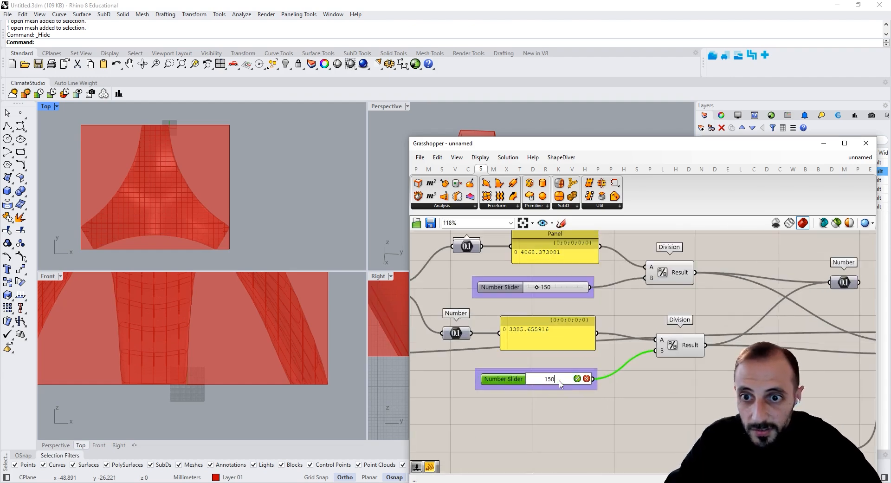
{"action": "key", "text": "Return"}
{"action": "right_click_drag", "start_coordinate": [818, 301], "coordinate": [720, 312]}
{"action": "mouse_move", "coordinate": [744, 298]}
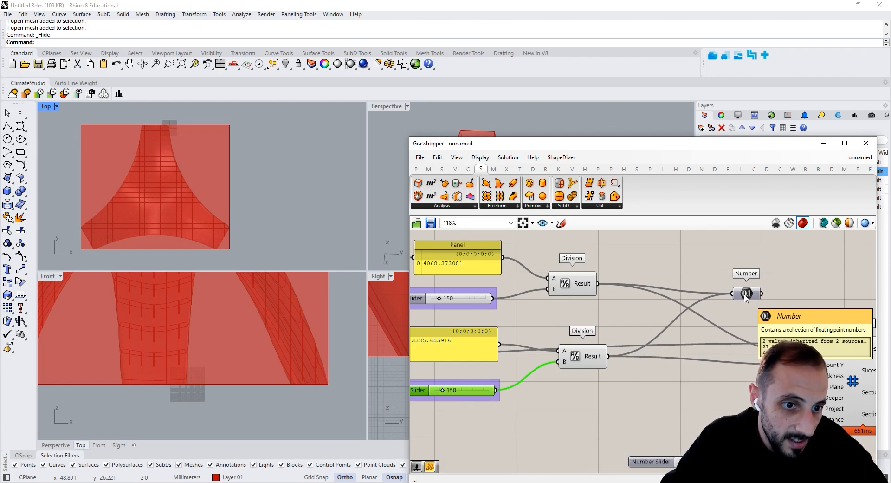
- Move the Thickness slider lower and adjust BB Waffle's position beside it
{"action": "scroll", "coordinate": [743, 299], "scroll_direction": "down", "scroll_amount": 4}
{"action": "left_click", "coordinate": [747, 346]}
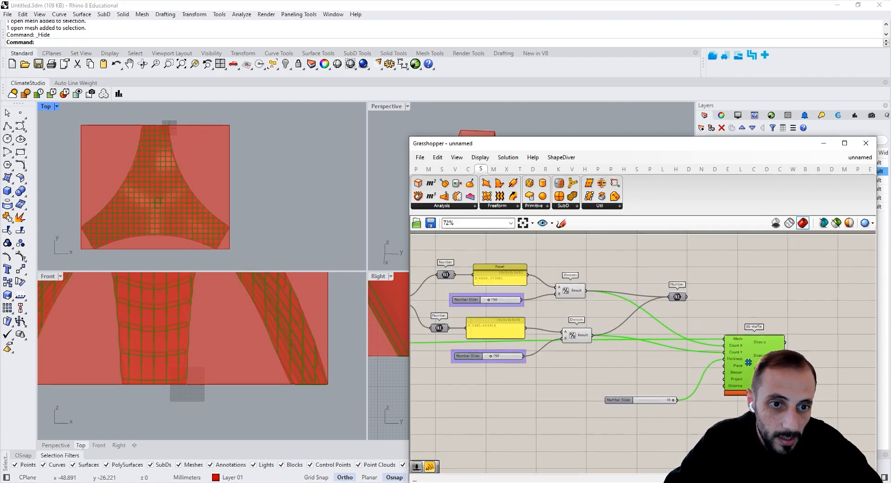
{"action": "left_click_drag", "start_coordinate": [648, 399], "coordinate": [637, 424]}
{"action": "left_click", "coordinate": [745, 345]}
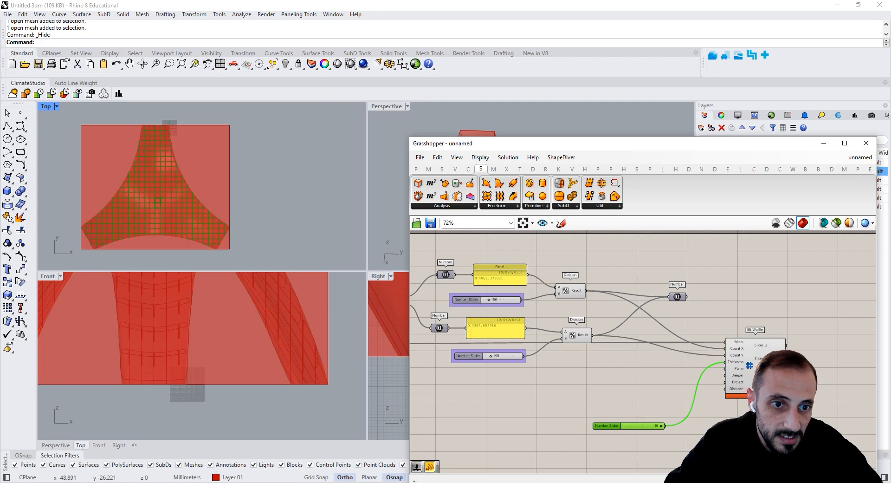
{"action": "scroll", "coordinate": [725, 297], "scroll_direction": "up", "scroll_amount": 4}
{"action": "left_click", "coordinate": [726, 296]}
{"action": "double_click", "coordinate": [726, 295]}
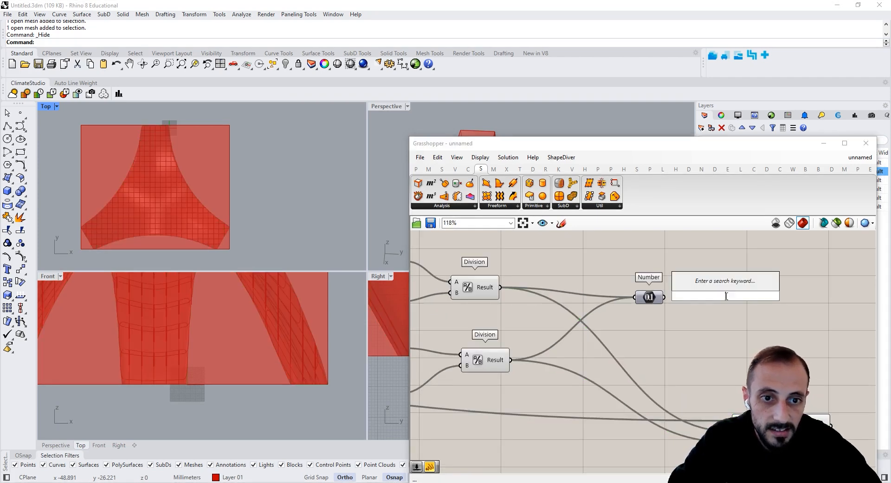
{"action": "key", "text": "Escape"}
- Group all components from Bounding Box through the Number parameter collecting the Division results
{"action": "scroll", "coordinate": [711, 297], "scroll_direction": "down", "scroll_amount": 5}
{"action": "left_click_drag", "start_coordinate": [714, 255], "coordinate": [418, 358]}
{"action": "key", "text": "ctrl+g"}
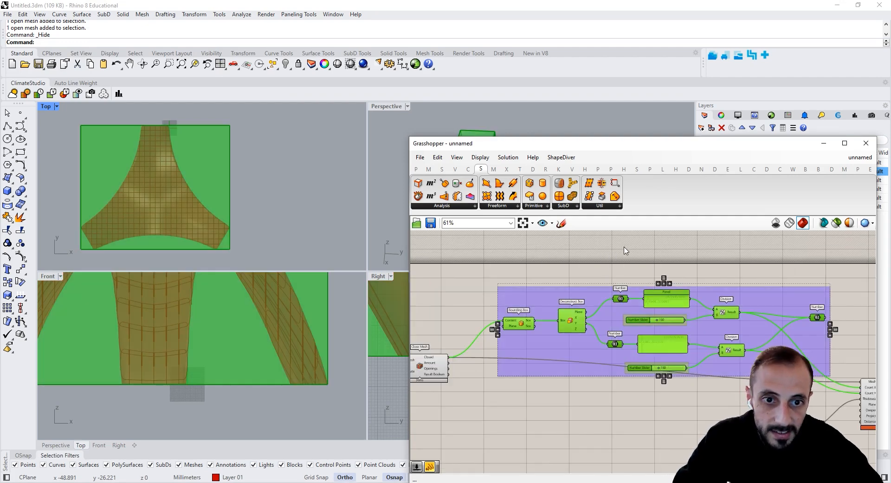
- Add a Scribble reading "Desired Distances Between Slices" above the bounding box components and include it in their group
{"action": "double_click", "coordinate": [598, 254]}
{"action": "type", "text": "scribble"}
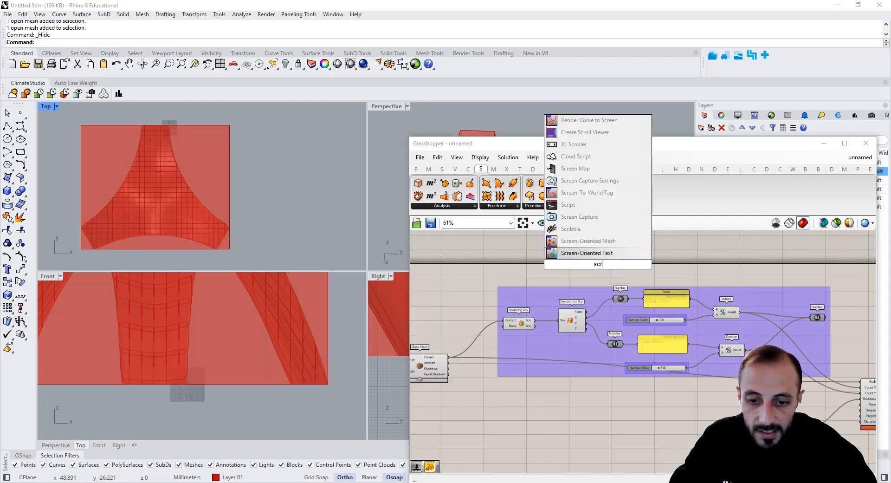
{"action": "key", "text": "Return"}
{"action": "double_click", "coordinate": [661, 211]}
{"action": "type", "text": "De"}
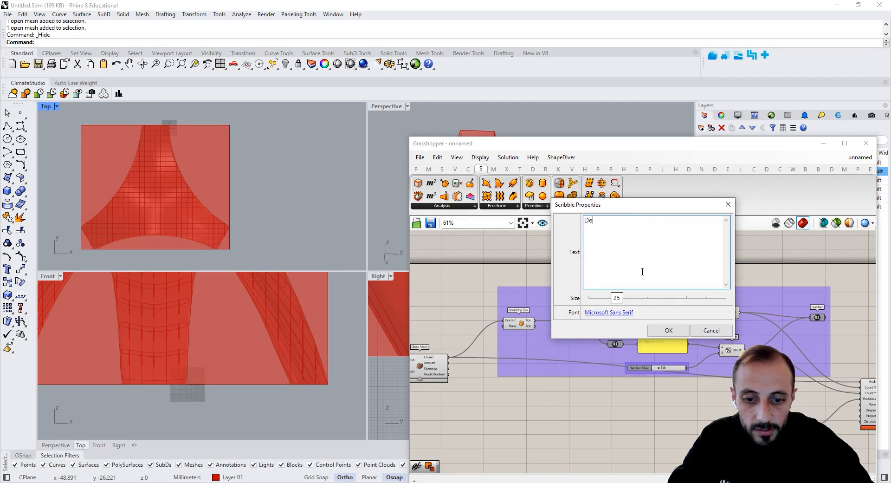
{"action": "type", "text": "sired VaDistances Between Slices"}
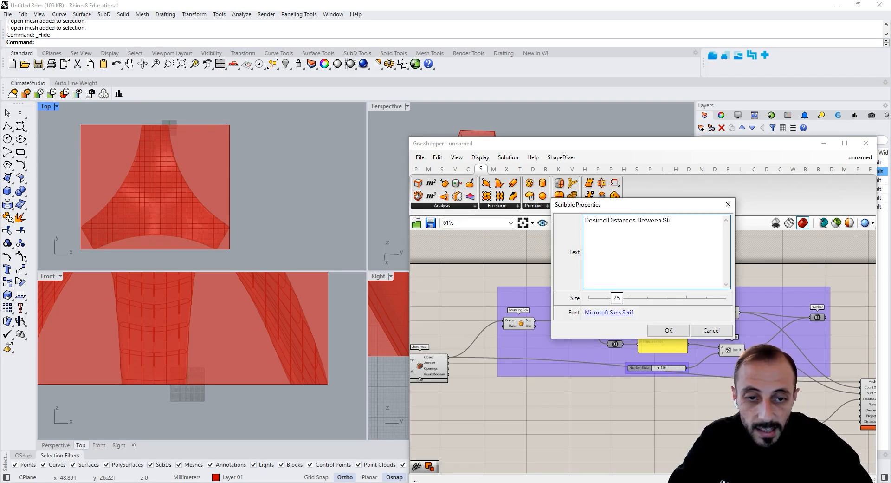
{"action": "left_click", "coordinate": [668, 330]}
{"action": "right_click", "coordinate": [590, 294]}
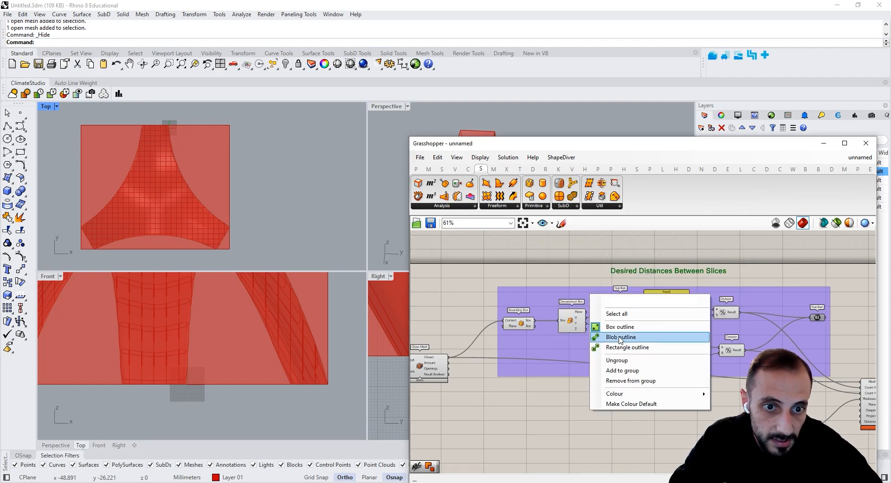
{"action": "left_click", "coordinate": [621, 370]}
{"action": "left_click", "coordinate": [678, 254]}
{"action": "right_click_drag", "start_coordinate": [738, 322], "coordinate": [652, 302]}
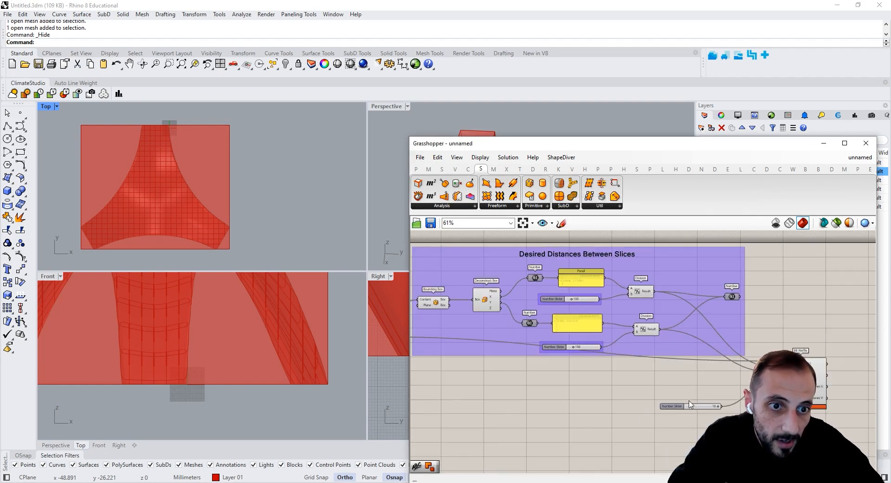
- Add a number slider of 20 below the distances group and place a copy under it
{"action": "scroll", "coordinate": [648, 370], "scroll_direction": "up", "scroll_amount": 3}
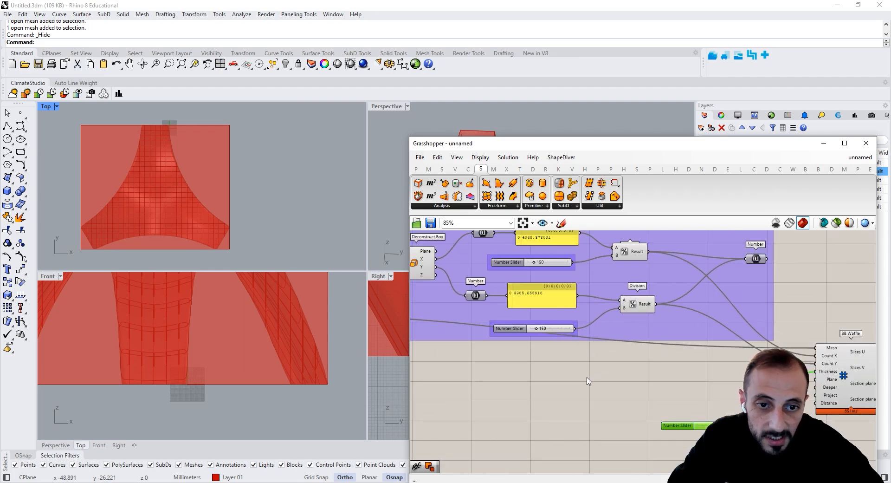
{"action": "double_click", "coordinate": [587, 378]}
{"action": "type", "text": "20"}
{"action": "key", "text": "Return"}
{"action": "left_click_drag", "start_coordinate": [588, 378], "coordinate": [566, 405]}
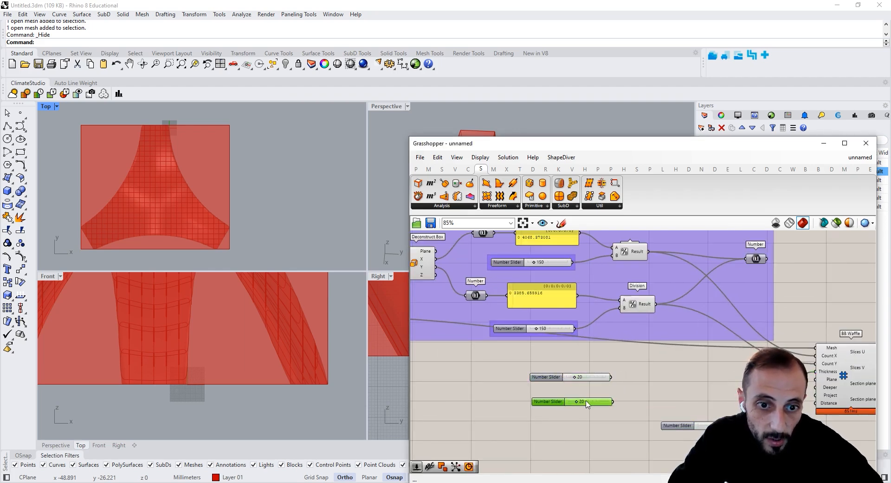
- Set the copied slider to 15 and connect both sliders to a new Number parameter
{"action": "double_click", "coordinate": [587, 404]}
{"action": "key", "text": "Return"}
{"action": "scroll", "coordinate": [587, 403], "scroll_direction": "up", "scroll_amount": 1}
{"action": "double_click", "coordinate": [587, 404]}
{"action": "type", "text": "15"}
{"action": "key", "text": "Return"}
{"action": "scroll", "coordinate": [627, 389], "scroll_direction": "down", "scroll_amount": 2}
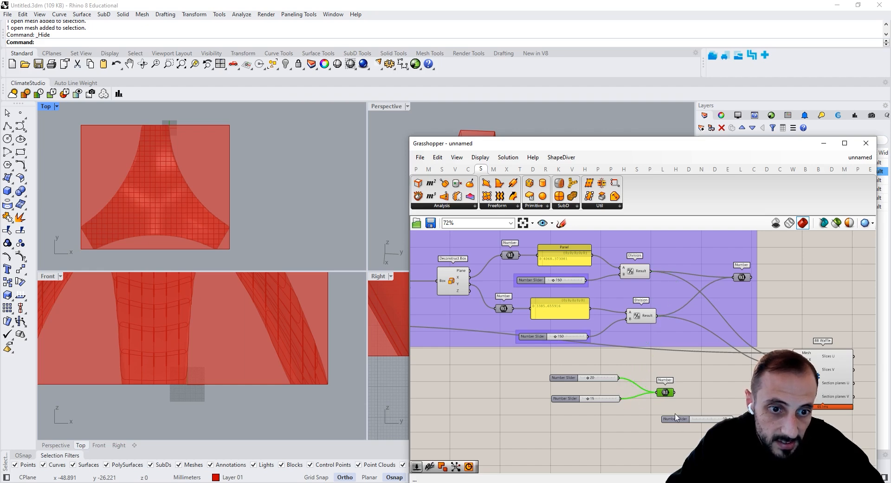
- Group the 20 and 15 sliders with their Number parameter and move the group below the distances group
{"action": "left_click_drag", "start_coordinate": [681, 421], "coordinate": [683, 431]}
{"action": "right_click_drag", "start_coordinate": [694, 414], "coordinate": [745, 430]}
{"action": "scroll", "coordinate": [745, 429], "scroll_direction": "down", "scroll_amount": 2}
{"action": "scroll", "coordinate": [730, 381], "scroll_direction": "up", "scroll_amount": 1}
{"action": "key", "text": "ctrl+g"}
{"action": "left_click_drag", "start_coordinate": [734, 389], "coordinate": [615, 413]}
- Copy the Scribble above the slider group, add it to that group, and change its text to "Desired Number of Slices"
{"action": "left_click", "coordinate": [623, 276]}
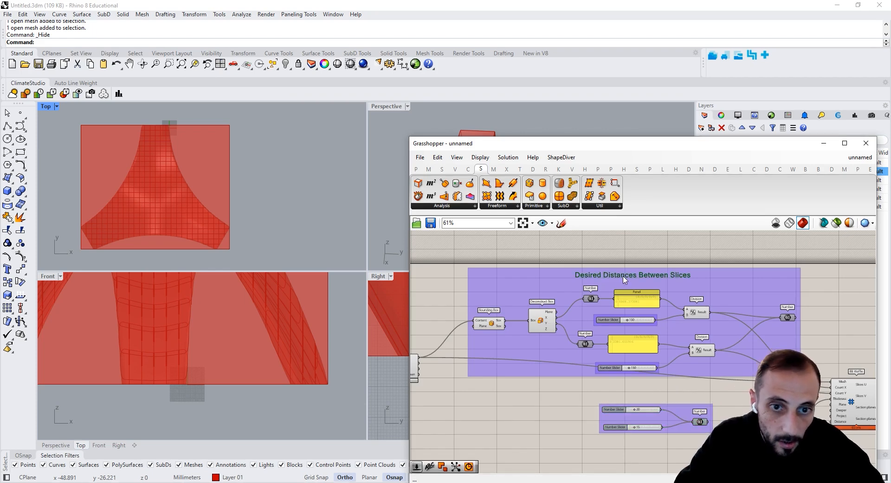
{"action": "left_click_drag", "start_coordinate": [623, 276], "coordinate": [641, 395], "text": "alt"}
{"action": "right_click", "coordinate": [681, 395]}
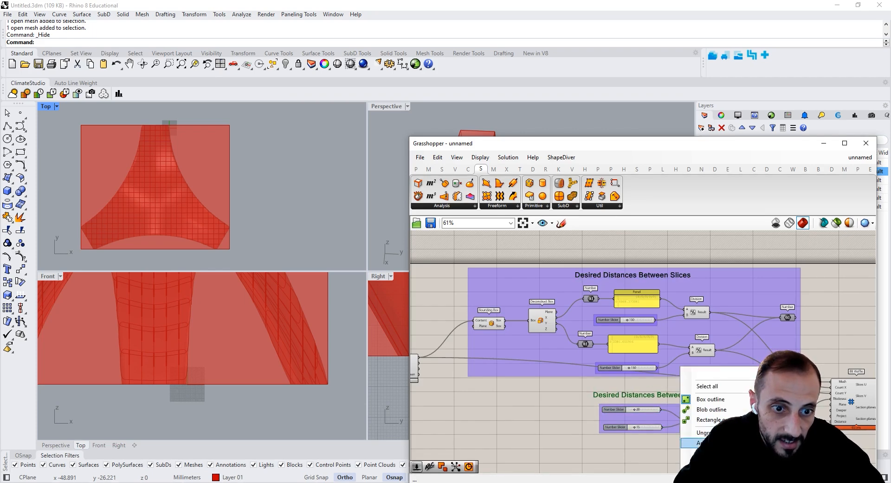
{"action": "double_click", "coordinate": [661, 394]}
{"action": "left_click_drag", "start_coordinate": [629, 346], "coordinate": [626, 346]}
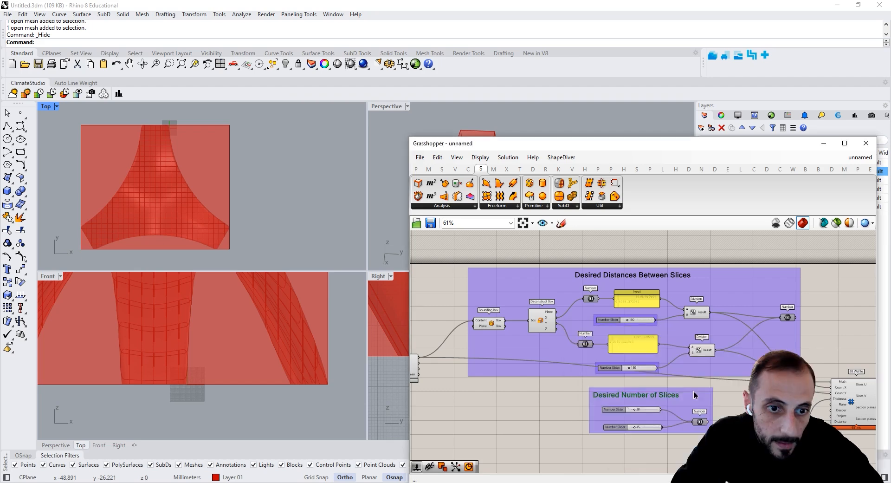
- Recolour the "Desired Number of Slices" group to white
{"action": "left_click", "coordinate": [693, 391]}
{"action": "right_click", "coordinate": [694, 391]}
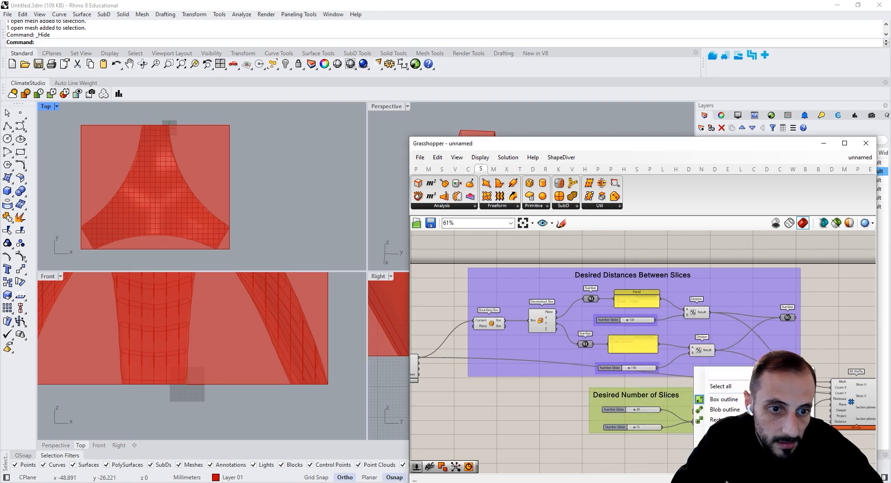
{"action": "mouse_move", "coordinate": [722, 432]}
{"action": "left_click_drag", "start_coordinate": [640, 459], "coordinate": [669, 458]}
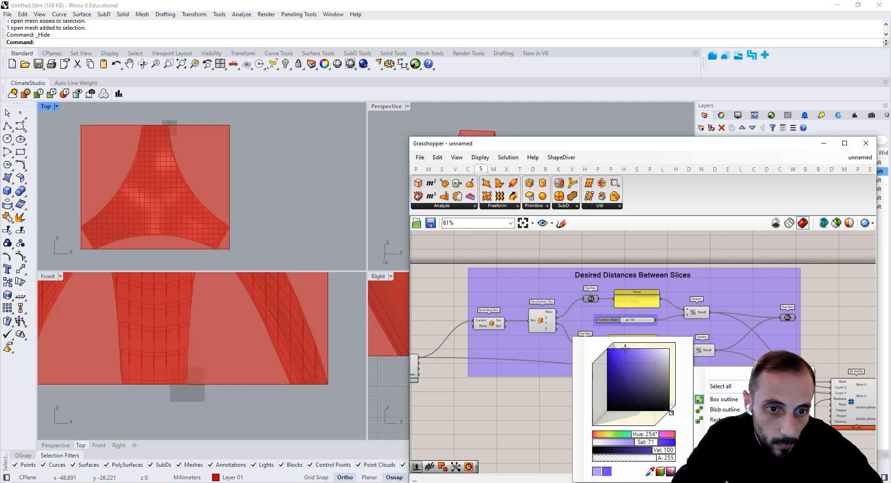
{"action": "scroll", "coordinate": [673, 427], "scroll_direction": "up", "scroll_amount": 2}
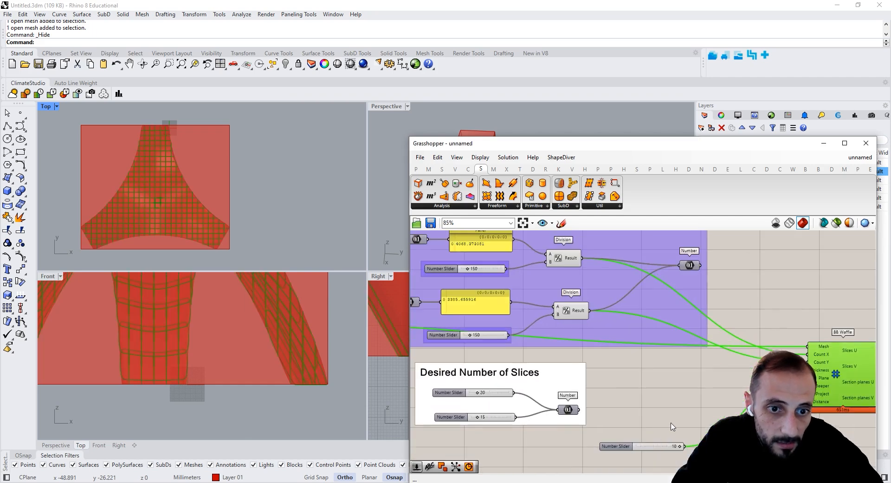
{"action": "left_click", "coordinate": [663, 445]}
- Move the "Desired Number of Slices" group slightly further down, away from the distances group
{"action": "scroll", "coordinate": [685, 393], "scroll_direction": "down", "scroll_amount": 4}
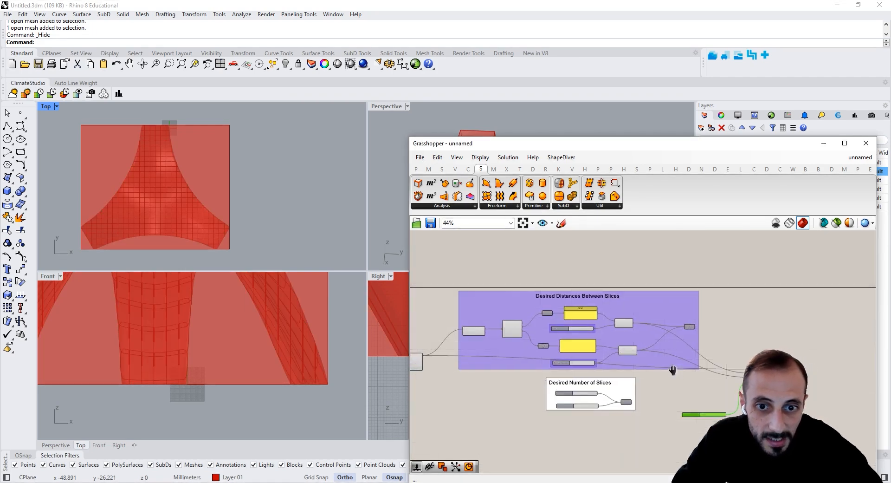
{"action": "right_click_drag", "start_coordinate": [672, 370], "coordinate": [728, 374]}
{"action": "scroll", "coordinate": [556, 354], "scroll_direction": "up", "scroll_amount": 1}
{"action": "left_click_drag", "start_coordinate": [619, 396], "coordinate": [624, 408]}
{"action": "left_click_drag", "start_coordinate": [579, 369], "coordinate": [579, 381]}
{"action": "left_click_drag", "start_coordinate": [618, 421], "coordinate": [614, 440]}
- Add a Mesh parameter above the distances group and connect Close Mesh's Closed output to it
{"action": "scroll", "coordinate": [524, 390], "scroll_direction": "up", "scroll_amount": 3}
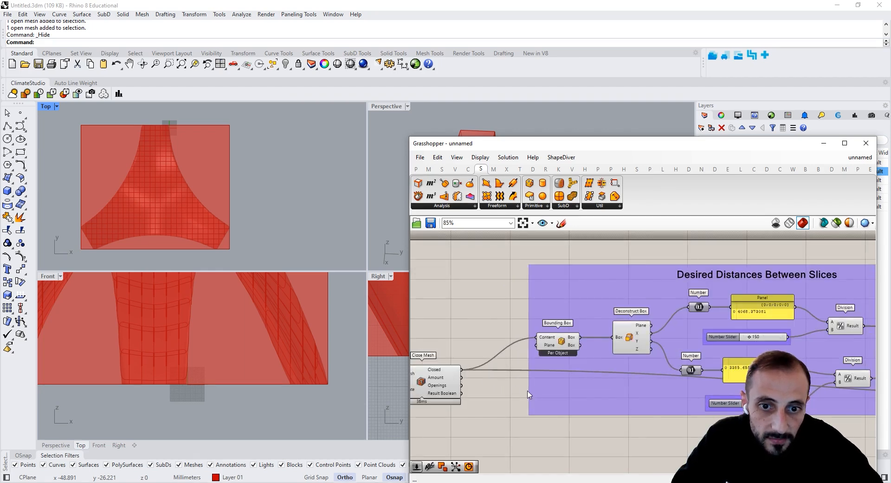
{"action": "double_click", "coordinate": [497, 332]}
{"action": "type", "text": "mesh"}
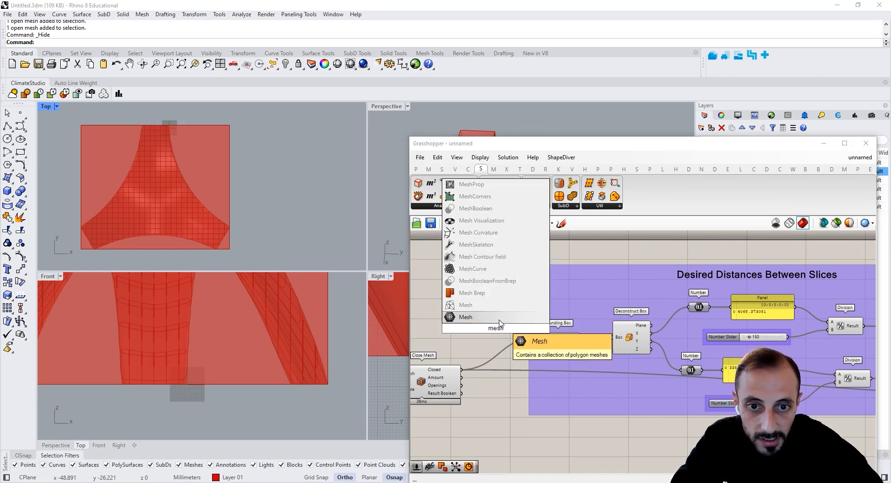
{"action": "left_click", "coordinate": [500, 319]}
{"action": "left_click_drag", "start_coordinate": [478, 344], "coordinate": [486, 328]}
{"action": "scroll", "coordinate": [472, 305], "scroll_direction": "down", "scroll_amount": 5}
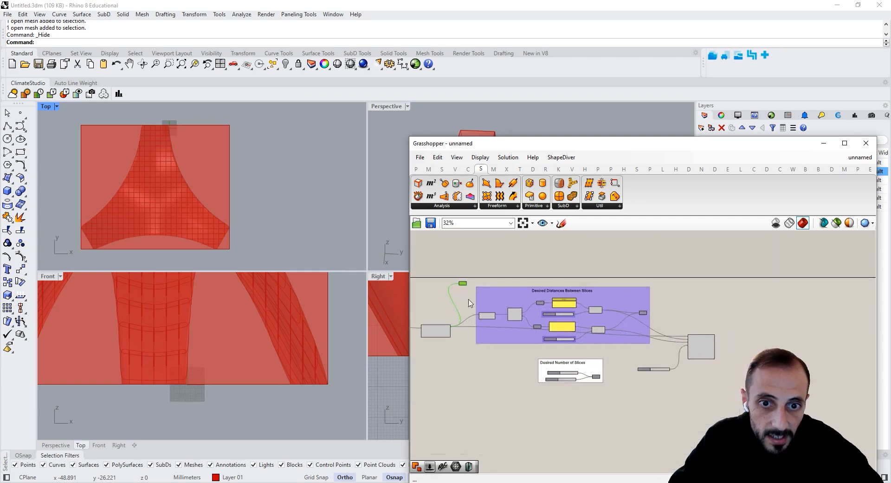
- Place two copies of the Mesh parameter along the distances group, chain all three, and connect the last to BB Waffle's Mesh input
{"action": "type", "text": "X"}
{"action": "left_click_drag", "start_coordinate": [477, 272], "coordinate": [582, 269]}
{"action": "type", "text": "xxxxxxxxxxxxxxxxxxxxxxxxxx"}
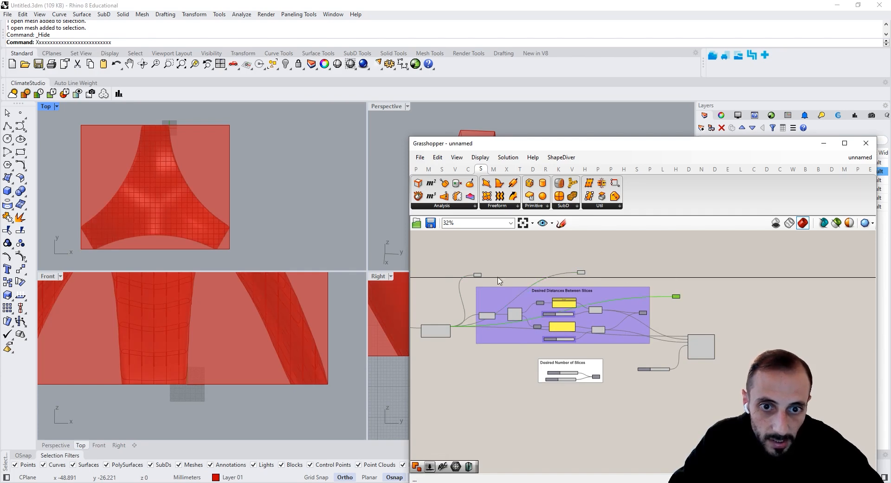
{"action": "left_click_drag", "start_coordinate": [479, 276], "coordinate": [578, 275]}
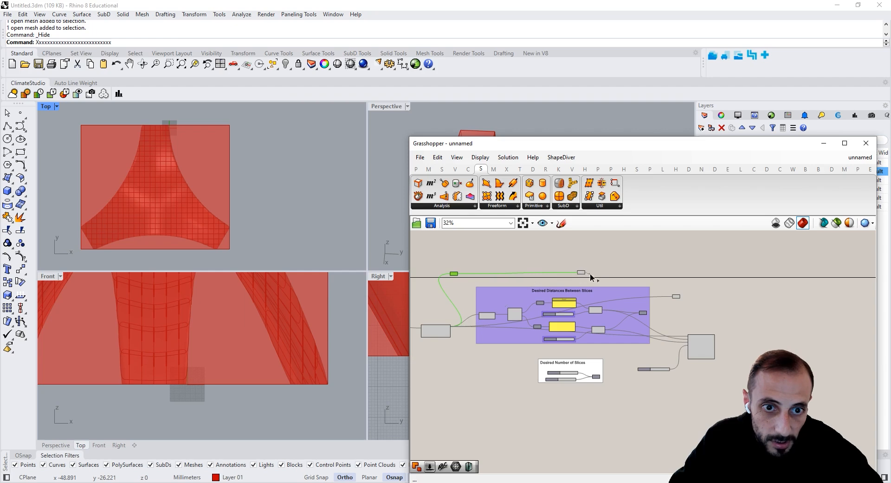
{"action": "left_click_drag", "start_coordinate": [676, 298], "coordinate": [675, 291]}
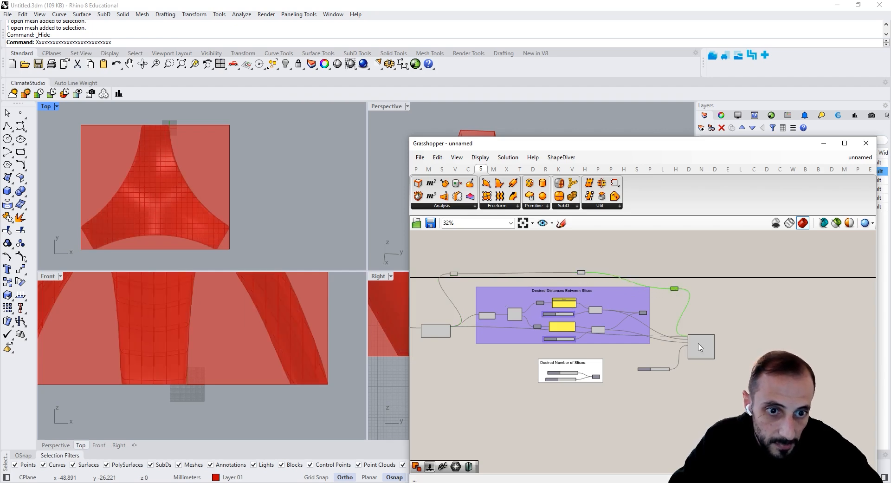
- Nudge the BB Waffle component up and the distances group slightly down
{"action": "left_click_drag", "start_coordinate": [698, 343], "coordinate": [698, 338]}
{"action": "scroll", "coordinate": [651, 334], "scroll_direction": "up", "scroll_amount": 1}
{"action": "left_click_drag", "start_coordinate": [623, 339], "coordinate": [622, 349]}
{"action": "right_click_drag", "start_coordinate": [620, 349], "coordinate": [656, 343]}
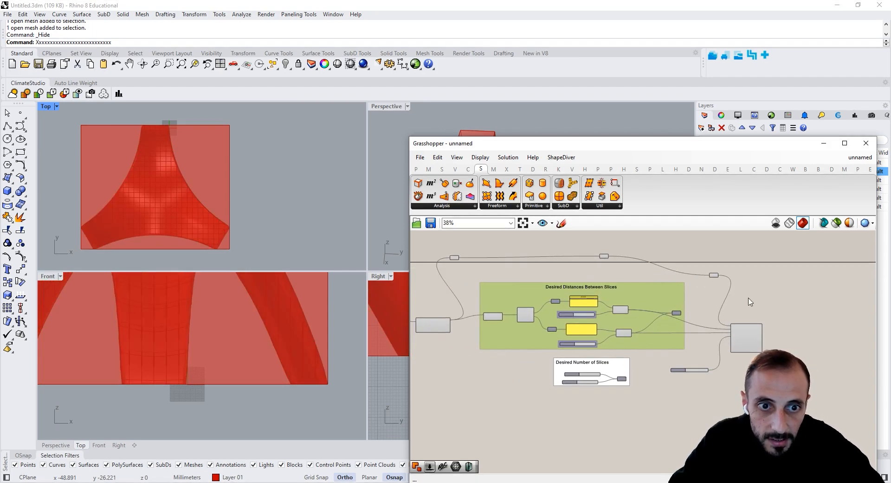
- Turn off the preview of the three chained Mesh parameters above the distances group
{"action": "left_click_drag", "start_coordinate": [736, 241], "coordinate": [430, 281]}
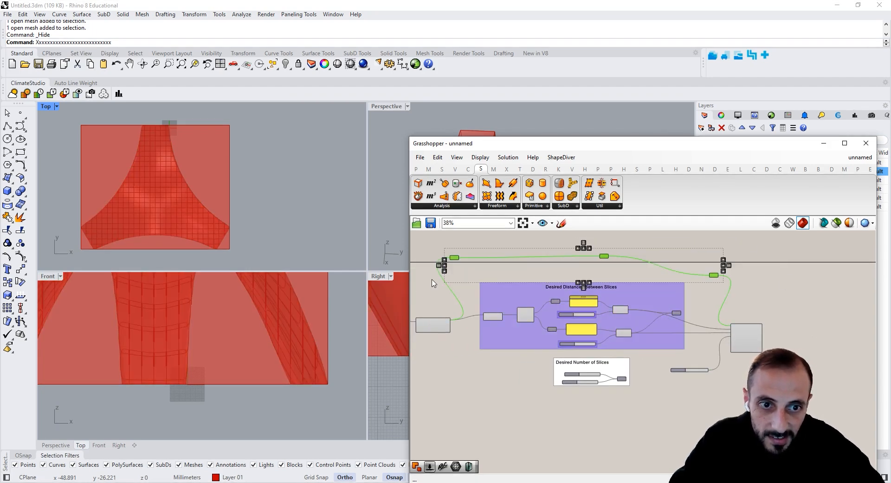
{"action": "type", "text": "H"}
{"action": "left_click", "coordinate": [507, 280]}
{"action": "left_click_drag", "start_coordinate": [774, 241], "coordinate": [426, 277]}
{"action": "middle_click", "coordinate": [471, 269]}
{"action": "left_click", "coordinate": [511, 285]}
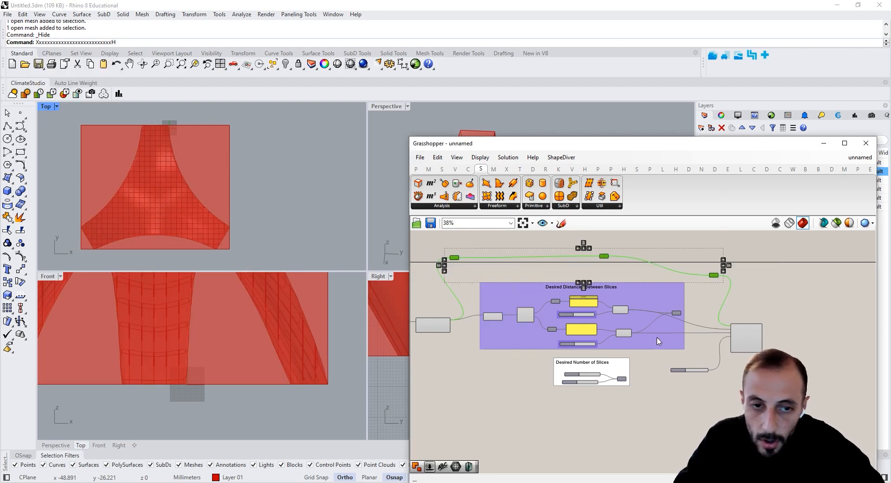
{"action": "left_click", "coordinate": [637, 354]}
- Spread out the layout by moving BB Waffle, its thickness slider and the "Desired Number of Slices" group horizontally away from the distances group
{"action": "scroll", "coordinate": [631, 351], "scroll_direction": "up", "scroll_amount": 1}
{"action": "scroll", "coordinate": [730, 346], "scroll_direction": "up", "scroll_amount": 3}
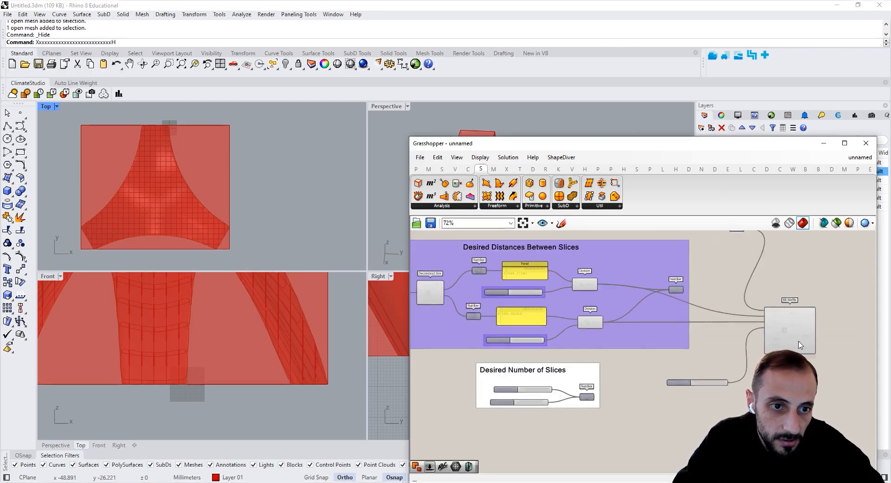
{"action": "left_click_drag", "start_coordinate": [805, 344], "coordinate": [852, 344]}
{"action": "left_click_drag", "start_coordinate": [696, 394], "coordinate": [787, 394]}
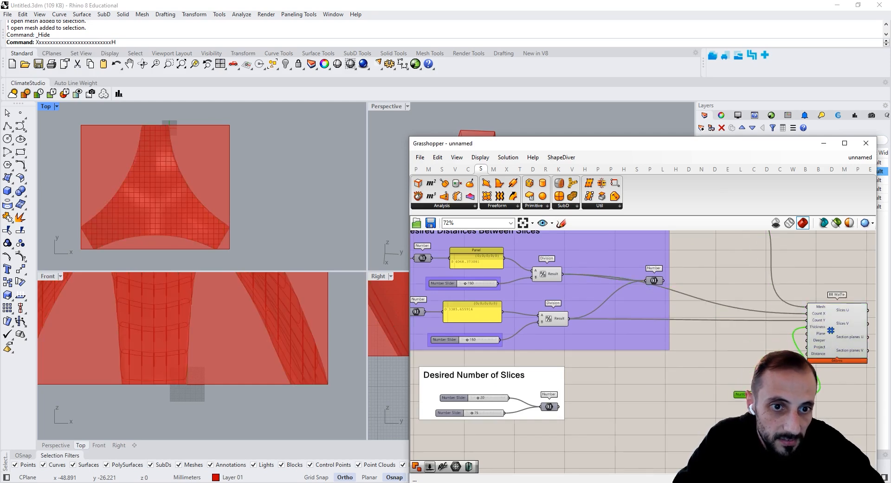
{"action": "left_click_drag", "start_coordinate": [553, 381], "coordinate": [654, 383]}
{"action": "right_click_drag", "start_coordinate": [690, 363], "coordinate": [619, 366]}
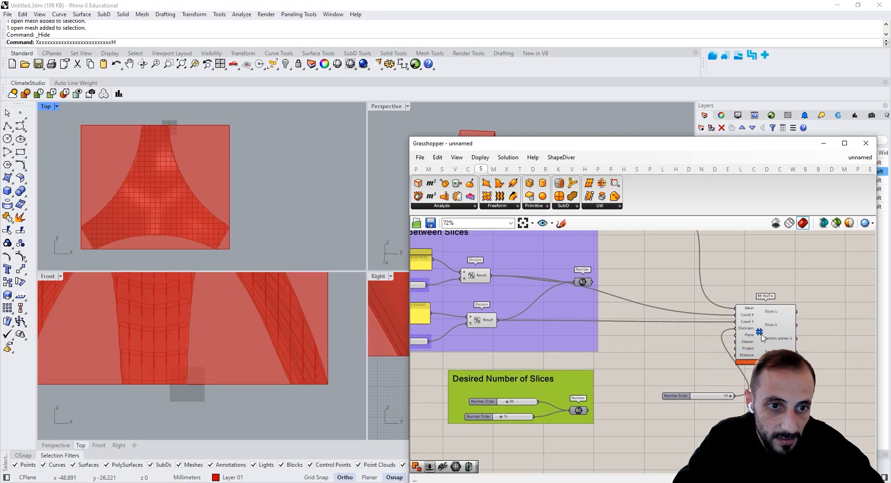
{"action": "left_click_drag", "start_coordinate": [761, 341], "coordinate": [834, 341]}
- Add a Stream Filter, connecting the distances group's Number to Stream 0 and the slice-number group's Number to Stream 1
{"action": "double_click", "coordinate": [686, 357]}
{"action": "type", "text": "stream"}
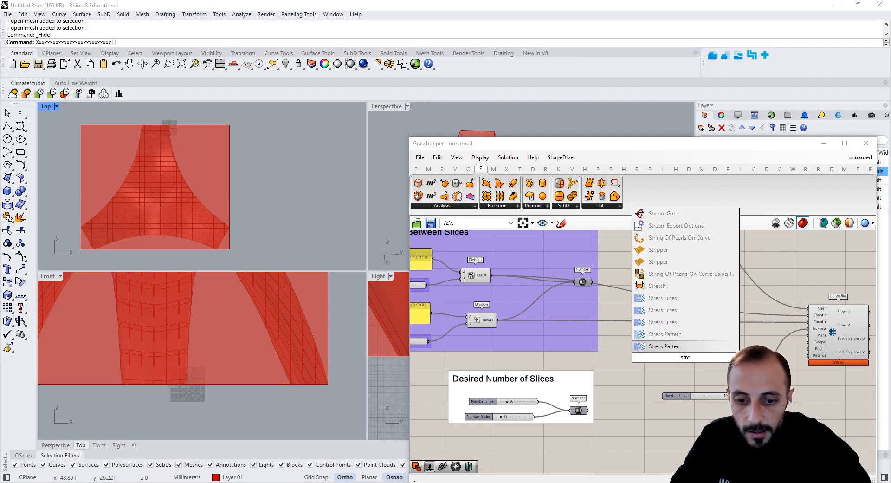
{"action": "key", "text": "Up"}
{"action": "key", "text": "Up"}
{"action": "key", "text": "Up"}
{"action": "key", "text": "Return"}
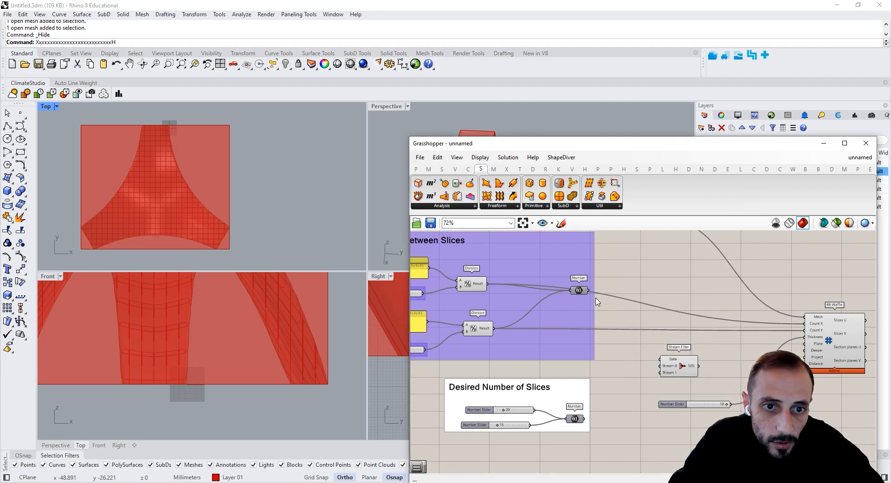
{"action": "left_click_drag", "start_coordinate": [588, 291], "coordinate": [657, 369]}
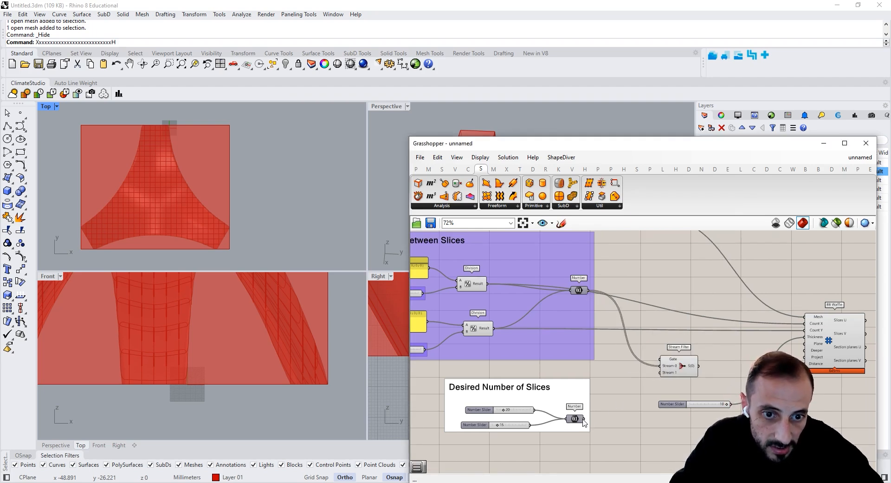
- Move the thickness slider out of the way and add a Value List beneath the Stream Filter
{"action": "left_click_drag", "start_coordinate": [684, 403], "coordinate": [708, 426]}
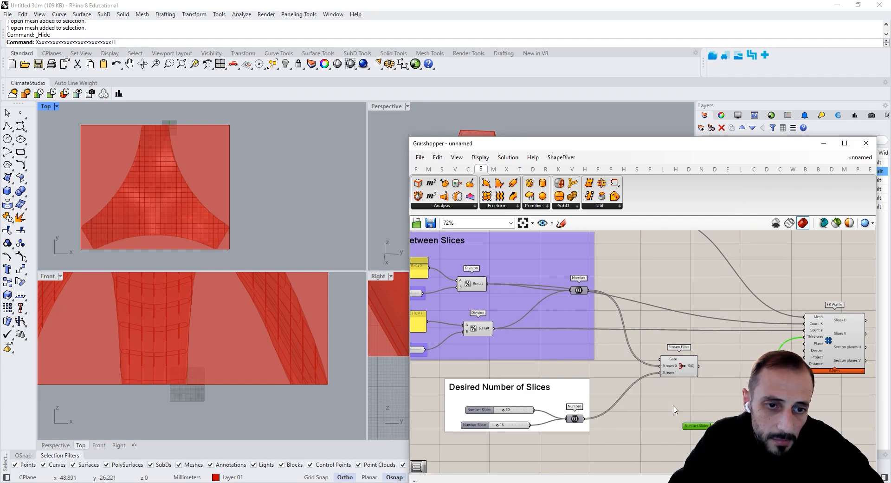
{"action": "double_click", "coordinate": [674, 404]}
{"action": "type", "text": "value list"}
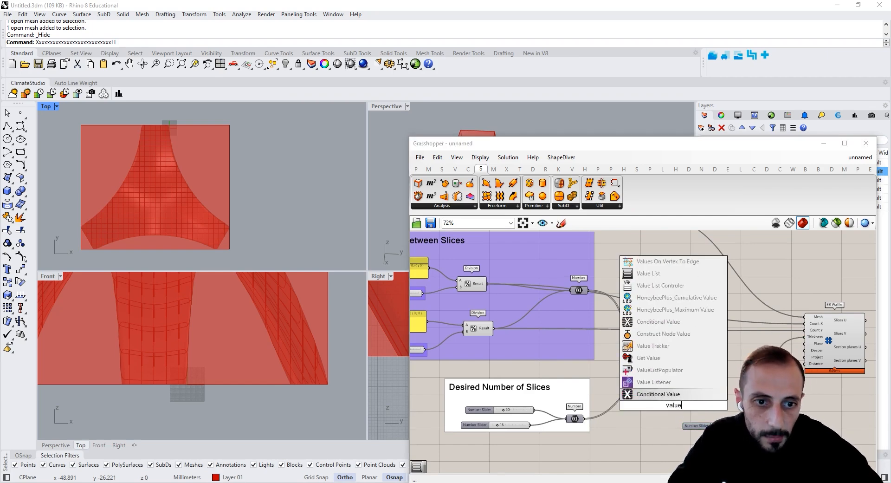
{"action": "left_click", "coordinate": [671, 394]}
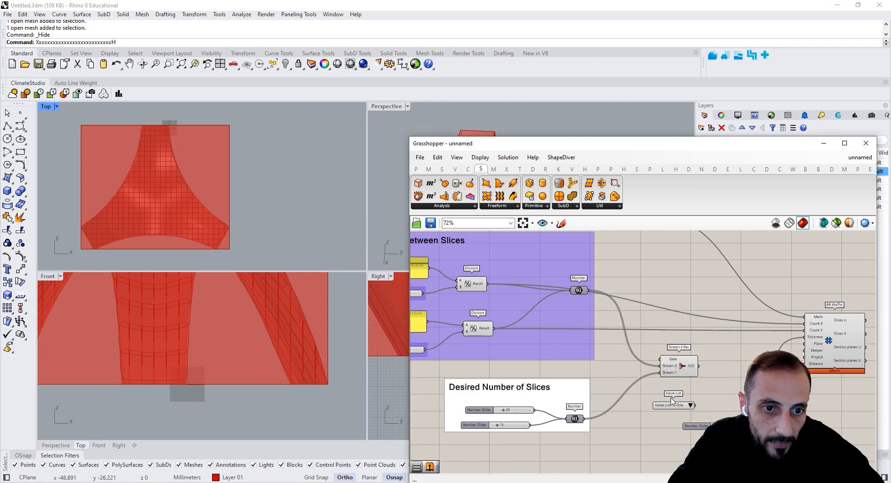
- Edit the Value List constants: delete the Three and Four entries and set One to 0 and Two to 1
{"action": "scroll", "coordinate": [671, 394], "scroll_direction": "up", "scroll_amount": 2}
{"action": "right_click", "coordinate": [657, 407]}
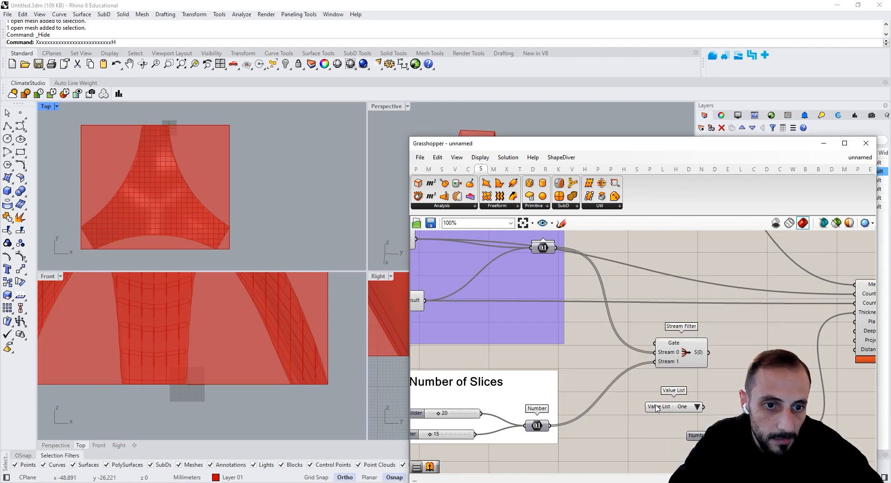
{"action": "left_click", "coordinate": [671, 390]}
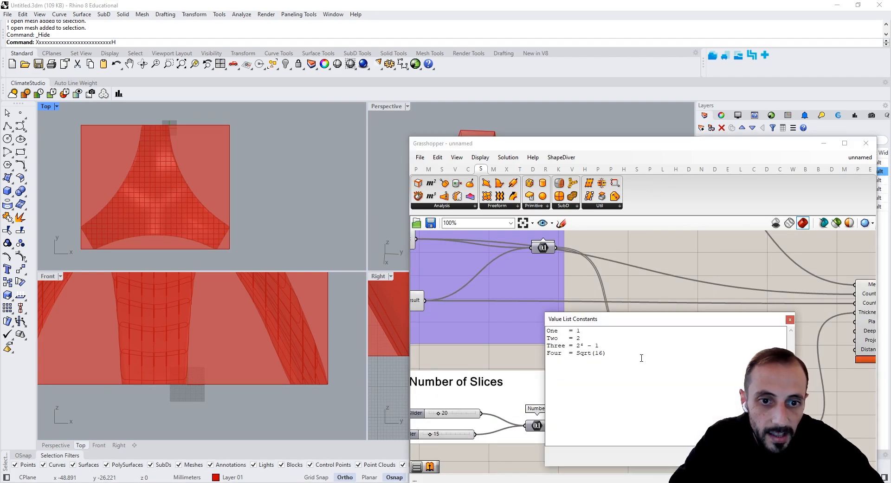
{"action": "left_click_drag", "start_coordinate": [608, 357], "coordinate": [547, 345]}
{"action": "key", "text": "BackSpace"}
{"action": "double_click", "coordinate": [578, 331]}
{"action": "type", "text": "0"}
{"action": "double_click", "coordinate": [579, 339]}
{"action": "type", "text": "1"}
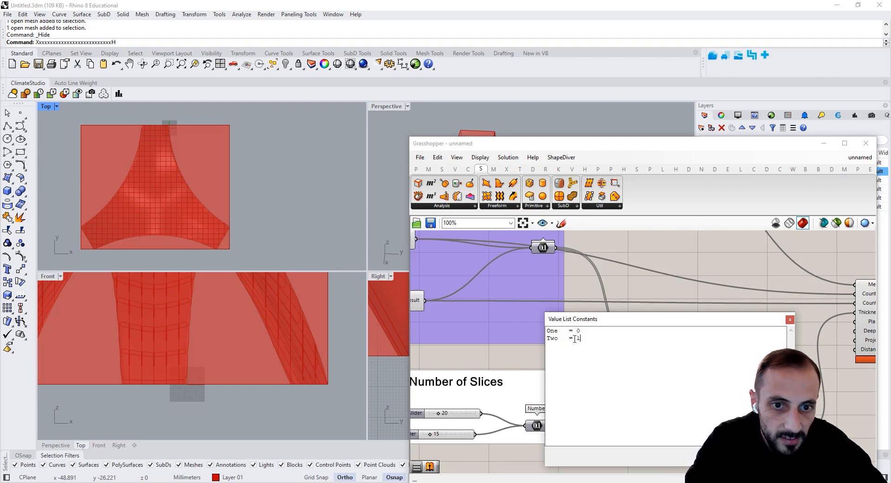
- Rename the Value List's first entry "Desired Distance" and begin the second entry's name with "Desired", keeping the edits
{"action": "double_click", "coordinate": [552, 330]}
{"action": "type", "text": "Deisr"}
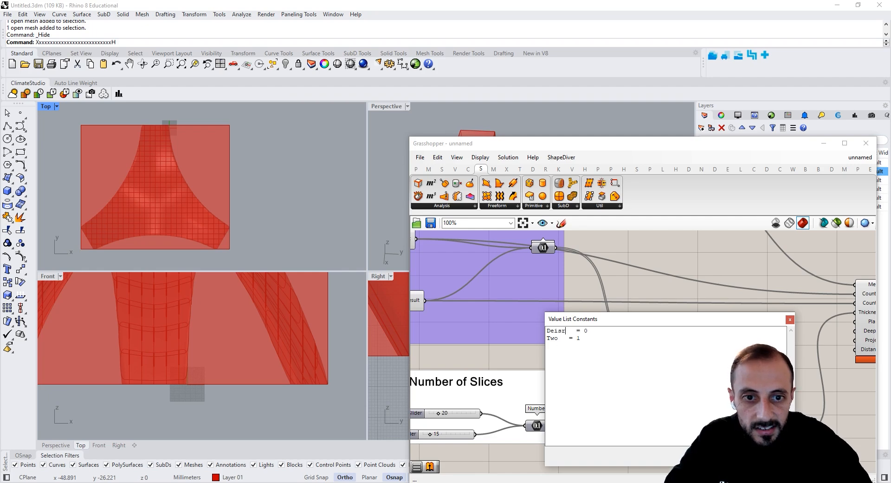
{"action": "type", "text": "sired Distance"}
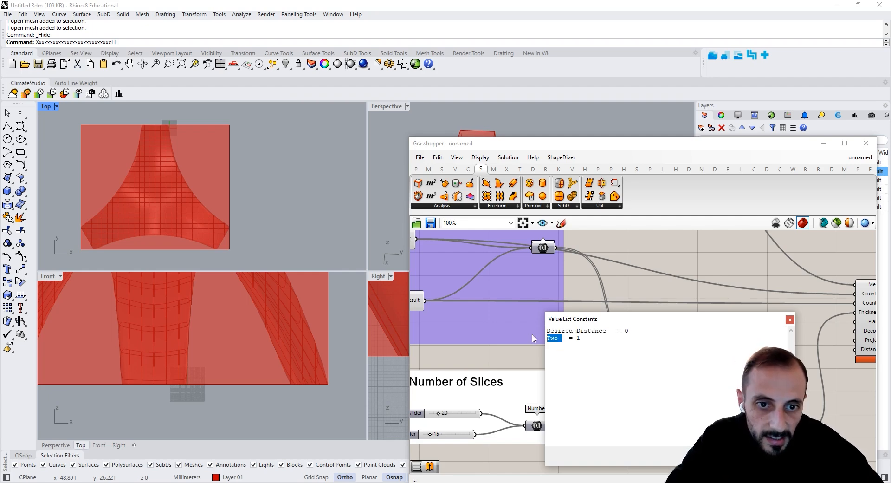
{"action": "type", "text": "Desired"}
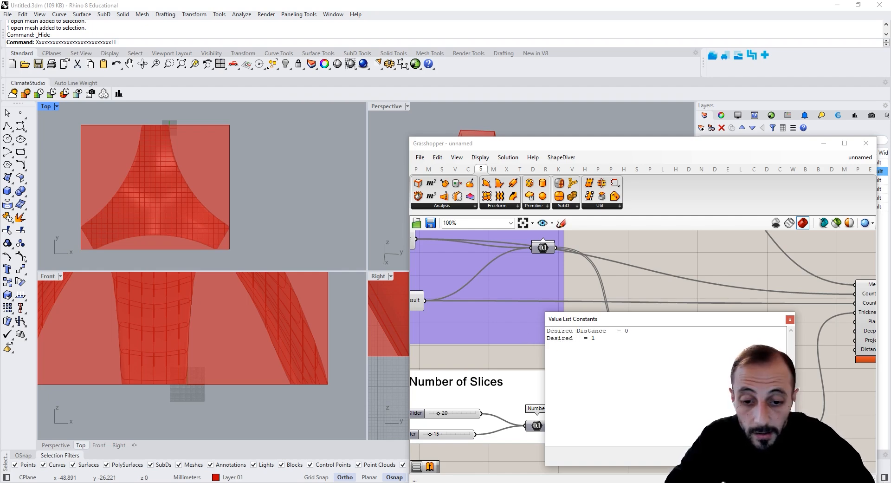
{"action": "left_click", "coordinate": [790, 319]}
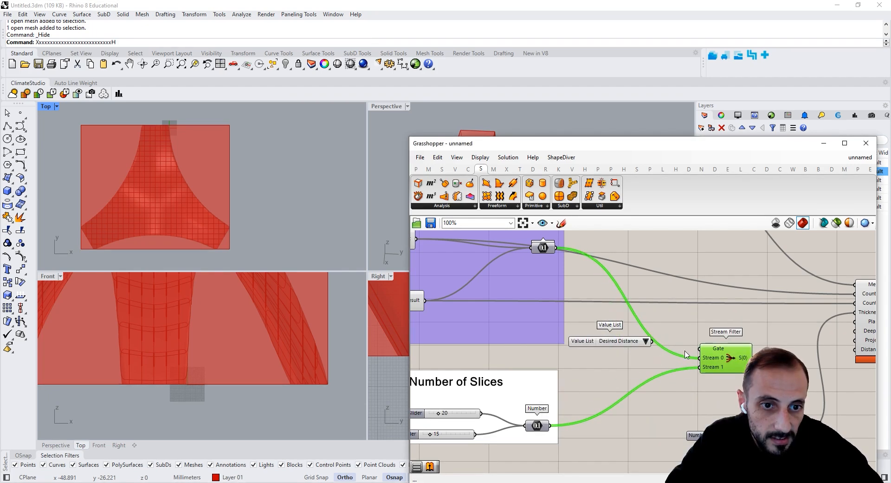
- Connect the Value List to the Stream Filter's Gate and move BB Waffle away to make room after the filter
{"action": "left_click_drag", "start_coordinate": [653, 342], "coordinate": [697, 344]}
{"action": "right_click_drag", "start_coordinate": [815, 373], "coordinate": [652, 375]}
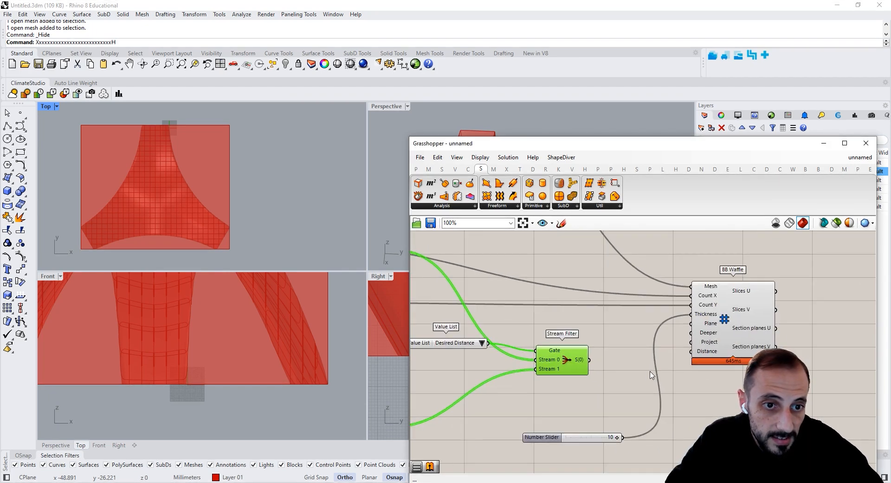
{"action": "left_click_drag", "start_coordinate": [729, 341], "coordinate": [764, 344]}
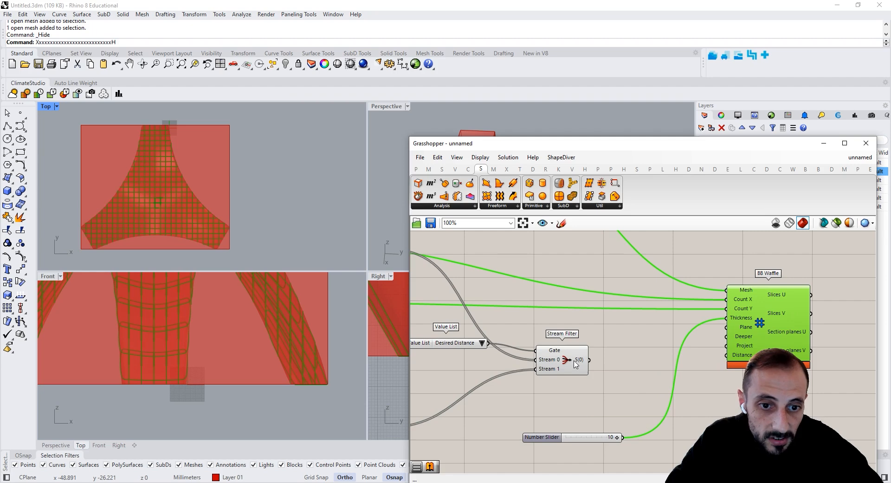
- Add a List Item component after the Stream Filter and connect the filter's S(0) output to its List input
{"action": "mouse_move", "coordinate": [576, 363]}
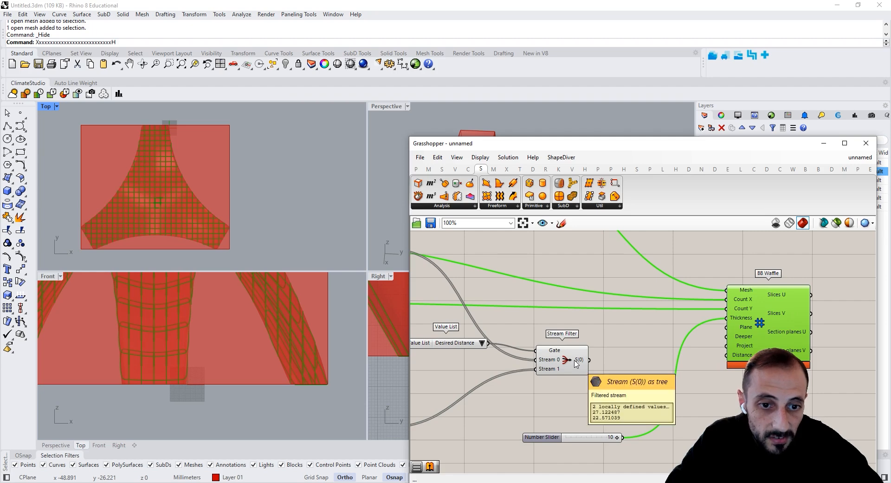
{"action": "double_click", "coordinate": [616, 358]}
{"action": "type", "text": "list item"}
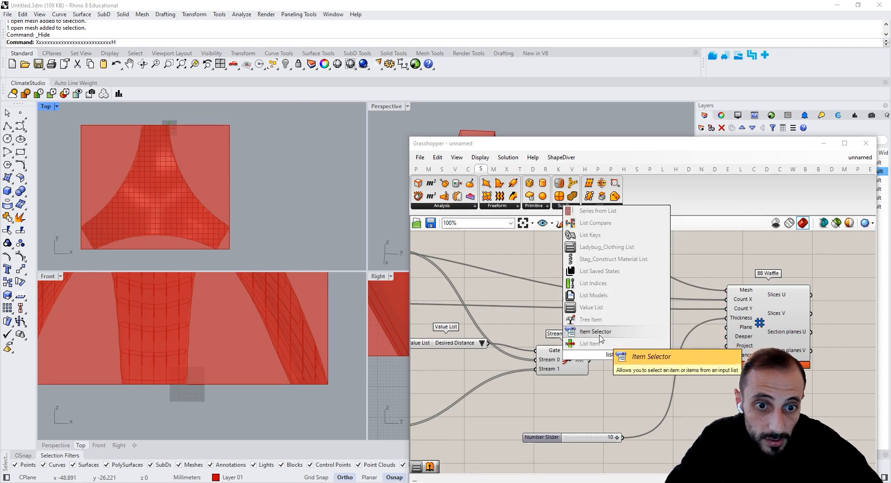
{"action": "key", "text": "Return"}
{"action": "left_click_drag", "start_coordinate": [596, 359], "coordinate": [597, 355]}
{"action": "left_click_drag", "start_coordinate": [620, 368], "coordinate": [632, 370]}
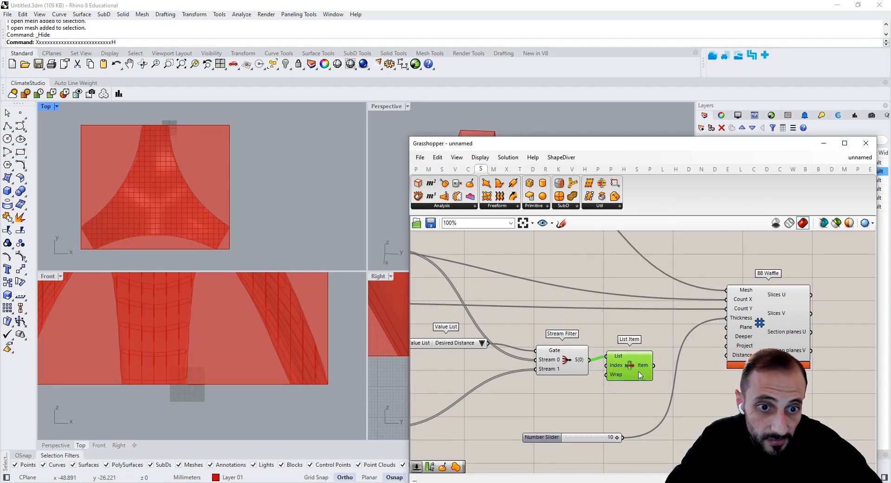
- Add a +1 output to List Item and connect i to BB Waffle's Count X and +1 to Count Y
{"action": "scroll", "coordinate": [645, 375], "scroll_direction": "up", "scroll_amount": 3}
{"action": "scroll", "coordinate": [604, 367], "scroll_direction": "down", "scroll_amount": 2}
{"action": "left_click_drag", "start_coordinate": [620, 367], "coordinate": [637, 379]}
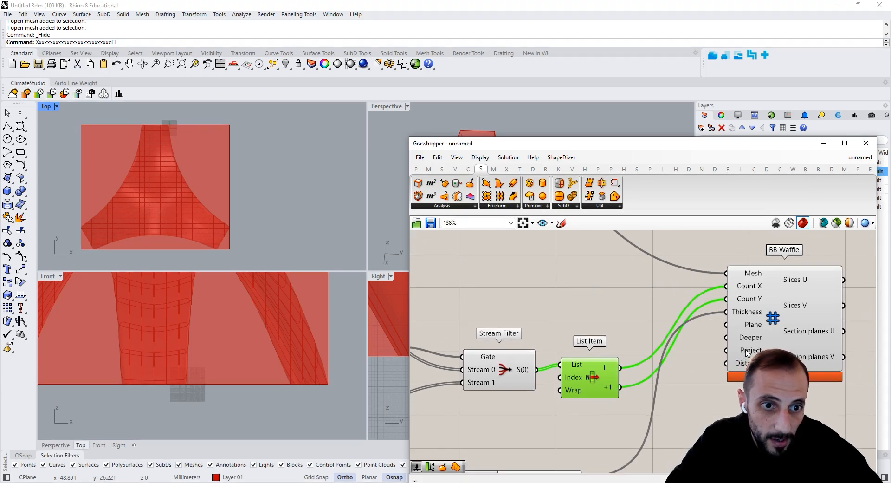
- Set both number sliders in the Desired Number of Slices group to 50
{"action": "scroll", "coordinate": [724, 352], "scroll_direction": "down", "scroll_amount": 3}
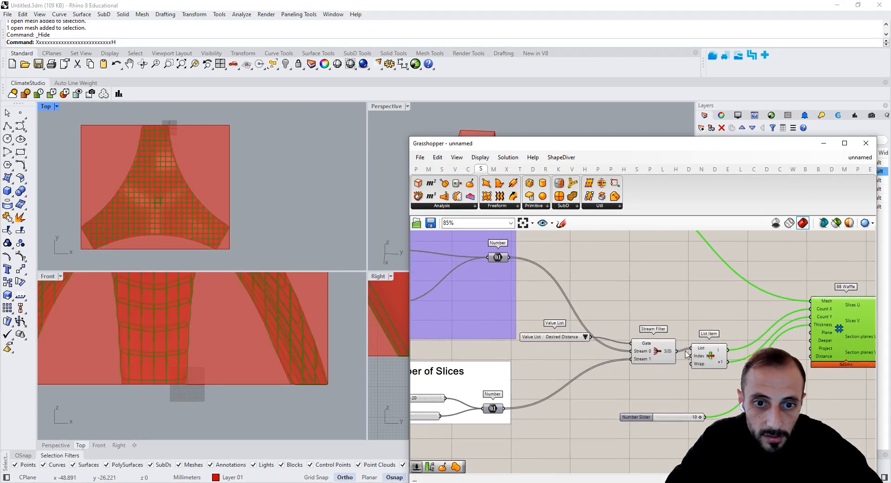
{"action": "scroll", "coordinate": [626, 361], "scroll_direction": "down", "scroll_amount": 3}
{"action": "scroll", "coordinate": [481, 386], "scroll_direction": "up", "scroll_amount": 5}
{"action": "double_click", "coordinate": [531, 384]}
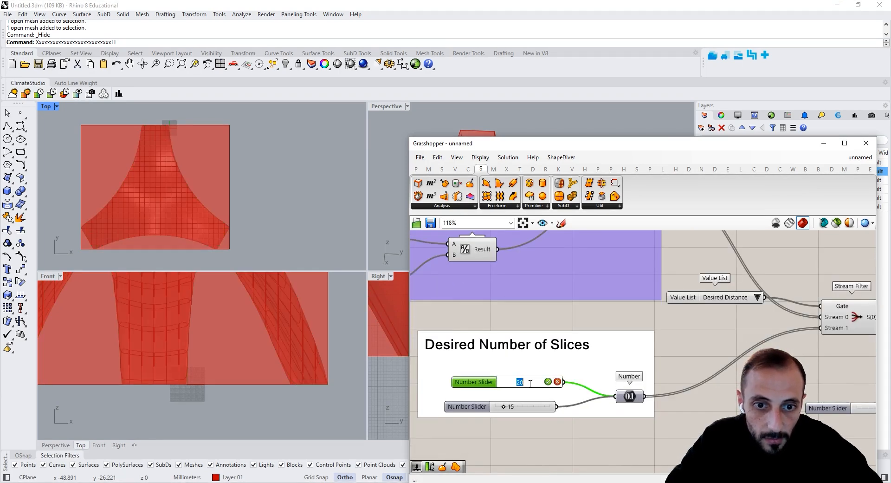
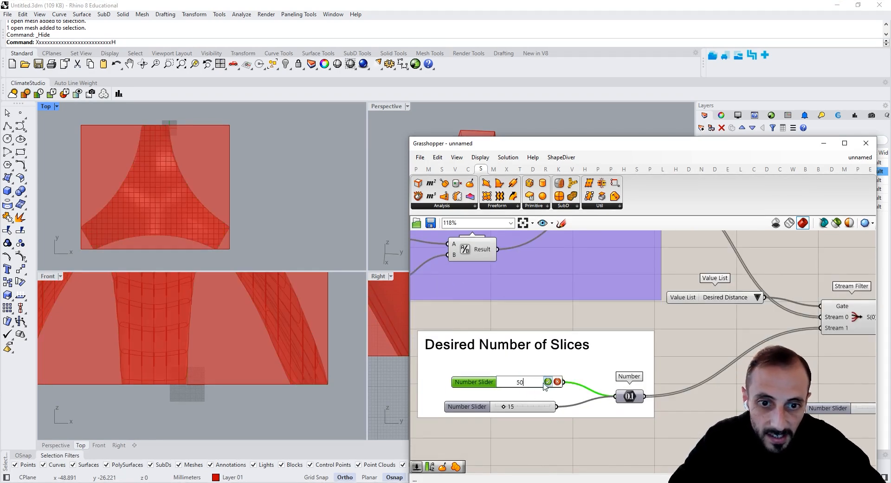
{"action": "double_click", "coordinate": [525, 407]}
{"action": "type", "text": "50"}
{"action": "key", "text": "Return"}
- Group the Value List, Stream Filter and List Item components and colour the group bright green
{"action": "scroll", "coordinate": [526, 395], "scroll_direction": "down", "scroll_amount": 3}
{"action": "right_click_drag", "start_coordinate": [784, 324], "coordinate": [715, 317]}
{"action": "left_click_drag", "start_coordinate": [715, 317], "coordinate": [534, 362]}
{"action": "key", "text": "ctrl+g"}
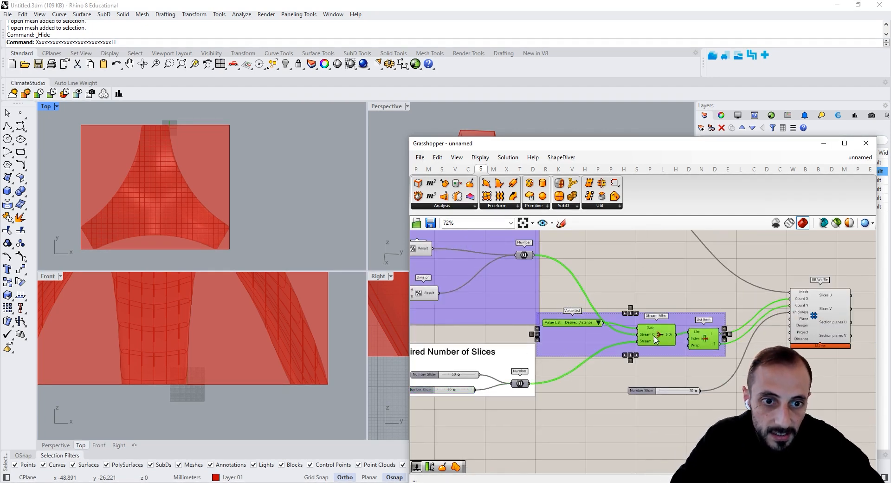
{"action": "right_click_drag", "start_coordinate": [655, 339], "coordinate": [672, 336]}
{"action": "left_click", "coordinate": [580, 342]}
{"action": "right_click", "coordinate": [580, 341]}
{"action": "mouse_move", "coordinate": [618, 443]}
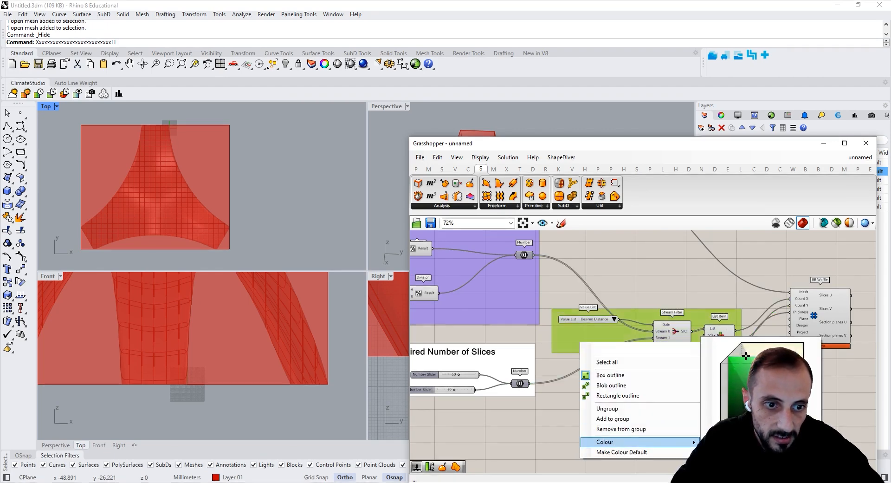
{"action": "left_click", "coordinate": [746, 355]}
- Copy the "Desired Number of Slices" label into the green group and change its text to "Divisin Type (Distance or Number)"
{"action": "left_click_drag", "start_coordinate": [484, 353], "coordinate": [645, 293], "text": "alt"}
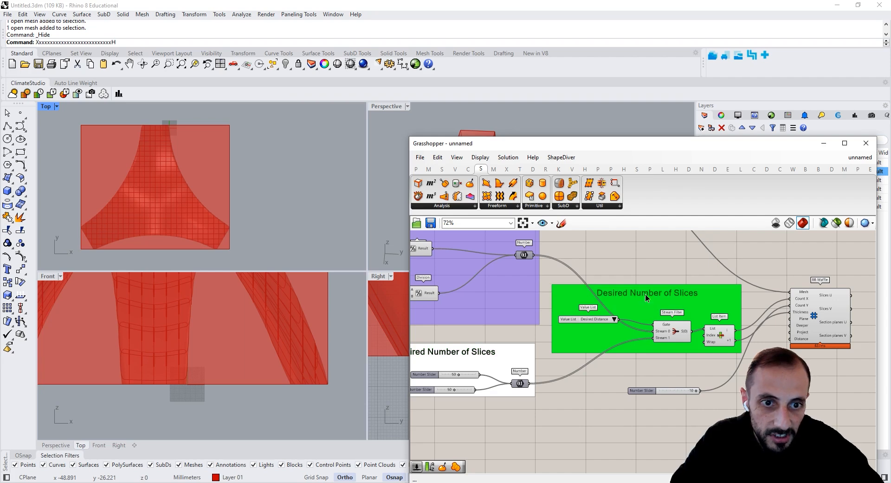
{"action": "double_click", "coordinate": [645, 294]}
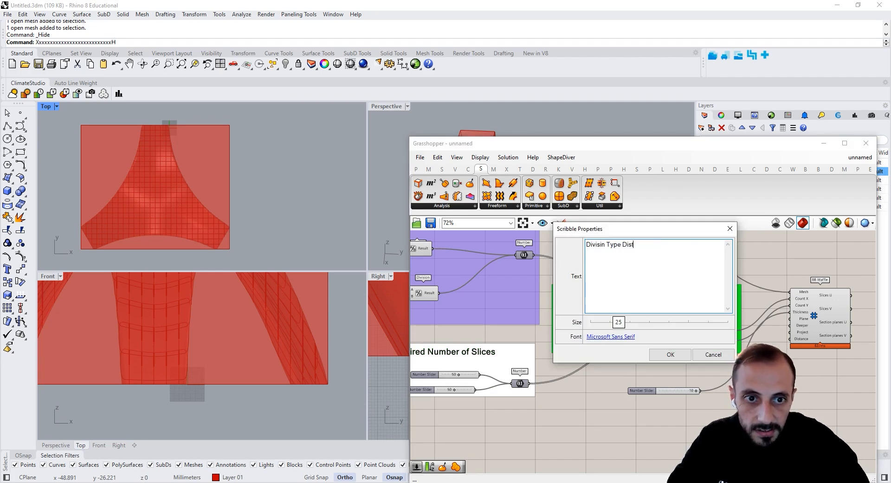
{"action": "type", "text": "("}
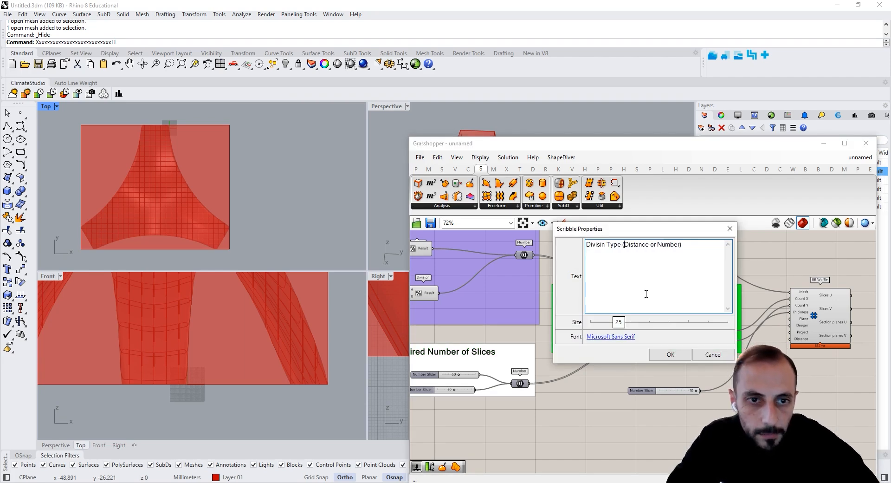
{"action": "left_click", "coordinate": [670, 354]}
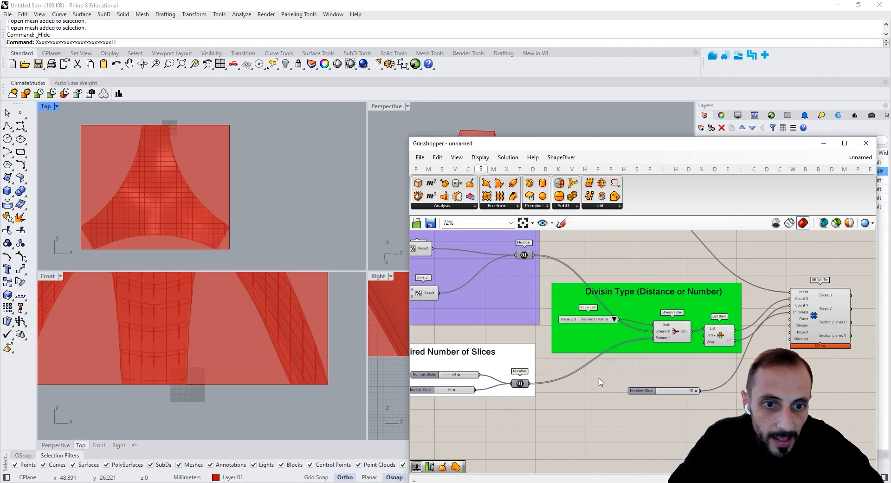
- Check the Value List's division-type options, keeping Desired Distance selected
{"action": "left_click", "coordinate": [614, 320]}
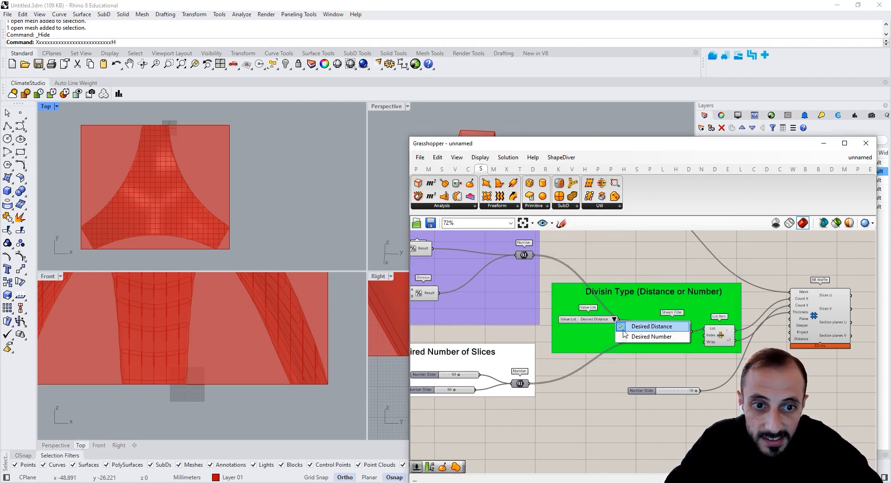
{"action": "left_click", "coordinate": [625, 328]}
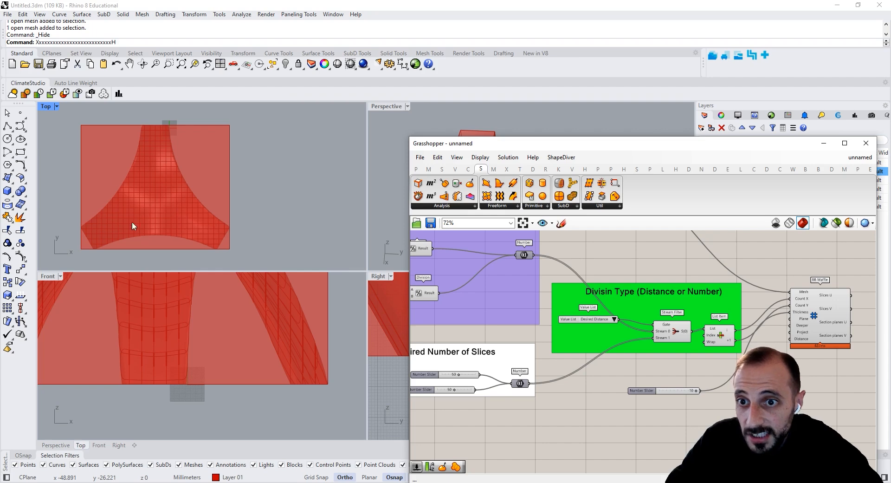
{"action": "left_click", "coordinate": [614, 320]}
{"action": "left_click", "coordinate": [624, 335]}
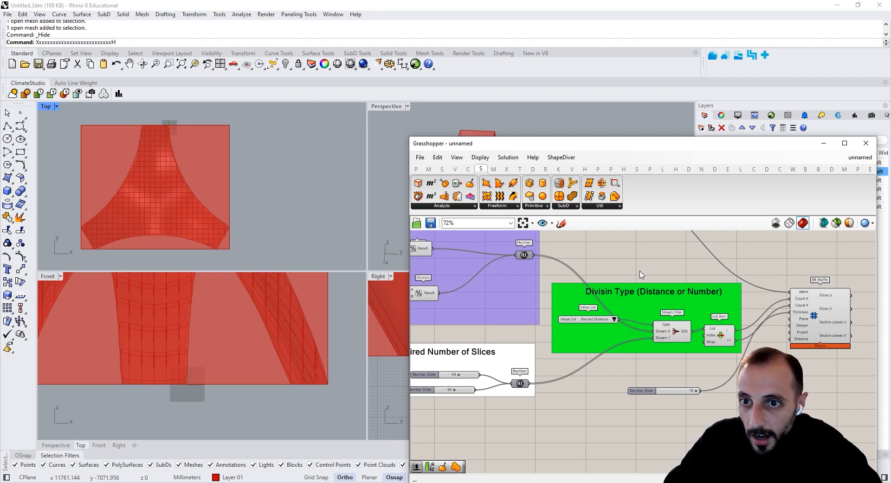
- Move BB Waffle slightly away from the green group and inspect its slices in a maximized Perspective view
{"action": "right_click_drag", "start_coordinate": [759, 303], "coordinate": [696, 305]}
{"action": "left_click_drag", "start_coordinate": [757, 320], "coordinate": [773, 332]}
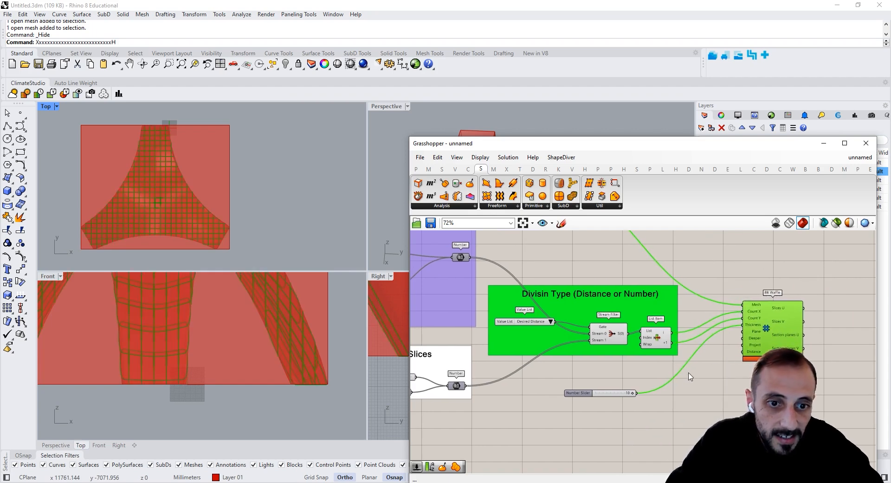
{"action": "double_click", "coordinate": [386, 105]}
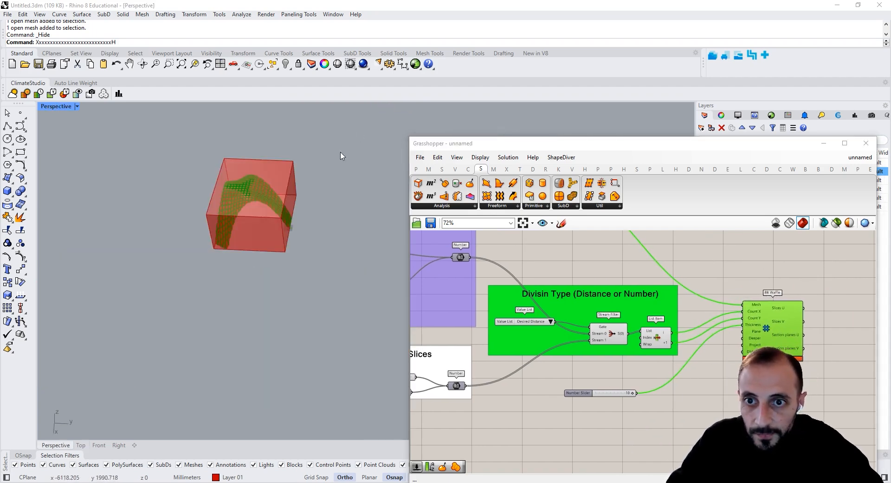
{"action": "scroll", "coordinate": [211, 188], "scroll_direction": "up", "scroll_amount": 8}
{"action": "scroll", "coordinate": [207, 187], "scroll_direction": "down", "scroll_amount": 10}
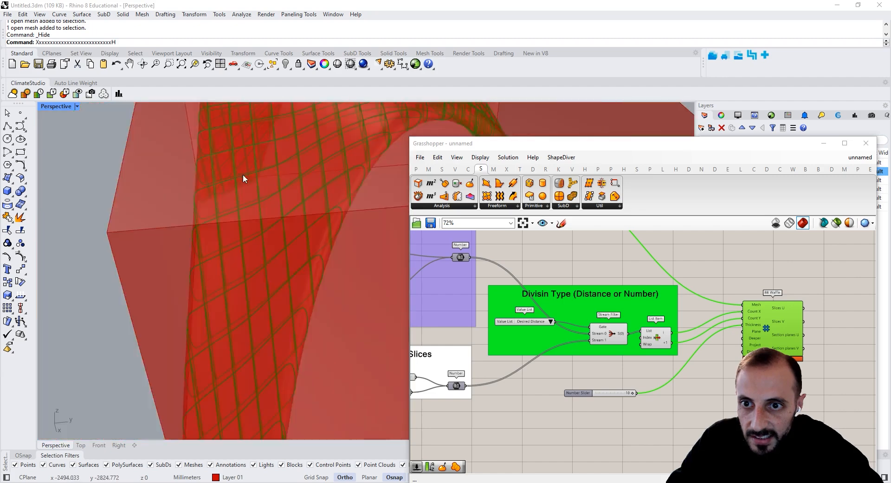
- Turn off the preview of the Bounding Box component that feeds Deconstruct Box
{"action": "right_click_drag", "start_coordinate": [514, 295], "coordinate": [638, 324]}
{"action": "scroll", "coordinate": [639, 324], "scroll_direction": "down", "scroll_amount": 3}
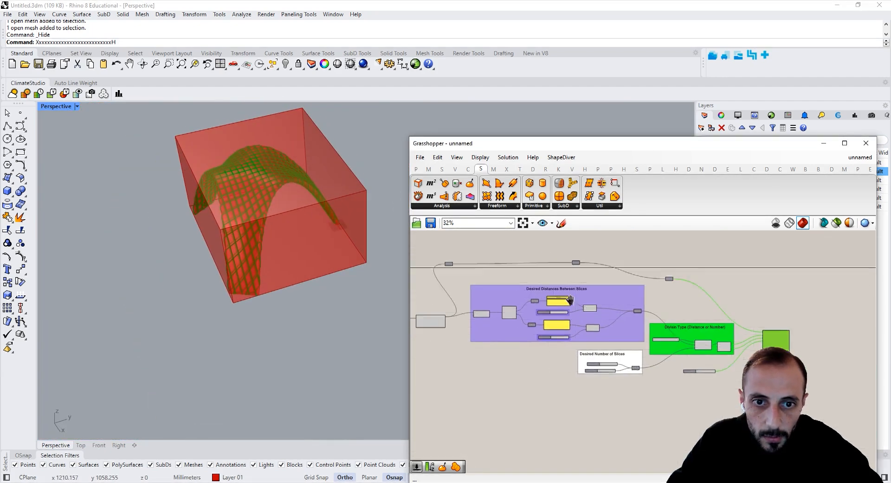
{"action": "scroll", "coordinate": [595, 366], "scroll_direction": "up", "scroll_amount": 4}
{"action": "left_click", "coordinate": [595, 367]}
{"action": "right_click", "coordinate": [595, 366]}
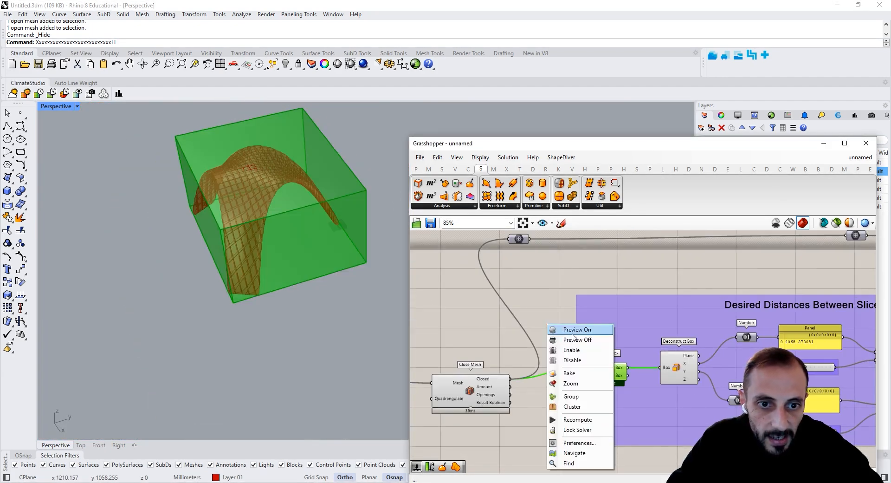
{"action": "left_click", "coordinate": [564, 330]}
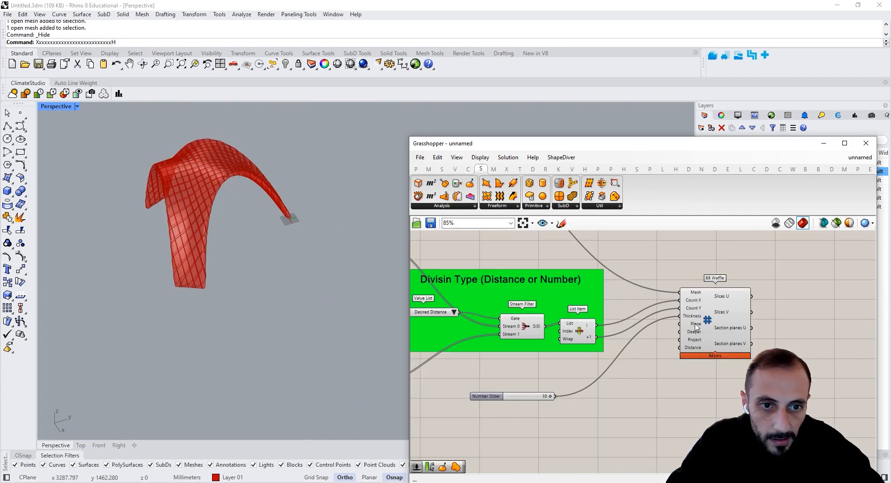
- Clear the stray text from Rhino's command line, enlarge the Perspective view around the arch's foot, and nudge BB Waffle aside
{"action": "right_click_drag", "start_coordinate": [271, 251], "coordinate": [258, 255]}
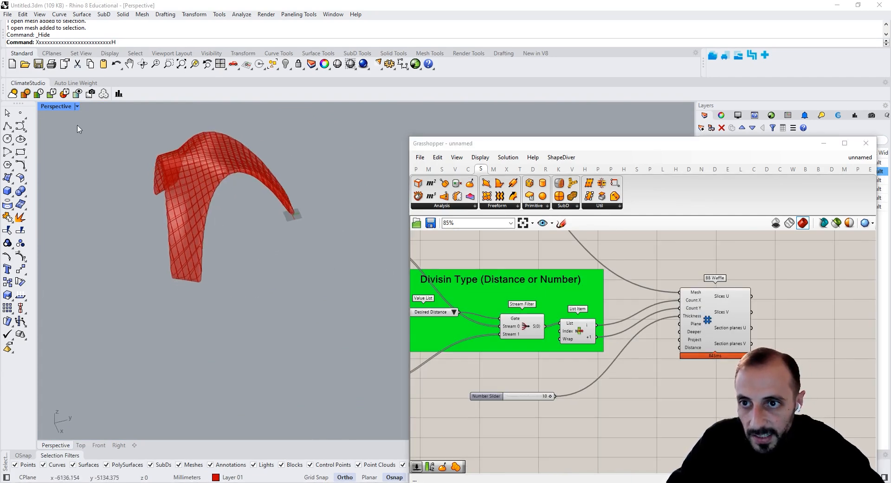
{"action": "double_click", "coordinate": [62, 108]}
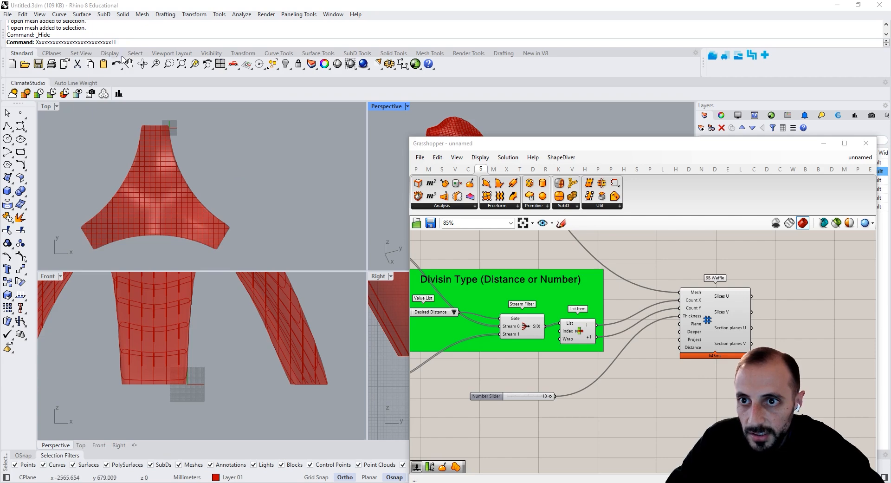
{"action": "key", "text": "Escape"}
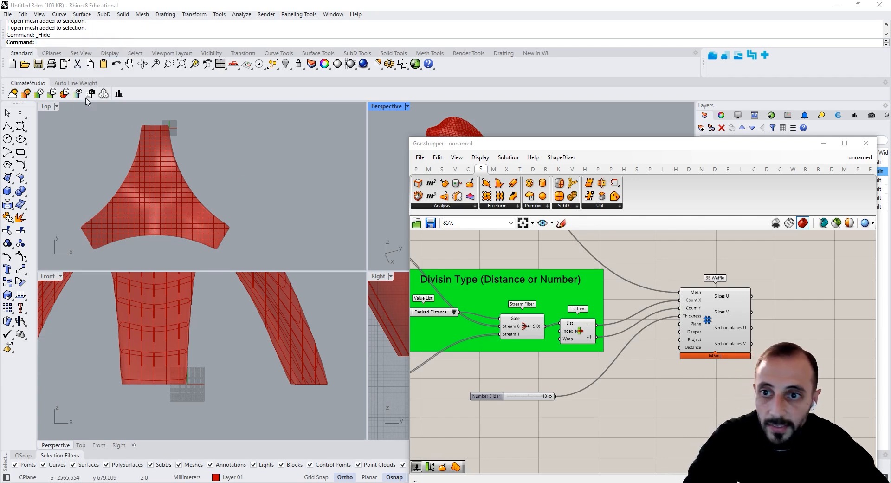
{"action": "double_click", "coordinate": [388, 107]}
{"action": "right_click_drag", "start_coordinate": [296, 221], "coordinate": [260, 221], "text": "shift"}
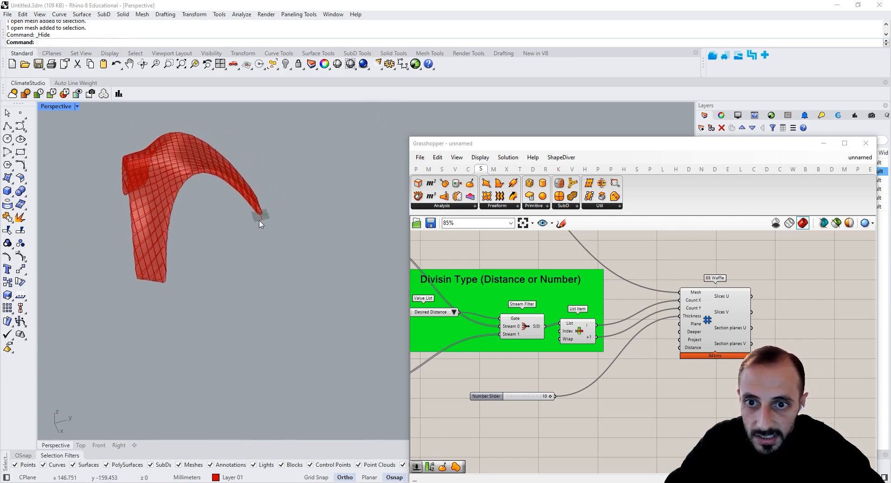
{"action": "scroll", "coordinate": [261, 221], "scroll_direction": "up", "scroll_amount": 5}
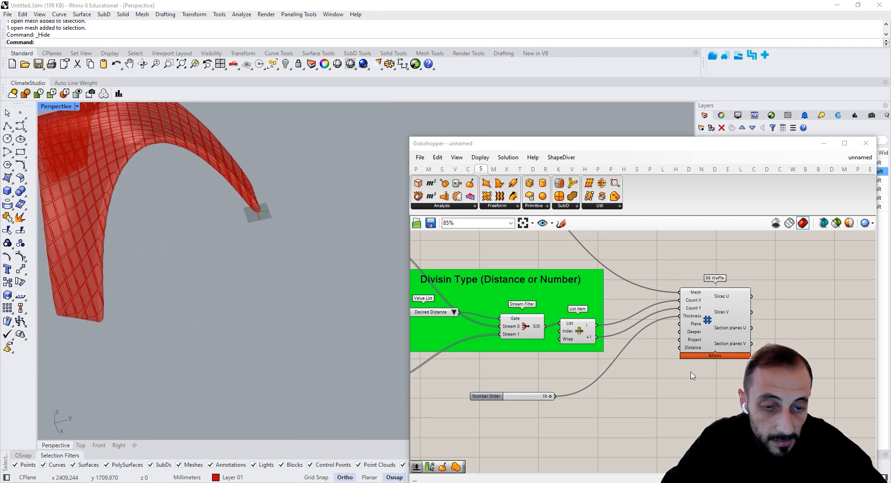
{"action": "left_click", "coordinate": [709, 343]}
{"action": "left_click_drag", "start_coordinate": [709, 343], "coordinate": [716, 348]}
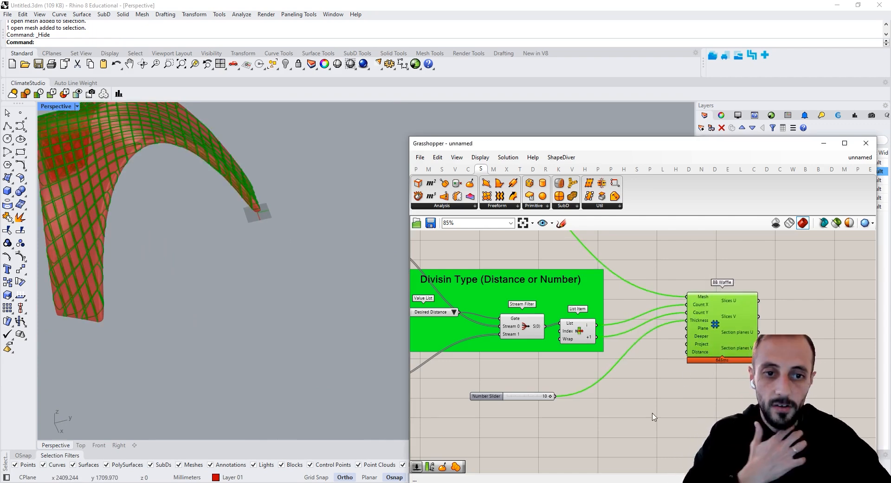
{"action": "left_click", "coordinate": [246, 266]}
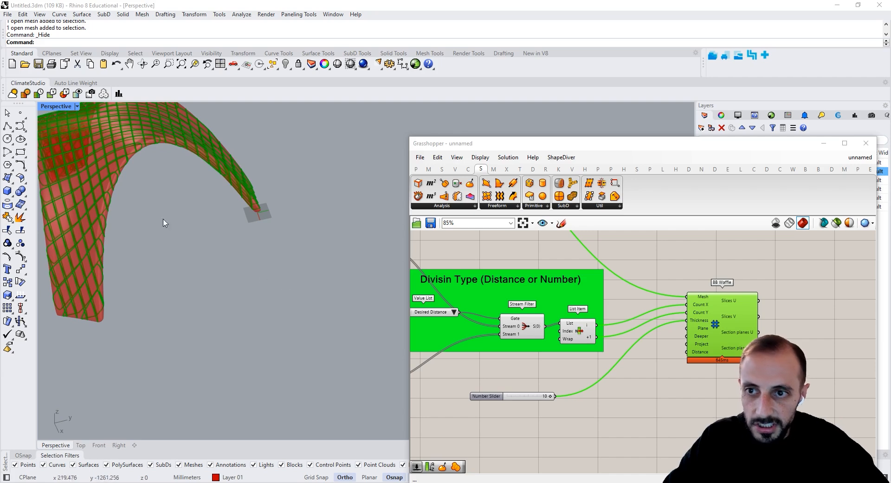
{"action": "left_click", "coordinate": [21, 151]}
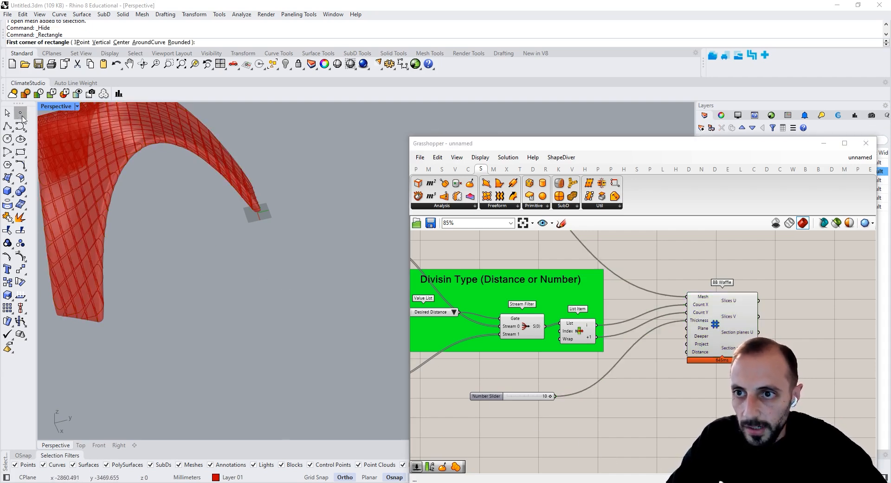
{"action": "left_click", "coordinate": [8, 112]}
{"action": "left_click", "coordinate": [8, 112]}
- Add a Rectangle component below BB Waffle and a Construct Point component before it
{"action": "double_click", "coordinate": [673, 392]}
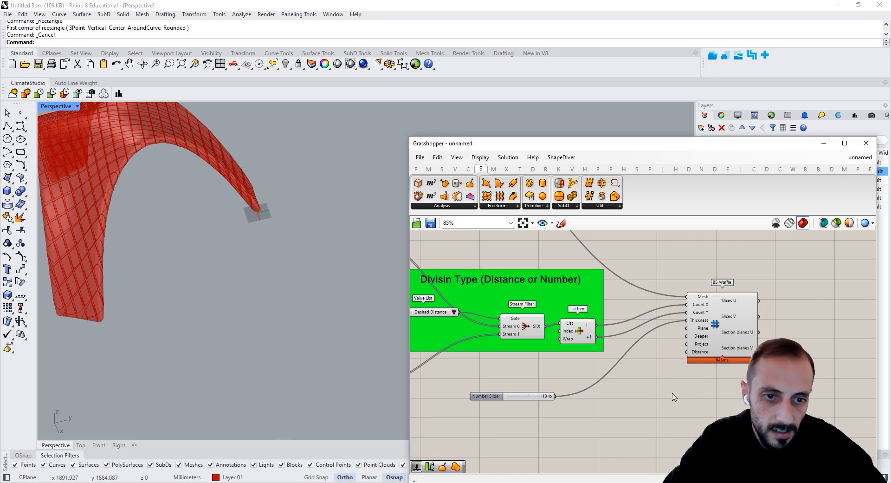
{"action": "type", "text": "rectangle"}
{"action": "left_click", "coordinate": [624, 399]}
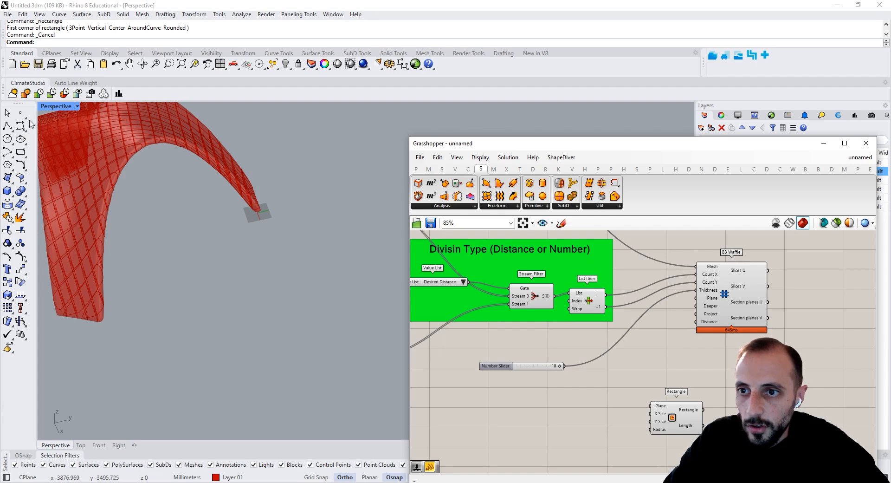
{"action": "double_click", "coordinate": [589, 437]}
{"action": "type", "text": "xyz"}
{"action": "left_click", "coordinate": [574, 417]}
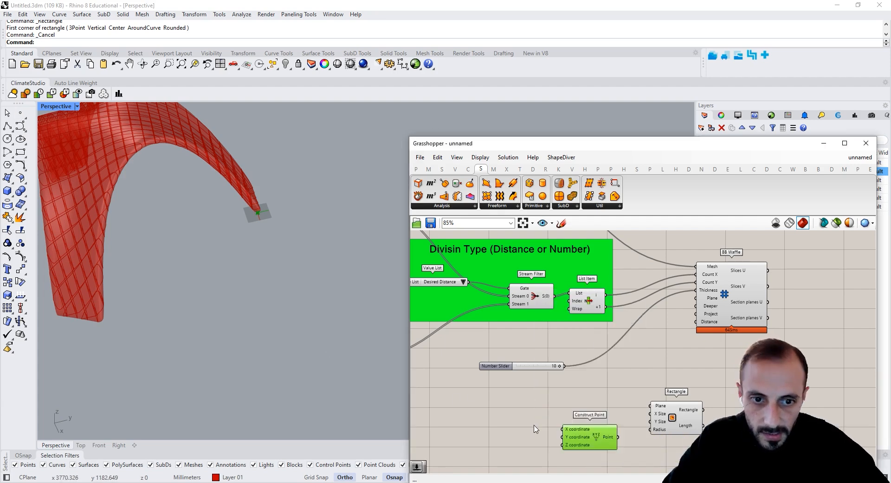
- Add a number slider, connect it to Construct Point's X coordinate and set it to 1000
{"action": "double_click", "coordinate": [534, 425]}
{"action": "type", "text": "500"}
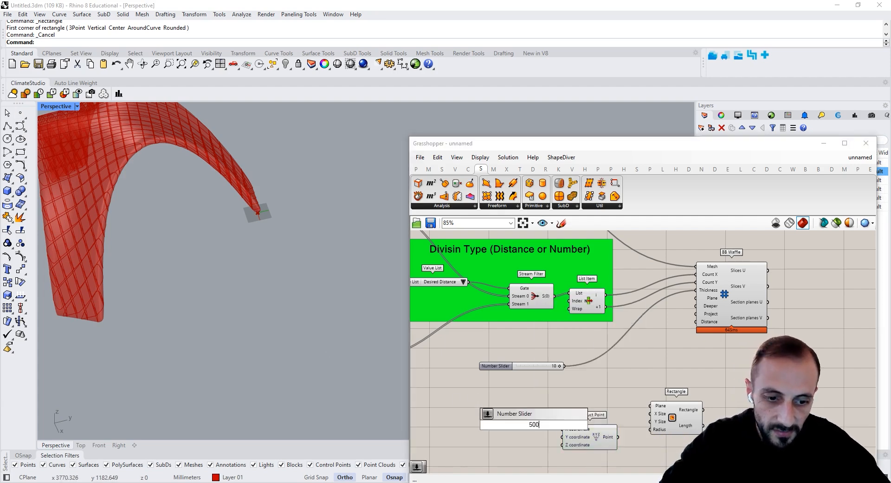
{"action": "key", "text": "Return"}
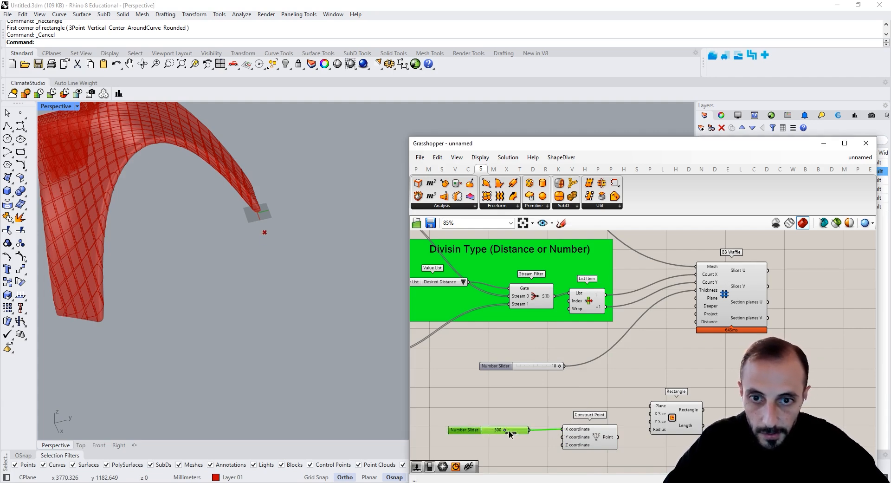
{"action": "right_click_drag", "start_coordinate": [632, 447], "coordinate": [627, 444]}
- Add an XY Plane between Construct Point and Rectangle, connecting Point to its Origin and its Plane output to Rectangle's Plane
{"action": "double_click", "coordinate": [634, 456]}
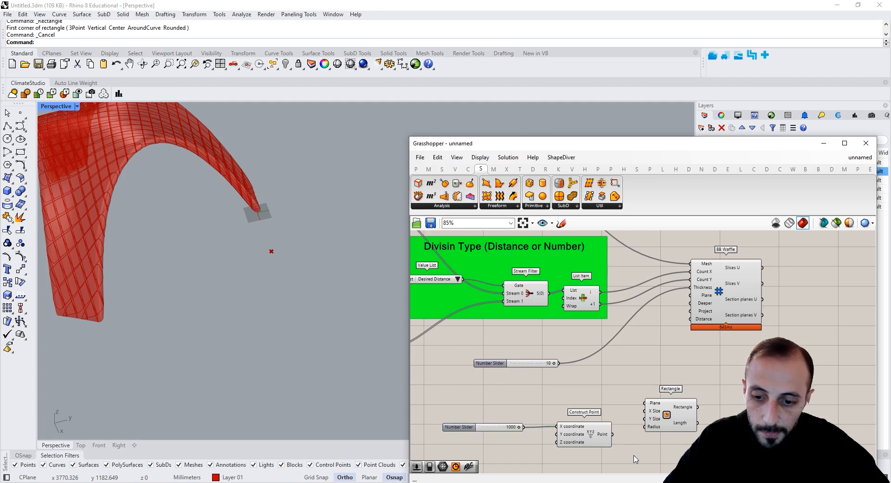
{"action": "type", "text": "xy"}
{"action": "left_click", "coordinate": [619, 444]}
{"action": "left_click_drag", "start_coordinate": [654, 422], "coordinate": [702, 429]}
{"action": "left_click_drag", "start_coordinate": [624, 459], "coordinate": [643, 432]}
{"action": "right_click_drag", "start_coordinate": [644, 444], "coordinate": [659, 427]}
{"action": "left_click_drag", "start_coordinate": [657, 383], "coordinate": [564, 428]}
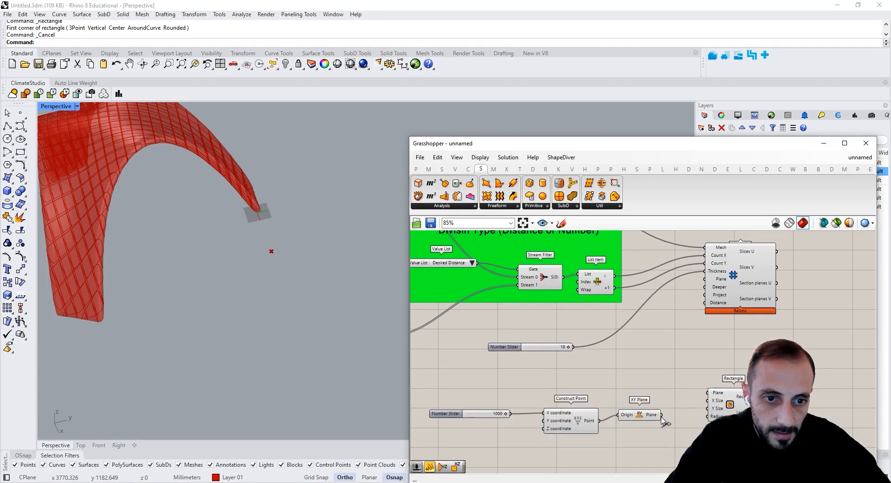
{"action": "right_click_drag", "start_coordinate": [714, 399], "coordinate": [649, 351]}
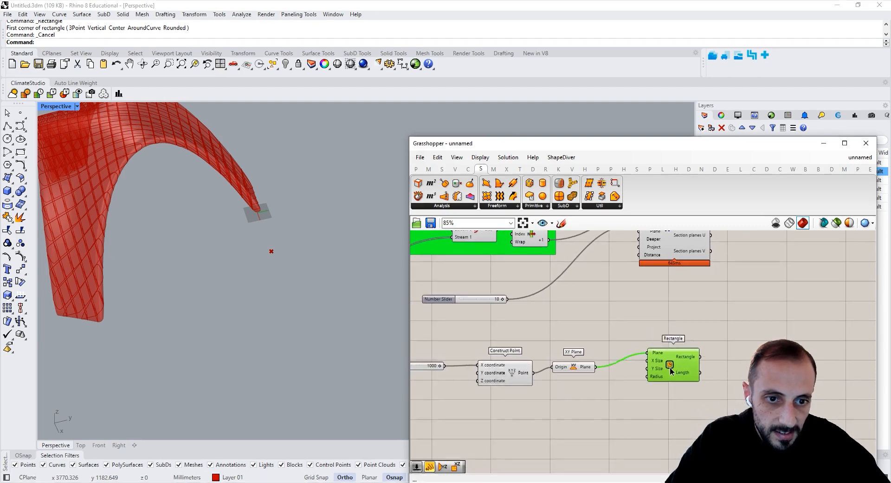
- Add a number slider set to 200, connect it to Rectangle's X Size and Y Size, and shift both away from XY Plane
{"action": "double_click", "coordinate": [614, 395]}
{"action": "type", "text": "2"}
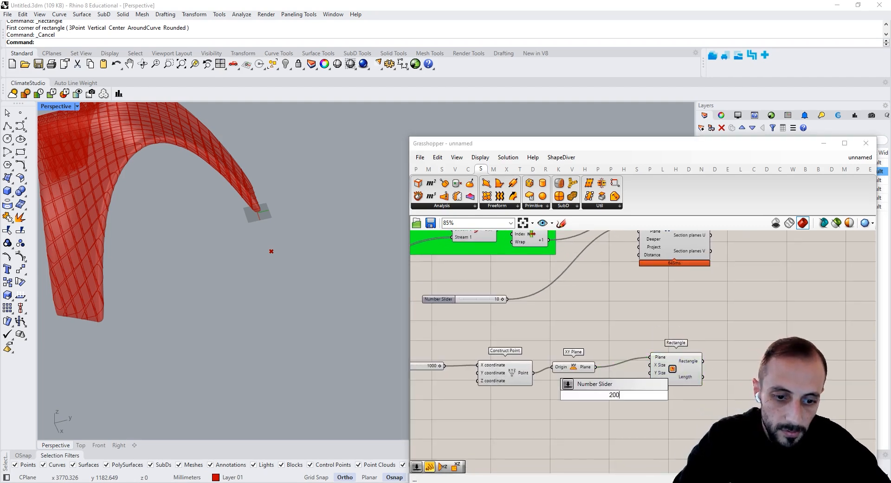
{"action": "type", "text": "00"}
{"action": "key", "text": "Return"}
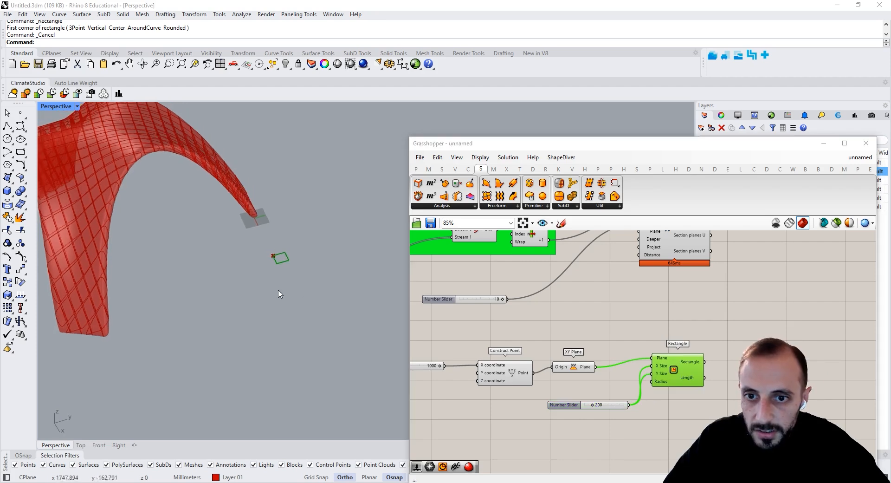
{"action": "scroll", "coordinate": [284, 269], "scroll_direction": "up", "scroll_amount": 7}
{"action": "right_click_drag", "start_coordinate": [277, 254], "coordinate": [295, 253]}
{"action": "left_click_drag", "start_coordinate": [712, 341], "coordinate": [622, 407]}
{"action": "left_click_drag", "start_coordinate": [619, 408], "coordinate": [690, 424]}
- Add a Rotate component between XY Plane and Rectangle, with the Plane output connected to its Geometry input
{"action": "left_click", "coordinate": [654, 390]}
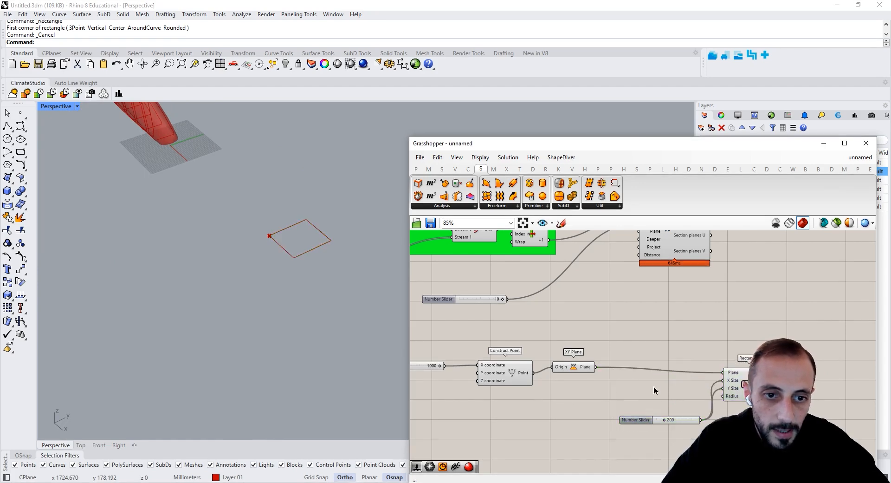
{"action": "double_click", "coordinate": [654, 390]}
{"action": "type", "text": "rota"}
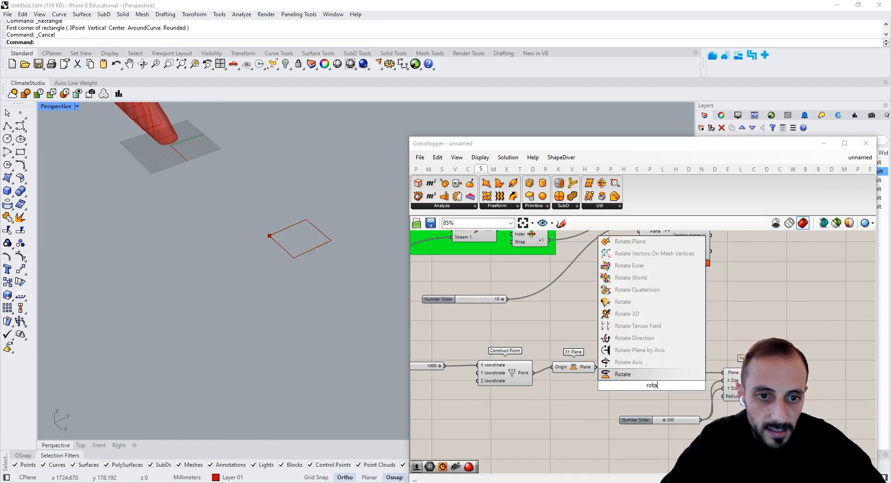
{"action": "left_click", "coordinate": [630, 375]}
{"action": "left_click_drag", "start_coordinate": [651, 374], "coordinate": [673, 386]}
{"action": "left_click", "coordinate": [606, 403]}
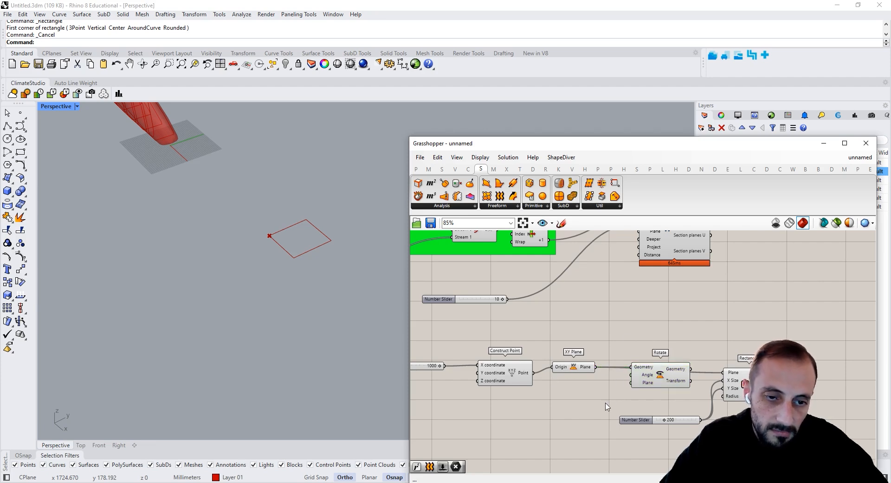
- Add a Radians component feeding Rotate's Angle and connect a number slider set to 45 to its Degrees input
{"action": "double_click", "coordinate": [605, 403]}
{"action": "type", "text": "radi"}
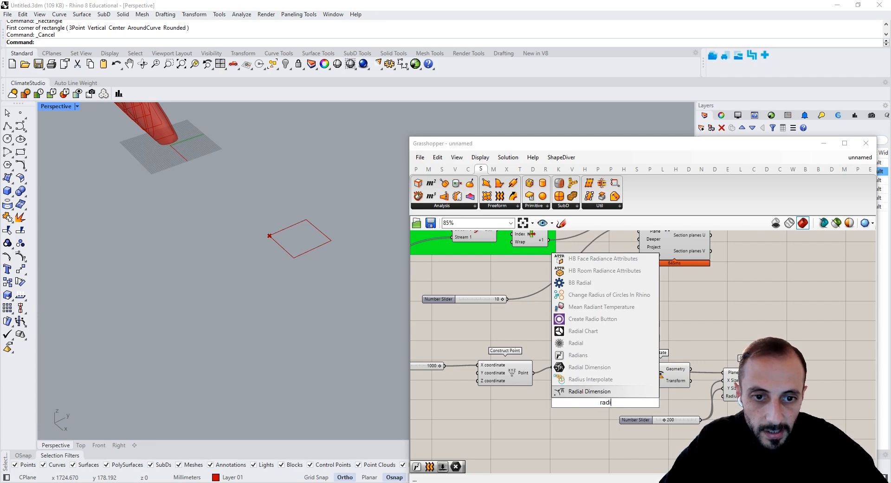
{"action": "left_click", "coordinate": [610, 355]}
{"action": "left_click_drag", "start_coordinate": [629, 415], "coordinate": [630, 431]}
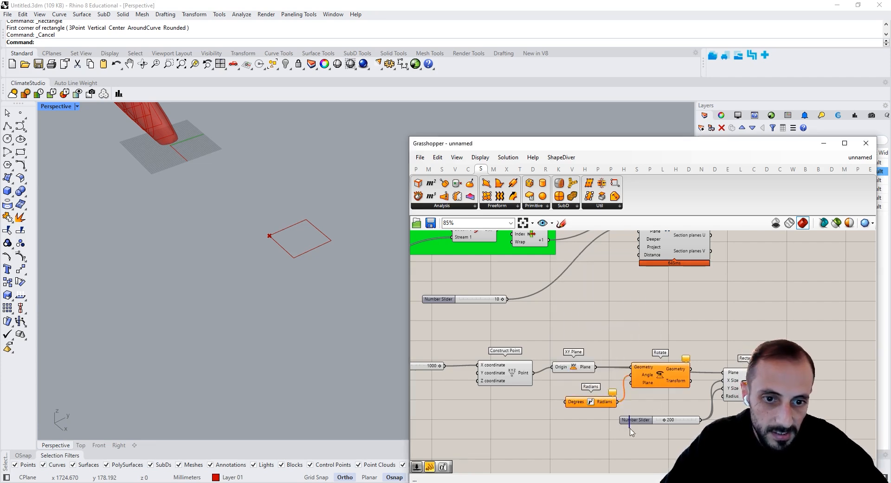
{"action": "double_click", "coordinate": [526, 416]}
{"action": "type", "text": "45"}
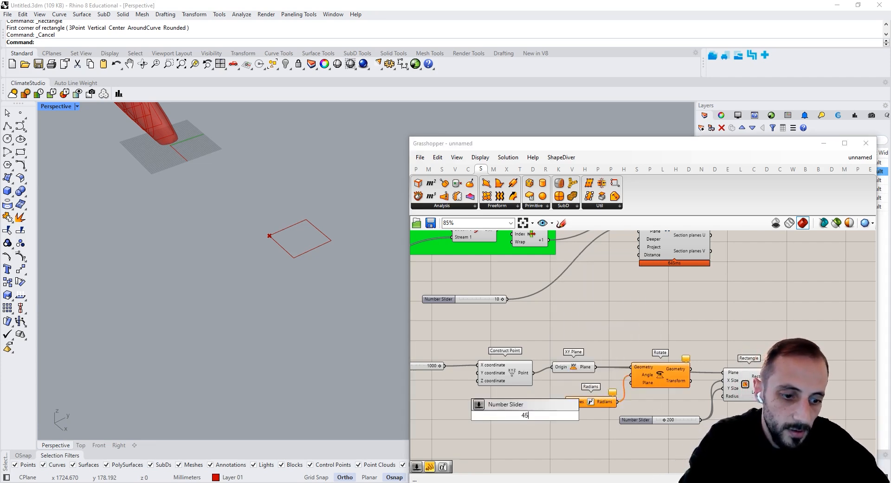
{"action": "key", "text": "Return"}
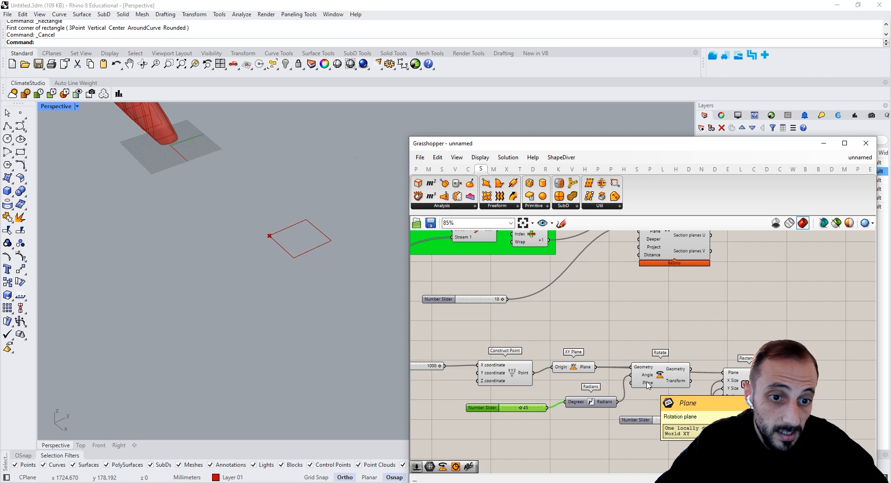
- Connect Rotate's Geometry output to Rectangle's Plane and compare the previewed rectangle with the constructed point
{"action": "left_click", "coordinate": [685, 370]}
{"action": "left_click", "coordinate": [687, 354]}
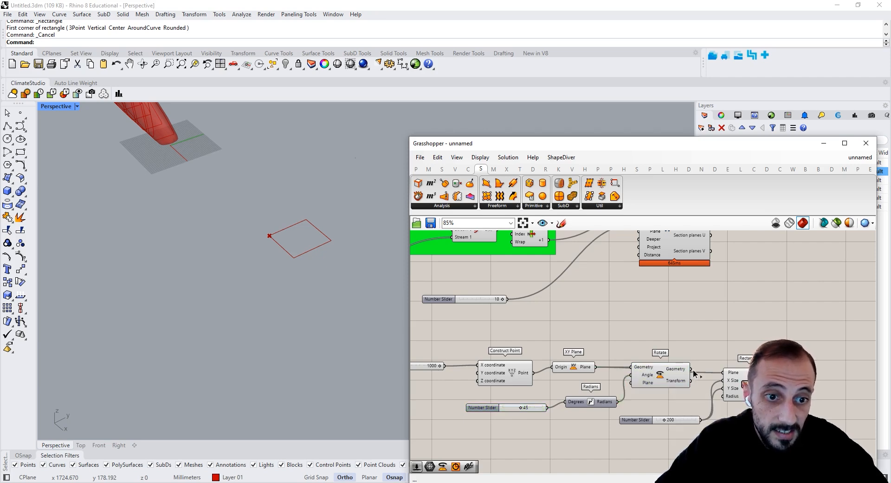
{"action": "left_click_drag", "start_coordinate": [692, 371], "coordinate": [724, 373]}
{"action": "left_click", "coordinate": [734, 373]}
{"action": "right_click_drag", "start_coordinate": [322, 271], "coordinate": [291, 274], "text": "shift"}
{"action": "scroll", "coordinate": [290, 273], "scroll_direction": "down", "scroll_amount": 7}
{"action": "scroll", "coordinate": [288, 237], "scroll_direction": "up", "scroll_amount": 6}
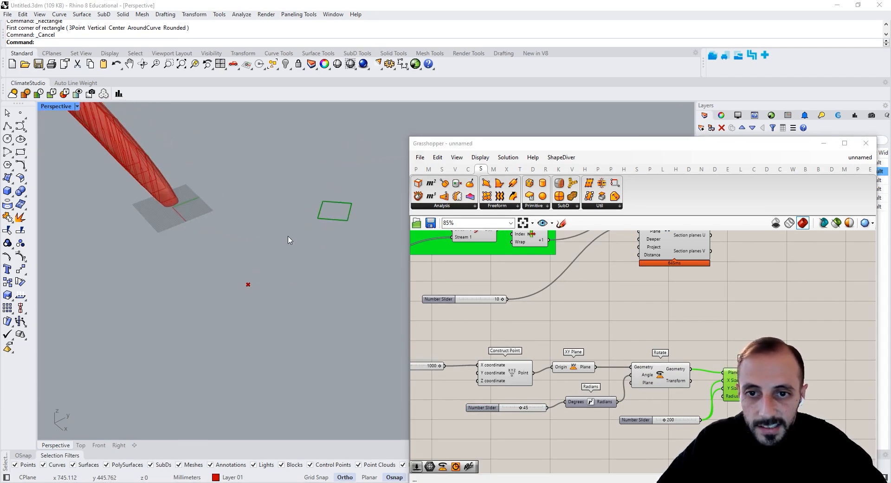
{"action": "left_click", "coordinate": [513, 372]}
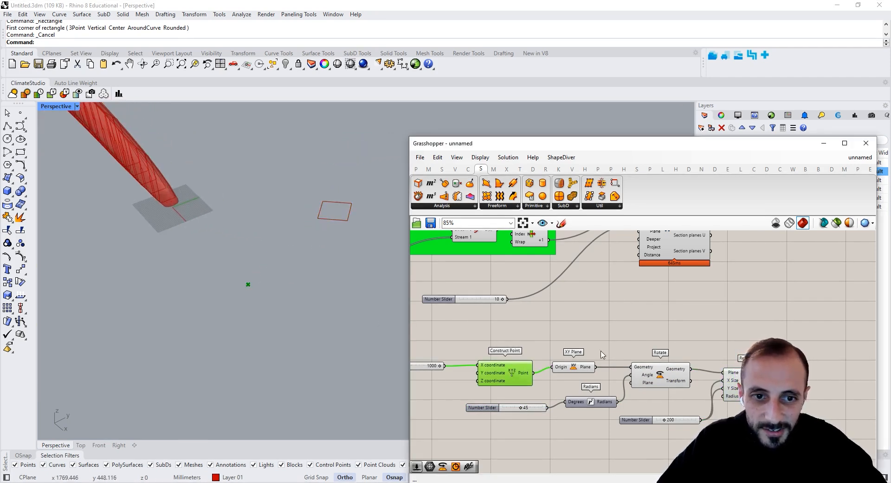
{"action": "left_click", "coordinate": [674, 378]}
{"action": "left_click", "coordinate": [574, 370]}
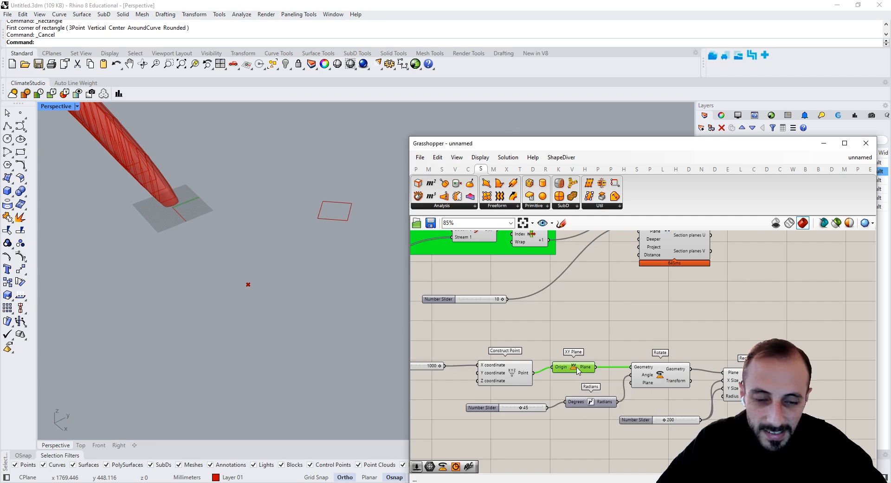
{"action": "left_click", "coordinate": [733, 381]}
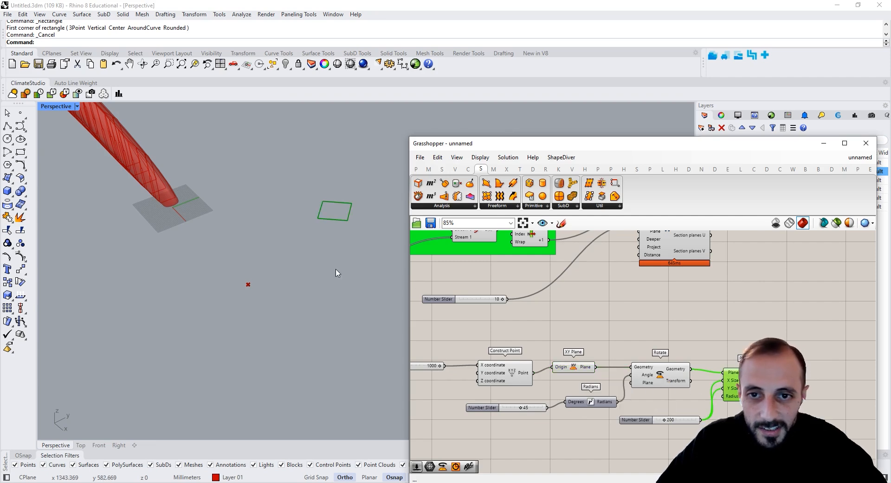
{"action": "right_click_drag", "start_coordinate": [336, 273], "coordinate": [307, 261]}
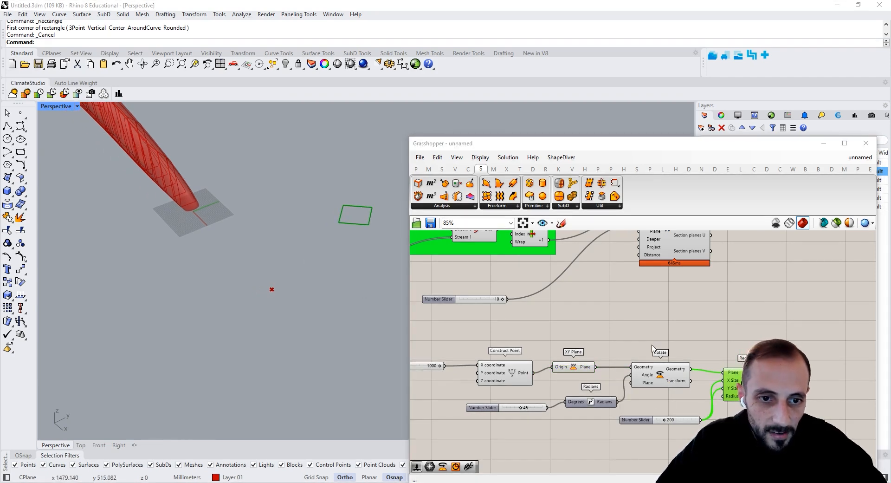
- Add a Construct Domain component below Rectangle
{"action": "right_click_drag", "start_coordinate": [652, 348], "coordinate": [671, 337]}
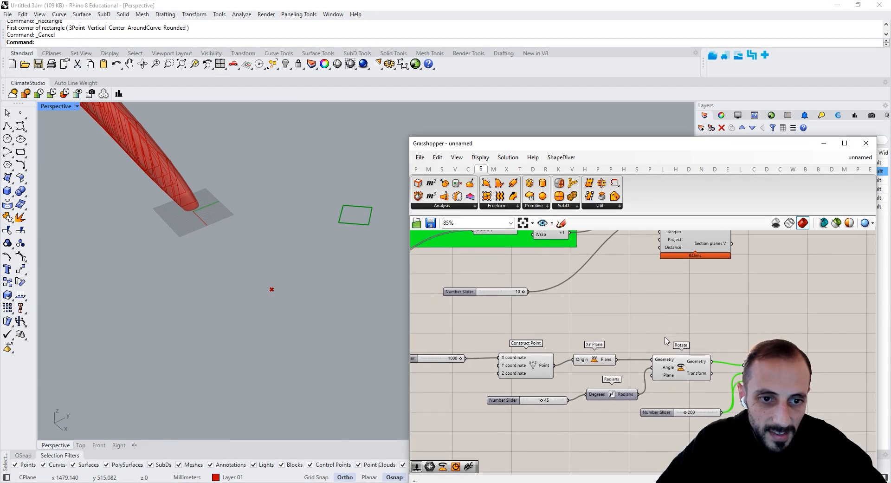
{"action": "double_click", "coordinate": [678, 422]}
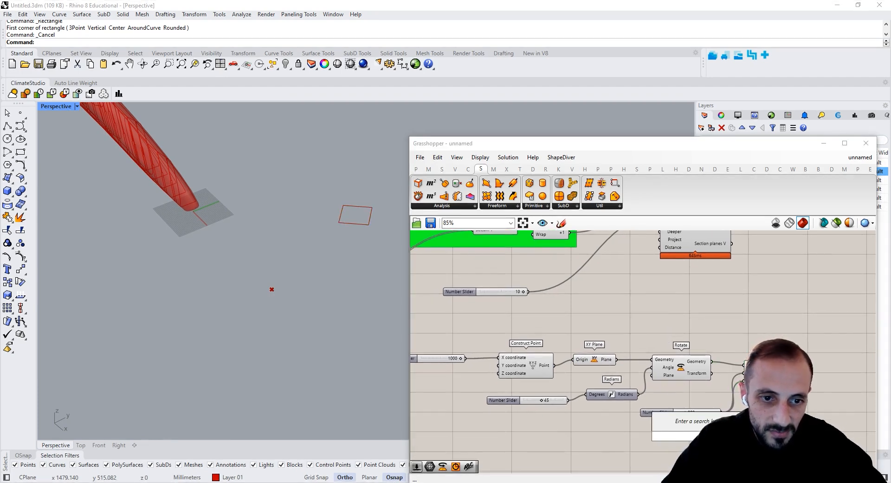
{"action": "type", "text": "construct domain"}
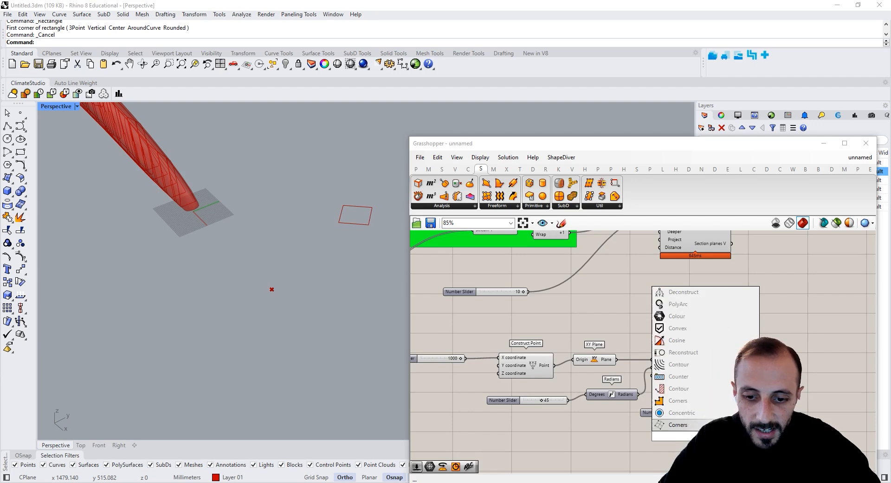
{"action": "key", "text": "Return"}
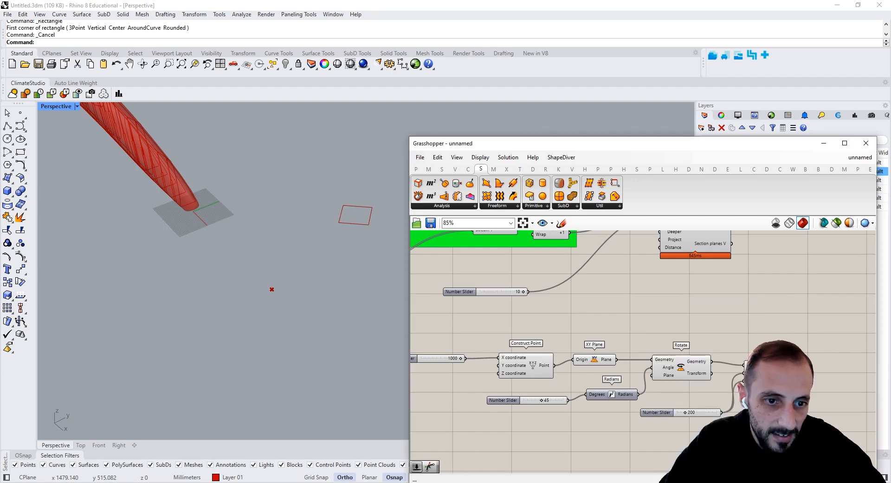
- Add a Negative component before Construct Domain and space out the neighbouring components and the 200 slider
{"action": "right_click_drag", "start_coordinate": [671, 435], "coordinate": [625, 424]}
{"action": "double_click", "coordinate": [625, 424]}
{"action": "type", "text": "neg"}
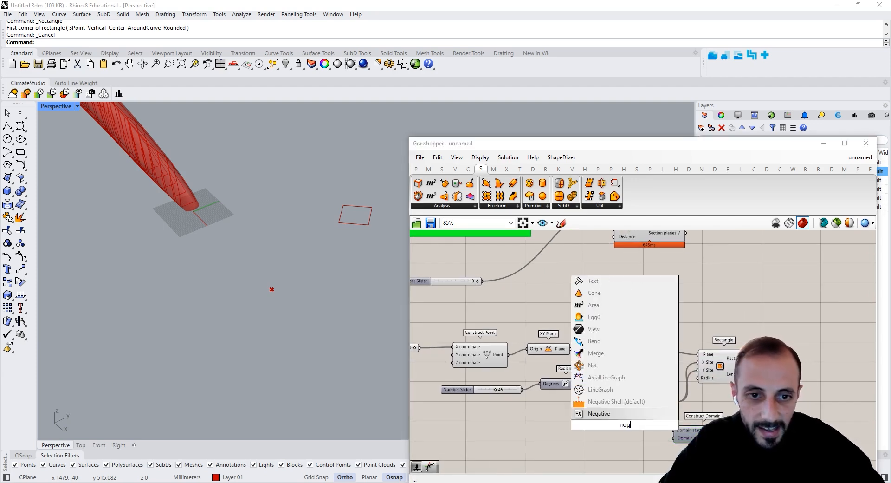
{"action": "key", "text": "Return"}
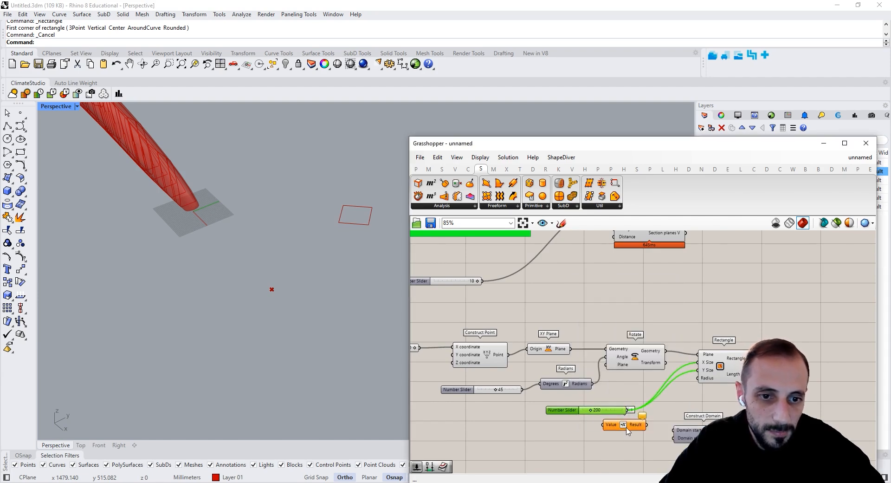
{"action": "left_click_drag", "start_coordinate": [685, 440], "coordinate": [705, 440]}
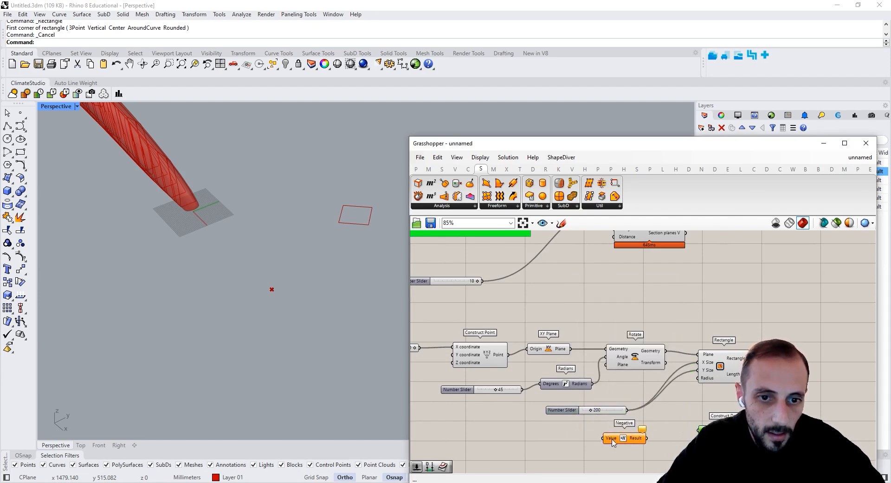
{"action": "left_click_drag", "start_coordinate": [612, 440], "coordinate": [644, 439]}
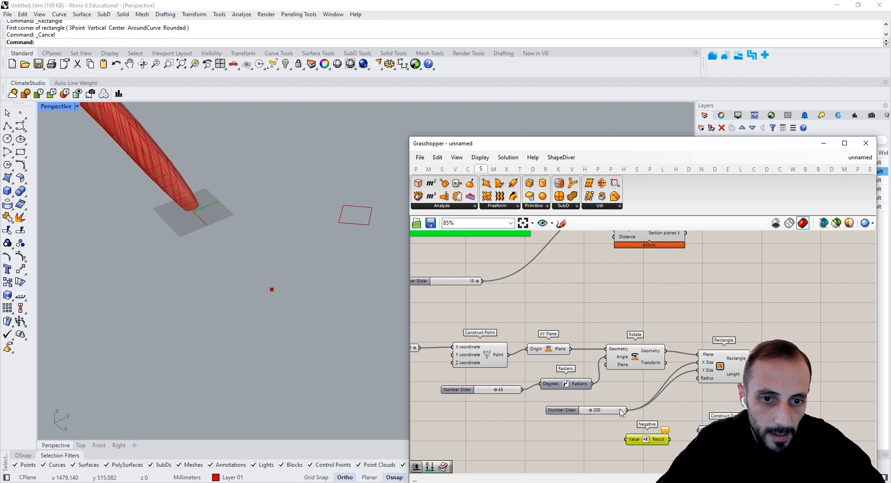
{"action": "left_click_drag", "start_coordinate": [621, 411], "coordinate": [609, 411]}
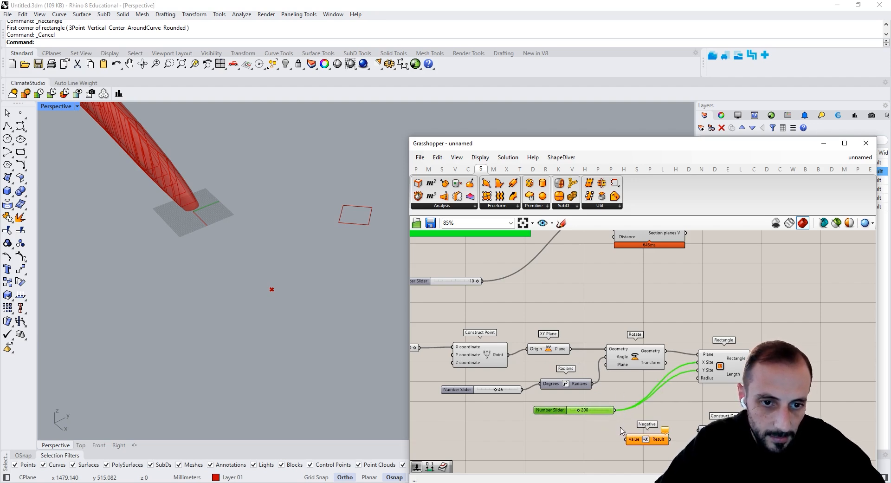
{"action": "left_click_drag", "start_coordinate": [621, 426], "coordinate": [625, 424]}
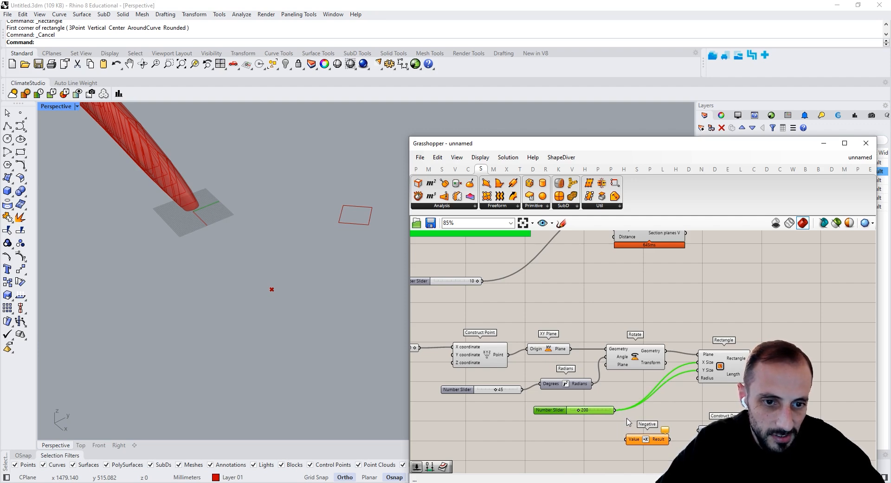
- Add a Division component with the 200 slider connected to A and a new number slider set to 2 connected to B
{"action": "double_click", "coordinate": [643, 459]}
{"action": "type", "text": "divis"}
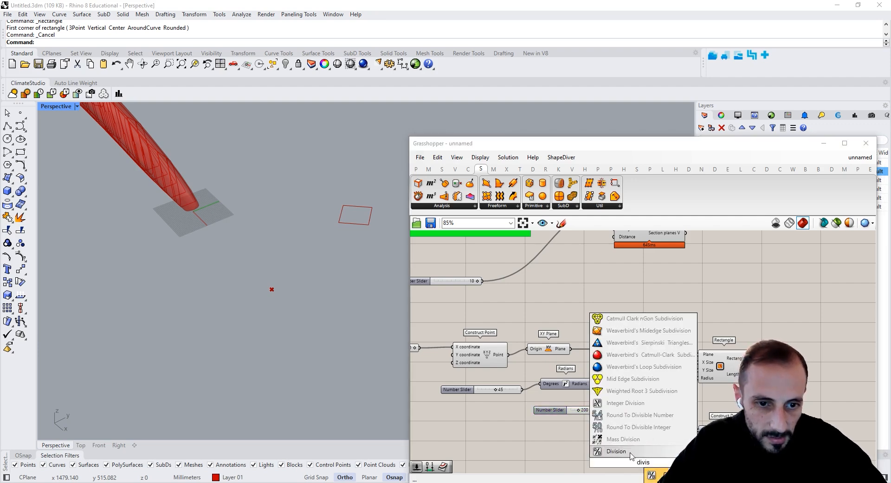
{"action": "left_click", "coordinate": [631, 452]}
{"action": "left_click_drag", "start_coordinate": [646, 440], "coordinate": [570, 439]}
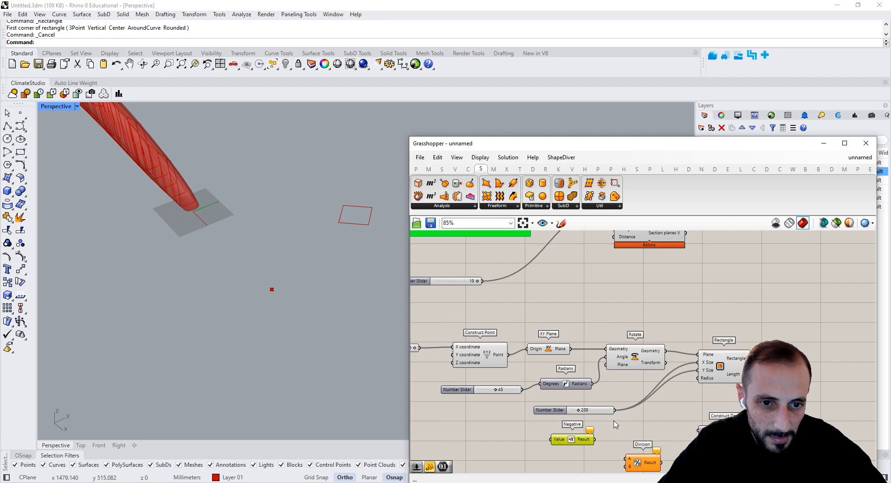
{"action": "left_click_drag", "start_coordinate": [615, 410], "coordinate": [592, 455]}
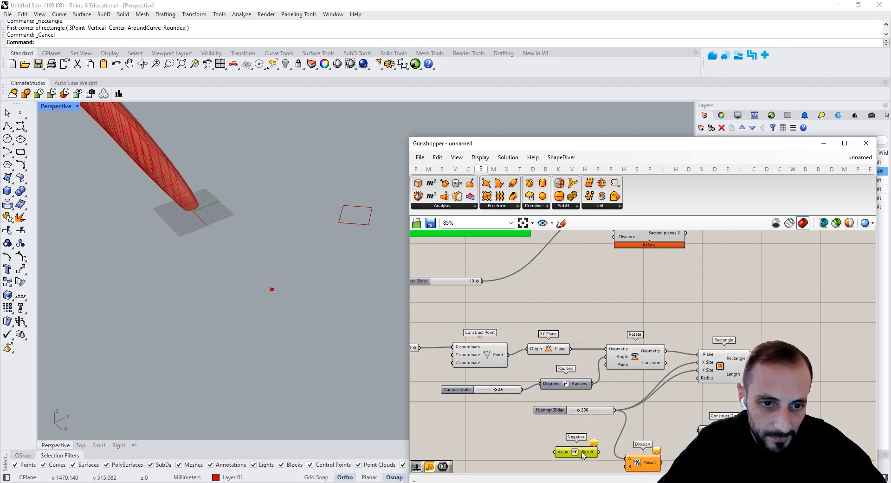
{"action": "double_click", "coordinate": [601, 447]}
{"action": "type", "text": "2"}
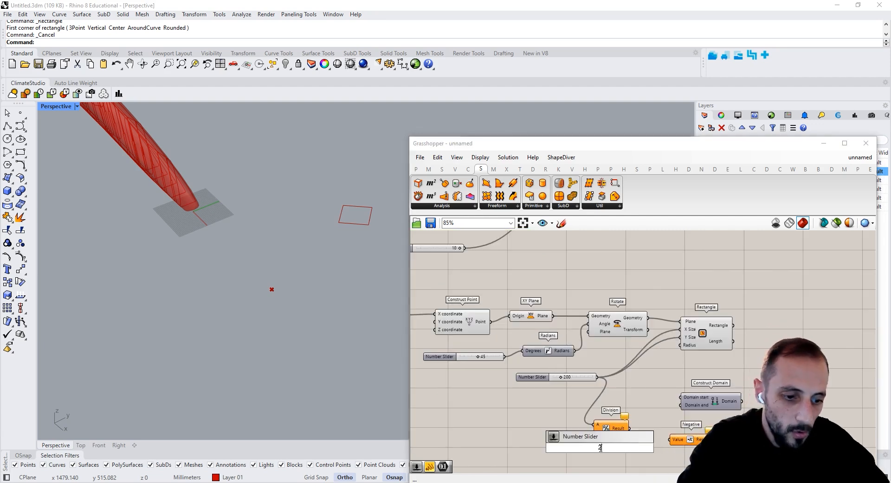
{"action": "key", "text": "Return"}
{"action": "left_click_drag", "start_coordinate": [637, 451], "coordinate": [592, 433]}
- Build a symmetric domain from the negated and plain Division results, and connect it to Rectangle's X Size and Y Size
{"action": "left_click_drag", "start_coordinate": [693, 440], "coordinate": [651, 428]}
{"action": "left_click_drag", "start_coordinate": [705, 407], "coordinate": [656, 402]}
{"action": "left_click_drag", "start_coordinate": [753, 405], "coordinate": [681, 329]}
{"action": "left_click_drag", "start_coordinate": [752, 406], "coordinate": [760, 355]}
{"action": "left_click", "coordinate": [658, 373]}
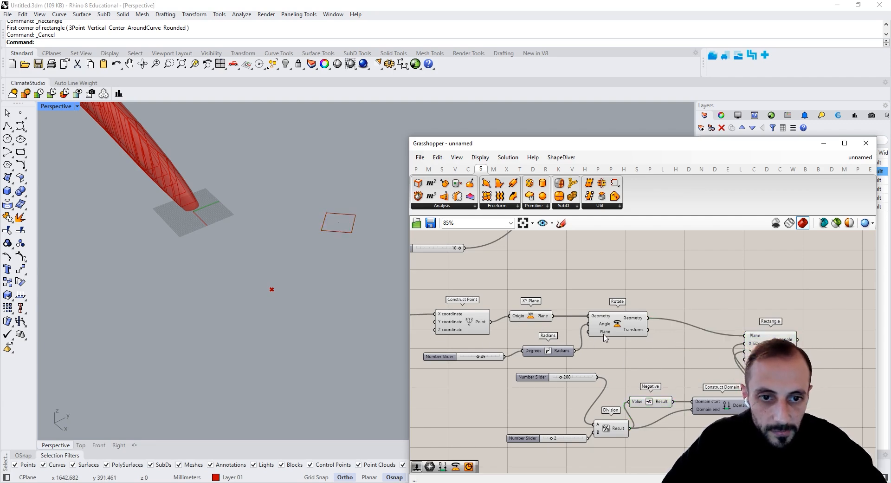
- Connect XY Plane's Plane output to Rotate's Plane input so the rectangle rotates about its own centre
{"action": "left_click_drag", "start_coordinate": [542, 321], "coordinate": [544, 324]}
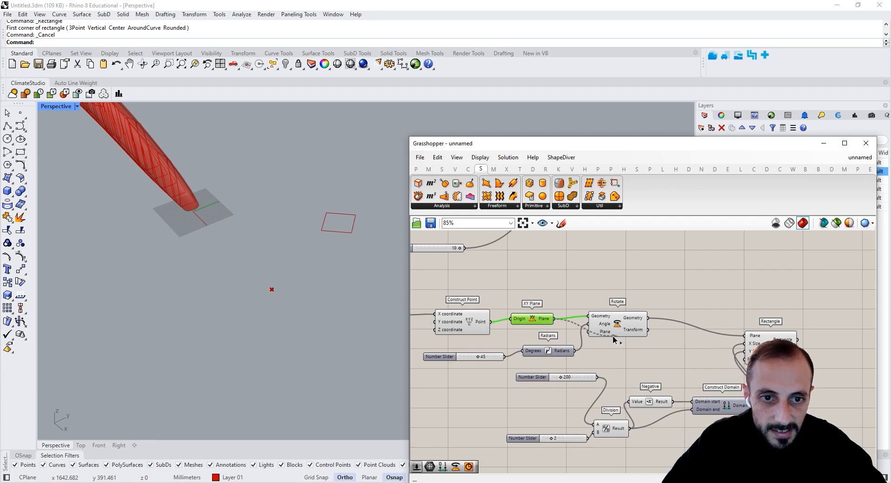
{"action": "left_click_drag", "start_coordinate": [588, 332], "coordinate": [589, 331]}
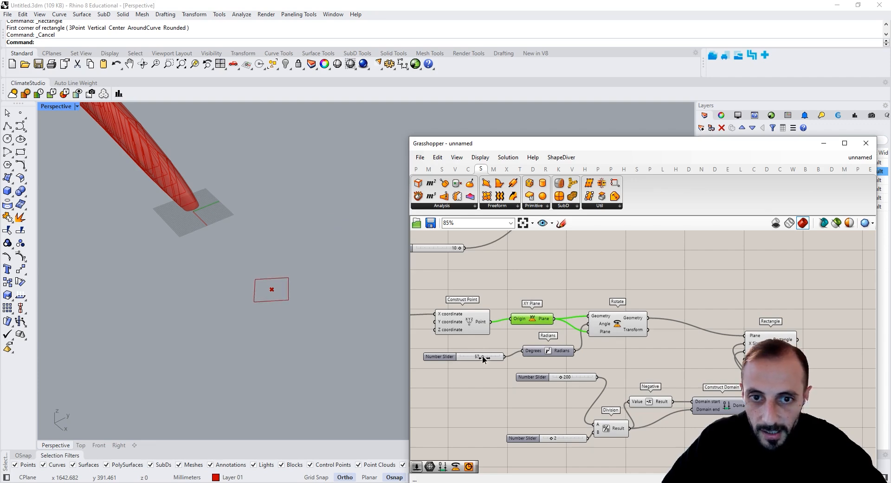
{"action": "scroll", "coordinate": [480, 358], "scroll_direction": "down", "scroll_amount": 3}
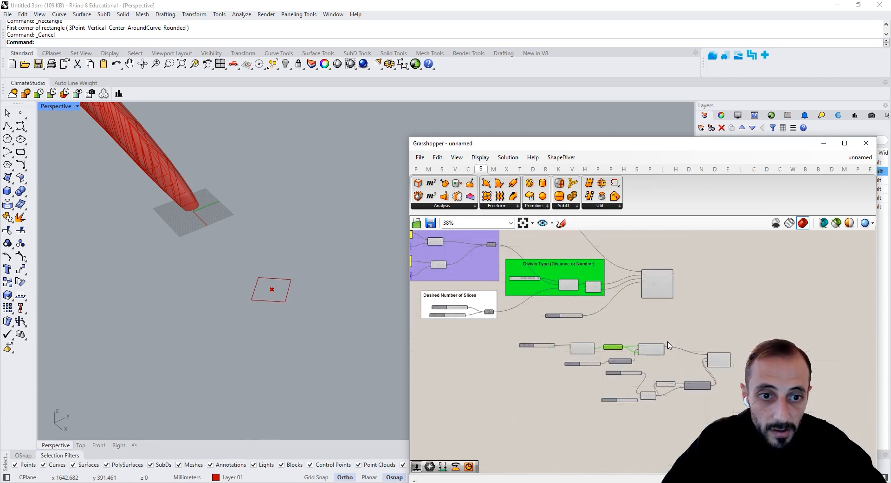
- Switch the Rhino viewport to Top view to examine the rotated square beside the whole shell
{"action": "right_click_drag", "start_coordinate": [254, 281], "coordinate": [269, 309]}
{"action": "scroll", "coordinate": [263, 295], "scroll_direction": "down", "scroll_amount": 11}
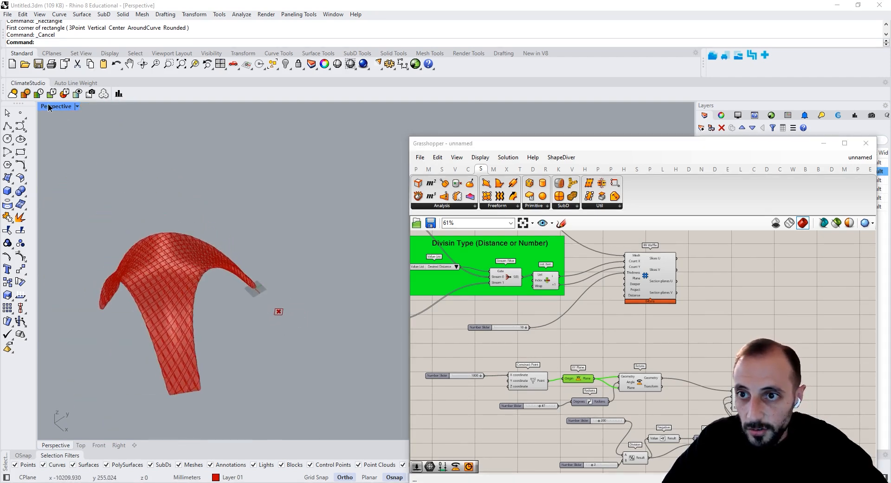
{"action": "double_click", "coordinate": [48, 107]}
{"action": "double_click", "coordinate": [46, 106]}
{"action": "scroll", "coordinate": [275, 246], "scroll_direction": "up", "scroll_amount": 3}
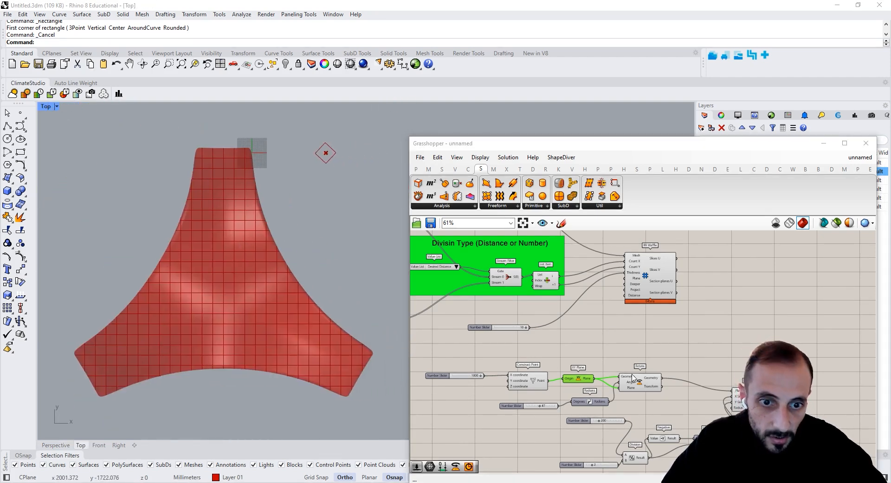
- Connect XY Plane's Plane output to BB Waffle's Plane input
{"action": "left_click_drag", "start_coordinate": [594, 382], "coordinate": [628, 296]}
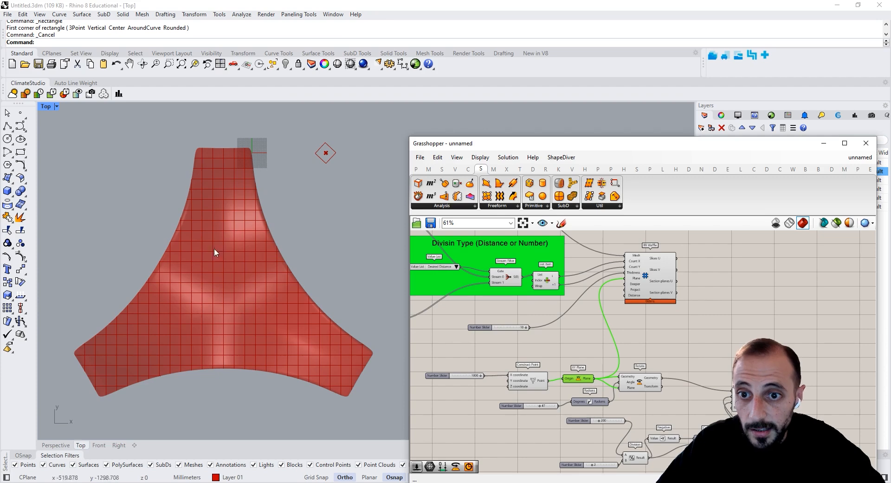
{"action": "right_click_drag", "start_coordinate": [646, 317], "coordinate": [637, 319]}
{"action": "left_click", "coordinate": [637, 287]}
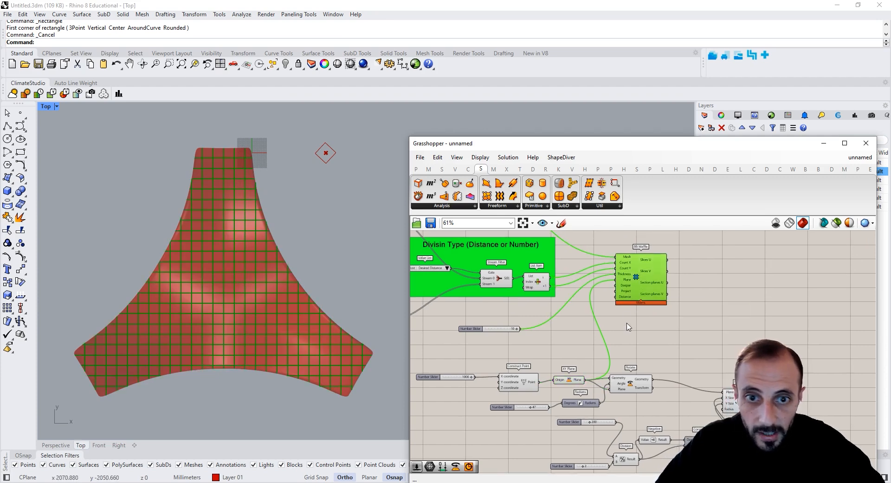
- Drive BB Waffle's Plane input from Rotate's Geometry output so the slicing grid follows the rotated plane
{"action": "scroll", "coordinate": [642, 325], "scroll_direction": "up", "scroll_amount": 2}
{"action": "left_click_drag", "start_coordinate": [588, 270], "coordinate": [607, 265]}
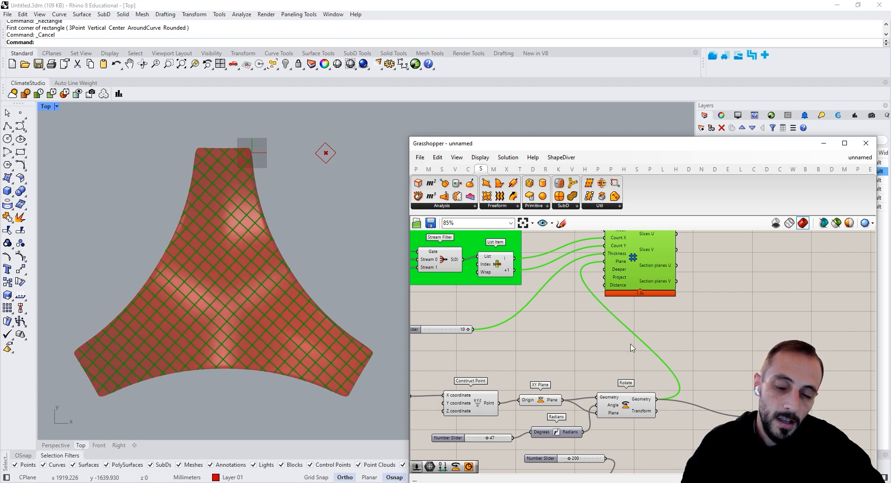
{"action": "right_click_drag", "start_coordinate": [739, 365], "coordinate": [684, 339]}
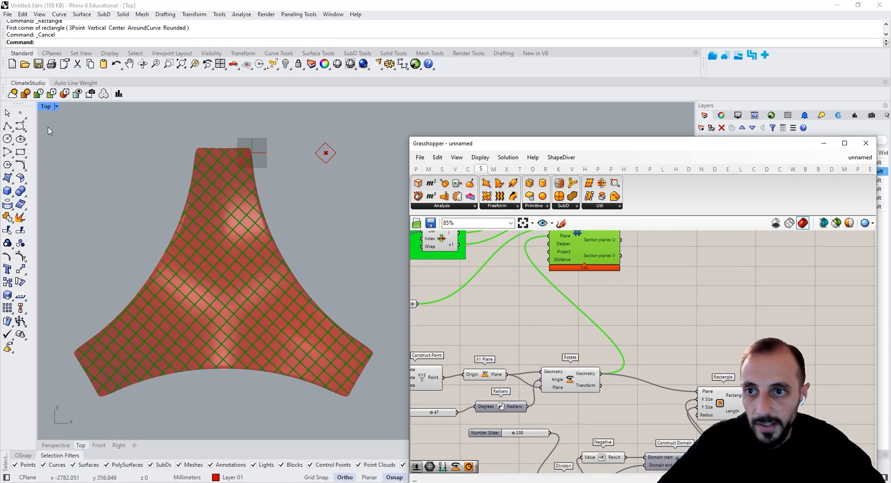
- Switch the Rhino viewport to Perspective view to examine the rectangle beside the shell
{"action": "double_click", "coordinate": [48, 107]}
{"action": "double_click", "coordinate": [393, 109]}
{"action": "right_click_drag", "start_coordinate": [288, 247], "coordinate": [297, 321]}
{"action": "left_click", "coordinate": [687, 336]}
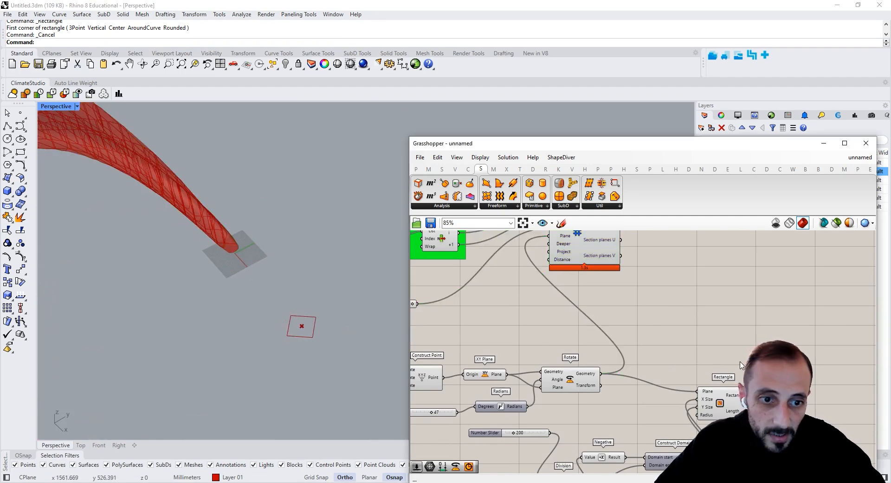
- Move the Rectangle and its size-domain components away from Rotate to make room for a second rotation
{"action": "right_click_drag", "start_coordinate": [727, 386], "coordinate": [650, 348]}
{"action": "left_click_drag", "start_coordinate": [653, 365], "coordinate": [725, 358]}
{"action": "right_click_drag", "start_coordinate": [655, 376], "coordinate": [683, 330]}
{"action": "left_click_drag", "start_coordinate": [673, 321], "coordinate": [420, 428]}
{"action": "left_click_drag", "start_coordinate": [477, 411], "coordinate": [608, 427]}
{"action": "right_click_drag", "start_coordinate": [696, 362], "coordinate": [640, 368]}
{"action": "left_click_drag", "start_coordinate": [698, 323], "coordinate": [855, 329]}
{"action": "right_click_drag", "start_coordinate": [595, 333], "coordinate": [697, 347]}
- Add a second Rotate fed by the first Rotate's Geometry, with a copied 47 slider and Radians component for its angle
{"action": "double_click", "coordinate": [674, 325]}
{"action": "type", "text": "rotate"}
{"action": "key", "text": "Return"}
{"action": "left_click_drag", "start_coordinate": [503, 368], "coordinate": [599, 432]}
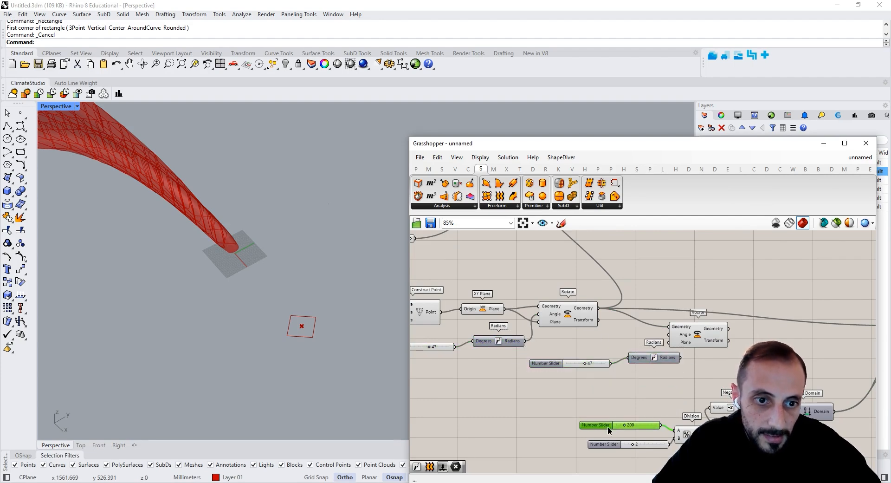
{"action": "left_click_drag", "start_coordinate": [697, 336], "coordinate": [715, 336]}
{"action": "left_click_drag", "start_coordinate": [589, 368], "coordinate": [598, 362]}
- Connect a new YZ Plane to the second Rotate's Plane input, and connect that Rotate's Geometry to Rectangle's Plane input
{"action": "left_click", "coordinate": [619, 384]}
{"action": "double_click", "coordinate": [619, 384]}
{"action": "type", "text": "u"}
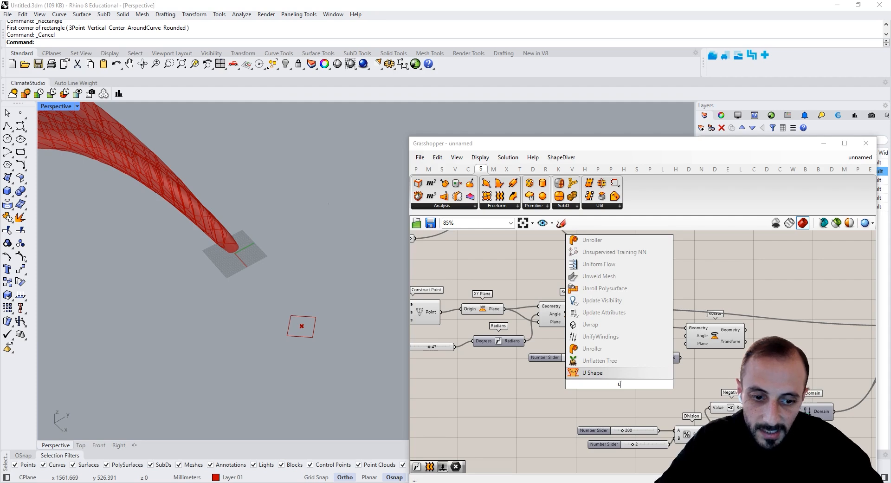
{"action": "key", "text": "BackSpace"}
{"action": "type", "text": "y"}
{"action": "left_click_drag", "start_coordinate": [659, 320], "coordinate": [847, 328]}
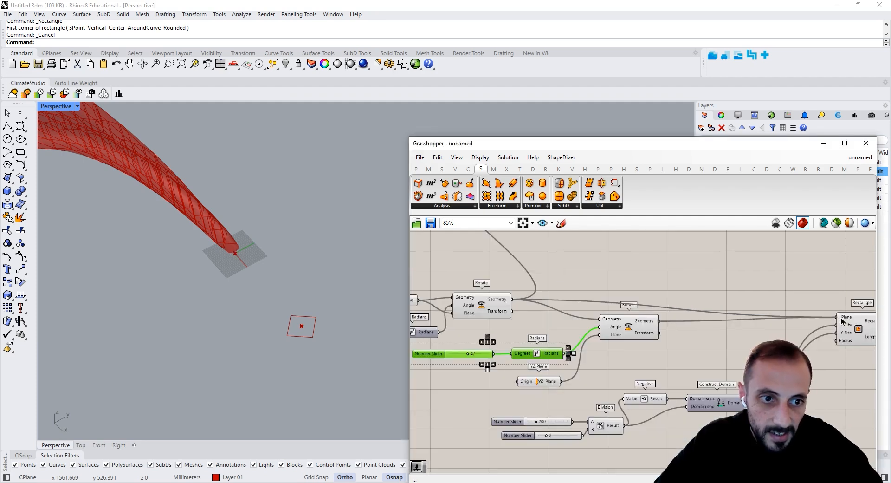
{"action": "right_click_drag", "start_coordinate": [354, 334], "coordinate": [294, 308]}
{"action": "right_click_drag", "start_coordinate": [290, 310], "coordinate": [295, 314]}
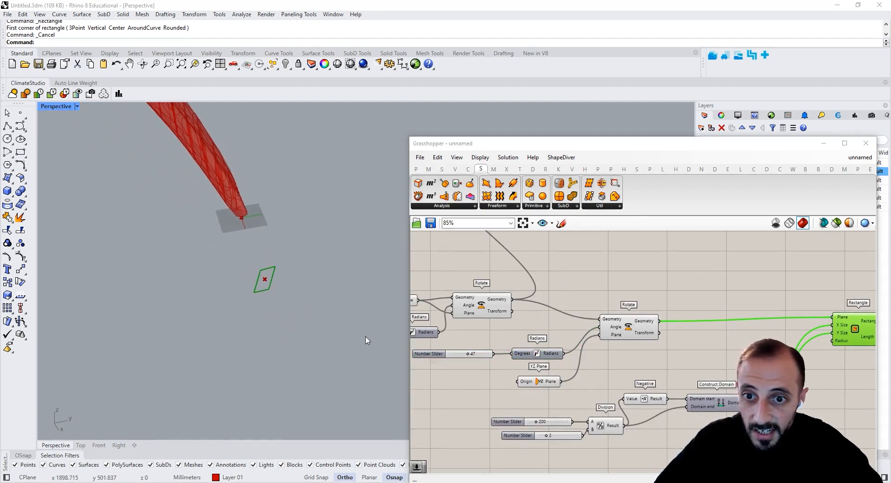
- Move the first rotation's components away from the second rotation's components to separate the two sets
{"action": "right_click_drag", "start_coordinate": [608, 355], "coordinate": [668, 381]}
{"action": "left_click", "coordinate": [670, 328]}
{"action": "right_click_drag", "start_coordinate": [670, 333], "coordinate": [673, 352]}
{"action": "scroll", "coordinate": [674, 353], "scroll_direction": "down", "scroll_amount": 2}
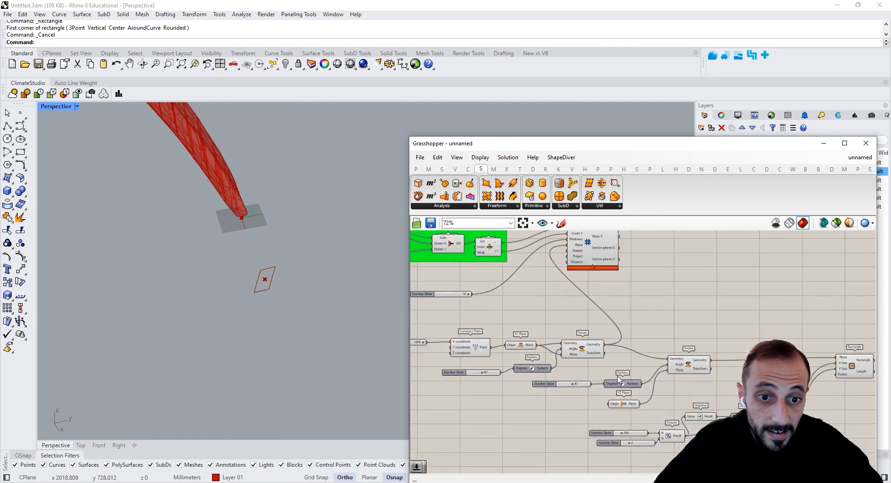
{"action": "scroll", "coordinate": [620, 379], "scroll_direction": "up", "scroll_amount": 1}
{"action": "right_click_drag", "start_coordinate": [609, 354], "coordinate": [670, 349]}
{"action": "left_click_drag", "start_coordinate": [674, 320], "coordinate": [435, 370]}
{"action": "left_click_drag", "start_coordinate": [510, 366], "coordinate": [452, 356]}
{"action": "right_click_drag", "start_coordinate": [607, 338], "coordinate": [671, 342]}
- Group the first rotation's slider, Radians, XY Plane and Rotate components, and move Construct Point clear of the group
{"action": "left_click_drag", "start_coordinate": [671, 304], "coordinate": [532, 363]}
{"action": "key", "text": "ctrl+g"}
{"action": "right_click_drag", "start_coordinate": [537, 369], "coordinate": [615, 367]}
{"action": "left_click_drag", "start_coordinate": [512, 326], "coordinate": [469, 348]}
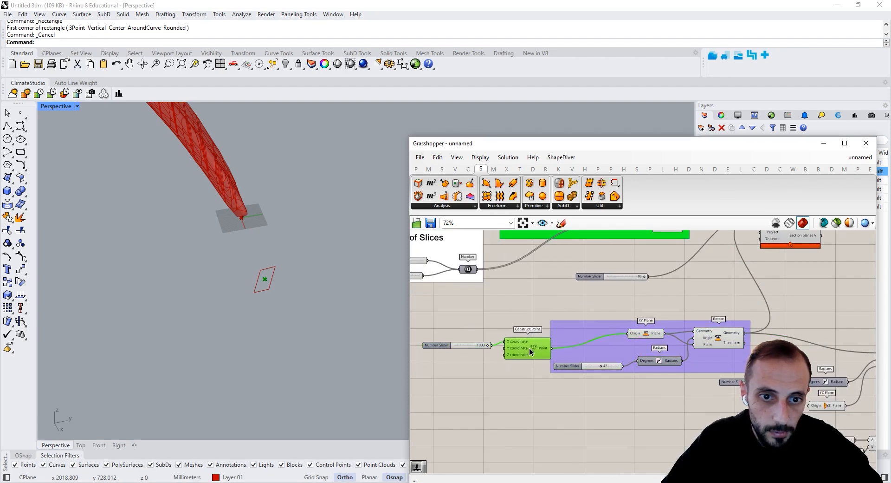
- Space out and group the second rotation's slider, Radians, YZ Plane and Rotate components
{"action": "right_click_drag", "start_coordinate": [753, 394], "coordinate": [595, 377]}
{"action": "left_click_drag", "start_coordinate": [768, 312], "coordinate": [606, 394]}
{"action": "left_click_drag", "start_coordinate": [672, 391], "coordinate": [707, 377]}
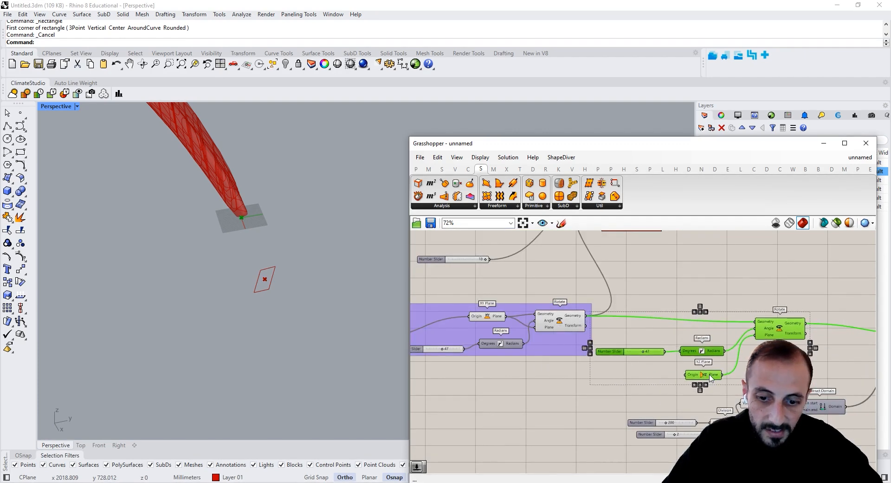
{"action": "key", "text": "ctrl+g"}
{"action": "left_click", "coordinate": [758, 285]}
- Connect the second Rotate's Geometry output to BB Waffle's Plane input and examine the tilted slices on the shell
{"action": "scroll", "coordinate": [752, 325], "scroll_direction": "down", "scroll_amount": 4}
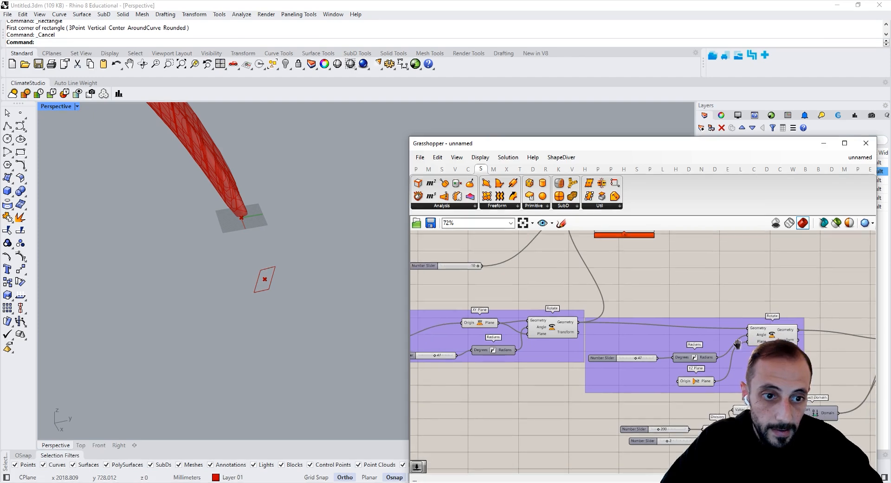
{"action": "scroll", "coordinate": [682, 288], "scroll_direction": "up", "scroll_amount": 5}
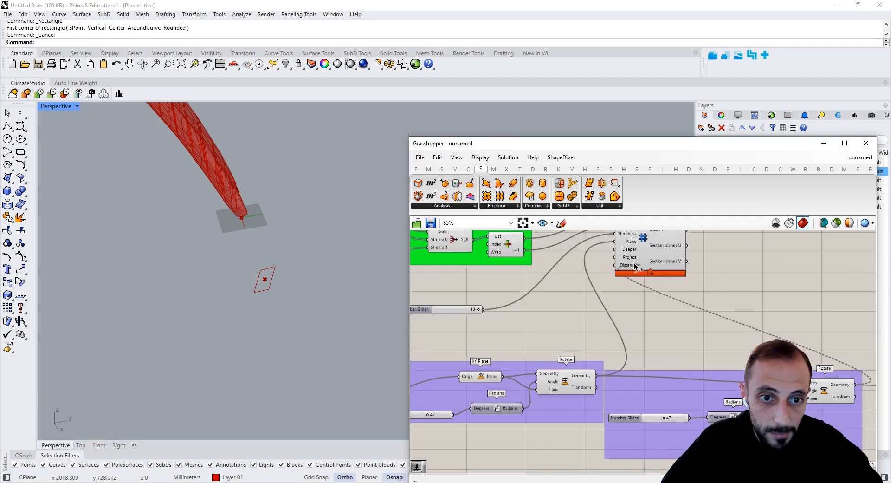
{"action": "right_click_drag", "start_coordinate": [207, 246], "coordinate": [178, 274]}
{"action": "scroll", "coordinate": [179, 273], "scroll_direction": "up", "scroll_amount": 8}
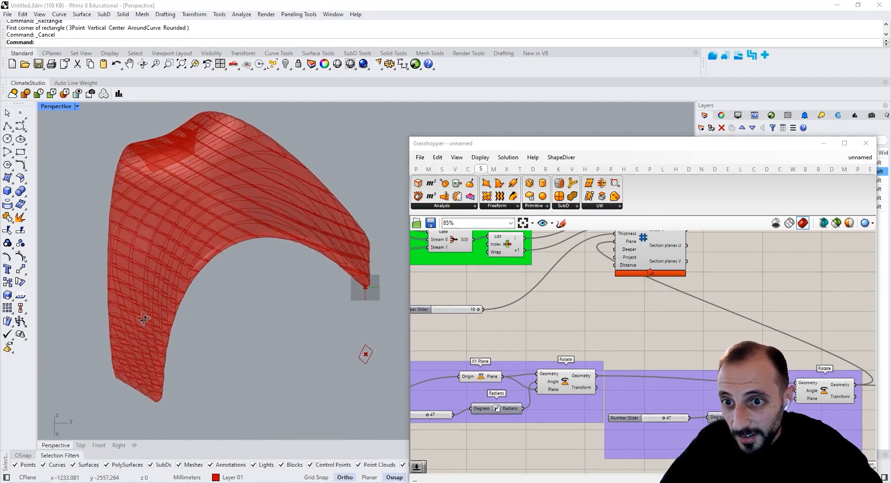
{"action": "right_click_drag", "start_coordinate": [217, 302], "coordinate": [190, 302]}
- Set the second rotation's angle slider to 60
{"action": "right_click_drag", "start_coordinate": [746, 372], "coordinate": [682, 369]}
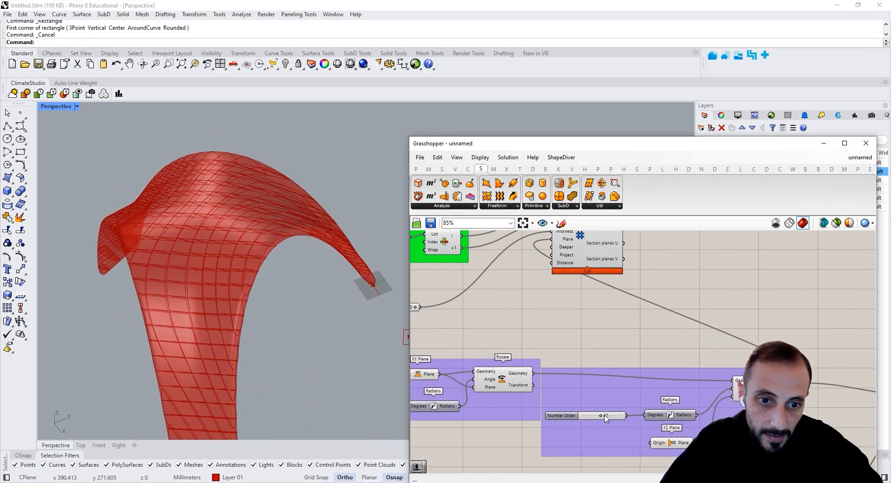
{"action": "mouse_move", "coordinate": [596, 418]}
{"action": "left_mouse_down"}
{"action": "mouse_move", "coordinate": [586, 418]}
{"action": "mouse_move", "coordinate": [606, 416]}
{"action": "left_mouse_up"}
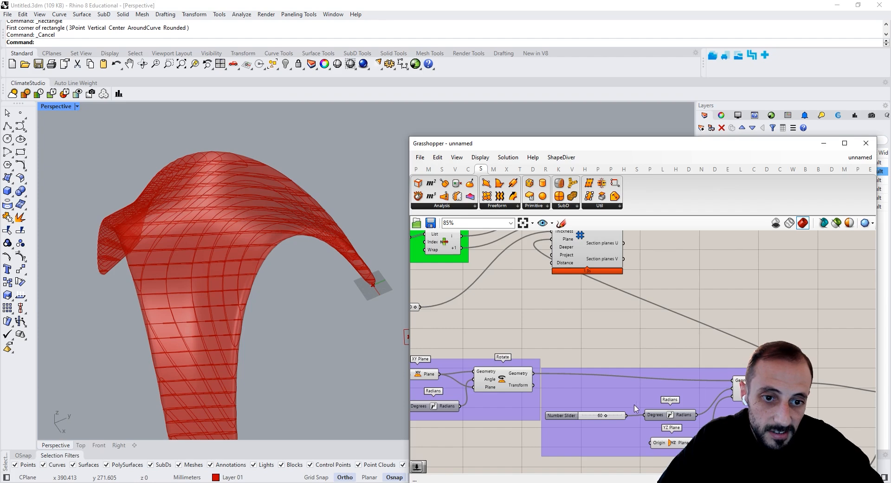
{"action": "scroll", "coordinate": [635, 408], "scroll_direction": "down", "scroll_amount": 4}
- Move the Rectangle and its size-domain components away from the second group to make room for a third rotation
{"action": "left_click_drag", "start_coordinate": [748, 367], "coordinate": [841, 368]}
{"action": "left_click_drag", "start_coordinate": [691, 434], "coordinate": [524, 409]}
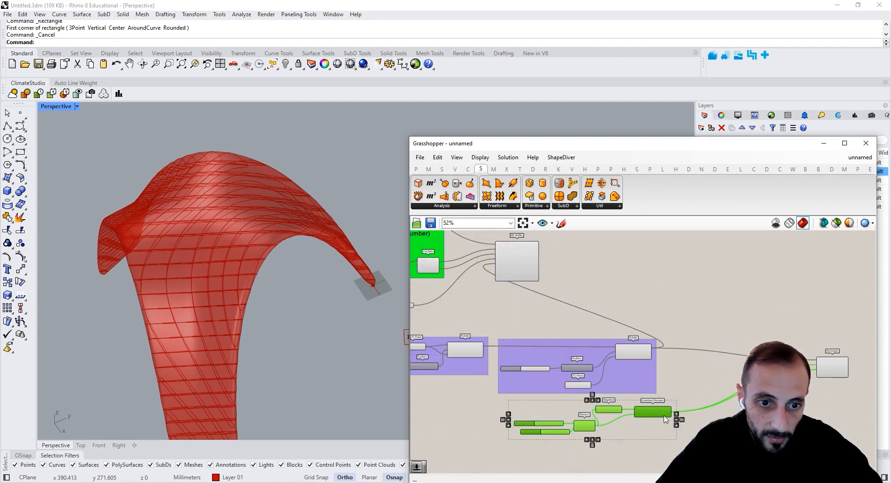
{"action": "key", "text": "Delete"}
{"action": "scroll", "coordinate": [696, 378], "scroll_direction": "up", "scroll_amount": 4}
- Add a third Rotate component after the second rotation group
{"action": "double_click", "coordinate": [698, 375]}
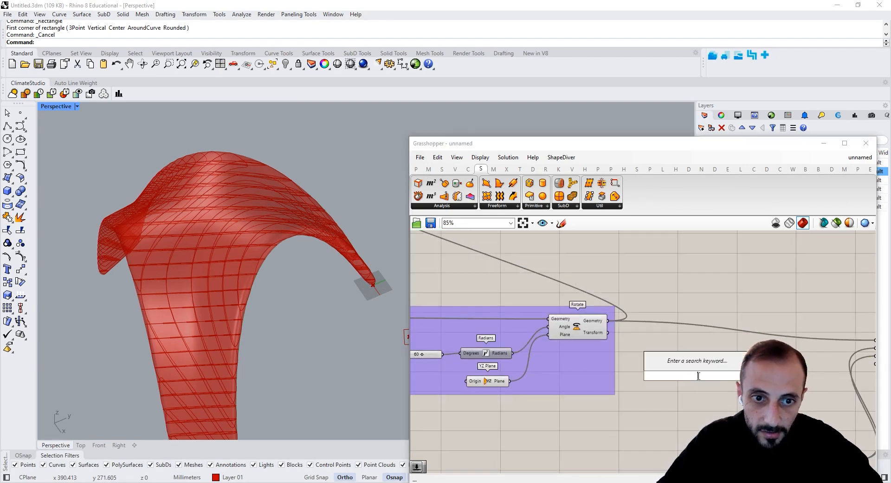
{"action": "type", "text": "rota"}
{"action": "key", "text": "Return"}
{"action": "right_click_drag", "start_coordinate": [692, 372], "coordinate": [763, 364]}
- Feed the third Rotate with the second Rotate's Geometry and an angle from a copied 60 slider and Radians component
{"action": "left_click_drag", "start_coordinate": [438, 413], "coordinate": [707, 425]}
{"action": "left_click", "coordinate": [493, 349]}
{"action": "left_click", "coordinate": [558, 347], "text": "shift"}
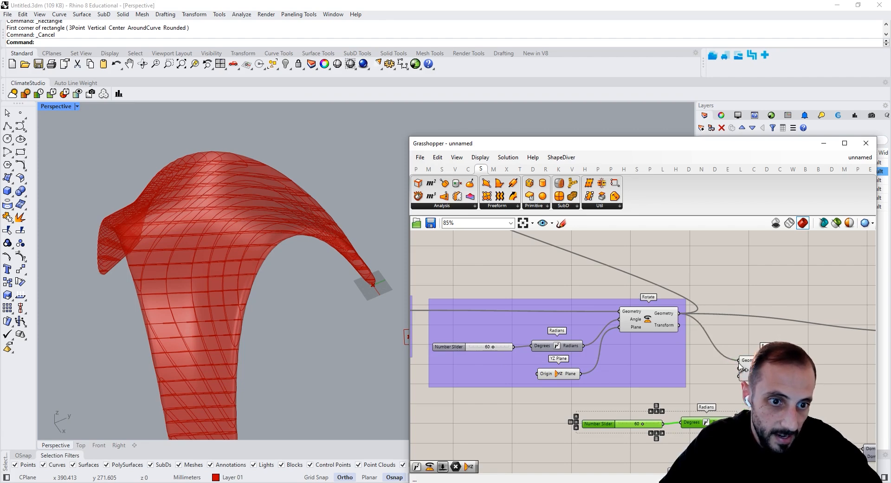
{"action": "left_click_drag", "start_coordinate": [731, 369], "coordinate": [737, 368]}
{"action": "right_click_drag", "start_coordinate": [735, 370], "coordinate": [592, 364]}
{"action": "left_click_drag", "start_coordinate": [633, 362], "coordinate": [715, 302]}
{"action": "left_click_drag", "start_coordinate": [573, 436], "coordinate": [476, 412]}
{"action": "left_click_drag", "start_coordinate": [575, 420], "coordinate": [705, 365]}
{"action": "right_click_drag", "start_coordinate": [843, 347], "coordinate": [763, 359]}
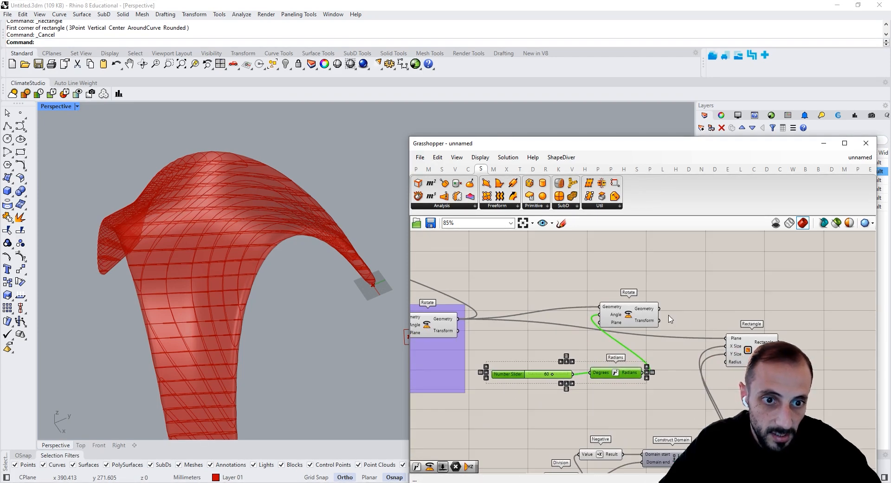
- Connect a new XZ Plane to the third Rotate's Plane input, and connect that Rotate's Geometry to Rectangle's Plane input
{"action": "double_click", "coordinate": [643, 402]}
{"action": "type", "text": "xz"}
{"action": "key", "text": "Return"}
{"action": "left_click_drag", "start_coordinate": [665, 403], "coordinate": [674, 323]}
{"action": "left_click_drag", "start_coordinate": [734, 310], "coordinate": [726, 338]}
{"action": "left_click_drag", "start_coordinate": [744, 348], "coordinate": [739, 350]}
- Reconnect Rectangle's Plane input to the second Rotate's Geometry output to compare the rectangle's position
{"action": "right_click_drag", "start_coordinate": [359, 321], "coordinate": [309, 317], "text": "shift"}
{"action": "left_click", "coordinate": [439, 326]}
{"action": "right_click_drag", "start_coordinate": [499, 341], "coordinate": [610, 347]}
{"action": "scroll", "coordinate": [640, 347], "scroll_direction": "down", "scroll_amount": 1}
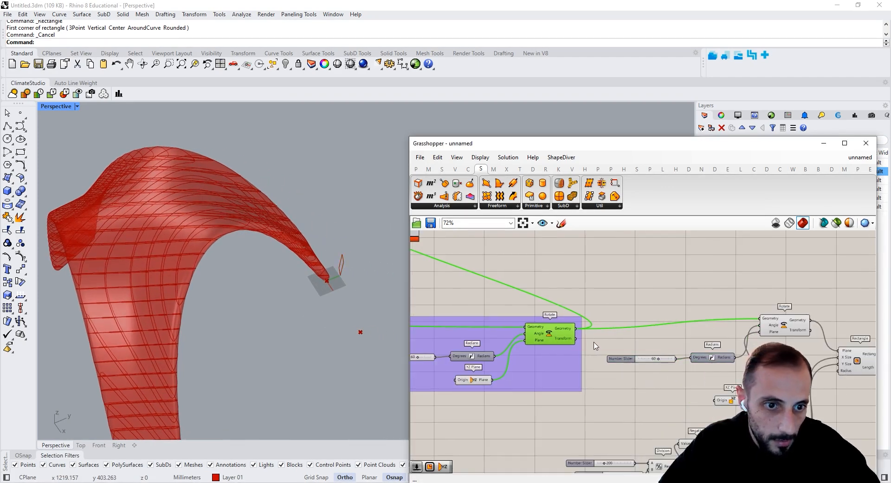
{"action": "left_click", "coordinate": [717, 360]}
{"action": "right_click_drag", "start_coordinate": [710, 355], "coordinate": [689, 355]}
{"action": "left_click", "coordinate": [836, 361]}
{"action": "right_click_drag", "start_coordinate": [623, 341], "coordinate": [648, 344]}
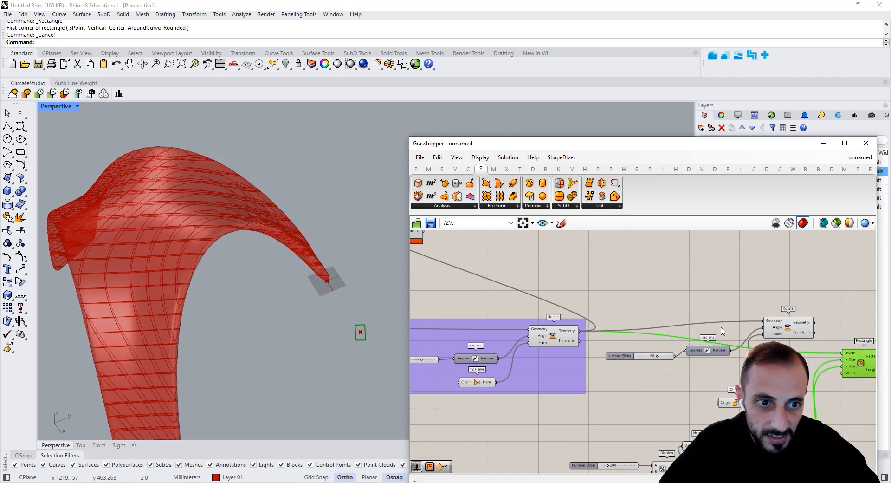
- Connect Construct Point's Point output to the Origin inputs of both YZ Plane and XZ Plane
{"action": "left_click_drag", "start_coordinate": [737, 401], "coordinate": [712, 396]}
{"action": "right_click_drag", "start_coordinate": [604, 400], "coordinate": [724, 400]}
{"action": "right_click_drag", "start_coordinate": [468, 357], "coordinate": [561, 369]}
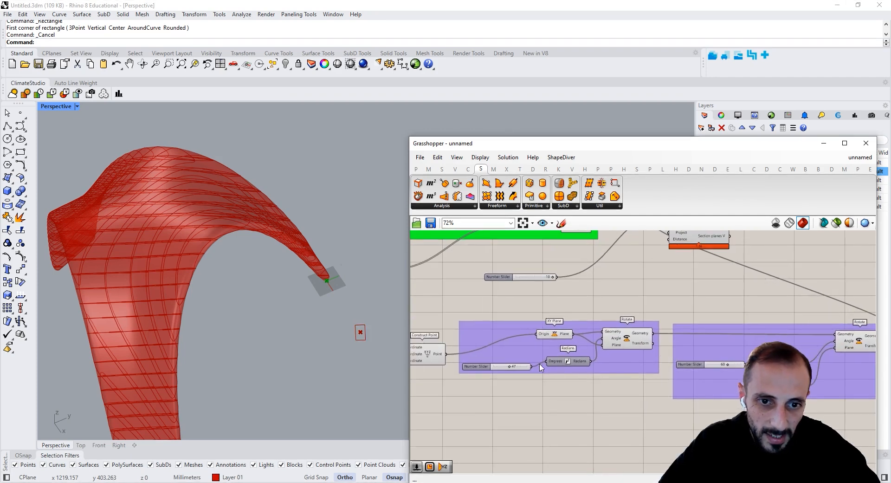
{"action": "left_click_drag", "start_coordinate": [530, 379], "coordinate": [772, 387]}
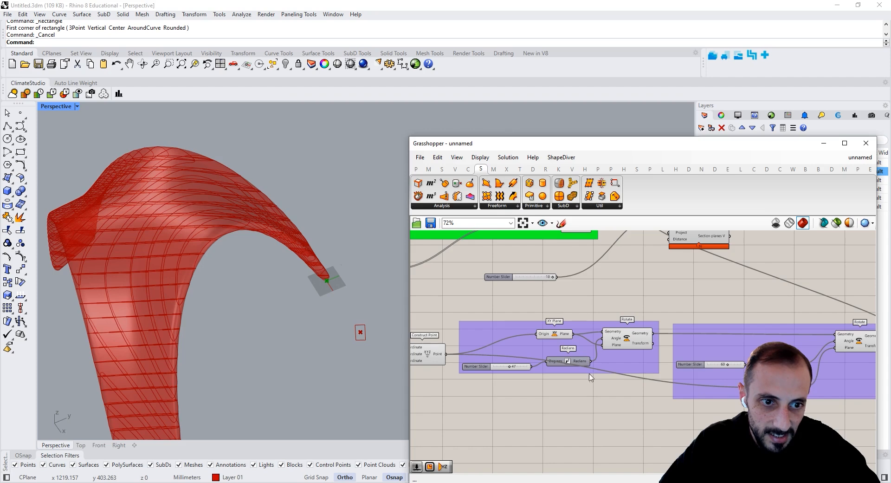
{"action": "scroll", "coordinate": [503, 368], "scroll_direction": "down", "scroll_amount": 3}
{"action": "scroll", "coordinate": [765, 390], "scroll_direction": "up", "scroll_amount": 3}
{"action": "left_click_drag", "start_coordinate": [473, 359], "coordinate": [758, 380]}
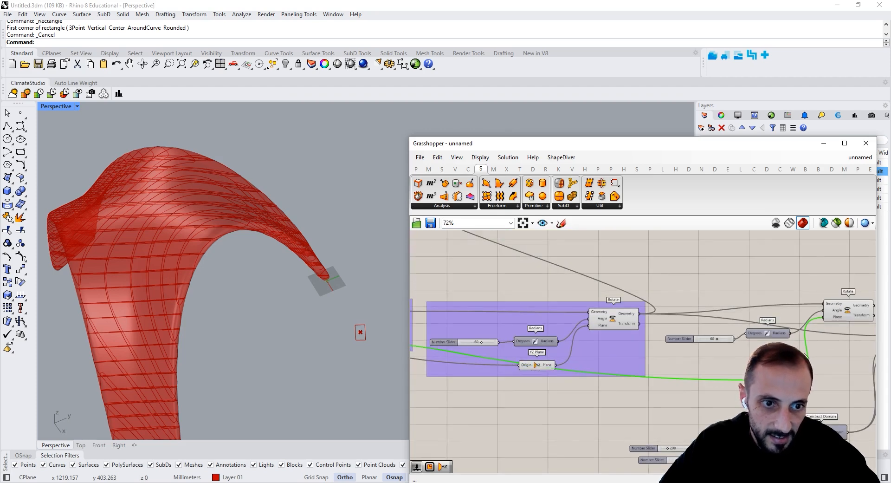
{"action": "right_click_drag", "start_coordinate": [805, 355], "coordinate": [683, 355]}
- Connect the third Rotate's Geometry output to Rectangle's Plane input and set the third angle slider to 20
{"action": "left_click", "coordinate": [740, 312]}
{"action": "left_click_drag", "start_coordinate": [752, 305], "coordinate": [780, 335]}
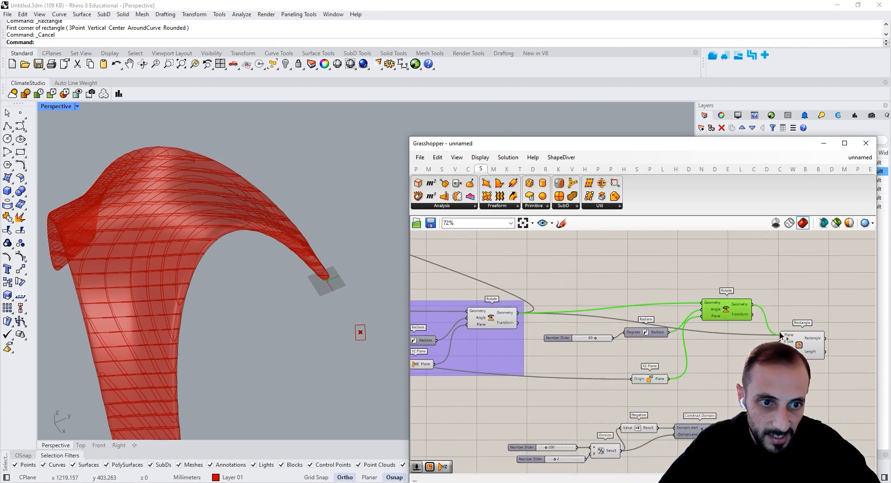
{"action": "left_click", "coordinate": [799, 348]}
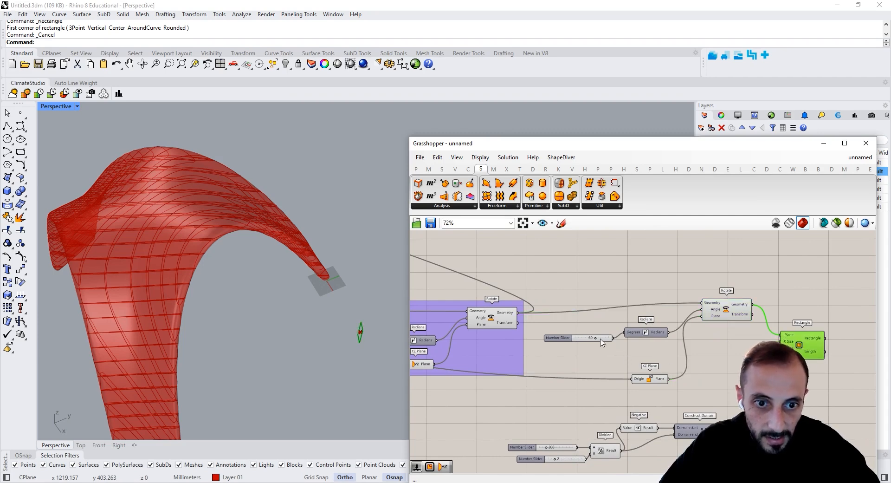
{"action": "left_click_drag", "start_coordinate": [596, 338], "coordinate": [582, 339]}
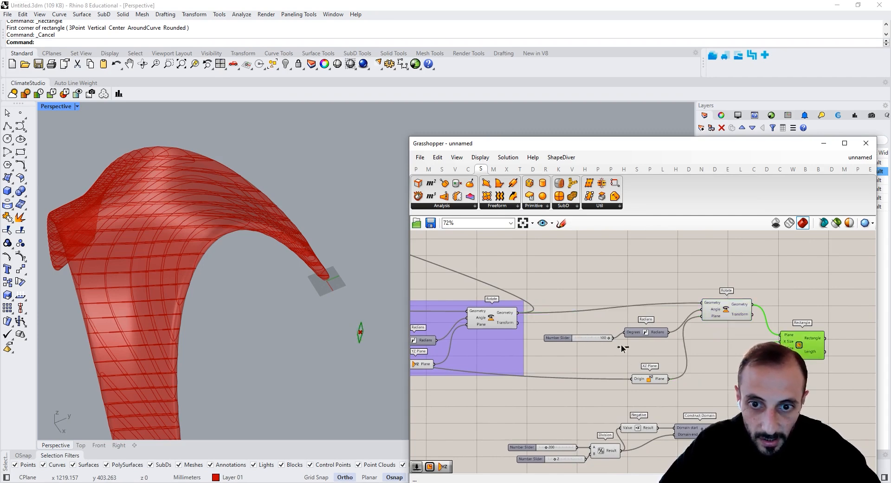
- Connect the third Rotate's Geometry output to BB Waffle's Plane input and examine the reoriented slices
{"action": "right_click_drag", "start_coordinate": [759, 315], "coordinate": [767, 338]}
{"action": "scroll", "coordinate": [767, 337], "scroll_direction": "down", "scroll_amount": 3}
{"action": "left_click", "coordinate": [760, 331]}
{"action": "scroll", "coordinate": [510, 264], "scroll_direction": "up", "scroll_amount": 1}
{"action": "left_click_drag", "start_coordinate": [761, 331], "coordinate": [539, 331]}
{"action": "scroll", "coordinate": [494, 279], "scroll_direction": "up", "scroll_amount": 3}
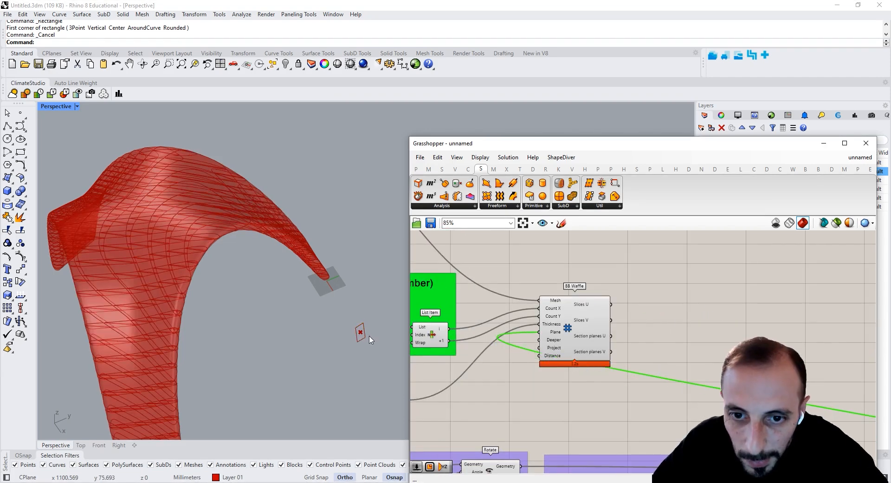
{"action": "right_click_drag", "start_coordinate": [149, 271], "coordinate": [120, 247]}
- Group the third rotation's slider, Radians, XZ Plane and Rotate components
{"action": "right_click_drag", "start_coordinate": [604, 380], "coordinate": [667, 365]}
{"action": "scroll", "coordinate": [599, 309], "scroll_direction": "down", "scroll_amount": 2}
{"action": "left_click_drag", "start_coordinate": [796, 320], "coordinate": [642, 416]}
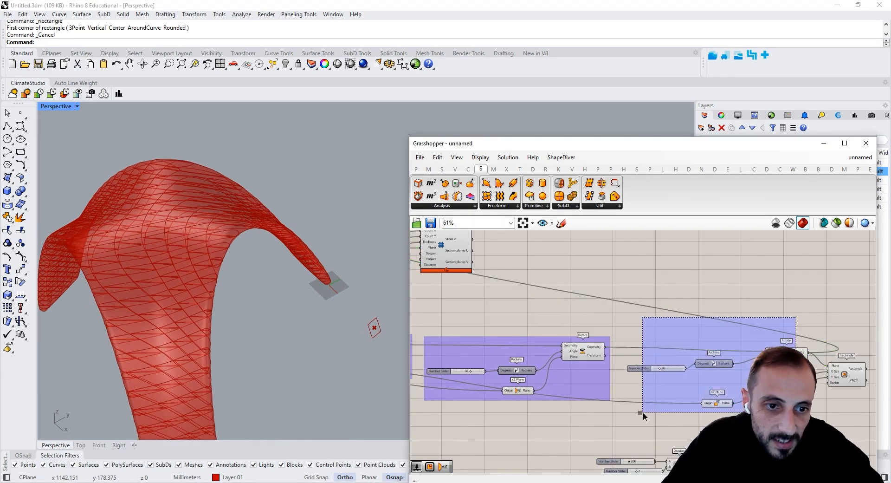
{"action": "key", "text": "ctrl+g"}
{"action": "left_click", "coordinate": [663, 421]}
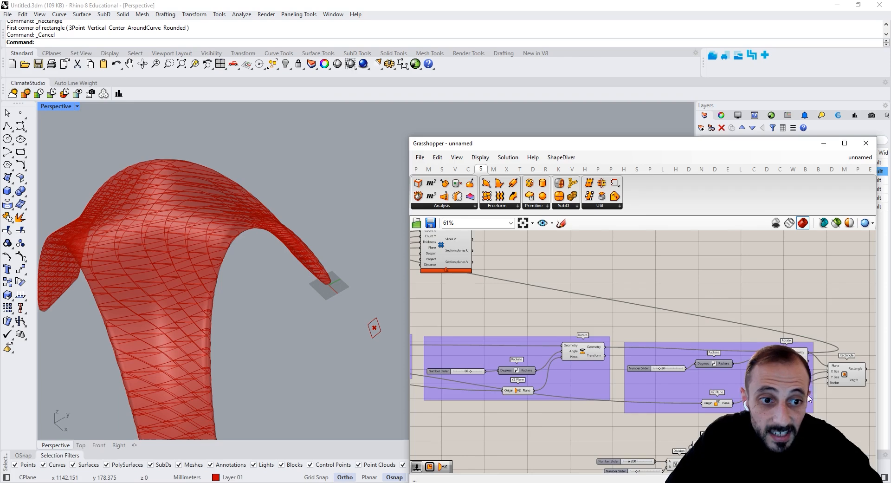
{"action": "right_click_drag", "start_coordinate": [663, 421], "coordinate": [574, 392]}
- Move the BB Waffle component farther along the canvas, away from the Divisin Type group
{"action": "scroll", "coordinate": [744, 331], "scroll_direction": "down", "scroll_amount": 3}
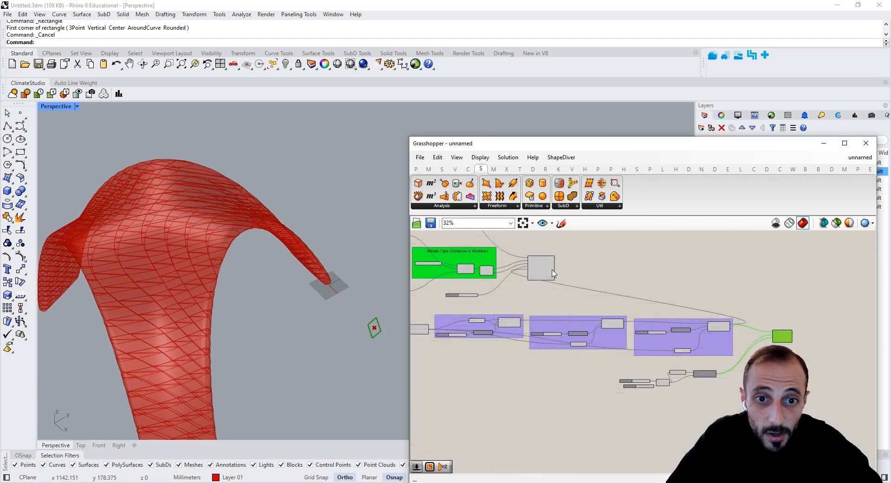
{"action": "scroll", "coordinate": [684, 269], "scroll_direction": "up", "scroll_amount": 3}
{"action": "left_click", "coordinate": [685, 270]}
{"action": "right_click_drag", "start_coordinate": [811, 265], "coordinate": [748, 279]}
{"action": "left_click_drag", "start_coordinate": [748, 280], "coordinate": [794, 283]}
{"action": "left_click", "coordinate": [697, 315]}
{"action": "scroll", "coordinate": [608, 398], "scroll_direction": "up", "scroll_amount": 4}
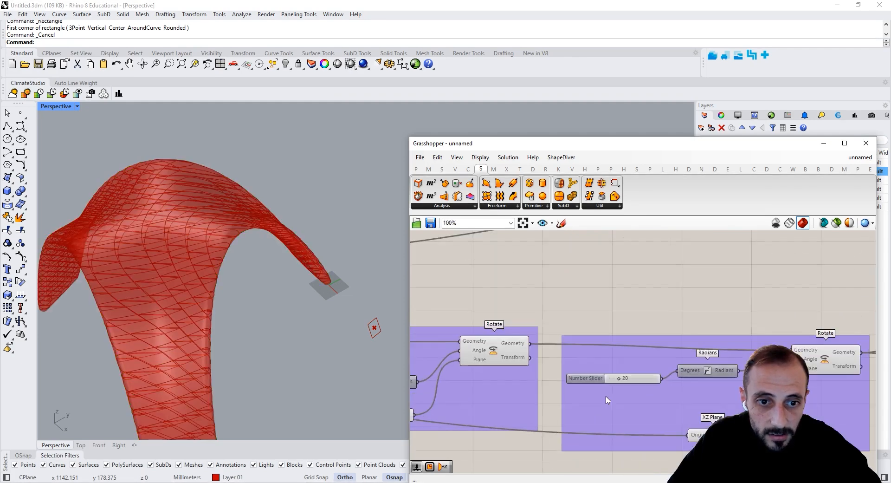
- Move the third rotation group up so it lines up with the second rotation group
{"action": "right_click_drag", "start_coordinate": [608, 400], "coordinate": [638, 383]}
{"action": "left_click_drag", "start_coordinate": [638, 384], "coordinate": [641, 368]}
{"action": "scroll", "coordinate": [641, 368], "scroll_direction": "down", "scroll_amount": 5}
{"action": "scroll", "coordinate": [498, 334], "scroll_direction": "up", "scroll_amount": 1}
{"action": "right_click_drag", "start_coordinate": [498, 335], "coordinate": [637, 357]}
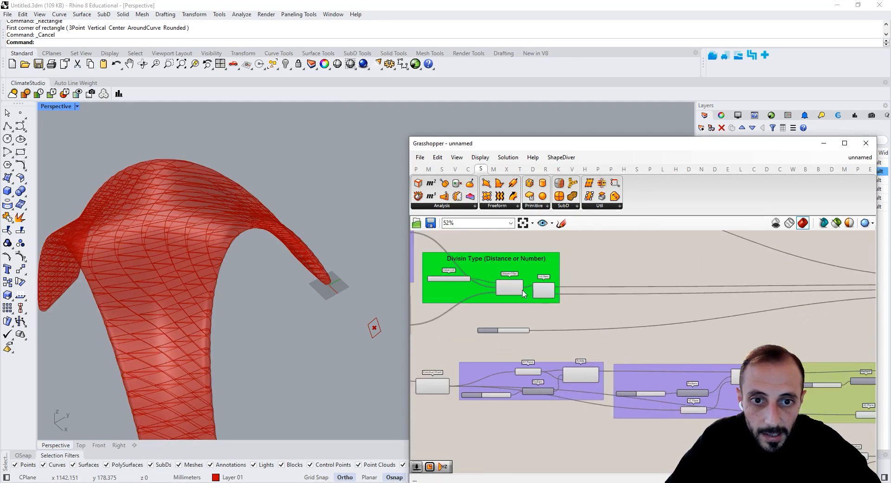
- Label the first rotation group XY Plane by copying the Divisin Type label onto it and adding the copy to the group
{"action": "left_click", "coordinate": [516, 259]}
{"action": "left_click", "coordinate": [516, 262]}
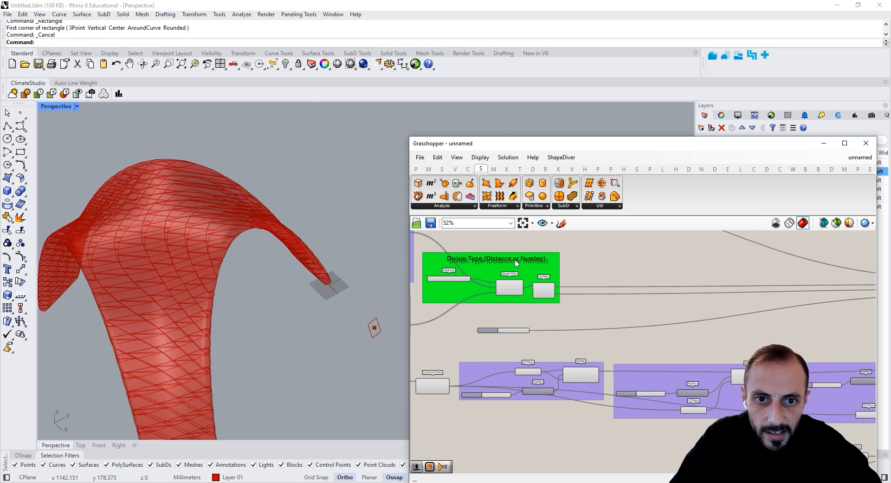
{"action": "left_click_drag", "start_coordinate": [550, 356], "coordinate": [542, 354], "text": "alt"}
{"action": "scroll", "coordinate": [483, 368], "scroll_direction": "up", "scroll_amount": 2}
{"action": "right_click", "coordinate": [483, 367]}
{"action": "left_click", "coordinate": [521, 443]}
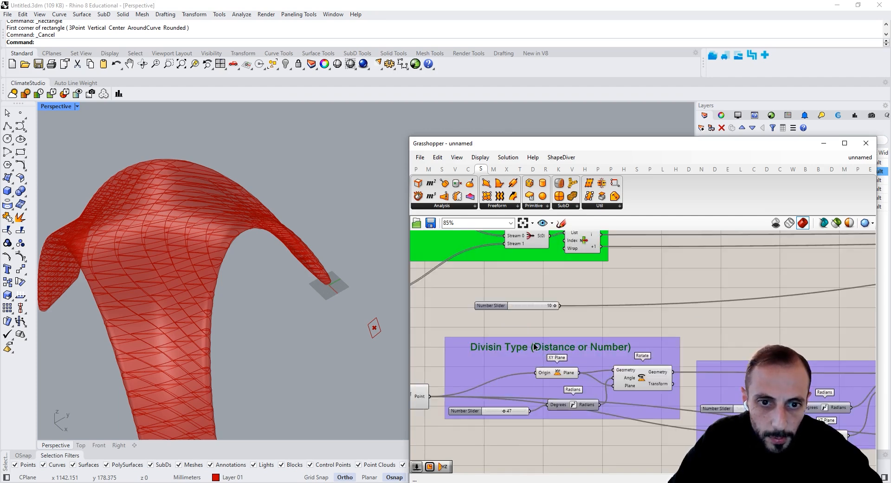
{"action": "double_click", "coordinate": [535, 347]}
{"action": "type", "text": "XY PL"}
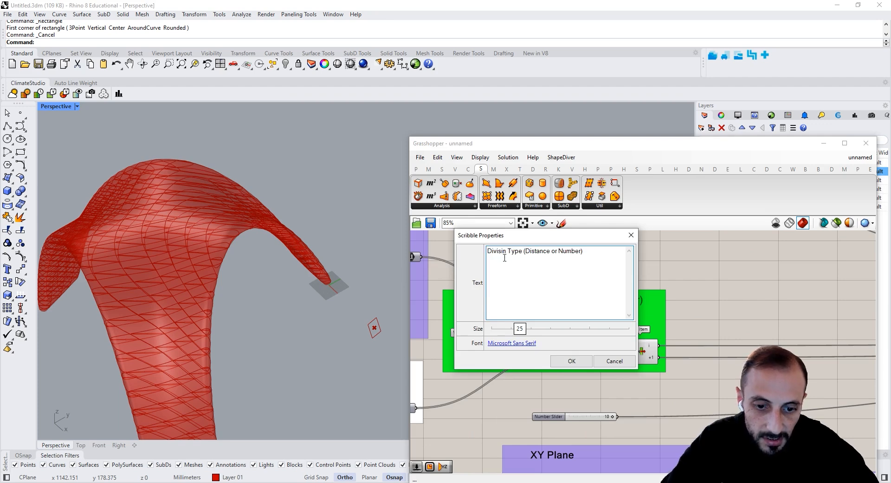
- Correct the spelling of the green group's label to Division Type (Distance or Number)
{"action": "left_click", "coordinate": [504, 258]}
{"action": "type", "text": "o"}
{"action": "left_click", "coordinate": [572, 361]}
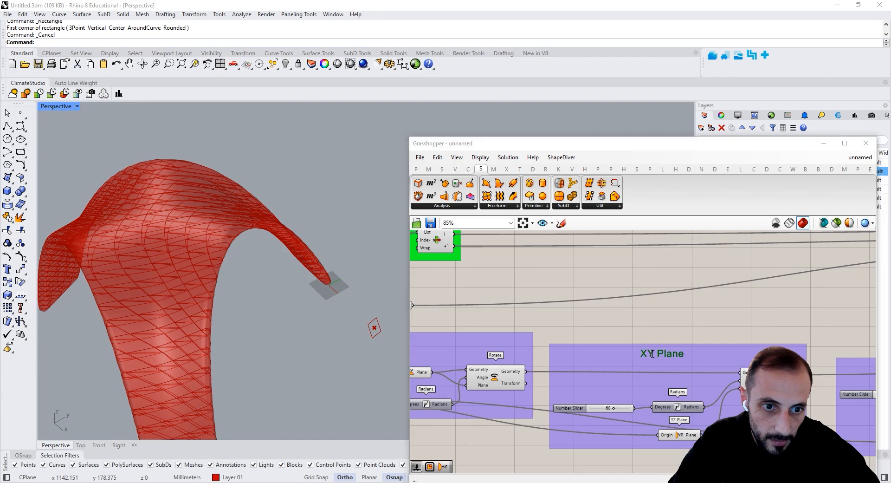
- Label the second rotation group YZ Plane and the third XZ Plane, adding the third label to its group
{"action": "double_click", "coordinate": [637, 335]}
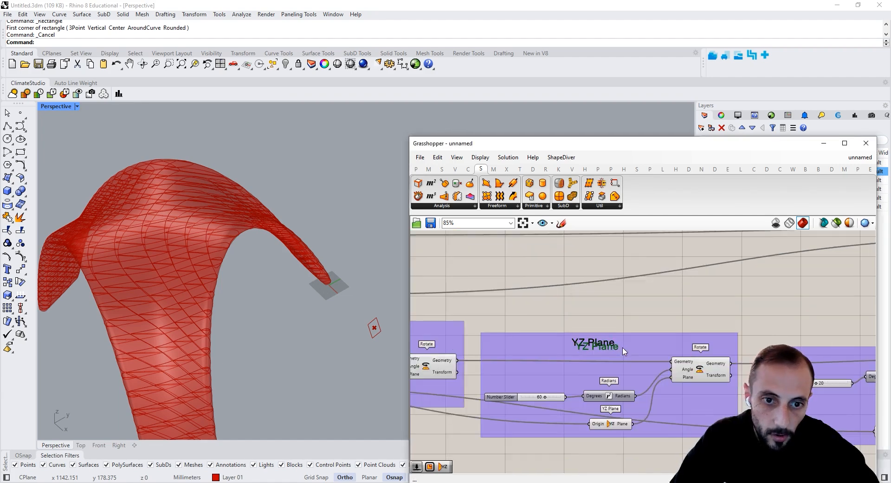
{"action": "right_click", "coordinate": [840, 340]}
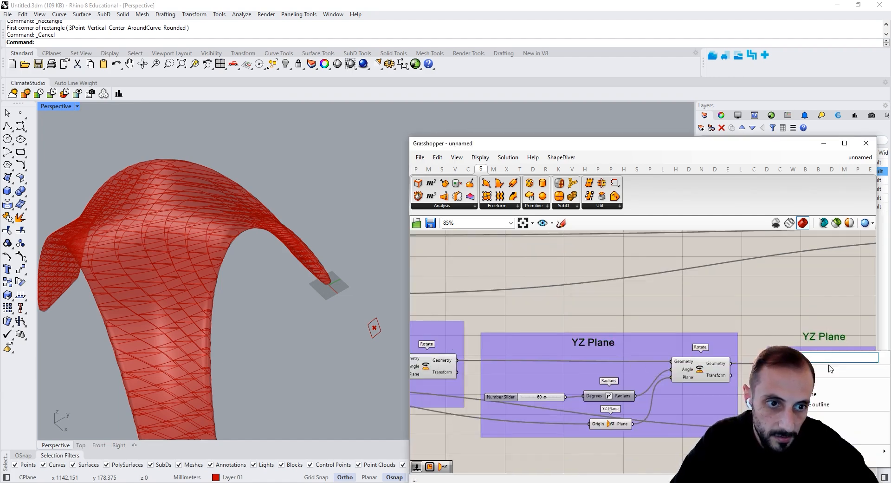
{"action": "left_click", "coordinate": [830, 418]}
{"action": "right_click", "coordinate": [828, 355]}
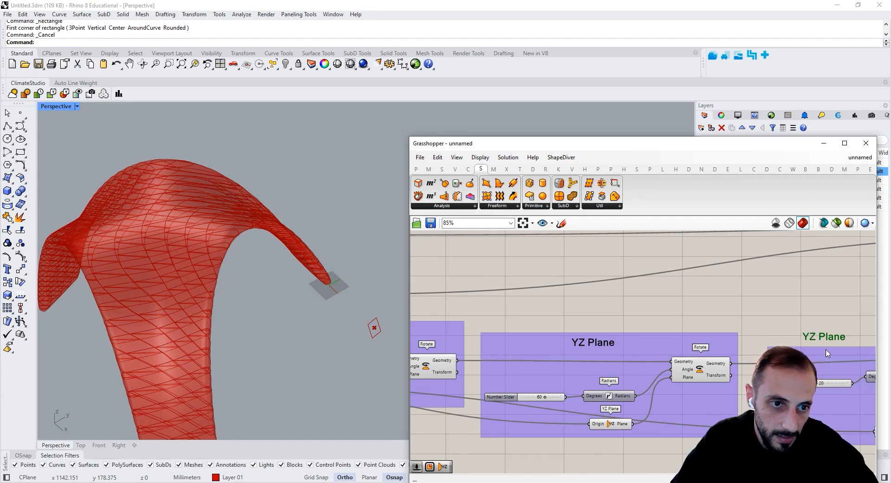
{"action": "left_click", "coordinate": [830, 439]}
{"action": "double_click", "coordinate": [823, 343]}
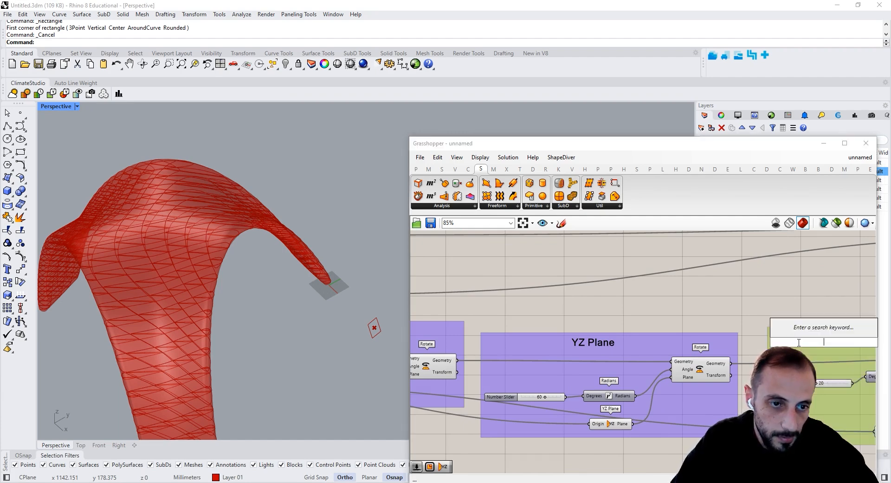
{"action": "right_click_drag", "start_coordinate": [761, 342], "coordinate": [655, 344]}
{"action": "double_click", "coordinate": [724, 341]}
{"action": "key", "text": "Delete"}
{"action": "type", "text": "X"}
{"action": "left_click", "coordinate": [737, 396]}
- Set the rotation sliders in the XZ Plane and YZ Plane groups to 0
{"action": "scroll", "coordinate": [743, 389], "scroll_direction": "down", "scroll_amount": 4}
{"action": "mouse_move", "coordinate": [849, 382]}
{"action": "right_mouse_down"}
{"action": "mouse_move", "coordinate": [827, 391]}
{"action": "mouse_move", "coordinate": [732, 373]}
{"action": "right_mouse_up"}
{"action": "scroll", "coordinate": [659, 394], "scroll_direction": "up", "scroll_amount": 4}
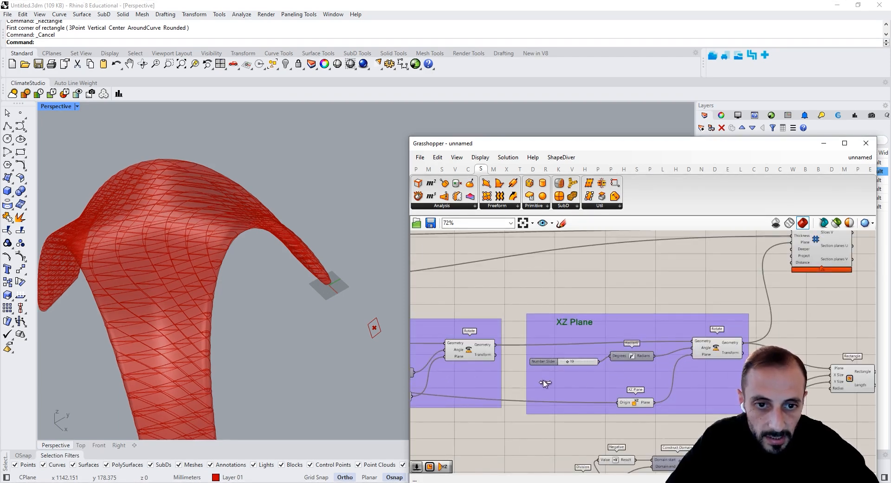
{"action": "left_click_drag", "start_coordinate": [543, 380], "coordinate": [546, 382]}
{"action": "right_click_drag", "start_coordinate": [634, 370], "coordinate": [815, 362]}
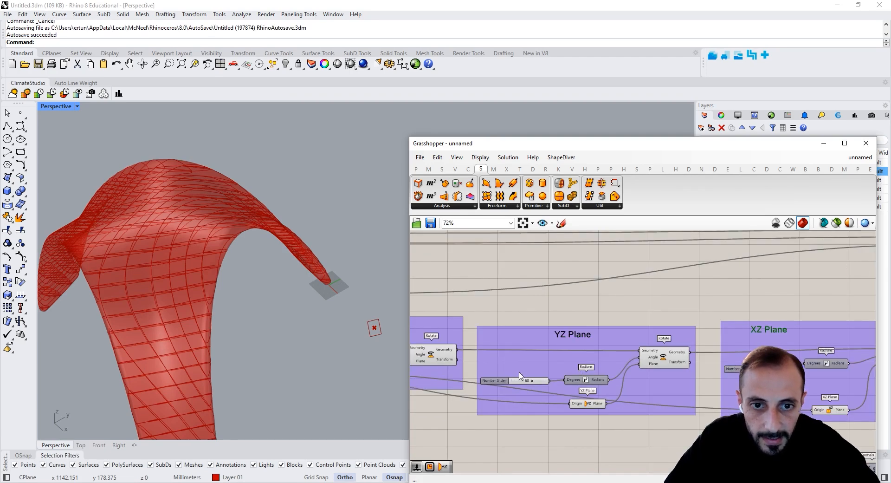
{"action": "scroll", "coordinate": [512, 372], "scroll_direction": "up", "scroll_amount": 3}
{"action": "left_click_drag", "start_coordinate": [497, 380], "coordinate": [539, 382]}
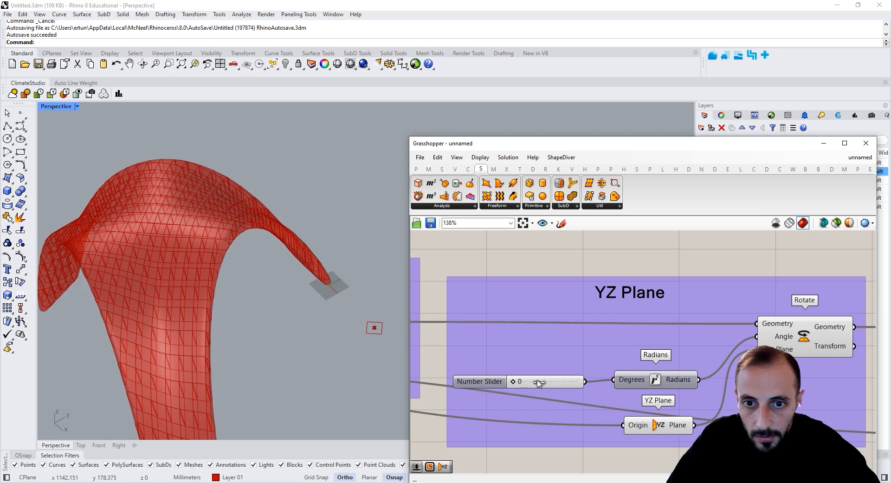
- Examine the realigned slices on the shell and BB Waffle's remaining inputs and section plane outputs
{"action": "scroll", "coordinate": [649, 360], "scroll_direction": "down", "scroll_amount": 5}
{"action": "right_click_drag", "start_coordinate": [224, 320], "coordinate": [307, 330]}
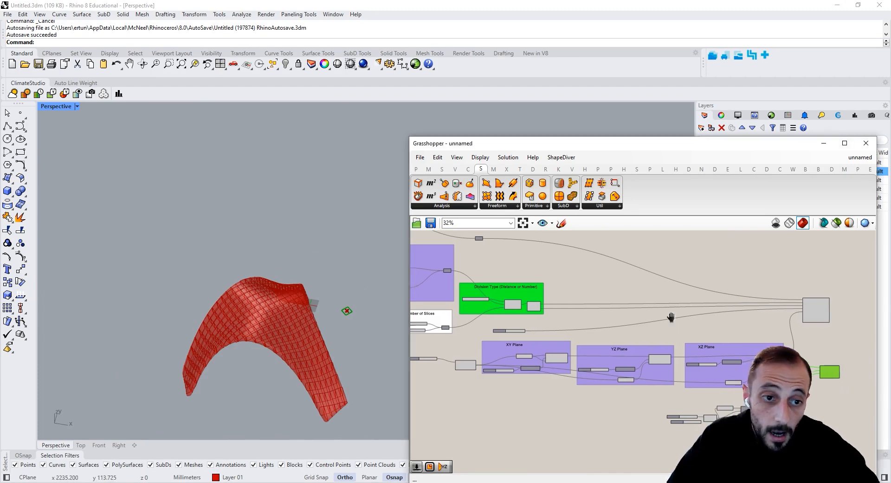
{"action": "scroll", "coordinate": [678, 317], "scroll_direction": "up", "scroll_amount": 5}
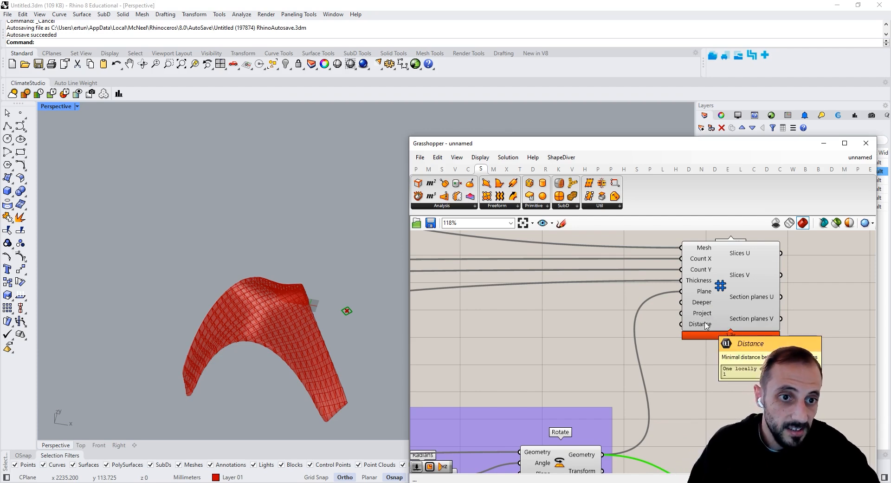
{"action": "right_click_drag", "start_coordinate": [738, 303], "coordinate": [609, 342]}
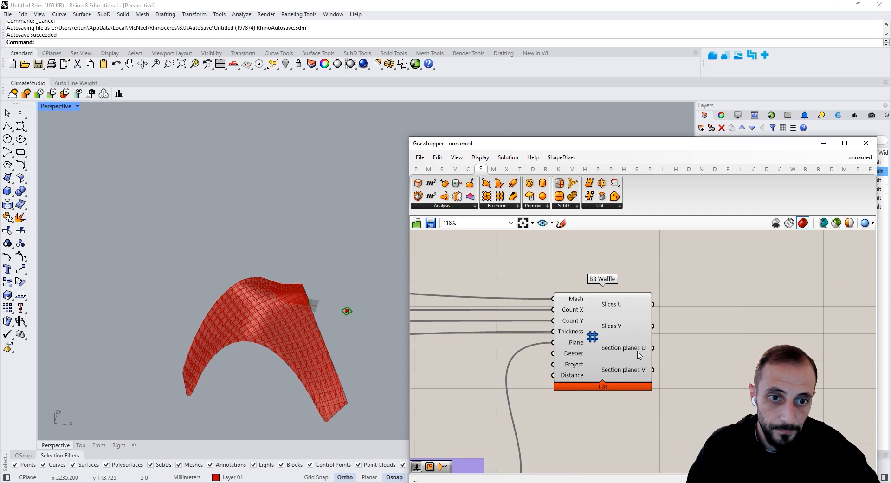
{"action": "mouse_move", "coordinate": [639, 355]}
{"action": "scroll", "coordinate": [709, 333], "scroll_direction": "down", "scroll_amount": 5}
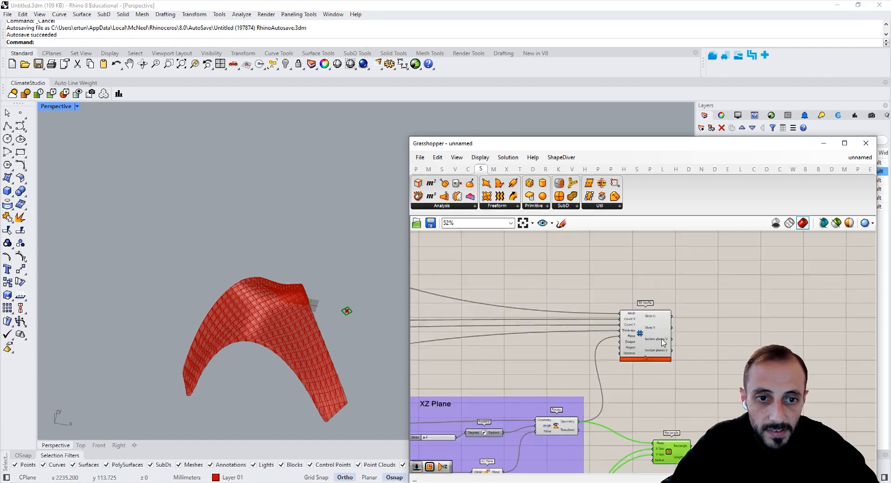
- Turn off the preview of the mesh and count components upstream of BB Waffle
{"action": "scroll", "coordinate": [709, 332], "scroll_direction": "down", "scroll_amount": 5}
{"action": "left_click_drag", "start_coordinate": [622, 259], "coordinate": [441, 334]}
{"action": "right_click", "coordinate": [500, 250]}
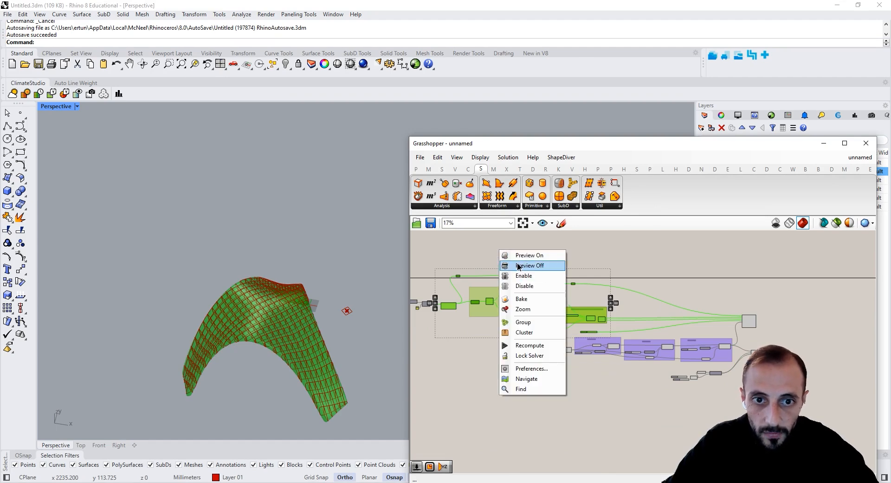
{"action": "left_click", "coordinate": [518, 265]}
- Add a Boundary Surfaces component for BB Waffle's Slices U output and a copy of it for Slices V
{"action": "scroll", "coordinate": [647, 304], "scroll_direction": "up", "scroll_amount": 8}
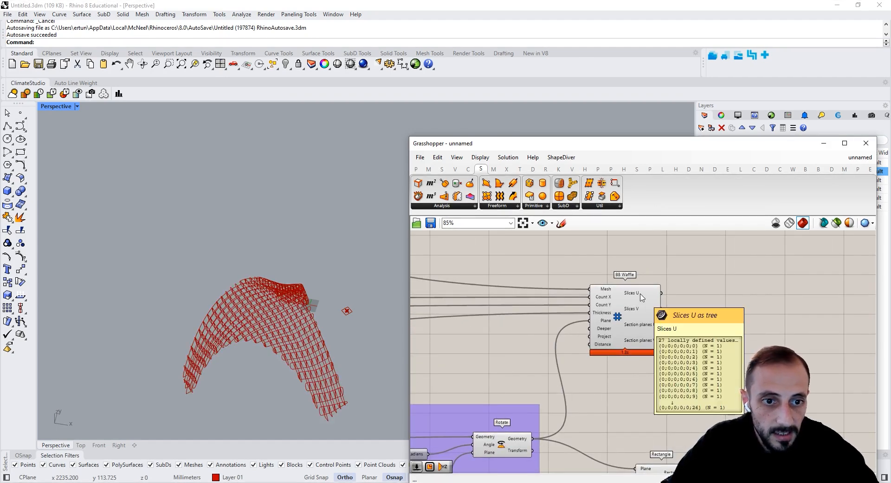
{"action": "scroll", "coordinate": [622, 314], "scroll_direction": "up", "scroll_amount": 3}
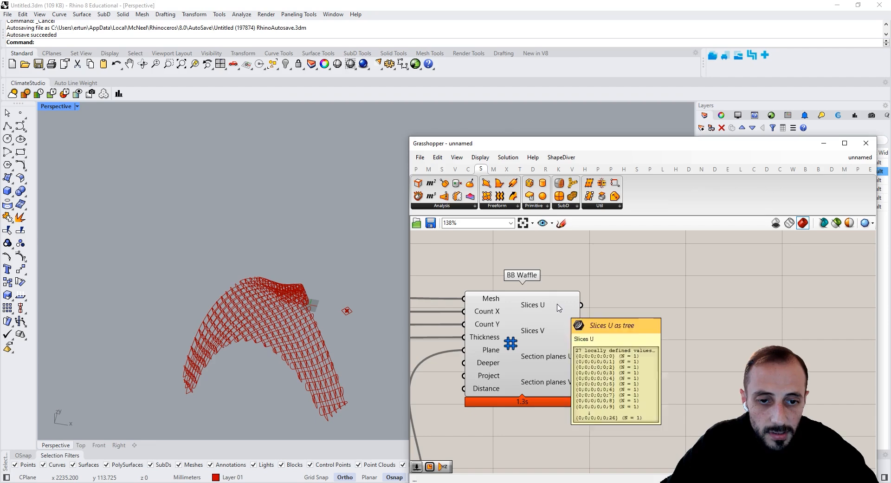
{"action": "double_click", "coordinate": [670, 317]}
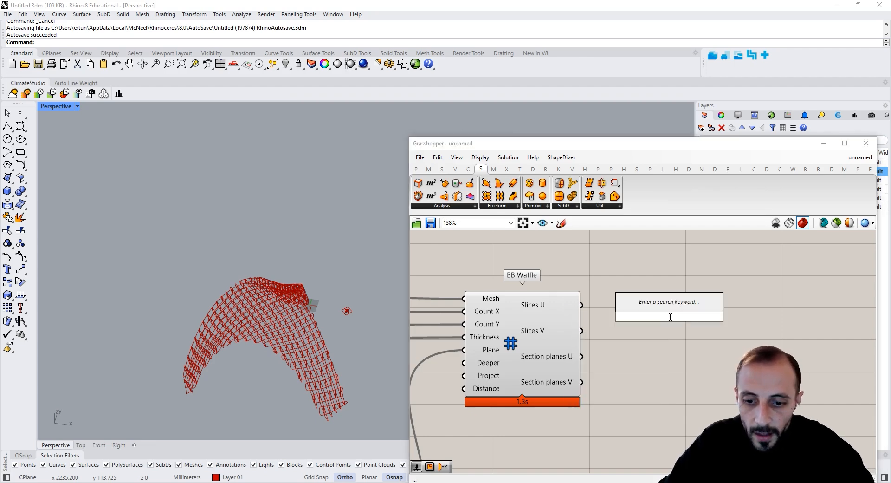
{"action": "type", "text": "boubnda"}
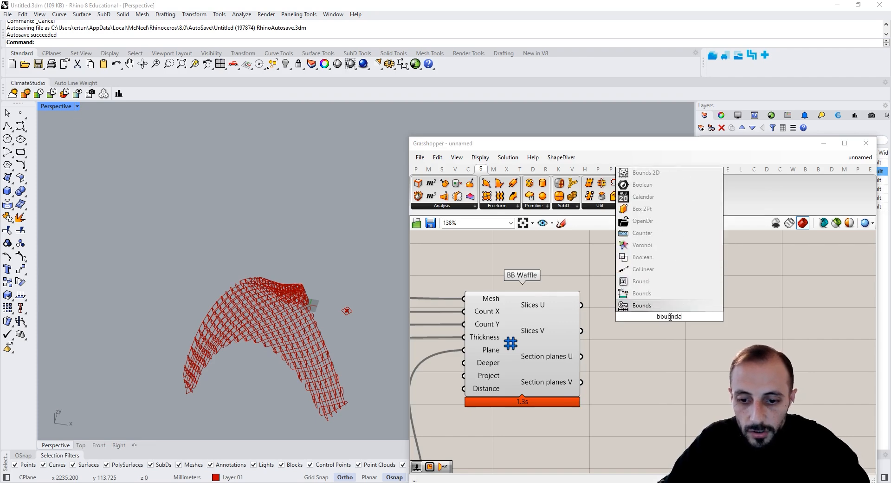
{"action": "key", "text": "Return"}
{"action": "left_click_drag", "start_coordinate": [665, 307], "coordinate": [623, 338], "text": "alt"}
{"action": "scroll", "coordinate": [275, 299], "scroll_direction": "up", "scroll_amount": 10}
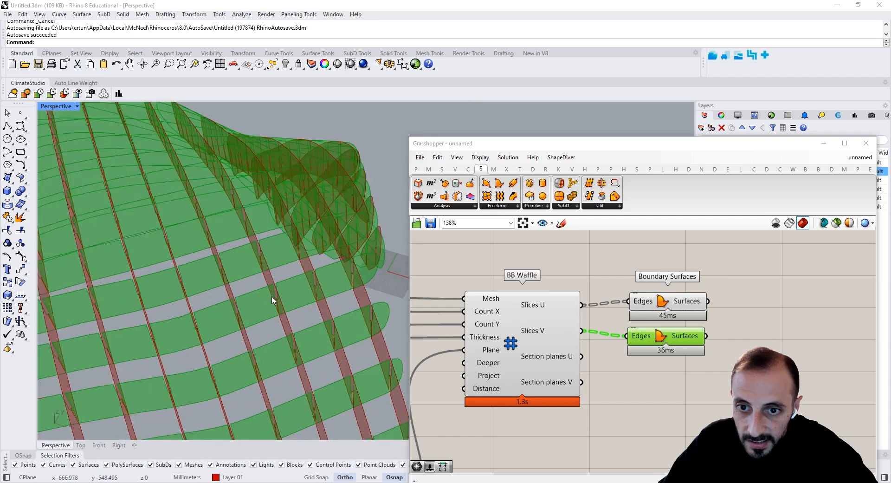
{"action": "left_click", "coordinate": [604, 385]}
- Move the thickness number slider along the canvas, away from the Division Type group and closer to BB Waffle
{"action": "scroll", "coordinate": [565, 349], "scroll_direction": "down", "scroll_amount": 6}
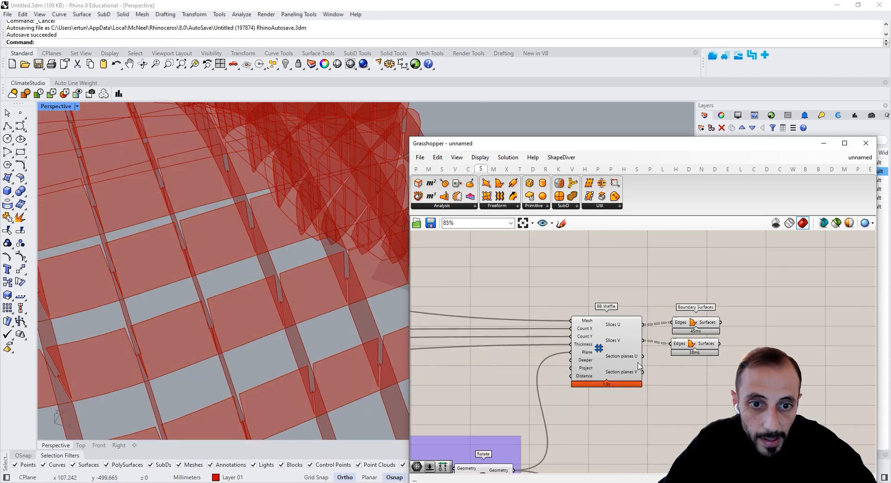
{"action": "right_click_drag", "start_coordinate": [507, 352], "coordinate": [575, 348]}
{"action": "scroll", "coordinate": [457, 357], "scroll_direction": "up", "scroll_amount": 4}
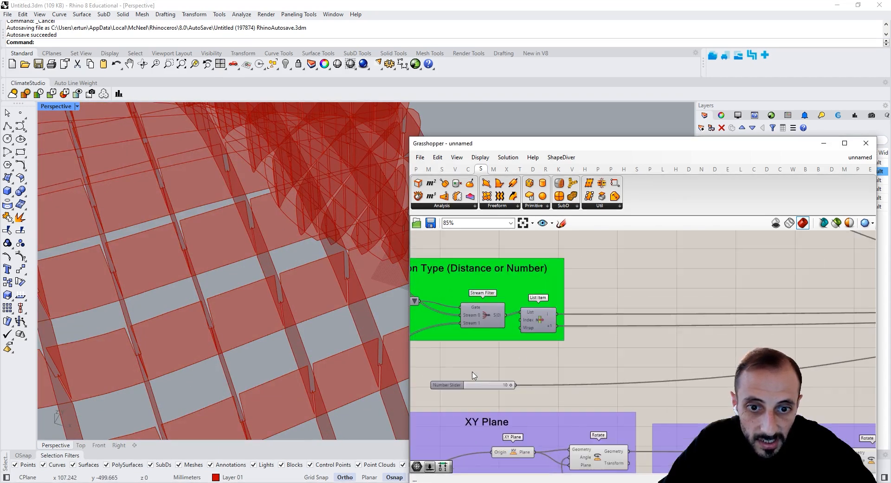
{"action": "scroll", "coordinate": [504, 381], "scroll_direction": "down", "scroll_amount": 3}
{"action": "left_click_drag", "start_coordinate": [499, 383], "coordinate": [748, 345]}
{"action": "scroll", "coordinate": [650, 325], "scroll_direction": "down", "scroll_amount": 3}
{"action": "scroll", "coordinate": [743, 336], "scroll_direction": "up", "scroll_amount": 8}
{"action": "scroll", "coordinate": [748, 346], "scroll_direction": "down", "scroll_amount": 3}
{"action": "right_click_drag", "start_coordinate": [795, 357], "coordinate": [478, 357]}
{"action": "scroll", "coordinate": [647, 338], "scroll_direction": "down", "scroll_amount": 1}
{"action": "scroll", "coordinate": [650, 337], "scroll_direction": "up", "scroll_amount": 3}
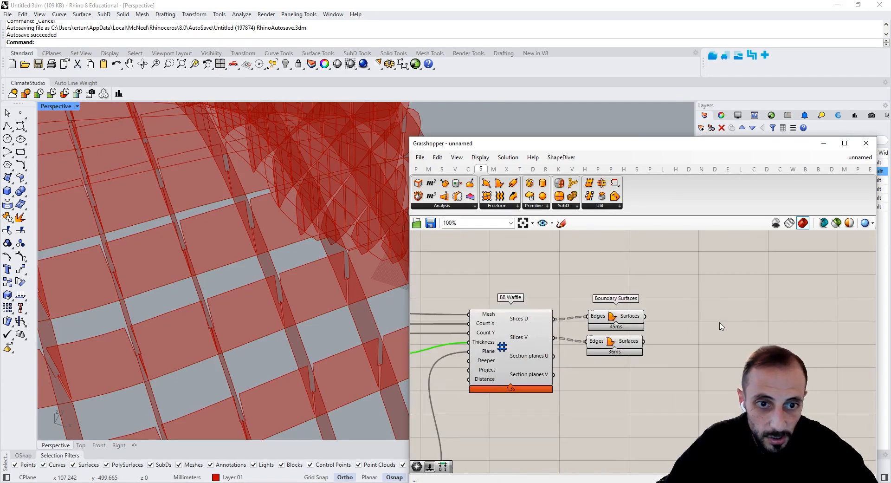
- Add an Offset Surface component fed by the upper Boundary Surfaces output, and spread the two Boundary Surfaces components apart
{"action": "double_click", "coordinate": [719, 323]}
{"action": "type", "text": "off"}
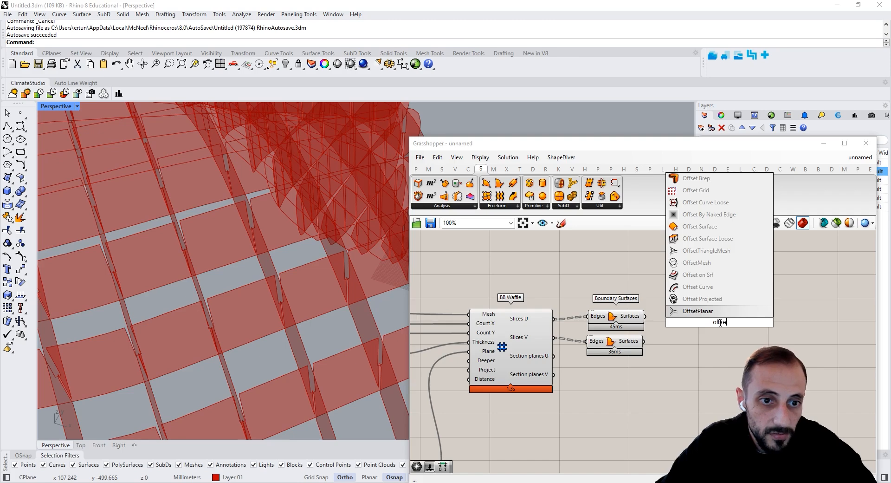
{"action": "type", "text": "se"}
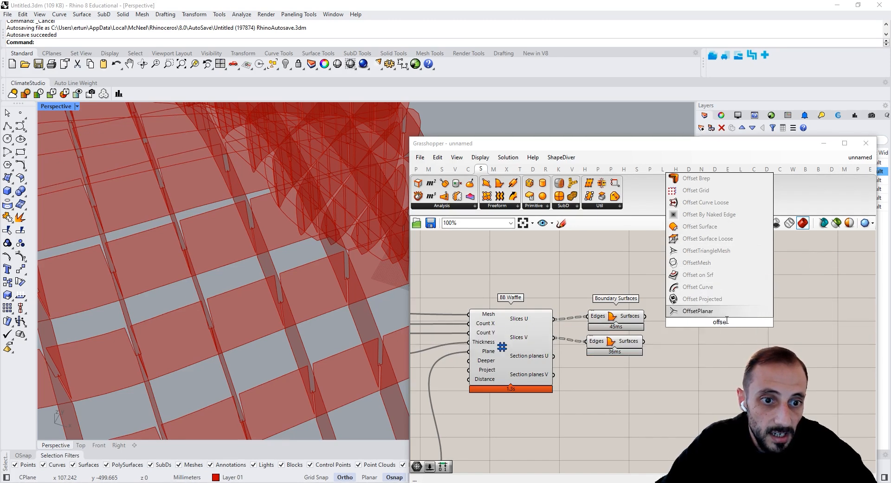
{"action": "type", "text": "t surface"}
{"action": "key", "text": "Return"}
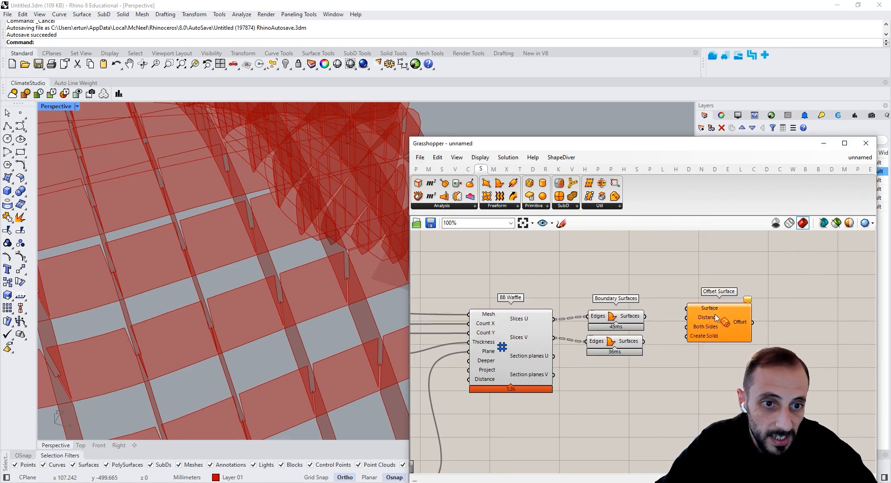
{"action": "left_click_drag", "start_coordinate": [618, 322], "coordinate": [619, 300]}
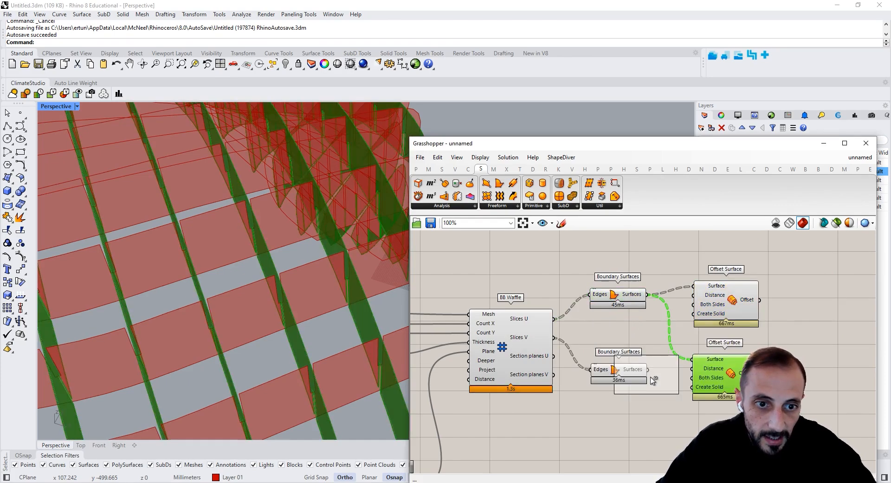
- Add a Number parameter fed by the BB Waffle thickness slider and set its input wire display to Hidden
{"action": "right_click_drag", "start_coordinate": [443, 383], "coordinate": [560, 371]}
{"action": "scroll", "coordinate": [602, 375], "scroll_direction": "down", "scroll_amount": 1}
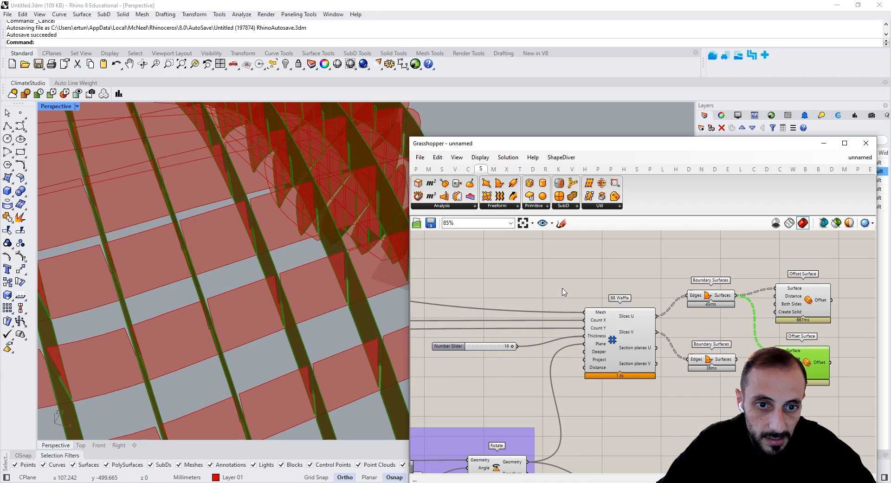
{"action": "double_click", "coordinate": [579, 279]}
{"action": "type", "text": "num"}
{"action": "left_click", "coordinate": [570, 271]}
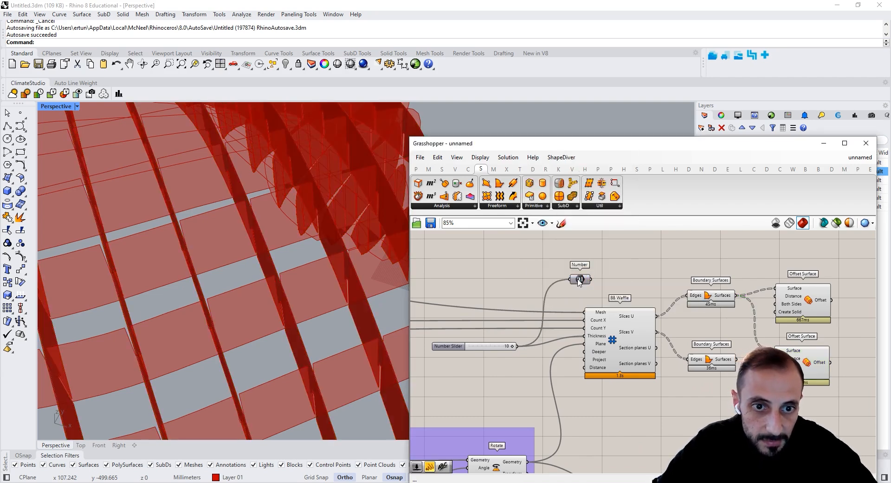
{"action": "right_click", "coordinate": [581, 279]}
{"action": "mouse_move", "coordinate": [621, 312]}
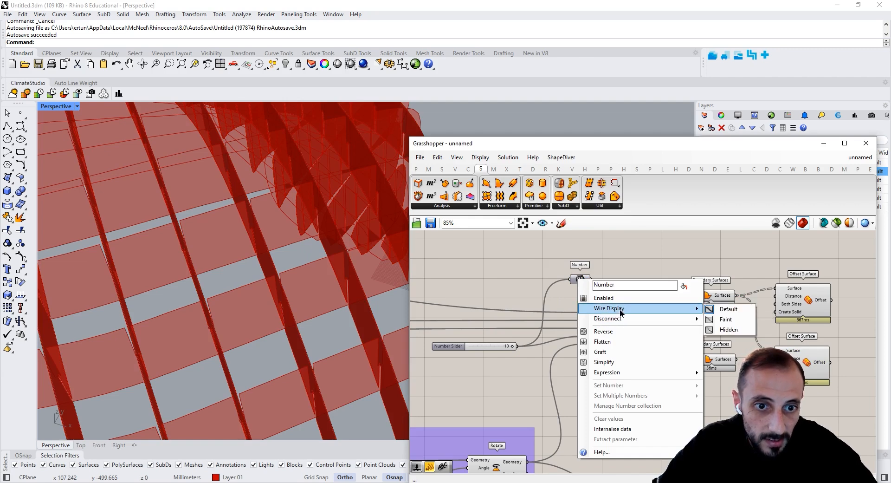
{"action": "left_click", "coordinate": [744, 321]}
- Place the Number parameter between the two Boundary Surfaces components and delete the duplicate Offset Surface component
{"action": "right_click_drag", "start_coordinate": [604, 334], "coordinate": [462, 317]}
{"action": "left_click_drag", "start_coordinate": [437, 261], "coordinate": [707, 301]}
{"action": "left_click_drag", "start_coordinate": [567, 286], "coordinate": [569, 271]}
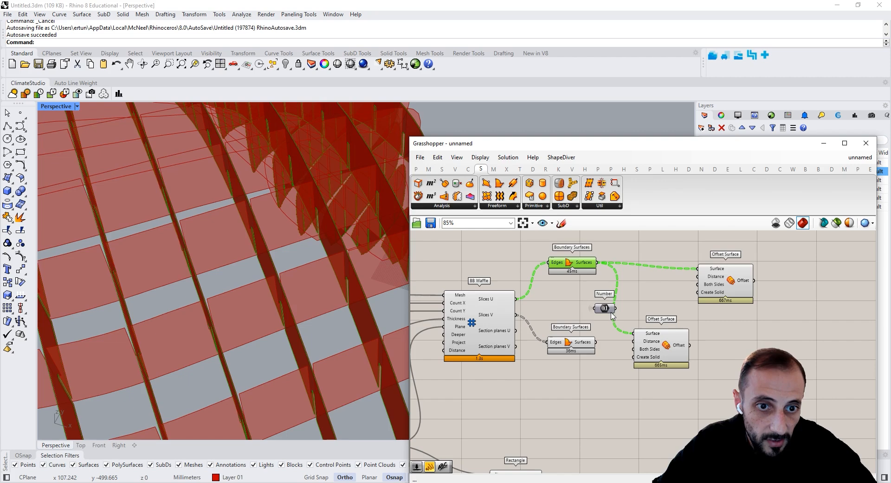
{"action": "left_click_drag", "start_coordinate": [605, 308], "coordinate": [607, 298]}
{"action": "left_click", "coordinate": [662, 349]}
{"action": "key", "text": "Delete"}
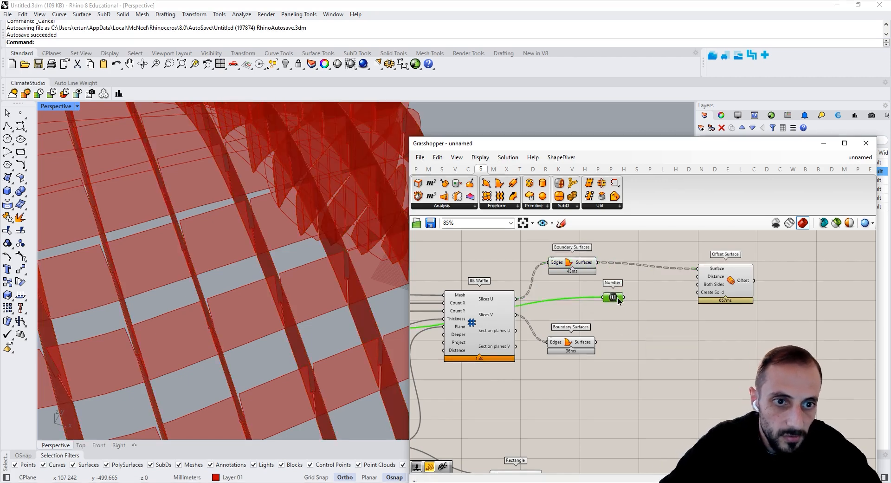
- Divide the Number value by 2 with a Division component and feed the result into the Offset Surface's Distance input
{"action": "scroll", "coordinate": [617, 321], "scroll_direction": "up", "scroll_amount": 3}
{"action": "double_click", "coordinate": [619, 333]}
{"action": "type", "text": "d"}
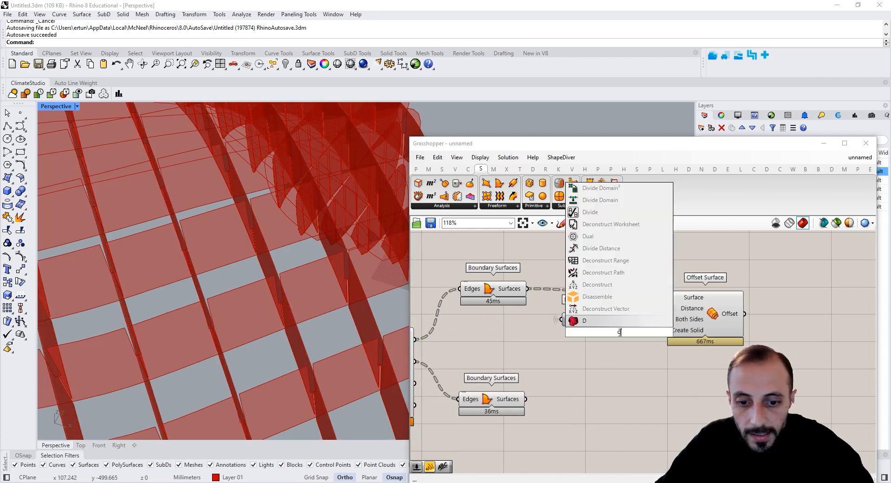
{"action": "key", "text": "BackSpace"}
{"action": "type", "text": "2"}
{"action": "key", "text": "Return"}
{"action": "right_click_drag", "start_coordinate": [697, 335], "coordinate": [642, 335]}
{"action": "left_click_drag", "start_coordinate": [641, 335], "coordinate": [688, 339]}
{"action": "left_click_drag", "start_coordinate": [579, 336], "coordinate": [593, 335]}
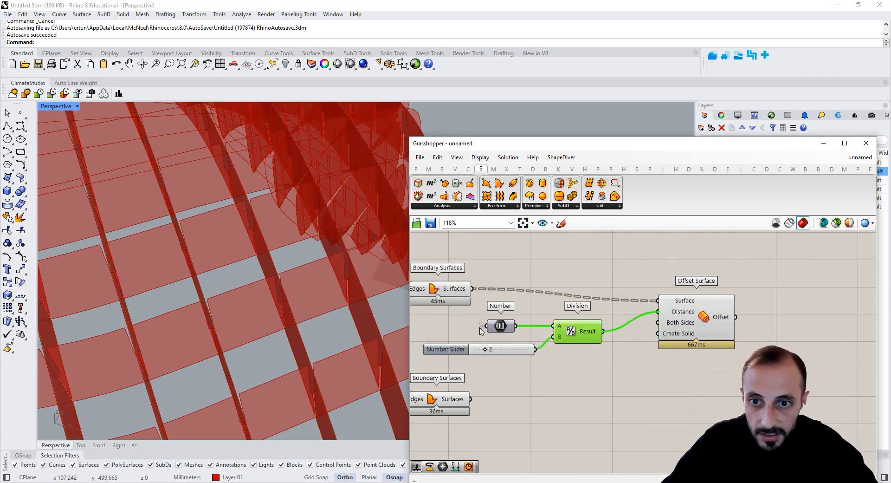
- Negate the division result with a Negative component, connect it to the Offset Surface's Both Sides input, and tidy the layout
{"action": "right_click_drag", "start_coordinate": [272, 294], "coordinate": [242, 291]}
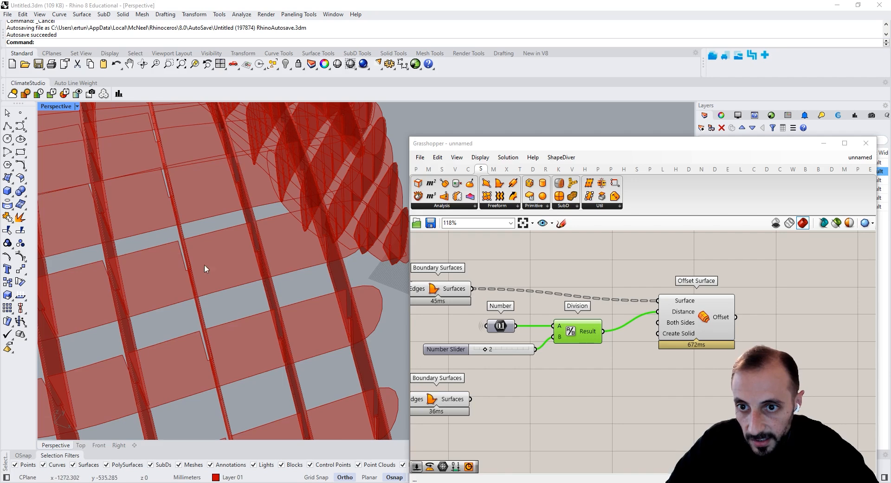
{"action": "double_click", "coordinate": [605, 369]}
{"action": "type", "text": "neg"}
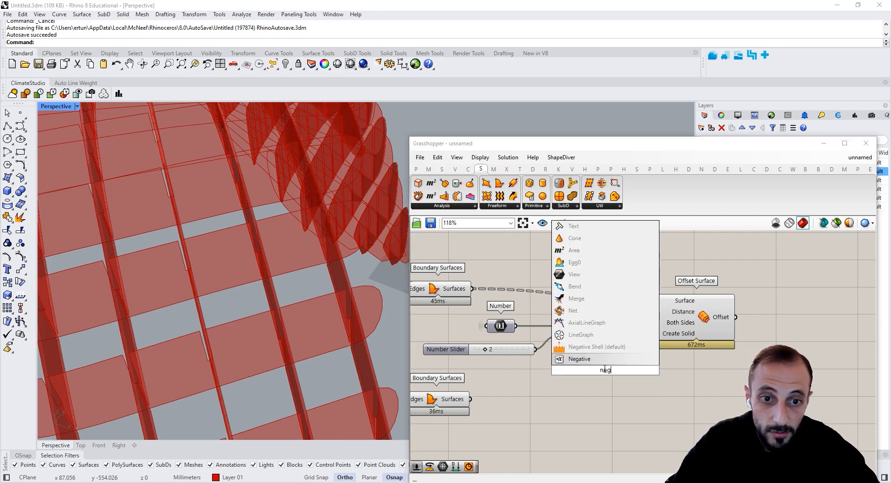
{"action": "key", "text": "Return"}
{"action": "left_click_drag", "start_coordinate": [581, 371], "coordinate": [580, 370]}
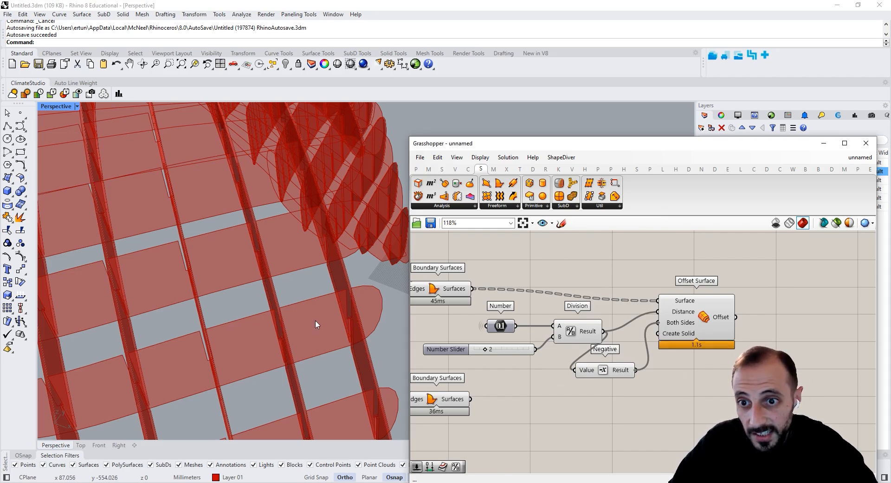
{"action": "left_click_drag", "start_coordinate": [721, 342], "coordinate": [793, 333]}
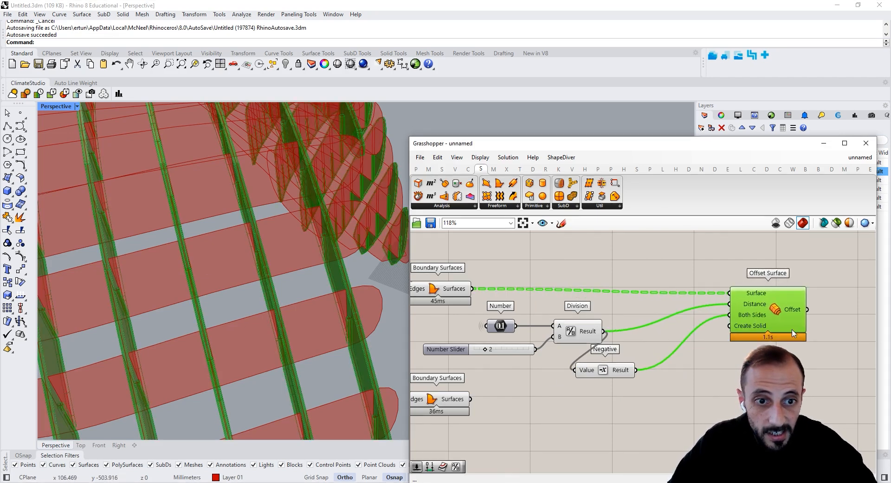
{"action": "left_click_drag", "start_coordinate": [617, 374], "coordinate": [678, 351]}
- Duplicate the Number, Division, Negative and Offset Surface chain and feed the copy from the lower Boundary Surfaces output
{"action": "scroll", "coordinate": [680, 351], "scroll_direction": "down", "scroll_amount": 1}
{"action": "left_click_drag", "start_coordinate": [792, 288], "coordinate": [526, 361]}
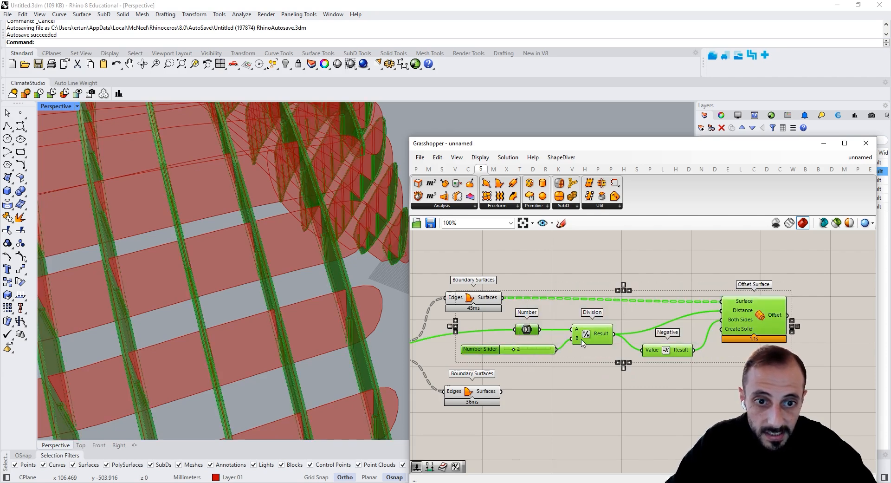
{"action": "left_click_drag", "start_coordinate": [590, 337], "coordinate": [624, 431], "text": "alt"}
{"action": "left_click_drag", "start_coordinate": [502, 390], "coordinate": [743, 394]}
{"action": "left_click", "coordinate": [730, 371]}
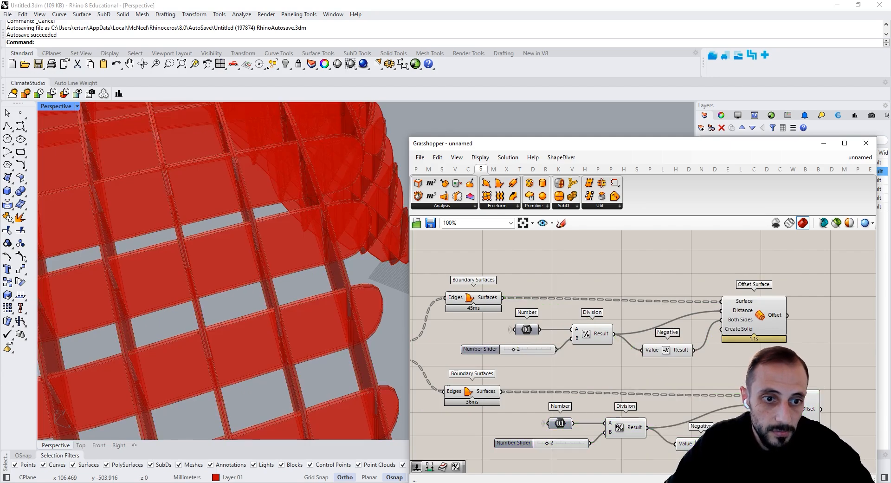
- Turn off the preview of both Boundary Surfaces and Offset Surface chains
{"action": "scroll", "coordinate": [722, 323], "scroll_direction": "down", "scroll_amount": 2}
{"action": "left_click_drag", "start_coordinate": [796, 275], "coordinate": [561, 411]}
{"action": "right_click", "coordinate": [532, 408]}
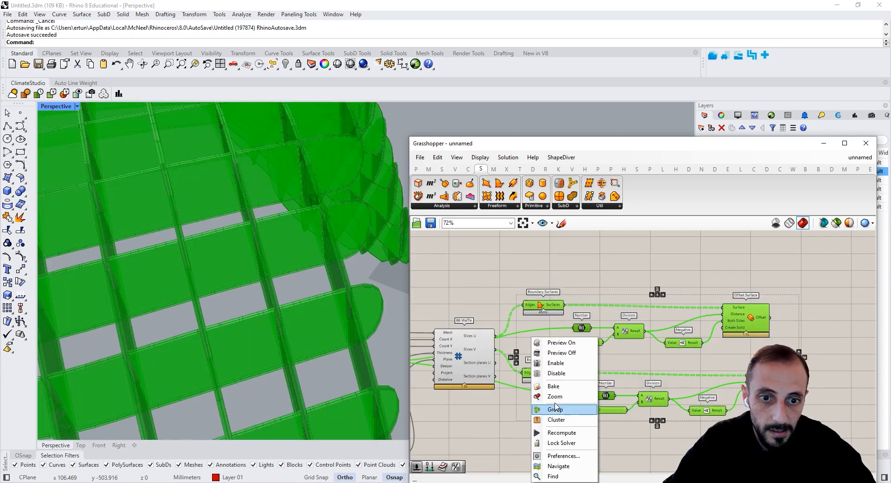
{"action": "left_click", "coordinate": [548, 351]}
- Add a Custom Preview component for the upper Offset Surface output and duplicate it beside the lower Offset Surface
{"action": "right_click", "coordinate": [815, 331]}
{"action": "double_click", "coordinate": [839, 296]}
{"action": "type", "text": "previ"}
{"action": "key", "text": "Home"}
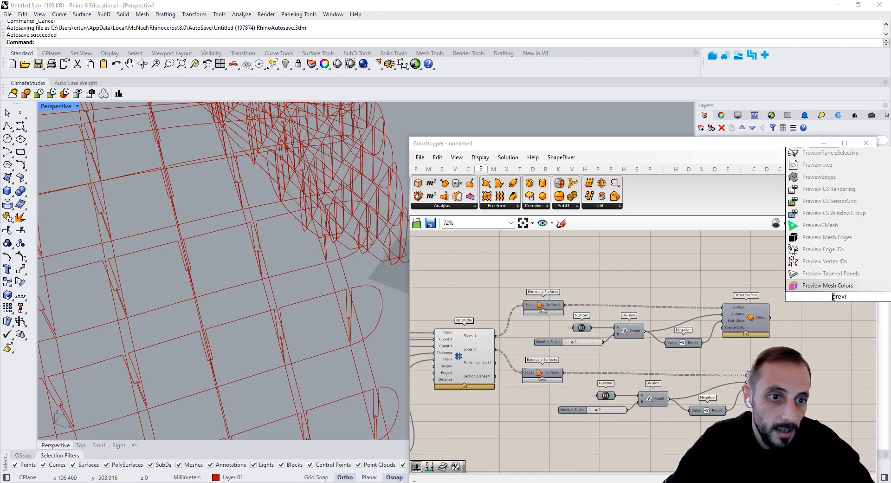
{"action": "type", "text": "cus"}
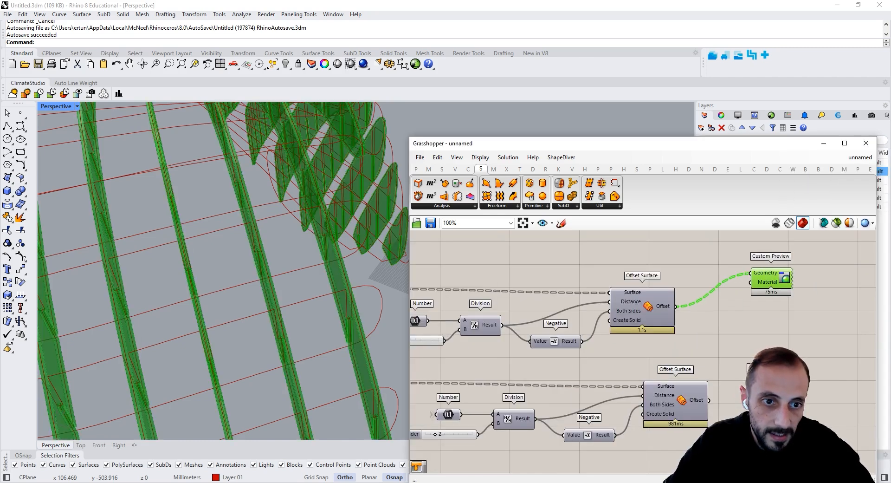
{"action": "left_click_drag", "start_coordinate": [768, 280], "coordinate": [766, 375], "text": "alt"}
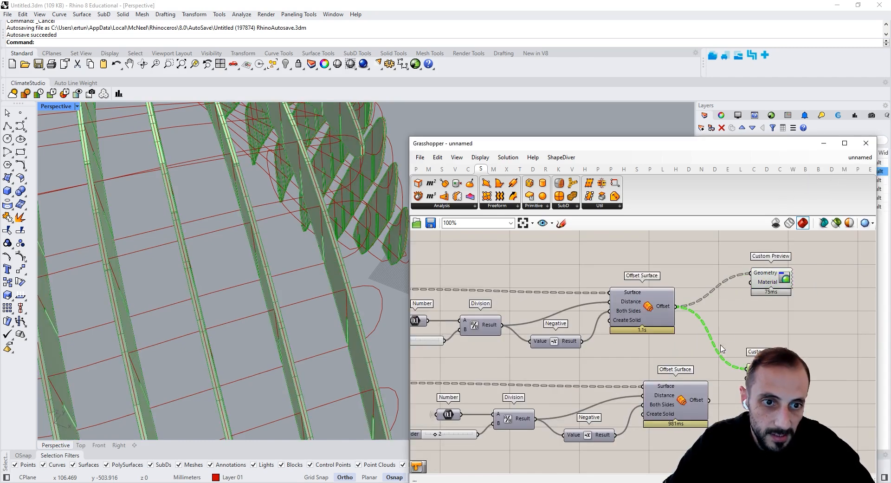
- Add a white Colour Swatch and connect it to the upper Custom Preview's Material input
{"action": "double_click", "coordinate": [729, 331]}
{"action": "type", "text": "swat"}
{"action": "left_click", "coordinate": [718, 321]}
{"action": "left_click_drag", "start_coordinate": [757, 331], "coordinate": [748, 283]}
{"action": "left_click_drag", "start_coordinate": [768, 280], "coordinate": [777, 293]}
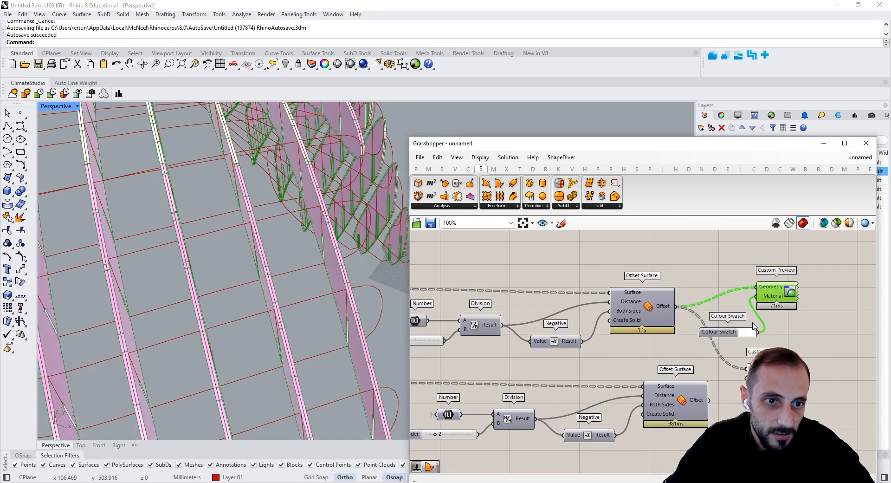
- Duplicate the swatch in black for the lower Custom Preview, fed by the lower Offset Surface, and tidy the preview components
{"action": "right_click_drag", "start_coordinate": [726, 348], "coordinate": [661, 326]}
{"action": "left_click_drag", "start_coordinate": [654, 309], "coordinate": [663, 374], "text": "alt"}
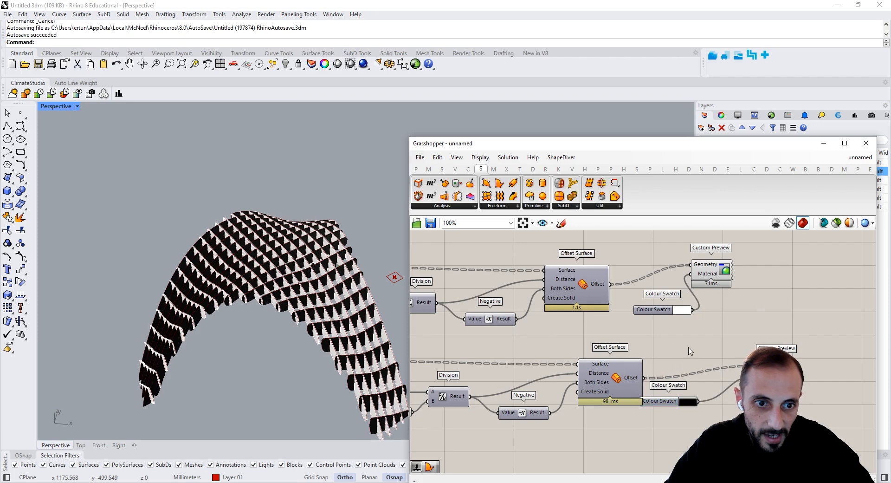
{"action": "left_click_drag", "start_coordinate": [662, 403], "coordinate": [670, 420]}
{"action": "left_click_drag", "start_coordinate": [777, 373], "coordinate": [777, 391]}
{"action": "right_click_drag", "start_coordinate": [230, 266], "coordinate": [226, 273]}
{"action": "right_click_drag", "start_coordinate": [226, 273], "coordinate": [228, 236], "text": "shift"}
{"action": "left_click", "coordinate": [692, 326]}
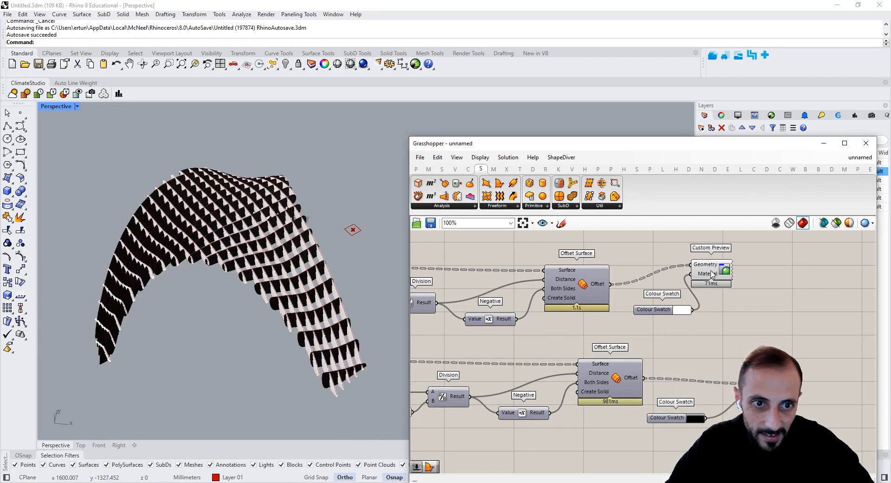
{"action": "left_click_drag", "start_coordinate": [711, 271], "coordinate": [764, 275]}
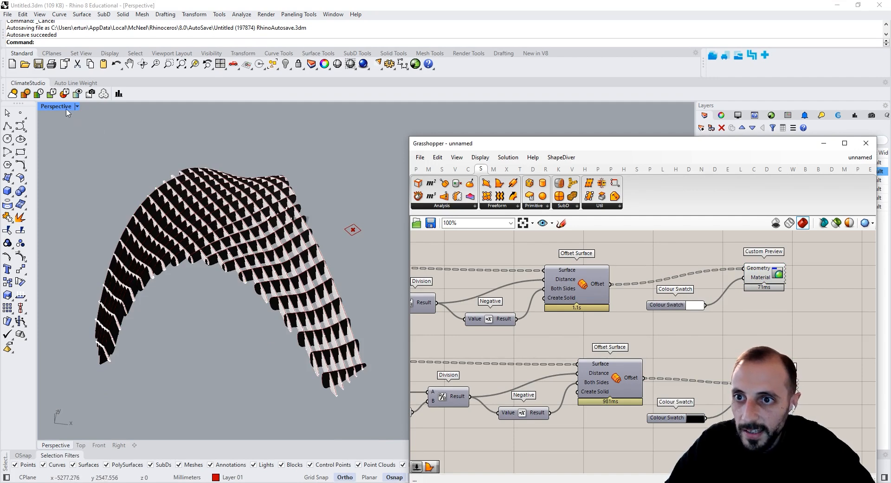
- Set the Perspective viewport's display mode to Arctic with Outlines
{"action": "left_click", "coordinate": [78, 107]}
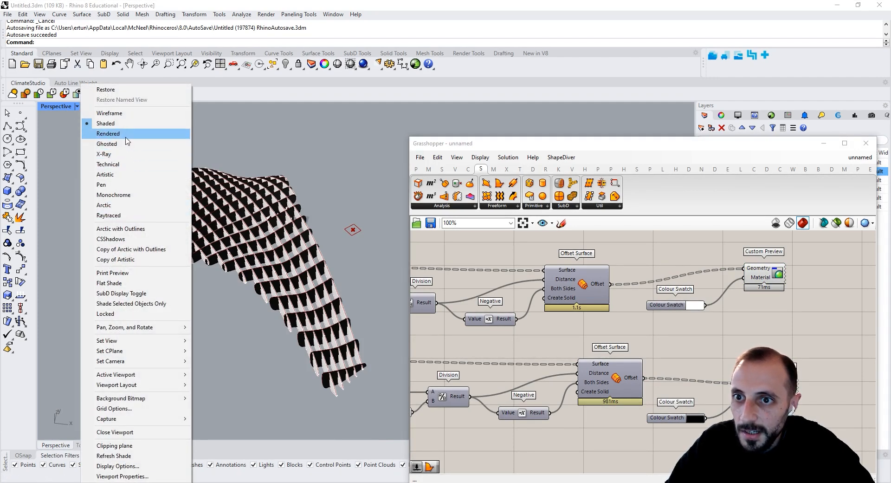
{"action": "left_click", "coordinate": [137, 228]}
{"action": "right_click_drag", "start_coordinate": [250, 244], "coordinate": [464, 273]}
- Turn off the preview of the BB Waffle component so that only the Custom Preview components draw the structure
{"action": "scroll", "coordinate": [557, 276], "scroll_direction": "down", "scroll_amount": 5}
{"action": "left_click_drag", "start_coordinate": [722, 268], "coordinate": [477, 359]}
{"action": "right_click", "coordinate": [496, 267]}
{"action": "left_click", "coordinate": [516, 277]}
{"action": "left_click", "coordinate": [620, 297]}
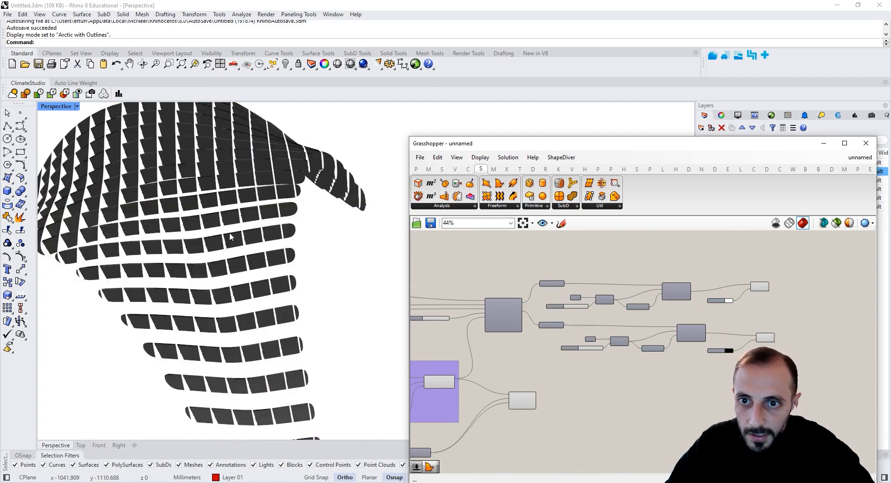
{"action": "scroll", "coordinate": [736, 297], "scroll_direction": "up", "scroll_amount": 4}
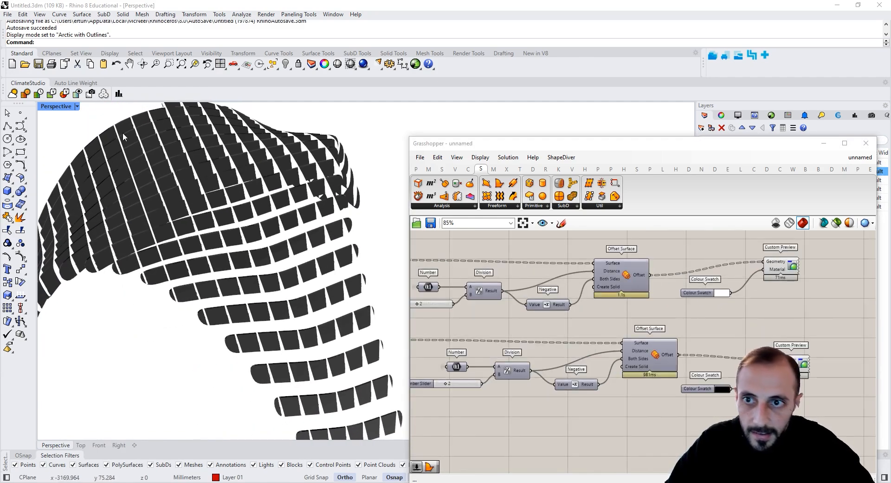
- Set the Perspective viewport's display mode to Arctic and view the whole waffle structure
{"action": "left_click", "coordinate": [77, 107]}
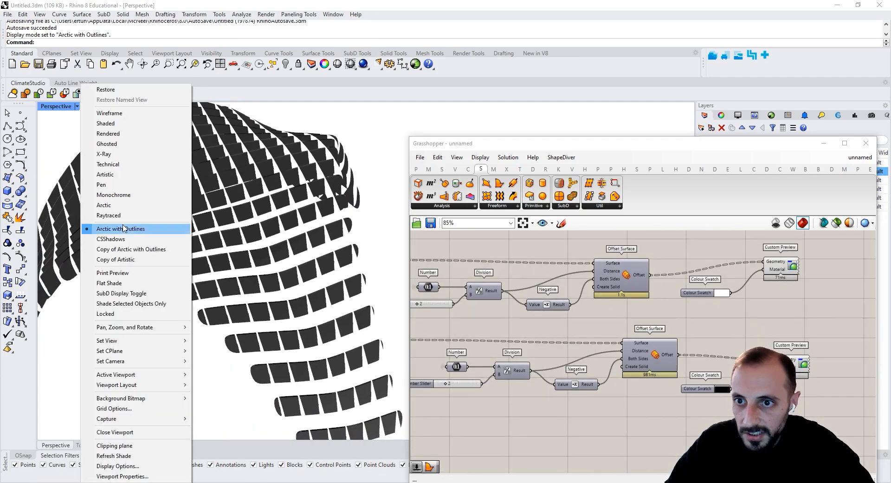
{"action": "left_click", "coordinate": [109, 206]}
{"action": "right_click_drag", "start_coordinate": [367, 264], "coordinate": [292, 279]}
{"action": "scroll", "coordinate": [290, 297], "scroll_direction": "down", "scroll_amount": 3}
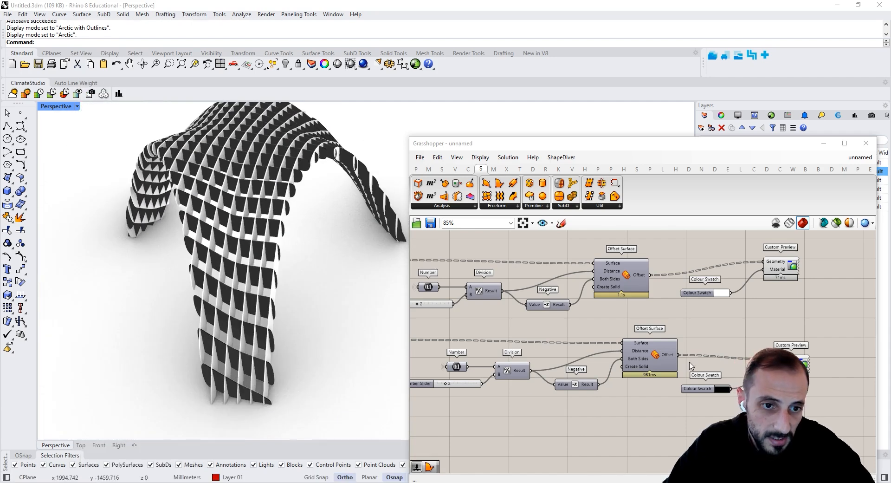
{"action": "right_click_drag", "start_coordinate": [712, 356], "coordinate": [668, 358]}
{"action": "right_click_drag", "start_coordinate": [728, 332], "coordinate": [687, 336]}
{"action": "right_click_drag", "start_coordinate": [578, 336], "coordinate": [702, 343]}
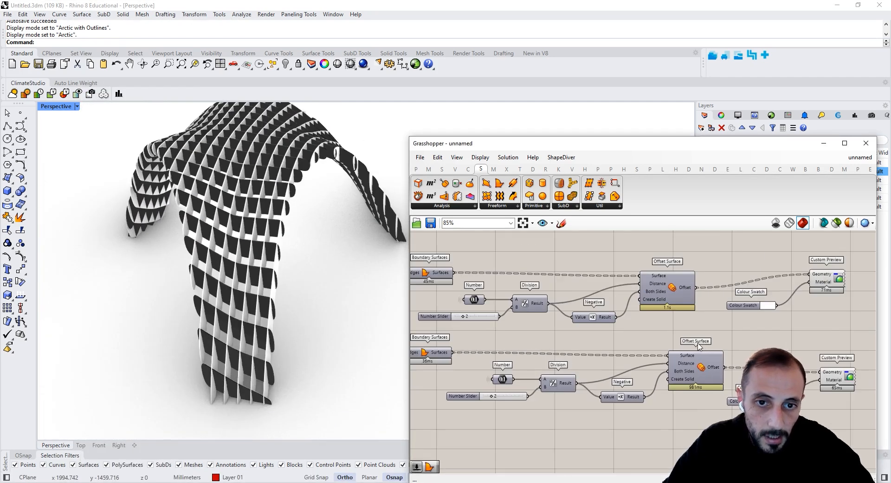
{"action": "scroll", "coordinate": [702, 346], "scroll_direction": "down", "scroll_amount": 2}
{"action": "right_click_drag", "start_coordinate": [486, 324], "coordinate": [520, 329]}
{"action": "scroll", "coordinate": [475, 353], "scroll_direction": "up", "scroll_amount": 2}
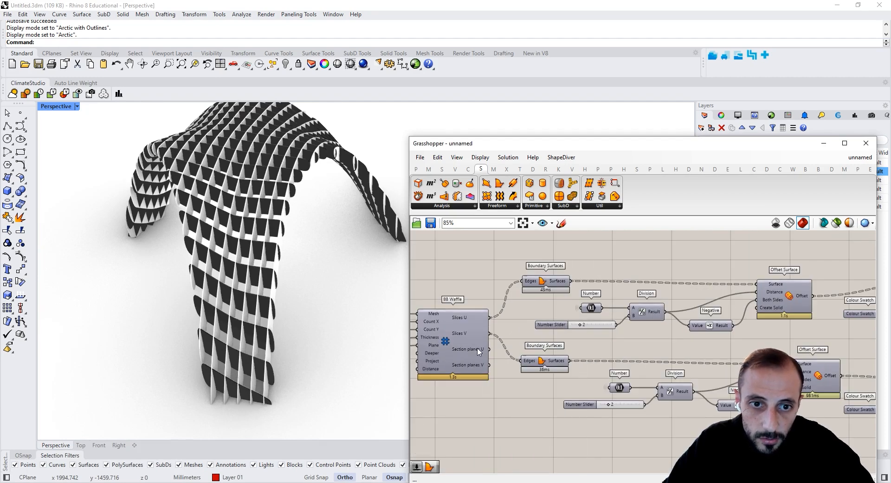
- Group the two offset and preview chains together and move the group above the BB Waffle component
{"action": "scroll", "coordinate": [478, 352], "scroll_direction": "down", "scroll_amount": 2}
{"action": "left_click_drag", "start_coordinate": [825, 271], "coordinate": [535, 317]}
{"action": "left_click", "coordinate": [808, 345]}
{"action": "left_click_drag", "start_coordinate": [853, 338], "coordinate": [556, 392]}
{"action": "scroll", "coordinate": [555, 391], "scroll_direction": "down", "scroll_amount": 3}
{"action": "left_click_drag", "start_coordinate": [763, 281], "coordinate": [529, 418]}
{"action": "key", "text": "ctrl+g"}
{"action": "left_click_drag", "start_coordinate": [553, 355], "coordinate": [579, 286]}
{"action": "left_click", "coordinate": [581, 349]}
- Set the wire display of the lower Boundary Surfaces component's Edges input to Hidden
{"action": "scroll", "coordinate": [533, 334], "scroll_direction": "up", "scroll_amount": 3}
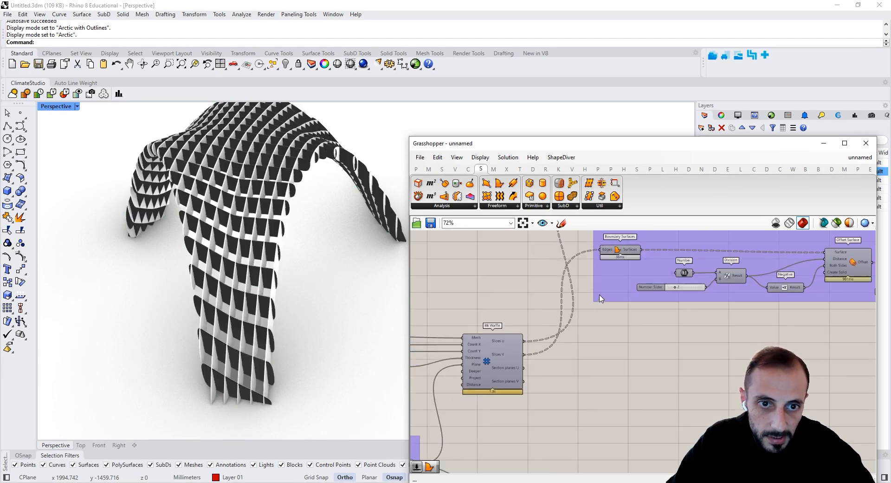
{"action": "right_click", "coordinate": [606, 252]}
{"action": "mouse_move", "coordinate": [634, 276]}
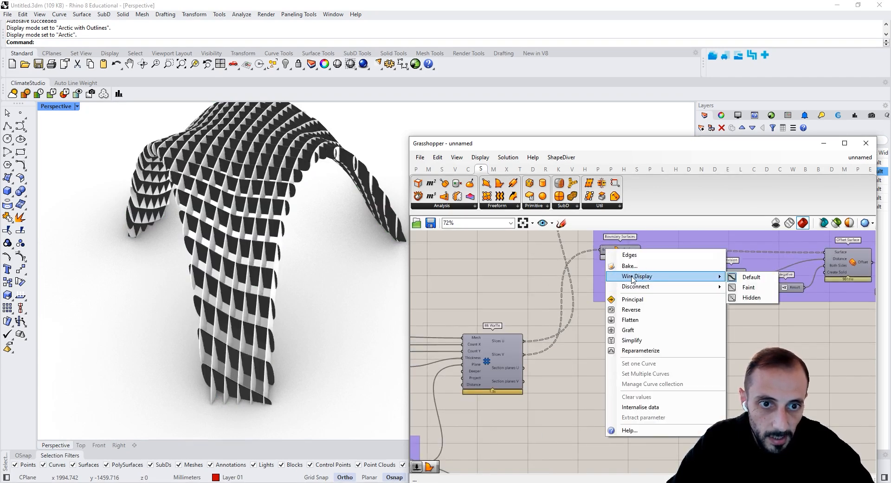
{"action": "left_click", "coordinate": [732, 288]}
{"action": "right_click_drag", "start_coordinate": [599, 253], "coordinate": [558, 334]}
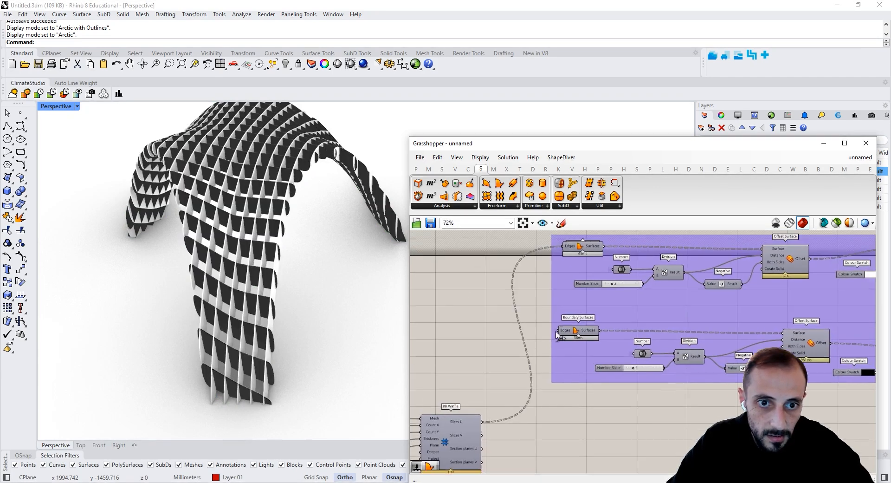
- Hide the wire feeding the upper Boundary Surfaces component's Edges input by changing its wire display to Hidden
{"action": "right_click", "coordinate": [570, 246]}
{"action": "mouse_move", "coordinate": [685, 282]}
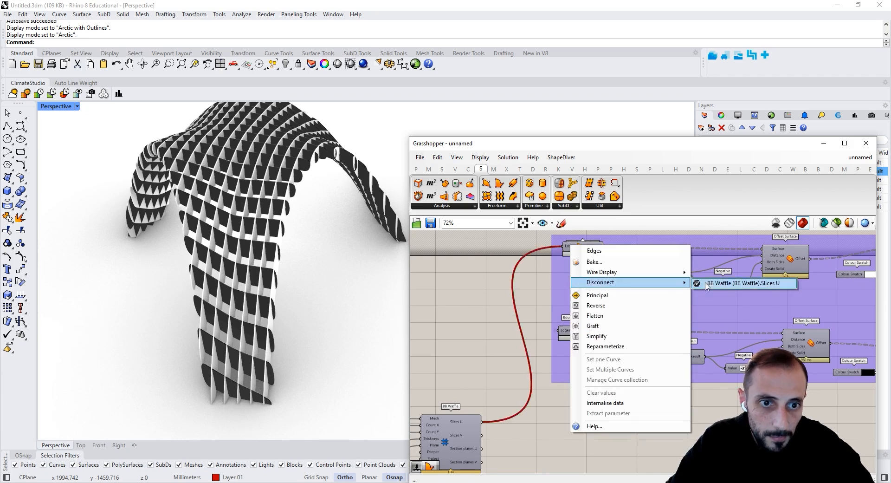
{"action": "left_click", "coordinate": [700, 297]}
- Bake the Offset output of the upper Offset Surface component to Layer 01
{"action": "right_click_drag", "start_coordinate": [588, 310], "coordinate": [515, 327]}
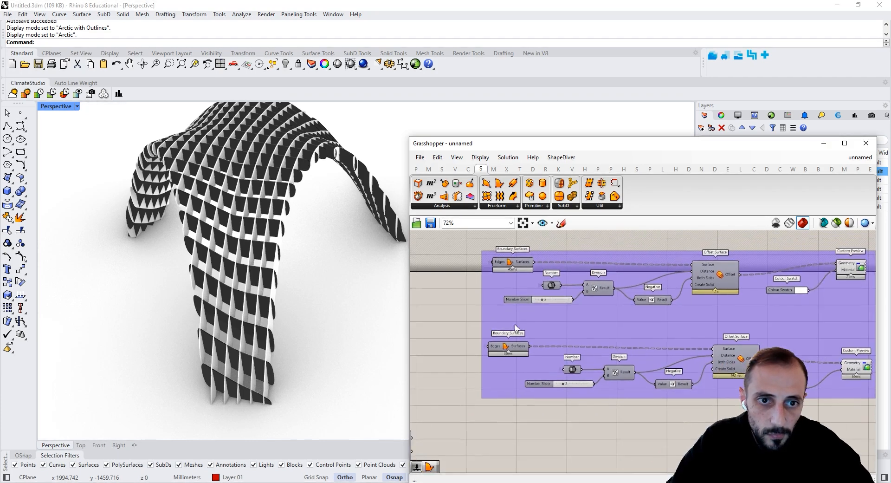
{"action": "scroll", "coordinate": [534, 325], "scroll_direction": "down", "scroll_amount": 3}
{"action": "scroll", "coordinate": [660, 310], "scroll_direction": "up", "scroll_amount": 3}
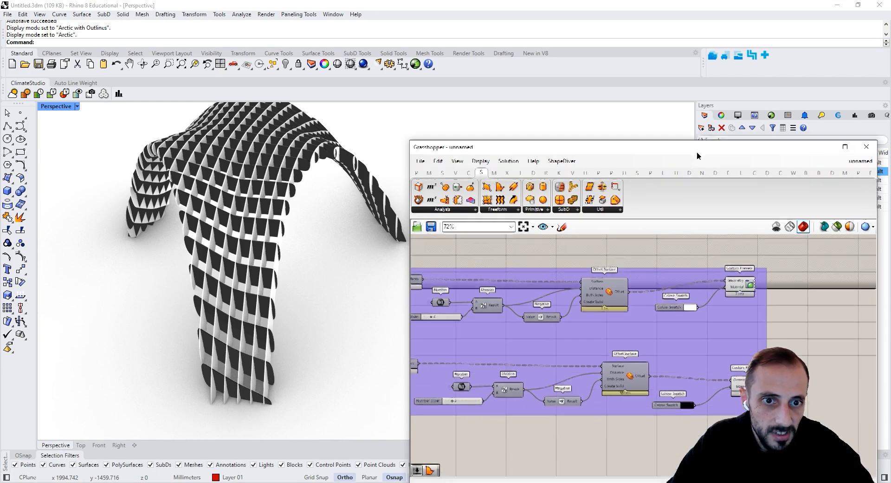
{"action": "left_click_drag", "start_coordinate": [698, 150], "coordinate": [710, 243]}
{"action": "right_click", "coordinate": [631, 384]}
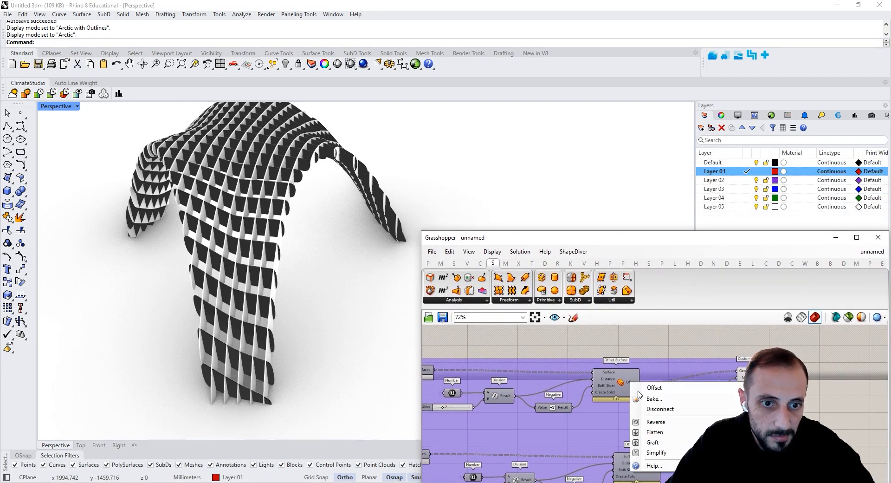
{"action": "left_click", "coordinate": [650, 395]}
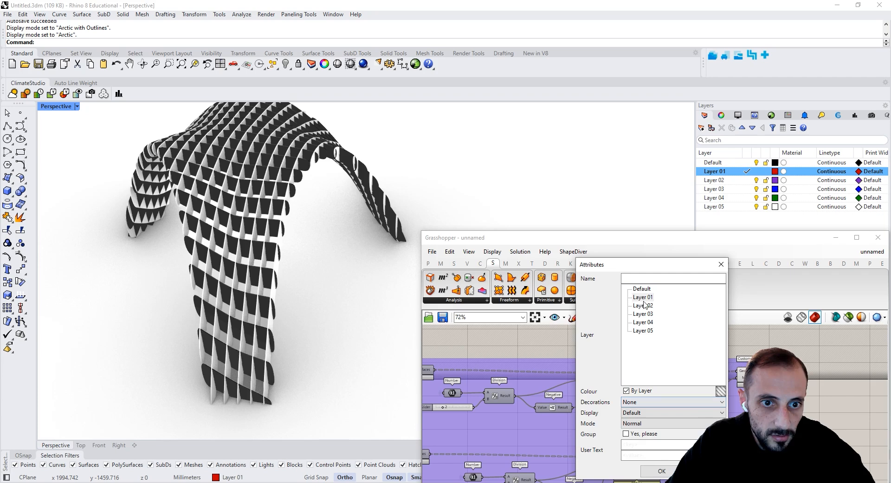
{"action": "left_click", "coordinate": [661, 470]}
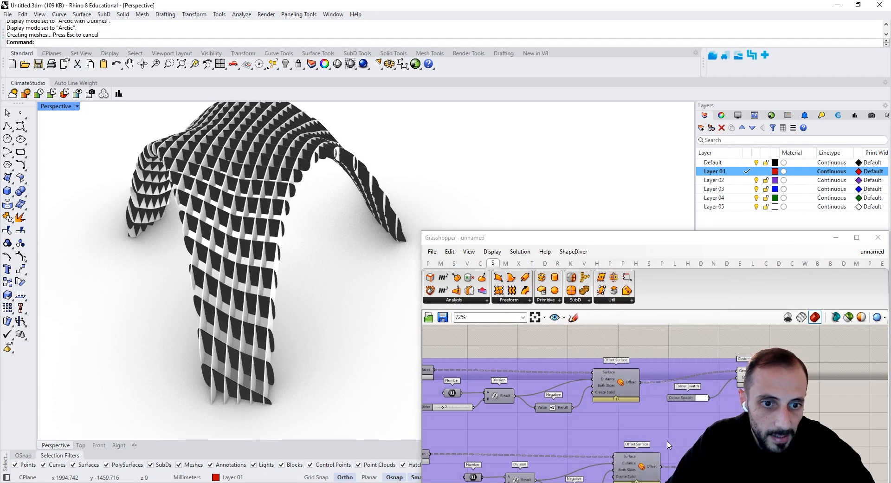
- Bake the lower Offset Surface's output to Layer 03 and check the baked pieces by briefly limiting the preview to selected objects
{"action": "right_click", "coordinate": [652, 468]}
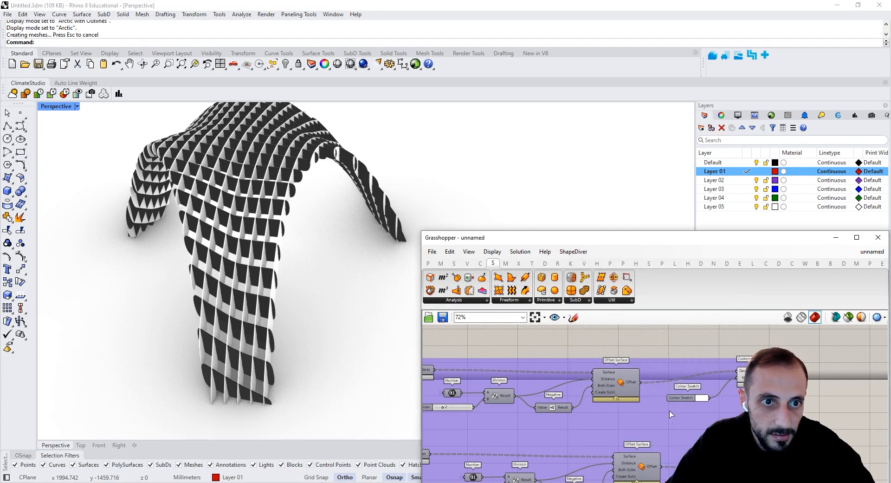
{"action": "left_click", "coordinate": [674, 409]}
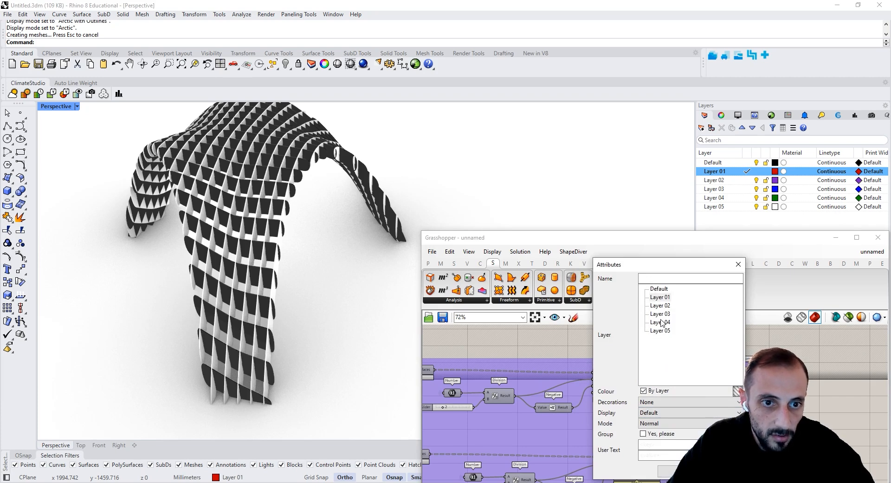
{"action": "key", "text": "Return"}
{"action": "left_click", "coordinate": [847, 317]}
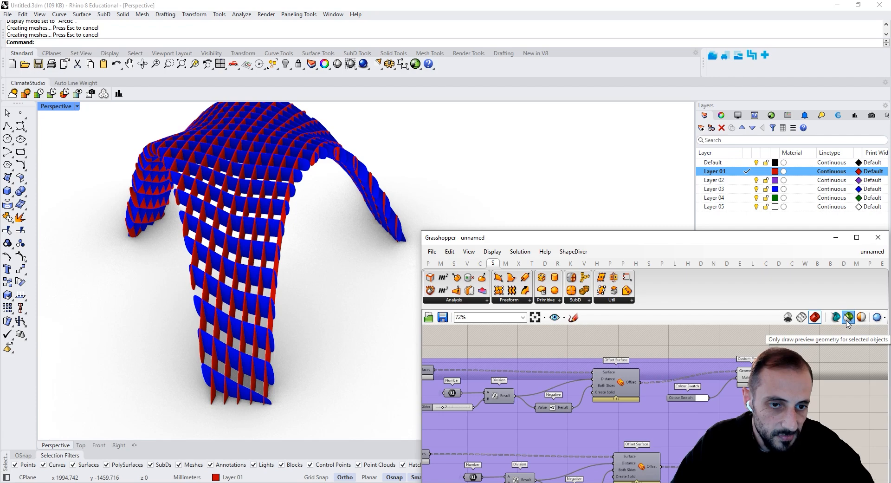
{"action": "left_click", "coordinate": [849, 320]}
- Place two Curve parameters beside the BB Waffle component and connect them to its Slices U and Slices V outputs
{"action": "scroll", "coordinate": [775, 355], "scroll_direction": "down", "scroll_amount": 5}
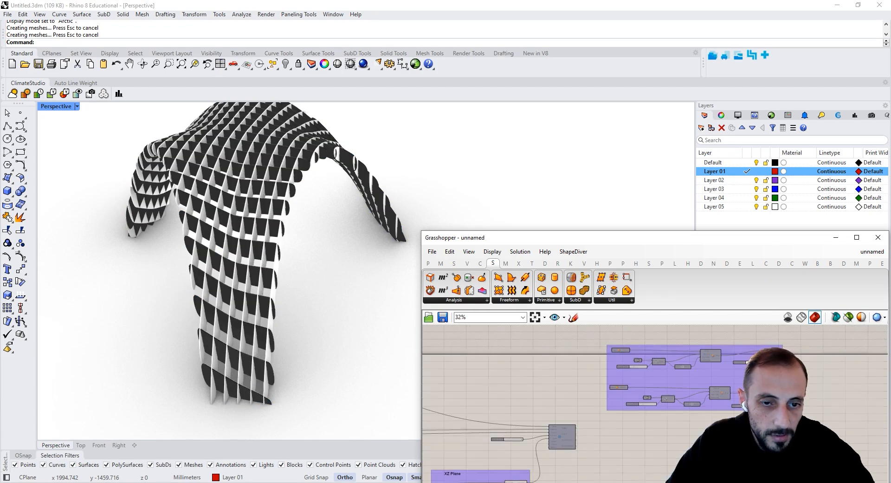
{"action": "right_click_drag", "start_coordinate": [641, 420], "coordinate": [636, 405]}
{"action": "scroll", "coordinate": [554, 410], "scroll_direction": "up", "scroll_amount": 4}
{"action": "left_click_drag", "start_coordinate": [629, 238], "coordinate": [589, 182]}
{"action": "right_click_drag", "start_coordinate": [596, 394], "coordinate": [618, 394]}
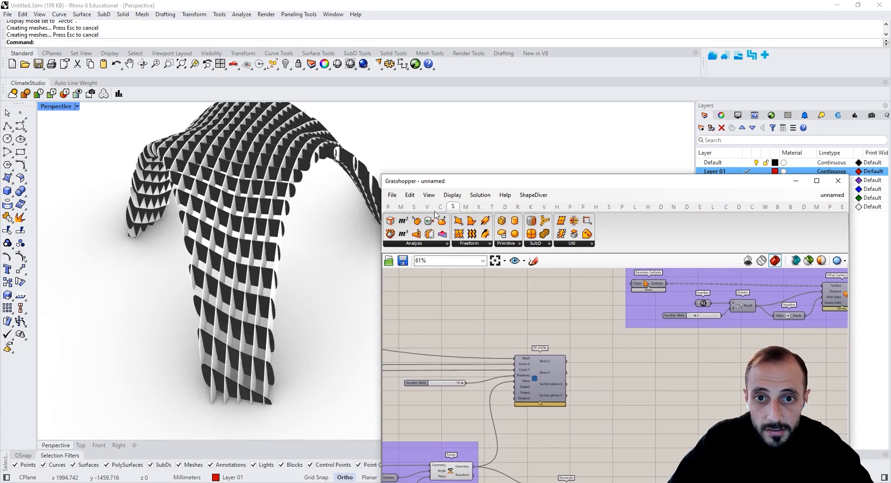
{"action": "left_click_drag", "start_coordinate": [435, 185], "coordinate": [483, 189]}
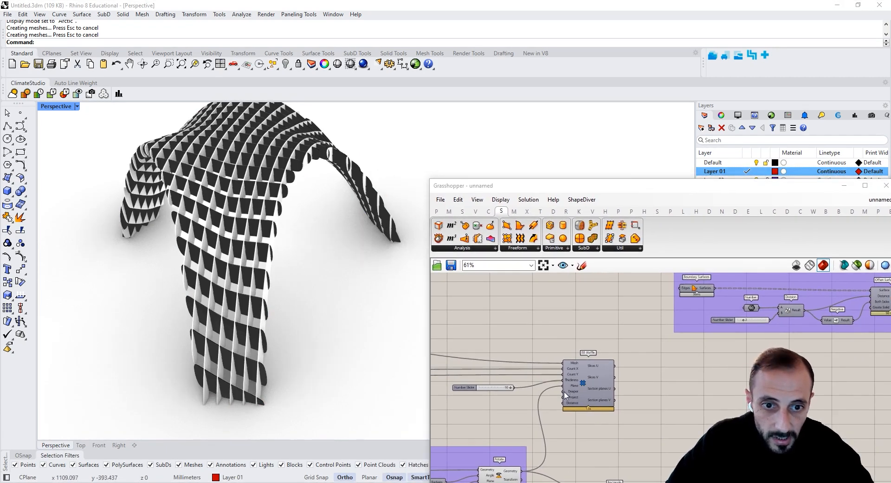
{"action": "scroll", "coordinate": [566, 394], "scroll_direction": "up", "scroll_amount": 2}
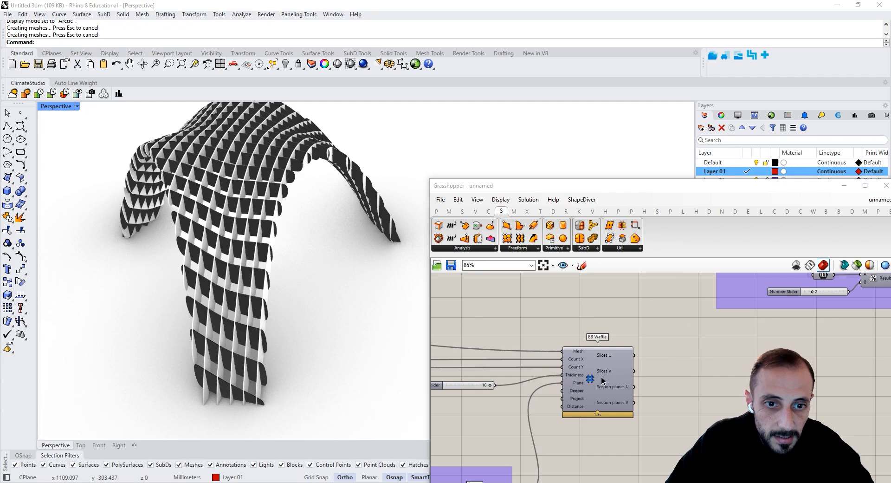
{"action": "left_click", "coordinate": [602, 380]}
{"action": "right_click", "coordinate": [705, 342]}
{"action": "left_click", "coordinate": [668, 390]}
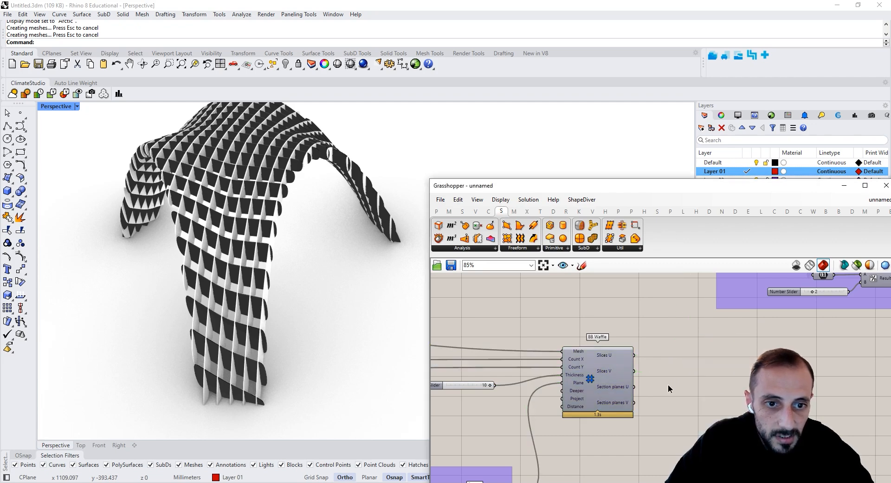
{"action": "double_click", "coordinate": [668, 390]}
{"action": "type", "text": "curve"}
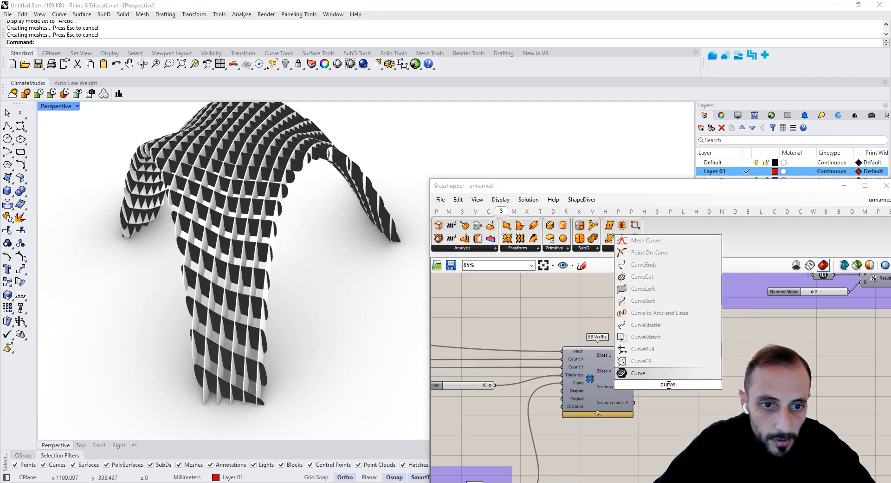
{"action": "key", "text": "Return"}
{"action": "left_click_drag", "start_coordinate": [712, 391], "coordinate": [704, 389]}
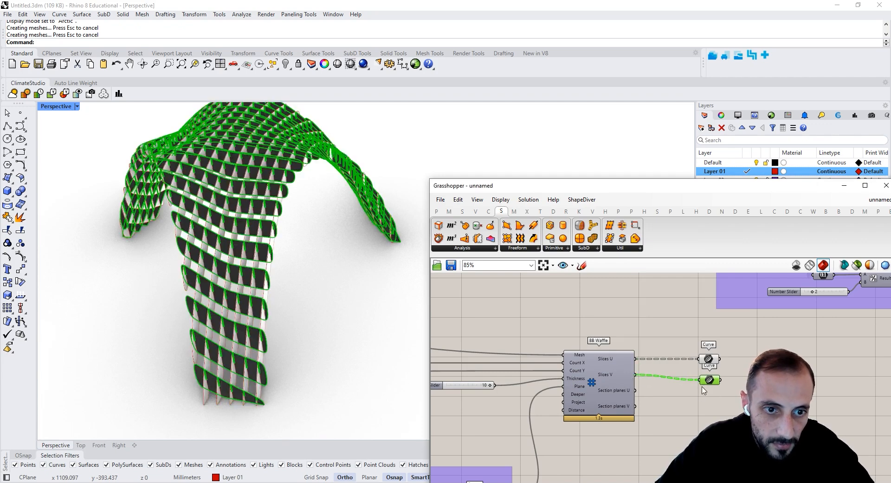
- Add a Boolean Toggle and connect it to the Project input of the BB Waffle component
{"action": "left_click", "coordinate": [644, 432]}
{"action": "double_click", "coordinate": [608, 440]}
{"action": "type", "text": "togg"}
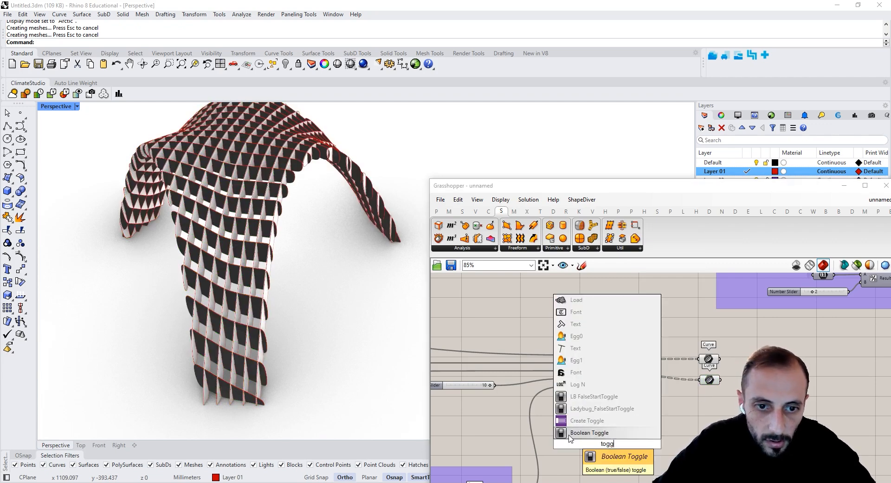
{"action": "key", "text": "Return"}
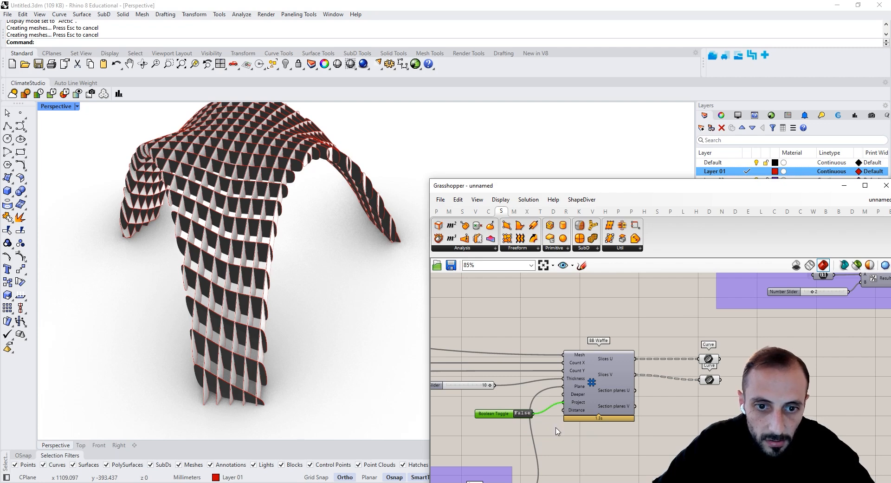
{"action": "right_click_drag", "start_coordinate": [728, 383], "coordinate": [708, 383]}
{"action": "left_click", "coordinate": [709, 382]}
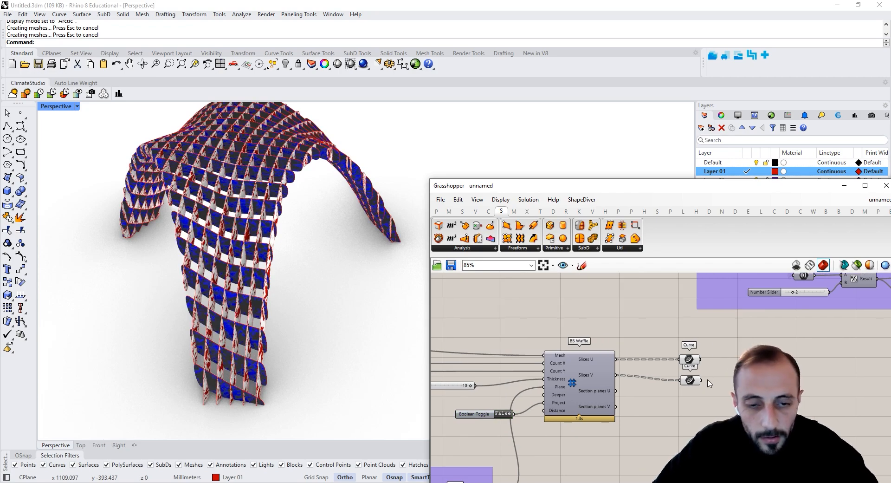
- Set the Boolean Toggle on BB Waffle's Project input to True to lay the slices out flat
{"action": "left_click", "coordinate": [689, 381]}
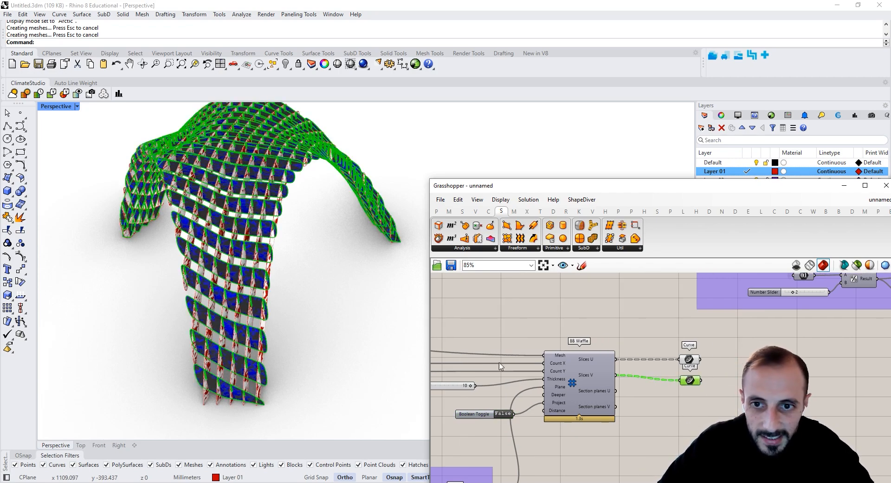
{"action": "scroll", "coordinate": [283, 295], "scroll_direction": "down", "scroll_amount": 5}
{"action": "scroll", "coordinate": [262, 303], "scroll_direction": "up", "scroll_amount": 3}
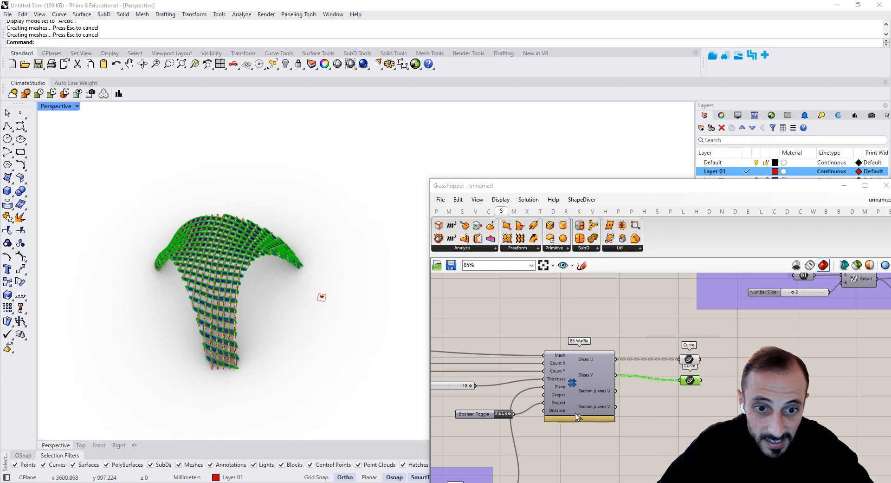
{"action": "scroll", "coordinate": [592, 419], "scroll_direction": "up", "scroll_amount": 2}
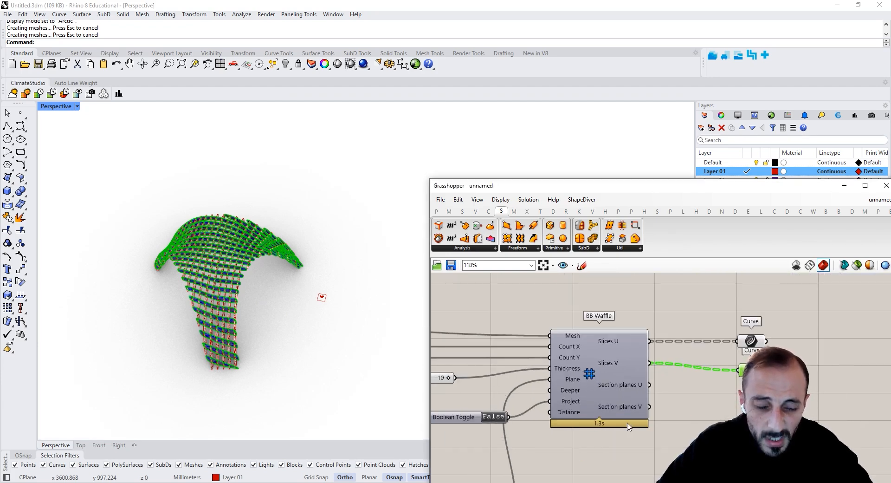
{"action": "right_click_drag", "start_coordinate": [629, 426], "coordinate": [647, 411]}
- Examine the flattened slices and their notches in the layout beside the waffle structure
{"action": "right_click_drag", "start_coordinate": [400, 319], "coordinate": [273, 306], "text": "shift"}
{"action": "scroll", "coordinate": [318, 304], "scroll_direction": "down", "scroll_amount": 6}
{"action": "scroll", "coordinate": [353, 330], "scroll_direction": "down", "scroll_amount": 3}
{"action": "scroll", "coordinate": [271, 306], "scroll_direction": "up", "scroll_amount": 8}
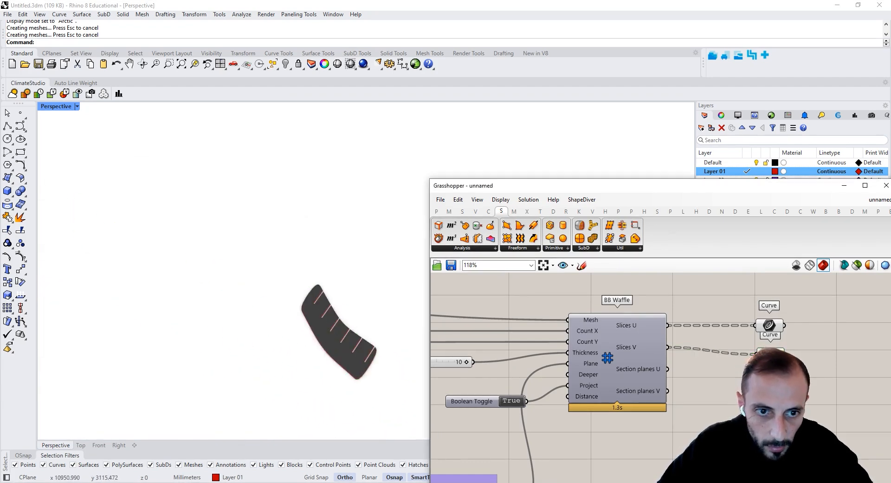
{"action": "scroll", "coordinate": [282, 324], "scroll_direction": "down", "scroll_amount": 12}
{"action": "scroll", "coordinate": [273, 332], "scroll_direction": "up", "scroll_amount": 7}
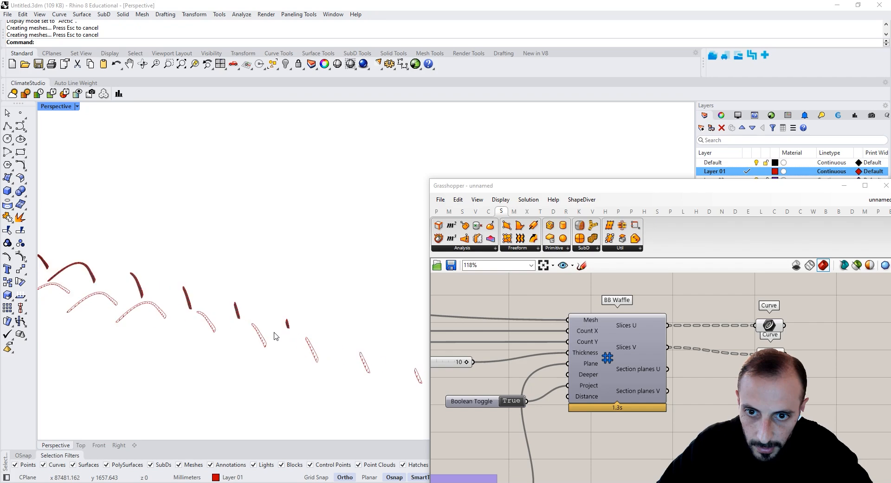
{"action": "scroll", "coordinate": [253, 336], "scroll_direction": "up", "scroll_amount": 5}
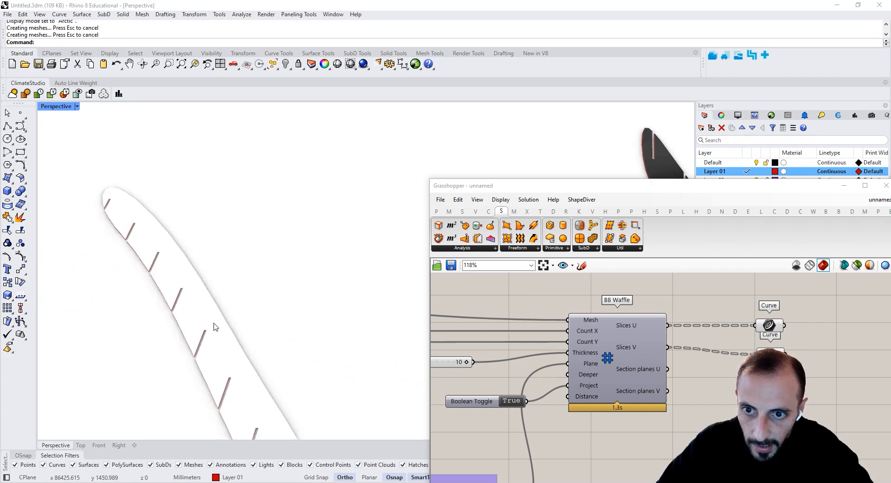
- Set the Perspective viewport's display mode to Shaded and examine the notched outlines of the flattened slices
{"action": "left_click", "coordinate": [61, 106]}
{"action": "left_click", "coordinate": [88, 126]}
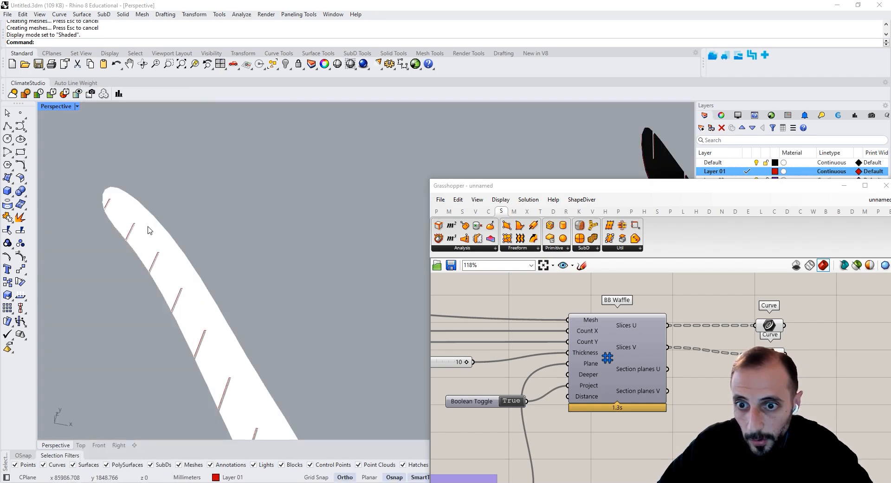
{"action": "scroll", "coordinate": [161, 250], "scroll_direction": "down", "scroll_amount": 4}
{"action": "scroll", "coordinate": [161, 249], "scroll_direction": "down", "scroll_amount": 5}
{"action": "scroll", "coordinate": [278, 315], "scroll_direction": "up", "scroll_amount": 8}
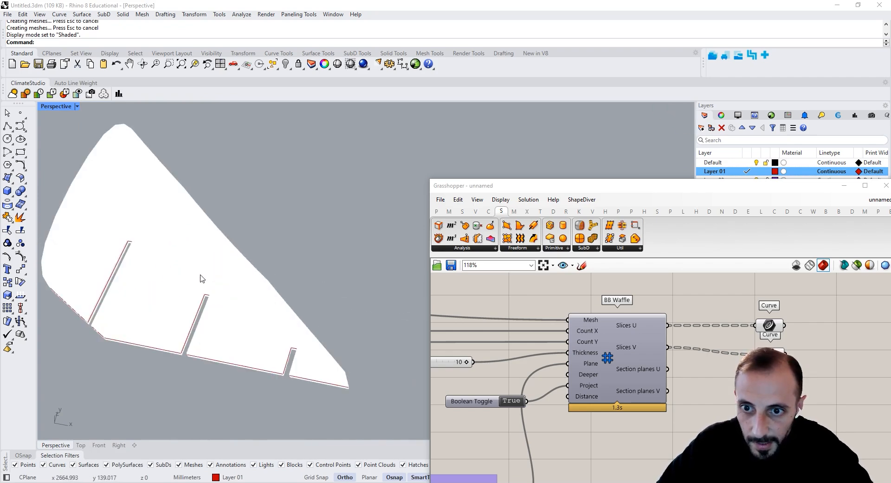
{"action": "scroll", "coordinate": [203, 278], "scroll_direction": "down", "scroll_amount": 5}
{"action": "scroll", "coordinate": [205, 275], "scroll_direction": "up", "scroll_amount": 4}
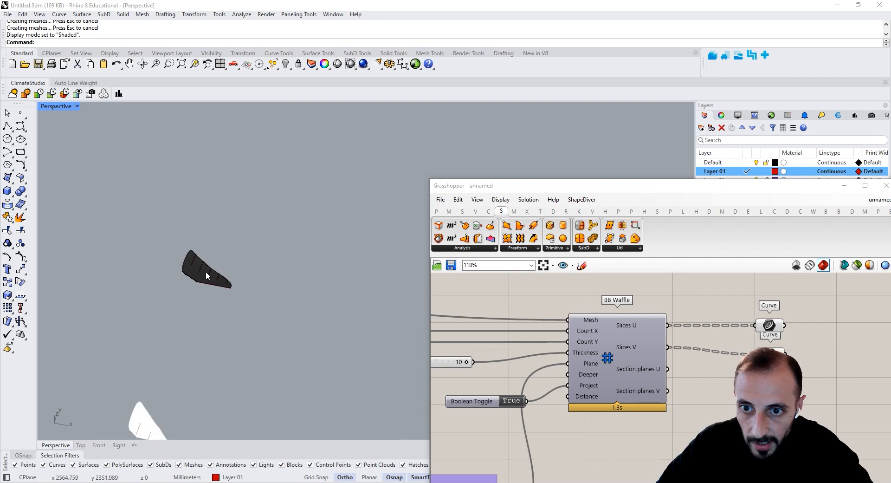
{"action": "scroll", "coordinate": [207, 275], "scroll_direction": "down", "scroll_amount": 2}
- Highlight the Slices V and Slices U Curve parameters in turn to identify which row of flattened pieces each one holds
{"action": "left_click", "coordinate": [769, 355]}
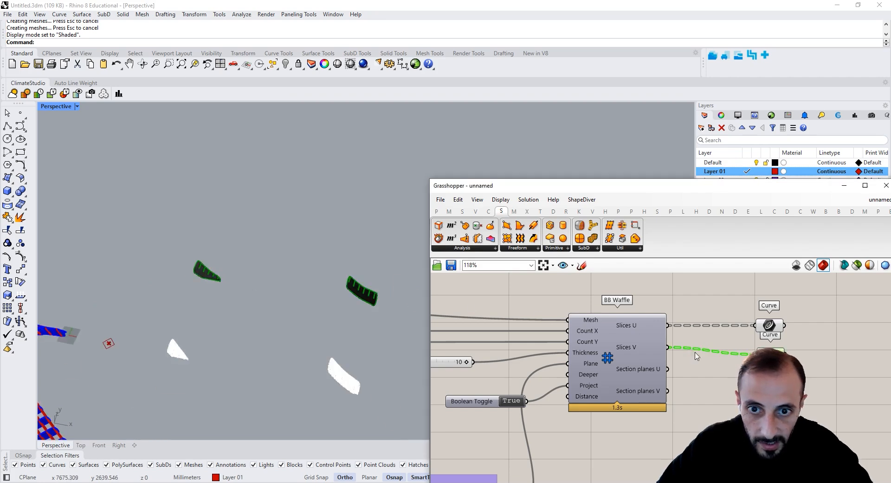
{"action": "left_click", "coordinate": [708, 382]}
{"action": "right_click_drag", "start_coordinate": [278, 324], "coordinate": [256, 321], "text": "shift"}
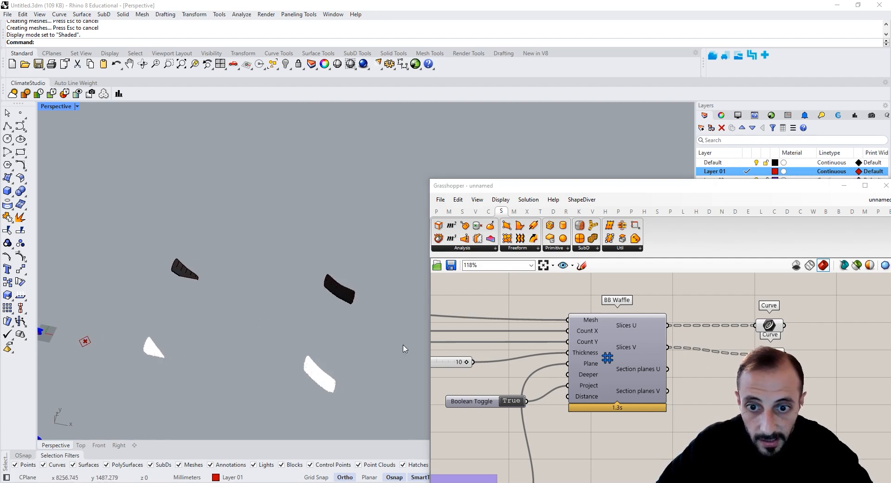
{"action": "left_click", "coordinate": [769, 325]}
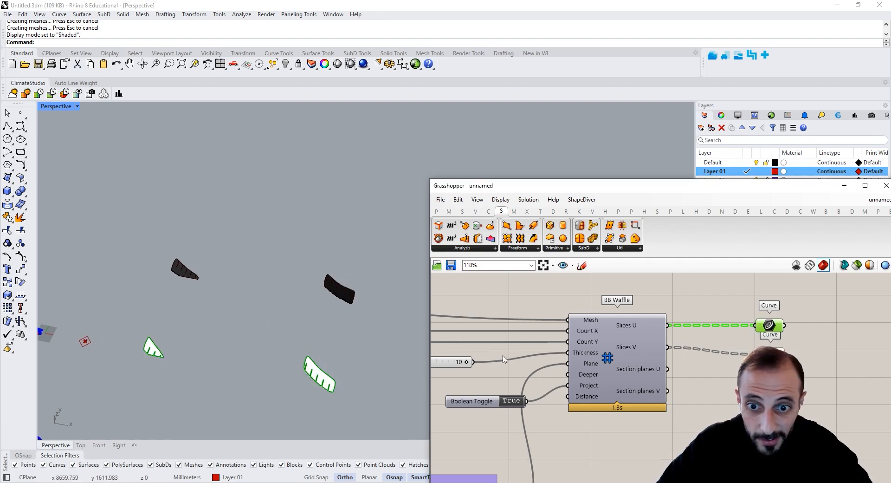
{"action": "left_click", "coordinate": [725, 377]}
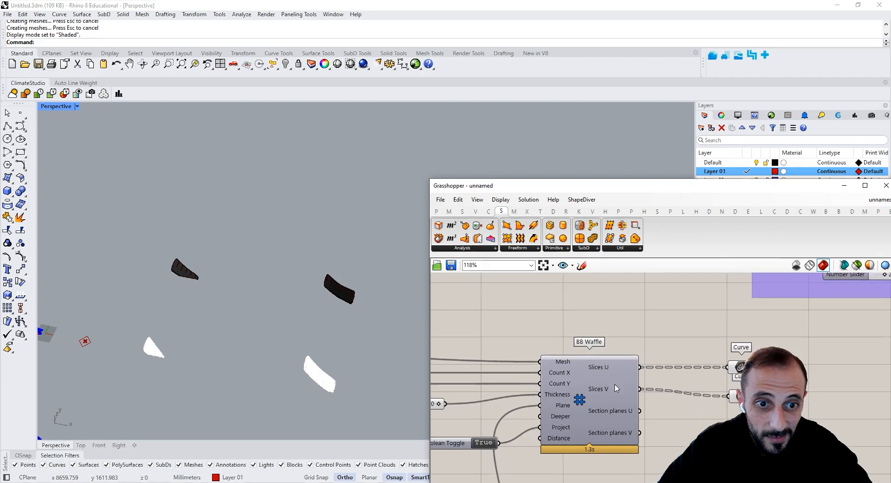
{"action": "scroll", "coordinate": [488, 418], "scroll_direction": "down", "scroll_amount": 6}
{"action": "left_click_drag", "start_coordinate": [811, 284], "coordinate": [756, 367]}
{"action": "right_click", "coordinate": [826, 313]}
{"action": "left_click", "coordinate": [842, 334]}
{"action": "left_click", "coordinate": [826, 337]}
{"action": "right_click_drag", "start_coordinate": [243, 326], "coordinate": [163, 310]}
{"action": "left_click_drag", "start_coordinate": [806, 286], "coordinate": [774, 357]}
{"action": "right_click", "coordinate": [811, 321]}
{"action": "left_click", "coordinate": [820, 324]}
{"action": "left_click", "coordinate": [820, 329]}
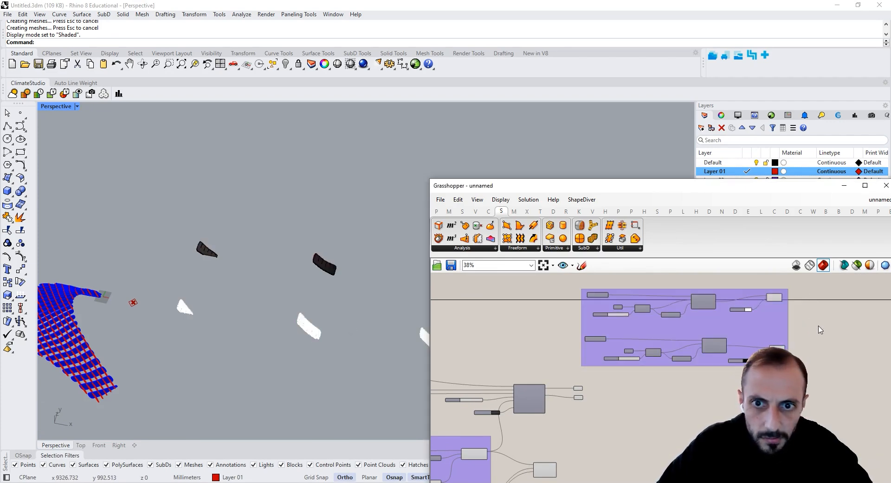
- View both full rows of flattened slices and inspect the data of the Curve parameter connected to Slices U
{"action": "right_click_drag", "start_coordinate": [350, 306], "coordinate": [238, 302]}
{"action": "scroll", "coordinate": [353, 336], "scroll_direction": "up", "scroll_amount": 3}
{"action": "scroll", "coordinate": [273, 318], "scroll_direction": "down", "scroll_amount": 5}
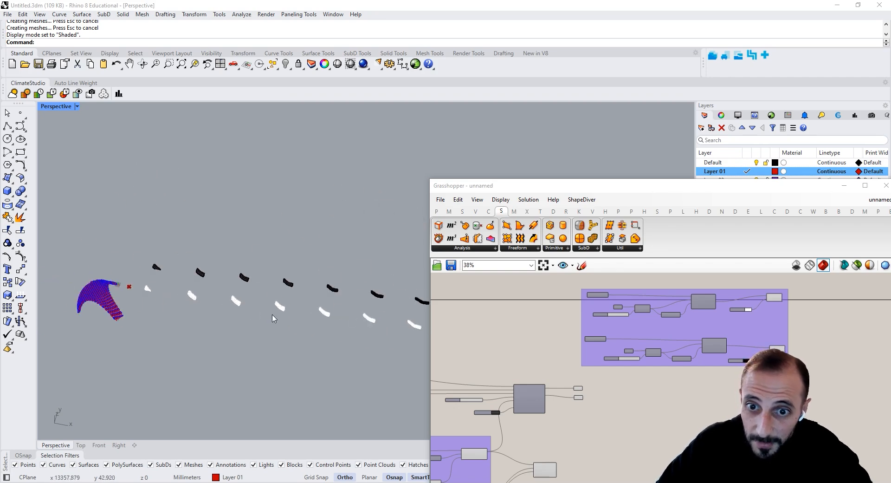
{"action": "scroll", "coordinate": [563, 374], "scroll_direction": "up", "scroll_amount": 5}
{"action": "left_click", "coordinate": [567, 378]}
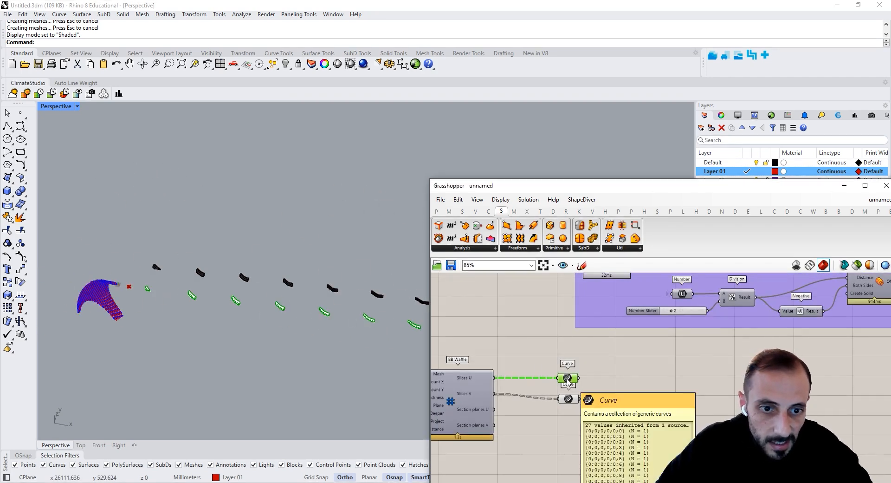
- Space the Curve parameters fed by Slices U and Slices V further apart vertically beside the BB Waffle component
{"action": "right_click_drag", "start_coordinate": [567, 381], "coordinate": [558, 342]}
{"action": "left_click", "coordinate": [600, 360]}
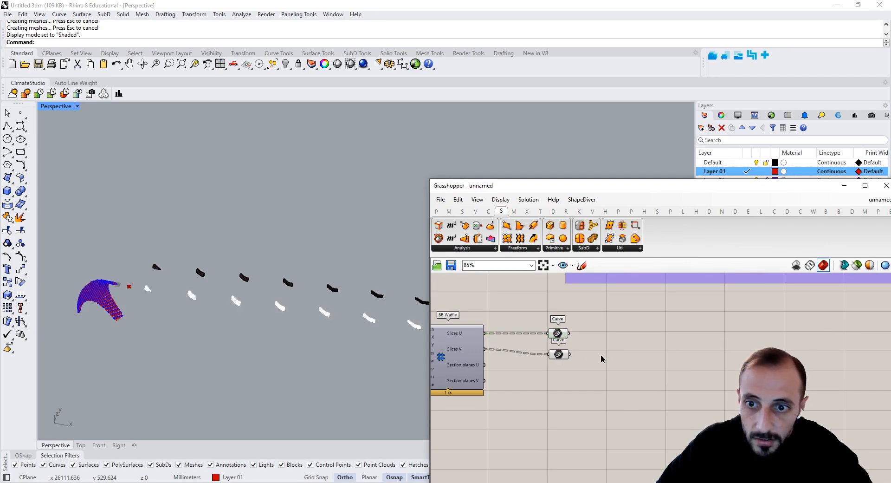
{"action": "left_click", "coordinate": [557, 356]}
{"action": "left_click", "coordinate": [597, 339]}
{"action": "right_click_drag", "start_coordinate": [587, 345], "coordinate": [572, 368]}
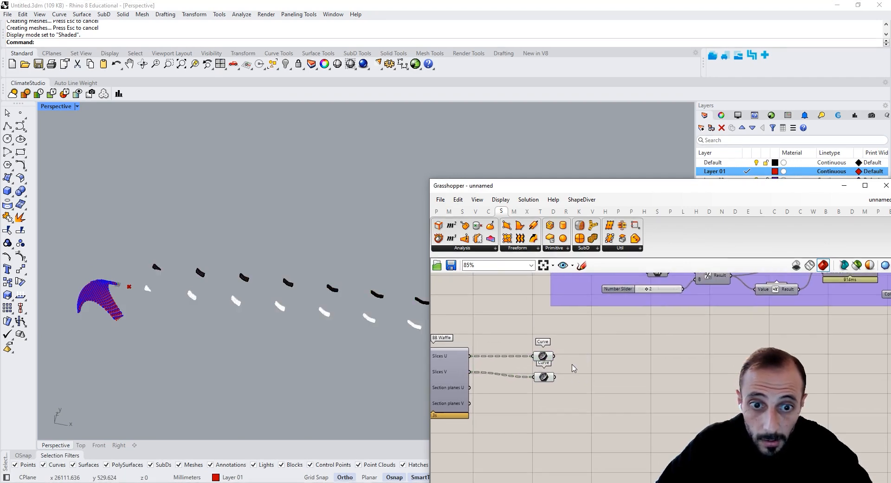
{"action": "left_click_drag", "start_coordinate": [543, 373], "coordinate": [553, 384]}
{"action": "left_click", "coordinate": [571, 368]}
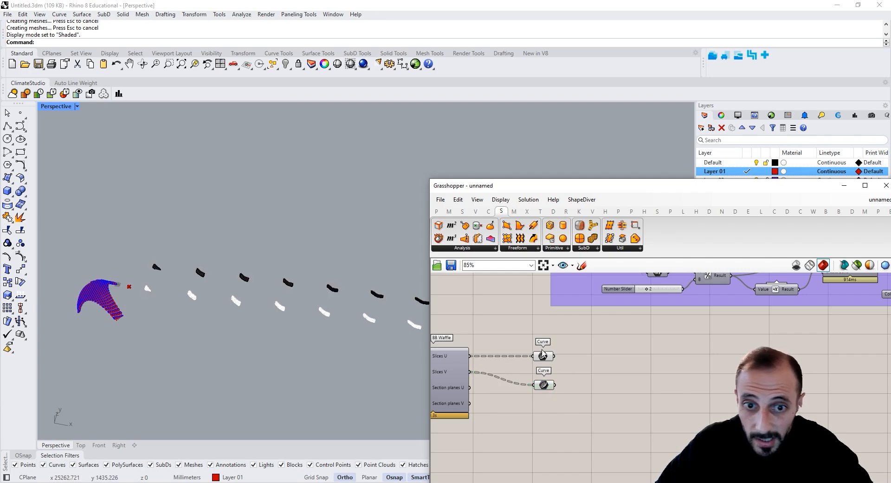
{"action": "scroll", "coordinate": [602, 364], "scroll_direction": "down", "scroll_amount": 4}
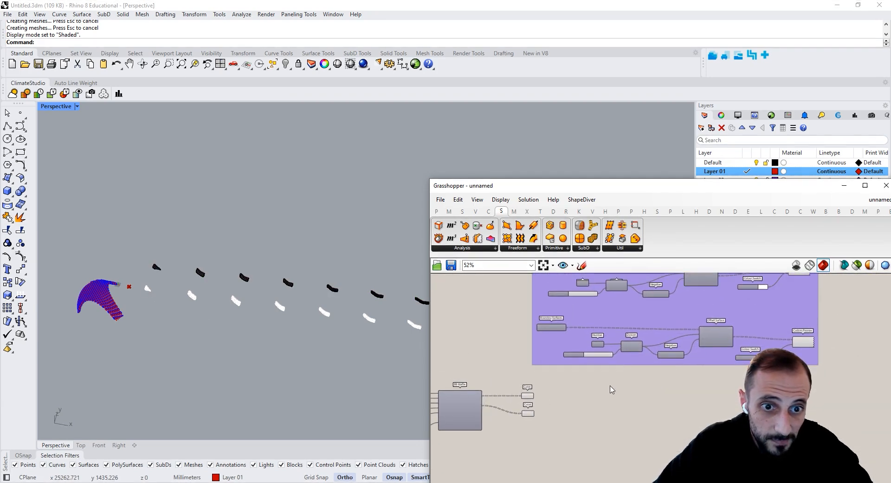
{"action": "scroll", "coordinate": [505, 400], "scroll_direction": "up", "scroll_amount": 3}
{"action": "left_click", "coordinate": [564, 430]}
{"action": "left_click_drag", "start_coordinate": [555, 432], "coordinate": [552, 450]}
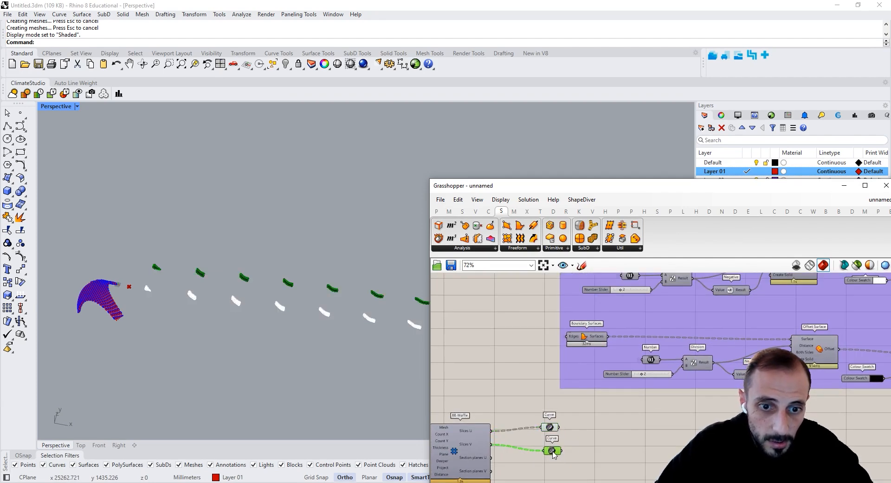
- Add a Trim Tree component and feed it from the Curve parameter that holds the Slices U outlines
{"action": "double_click", "coordinate": [586, 434]}
{"action": "type", "text": "trim"}
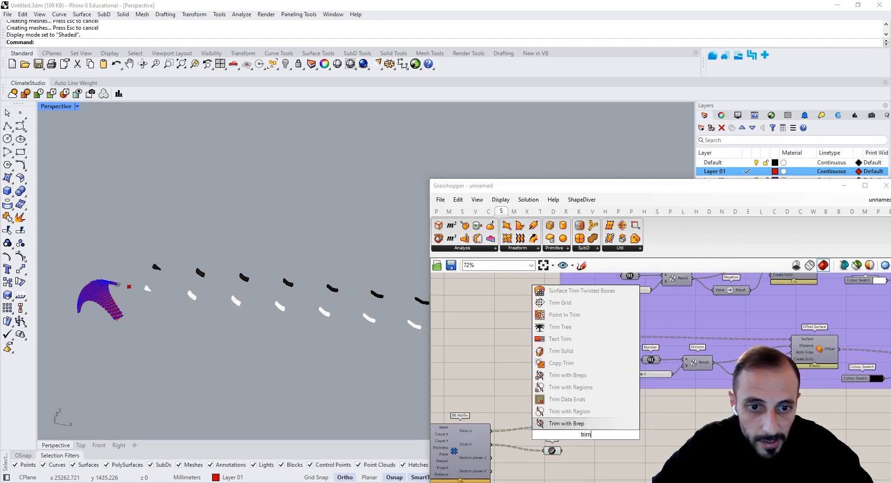
{"action": "left_click", "coordinate": [576, 326]}
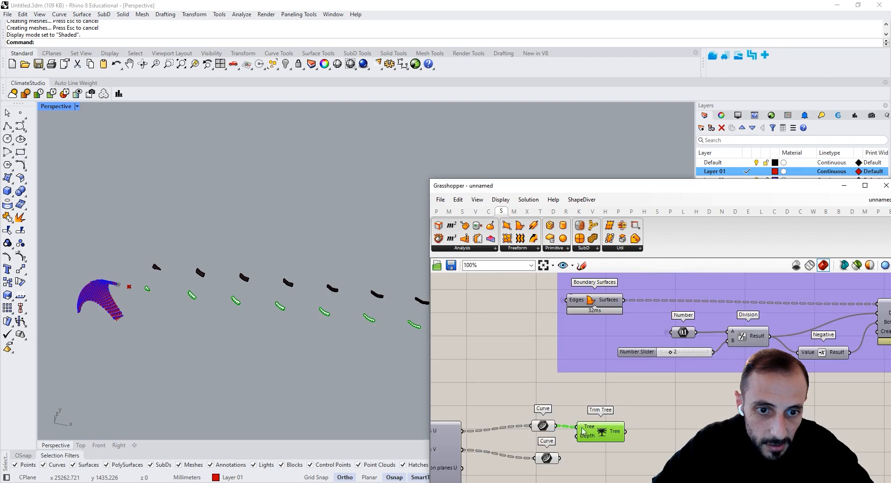
{"action": "left_click_drag", "start_coordinate": [595, 430], "coordinate": [609, 422]}
{"action": "mouse_move", "coordinate": [628, 424]}
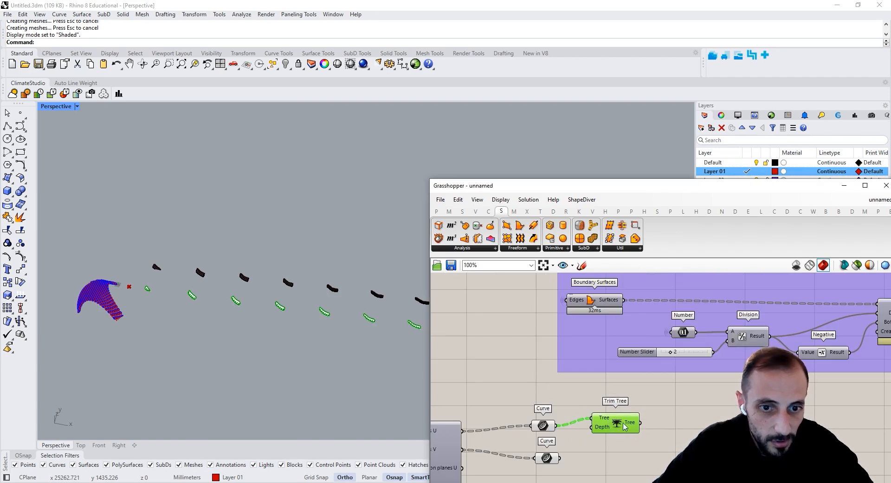
- Duplicate the Trim Tree below the first, feed the copy from the Slices V Curve parameter, and align that parameter with it
{"action": "right_click_drag", "start_coordinate": [623, 421], "coordinate": [619, 396]}
{"action": "left_click_drag", "start_coordinate": [619, 396], "coordinate": [622, 442], "text": "alt"}
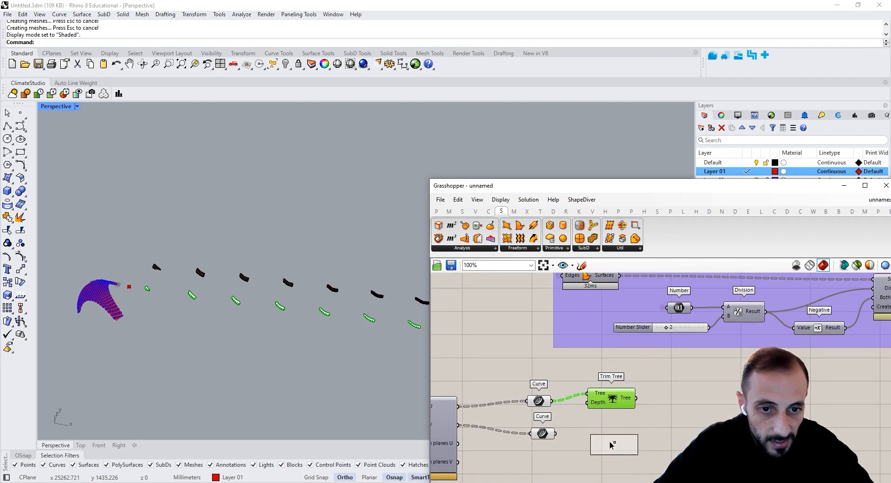
{"action": "left_click_drag", "start_coordinate": [555, 433], "coordinate": [610, 445]}
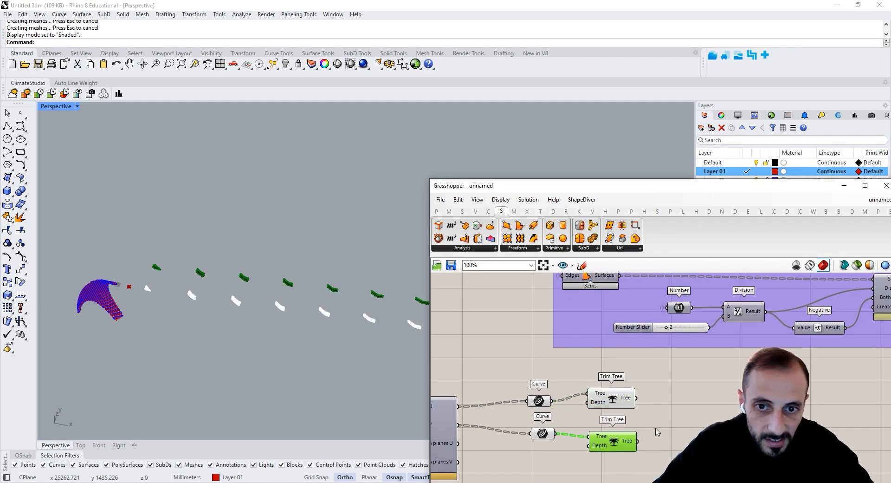
{"action": "left_click_drag", "start_coordinate": [542, 433], "coordinate": [542, 438]}
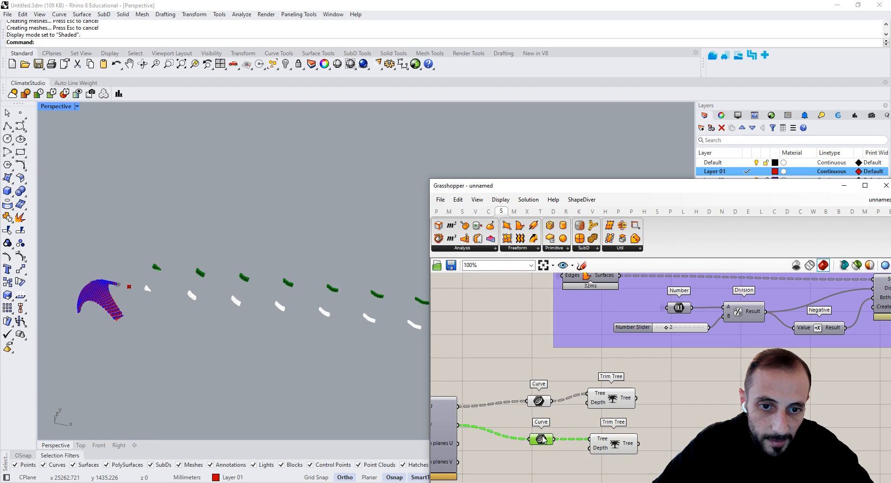
{"action": "left_click", "coordinate": [661, 433]}
- Lower the Custom Preview and its white Colour Swatch in the upper row of the purple group
{"action": "scroll", "coordinate": [660, 433], "scroll_direction": "down", "scroll_amount": 4}
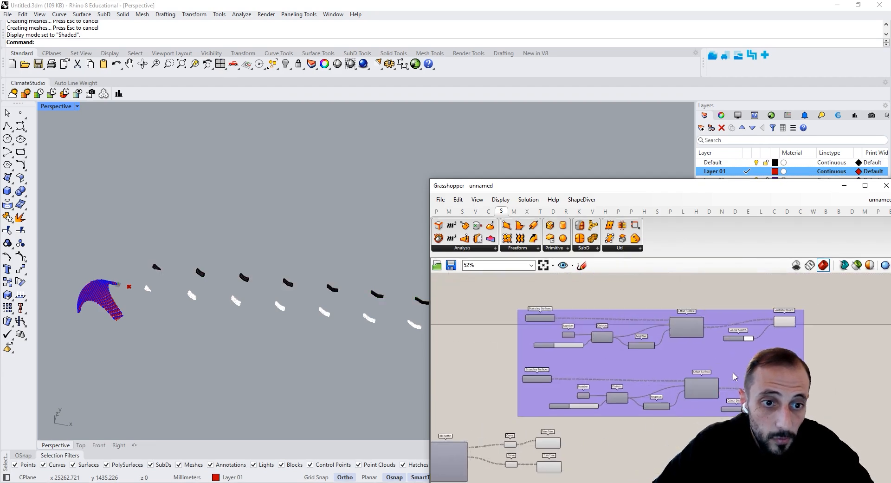
{"action": "scroll", "coordinate": [882, 332], "scroll_direction": "up", "scroll_amount": 2}
{"action": "left_click", "coordinate": [748, 326]}
{"action": "left_click_drag", "start_coordinate": [749, 326], "coordinate": [756, 331]}
{"action": "left_click_drag", "start_coordinate": [686, 341], "coordinate": [683, 362]}
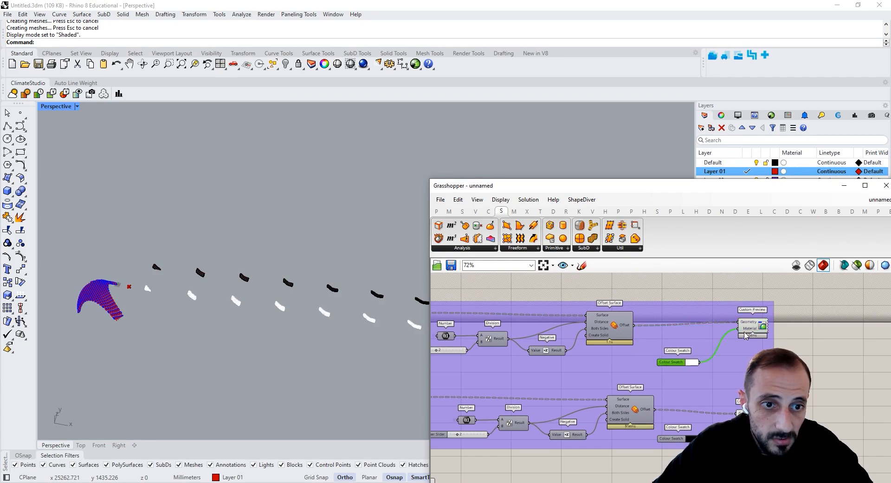
{"action": "left_click_drag", "start_coordinate": [748, 332], "coordinate": [745, 361]}
- Nudge the lower Boundary Surfaces component and shift the whole purple group slightly upward
{"action": "scroll", "coordinate": [691, 372], "scroll_direction": "down", "scroll_amount": 5}
{"action": "scroll", "coordinate": [561, 402], "scroll_direction": "up", "scroll_amount": 4}
{"action": "left_click", "coordinate": [546, 386]}
{"action": "left_click_drag", "start_coordinate": [546, 387], "coordinate": [545, 392]}
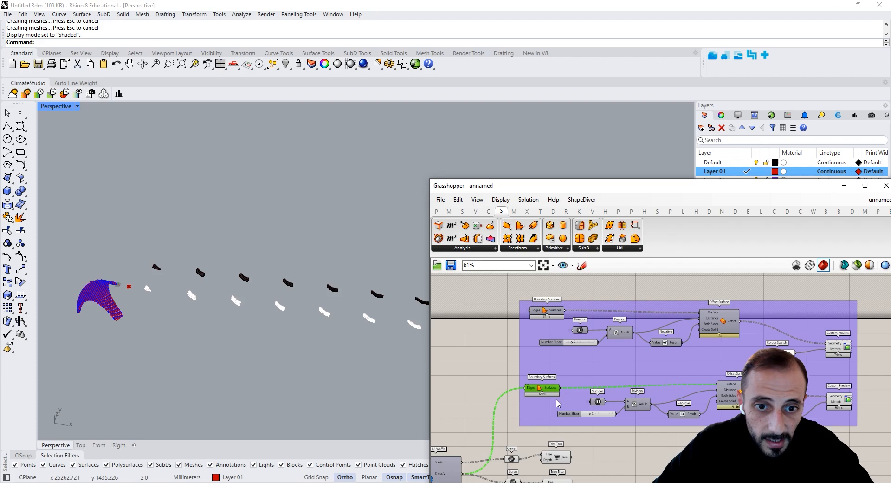
{"action": "left_click_drag", "start_coordinate": [638, 368], "coordinate": [636, 355]}
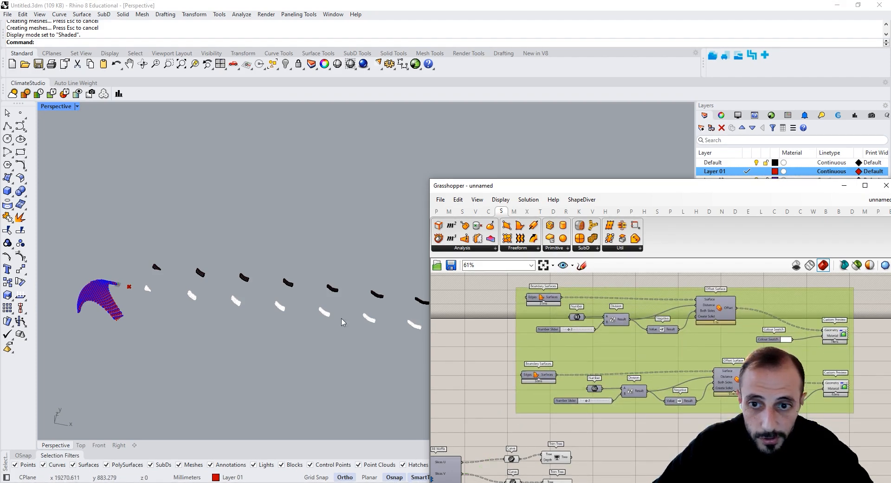
- Make Default the current layer and turn off Layer 01 and Layer 03 to hide the baked waffle slices
{"action": "right_click_drag", "start_coordinate": [116, 300], "coordinate": [160, 279], "text": "shift"}
{"action": "left_click_drag", "start_coordinate": [763, 191], "coordinate": [782, 225]}
{"action": "left_click", "coordinate": [747, 162]}
{"action": "left_click", "coordinate": [756, 171]}
{"action": "left_click", "coordinate": [743, 189]}
{"action": "left_click", "coordinate": [757, 189]}
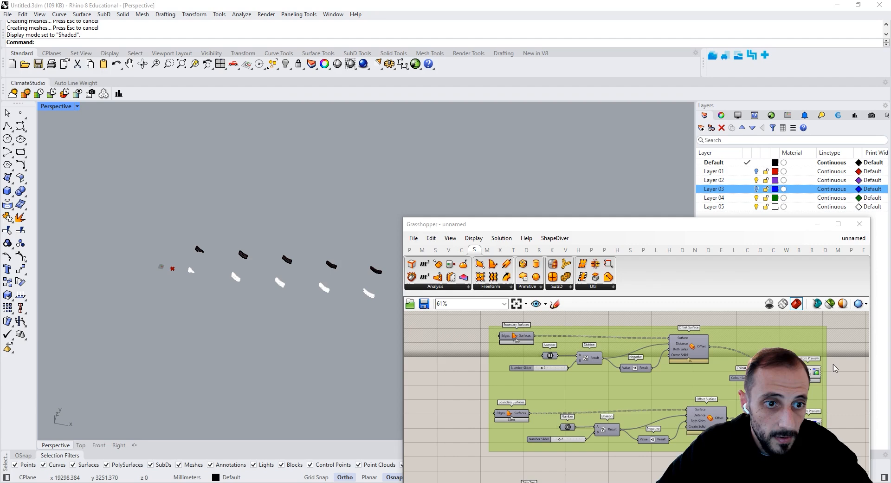
- Review the surface-offset group and the BB Waffle outputs that feed the Curve and Trim Tree components
{"action": "left_click", "coordinate": [810, 373]}
{"action": "left_click", "coordinate": [825, 370]}
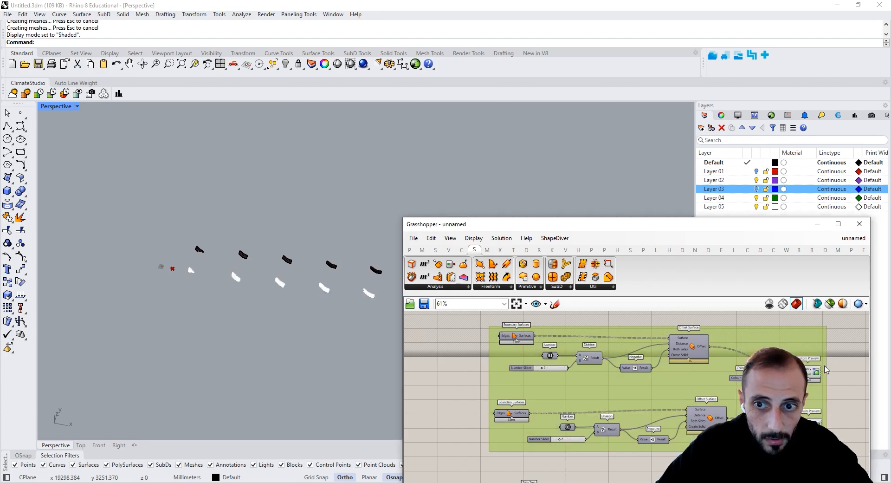
{"action": "scroll", "coordinate": [809, 379], "scroll_direction": "down", "scroll_amount": 3}
{"action": "scroll", "coordinate": [644, 422], "scroll_direction": "up", "scroll_amount": 3}
{"action": "left_click", "coordinate": [657, 330]}
{"action": "right_click", "coordinate": [821, 326]}
{"action": "left_click", "coordinate": [826, 330]}
{"action": "left_click", "coordinate": [809, 360]}
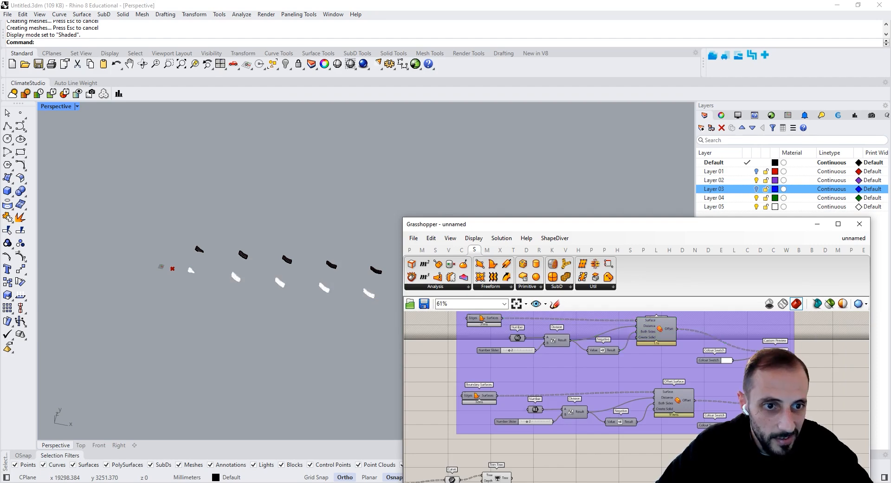
{"action": "scroll", "coordinate": [713, 377], "scroll_direction": "down", "scroll_amount": 5}
{"action": "scroll", "coordinate": [594, 419], "scroll_direction": "up", "scroll_amount": 5}
{"action": "mouse_move", "coordinate": [586, 431]}
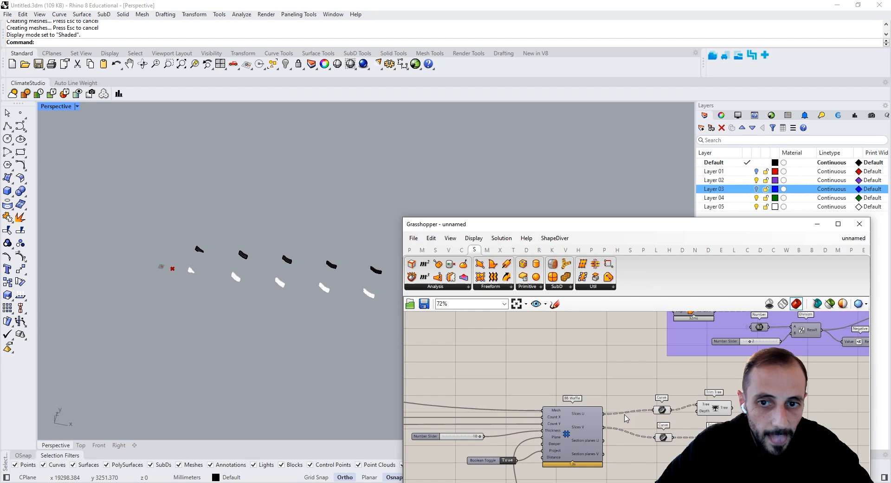
{"action": "scroll", "coordinate": [589, 438], "scroll_direction": "down", "scroll_amount": 1}
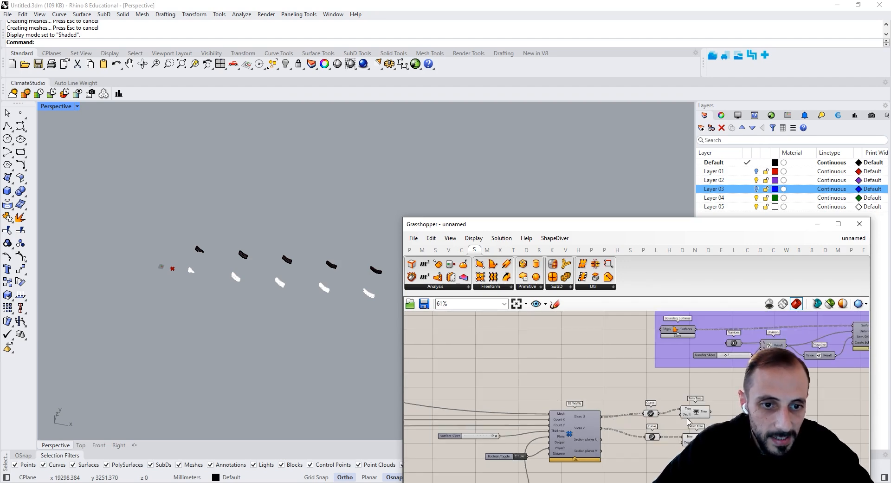
{"action": "scroll", "coordinate": [723, 410], "scroll_direction": "down", "scroll_amount": 2}
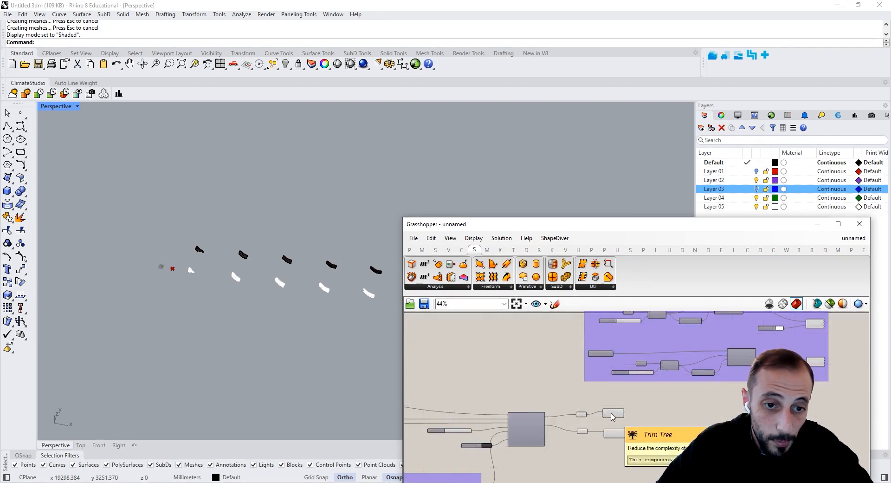
{"action": "scroll", "coordinate": [650, 405], "scroll_direction": "up", "scroll_amount": 1}
{"action": "scroll", "coordinate": [655, 404], "scroll_direction": "up", "scroll_amount": 2}
{"action": "left_click_drag", "start_coordinate": [624, 363], "coordinate": [689, 384]}
{"action": "scroll", "coordinate": [640, 381], "scroll_direction": "down", "scroll_amount": 2}
{"action": "right_click_drag", "start_coordinate": [630, 380], "coordinate": [610, 409]}
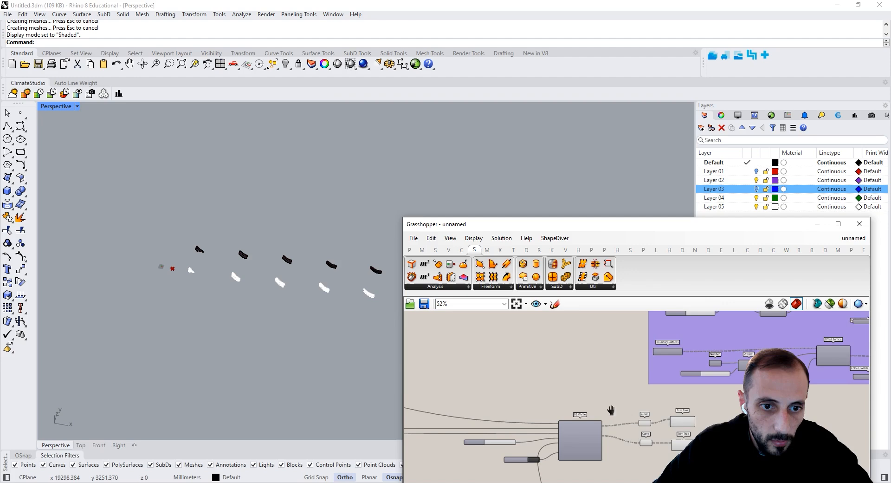
{"action": "scroll", "coordinate": [595, 391], "scroll_direction": "up", "scroll_amount": 1}
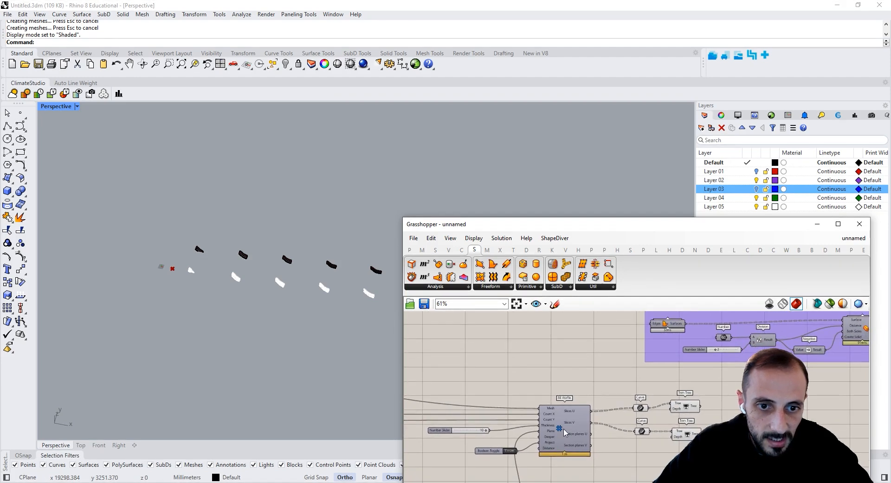
- Duplicate the BB Waffle component together with its Number Slider and Boolean Toggle, placing the copy above the original
{"action": "left_click_drag", "start_coordinate": [588, 372], "coordinate": [507, 360]}
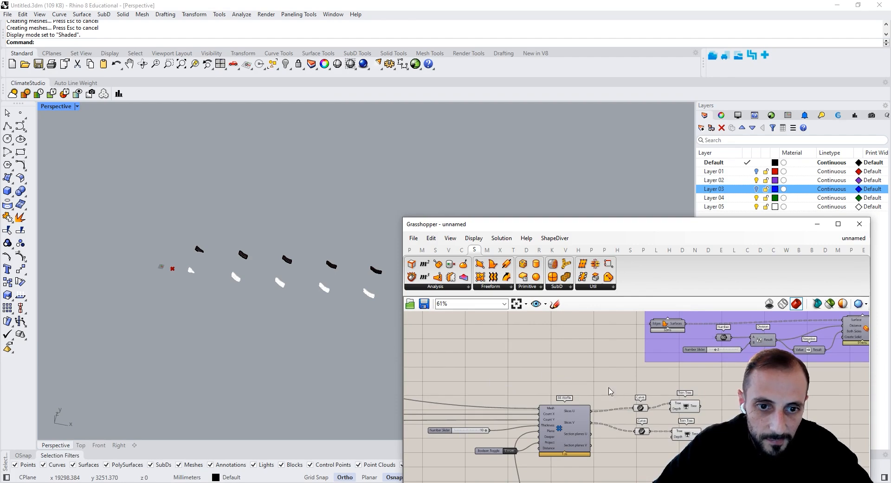
{"action": "left_click_drag", "start_coordinate": [691, 379], "coordinate": [548, 454]}
{"action": "left_click_drag", "start_coordinate": [620, 374], "coordinate": [443, 458]}
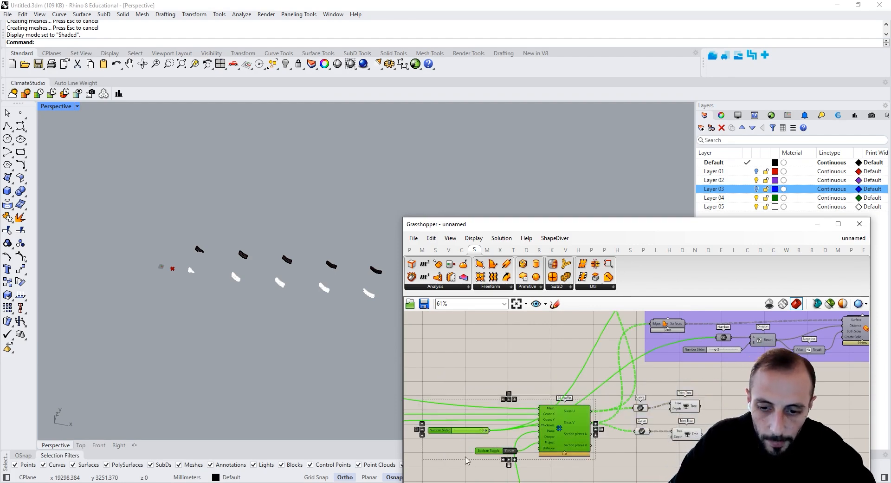
{"action": "left_click_drag", "start_coordinate": [568, 433], "coordinate": [567, 337], "text": "alt"}
{"action": "right_click_drag", "start_coordinate": [605, 380], "coordinate": [599, 392]}
{"action": "left_click", "coordinate": [608, 380]}
{"action": "right_click_drag", "start_coordinate": [590, 338], "coordinate": [578, 376]}
- Connect the upper BB Waffle's Slices U and Slices V to the two Boundary Surfaces and set its Boolean Toggle to False
{"action": "left_click_drag", "start_coordinate": [571, 381], "coordinate": [632, 315]}
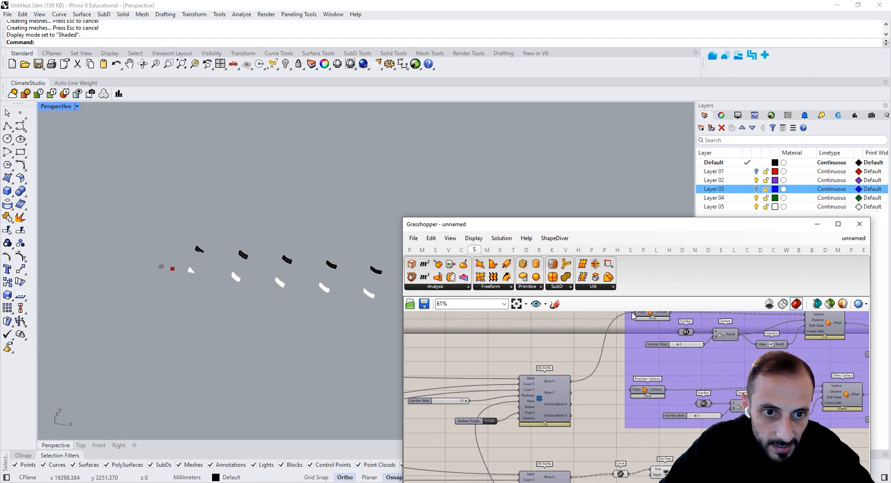
{"action": "left_click_drag", "start_coordinate": [571, 393], "coordinate": [631, 393]}
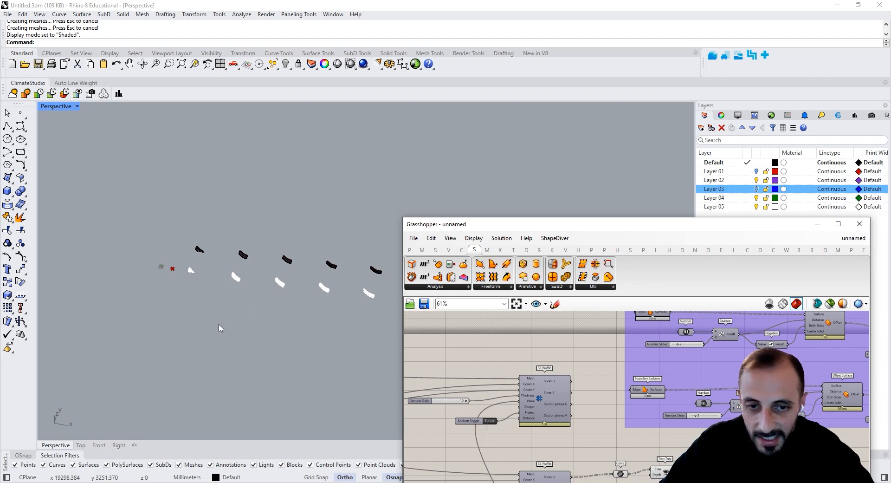
{"action": "scroll", "coordinate": [147, 284], "scroll_direction": "up", "scroll_amount": 11}
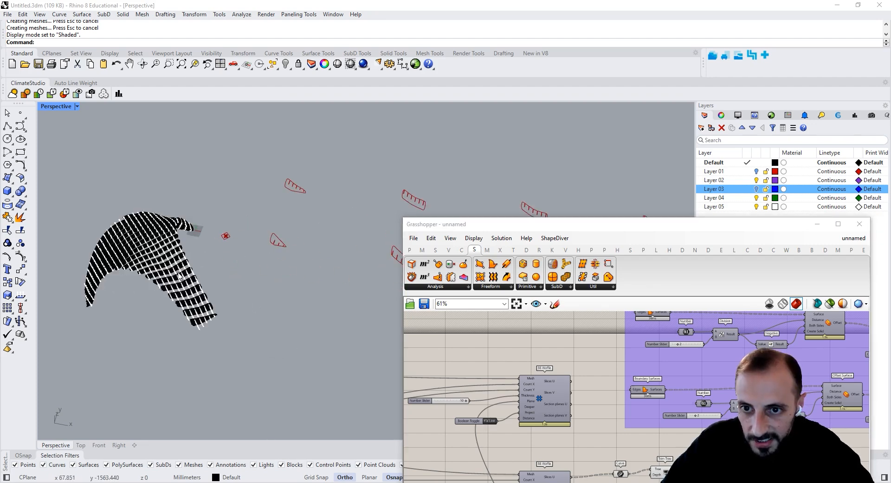
{"action": "scroll", "coordinate": [599, 380], "scroll_direction": "down", "scroll_amount": 4}
- Add a Text Tag component above the Custom Preview in the upper row of the purple group
{"action": "right_click_drag", "start_coordinate": [688, 380], "coordinate": [587, 438]}
{"action": "scroll", "coordinate": [587, 438], "scroll_direction": "up", "scroll_amount": 3}
{"action": "right_click_drag", "start_coordinate": [490, 457], "coordinate": [534, 419]}
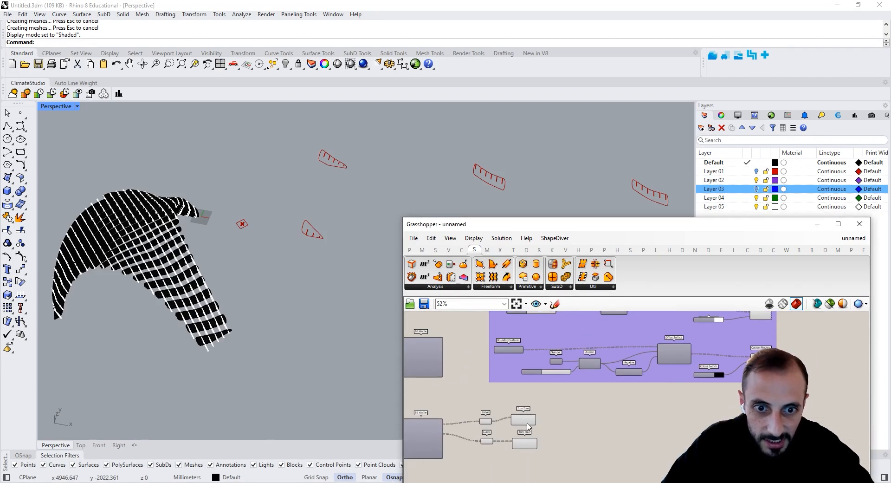
{"action": "left_click", "coordinate": [525, 420]}
{"action": "left_click", "coordinate": [619, 426]}
{"action": "right_click_drag", "start_coordinate": [667, 426], "coordinate": [600, 445]}
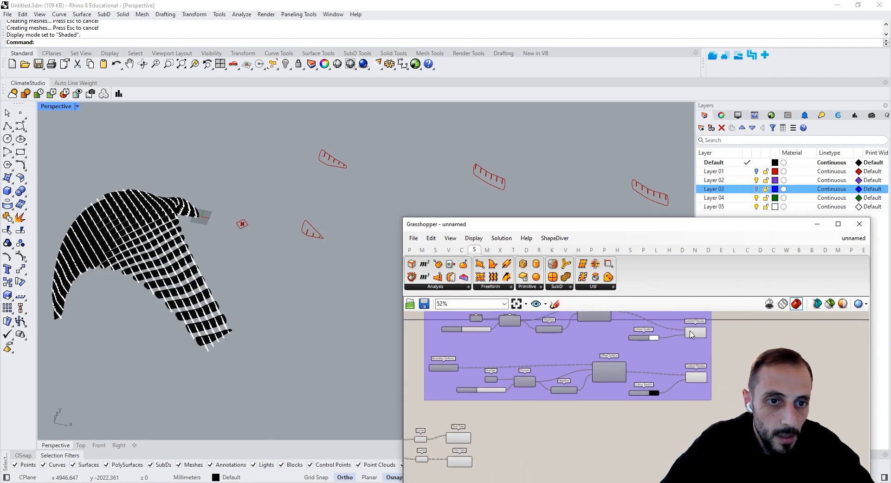
{"action": "right_click_drag", "start_coordinate": [669, 318], "coordinate": [649, 351]}
{"action": "scroll", "coordinate": [649, 351], "scroll_direction": "up", "scroll_amount": 1}
{"action": "scroll", "coordinate": [649, 354], "scroll_direction": "up", "scroll_amount": 2}
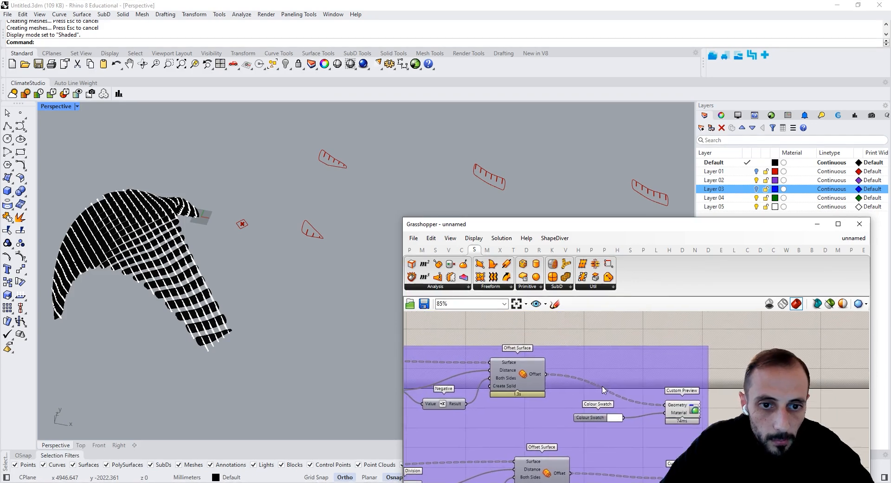
{"action": "double_click", "coordinate": [589, 324]}
{"action": "type", "text": "tag"}
{"action": "key", "text": "Return"}
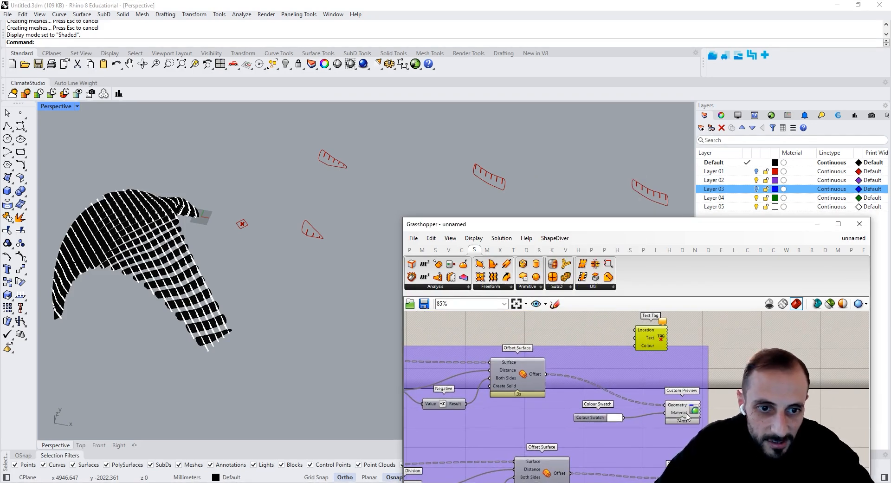
- Raise the upper Custom Preview and its Colour Swatch, and flatten the Offset output of the upper Offset Surface
{"action": "left_click_drag", "start_coordinate": [687, 416], "coordinate": [690, 404]}
{"action": "left_click_drag", "start_coordinate": [596, 420], "coordinate": [601, 409]}
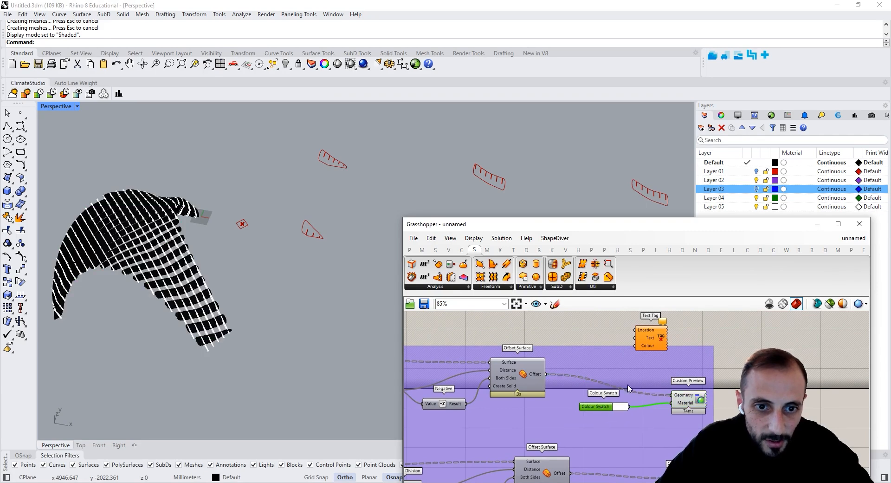
{"action": "right_click", "coordinate": [536, 378]}
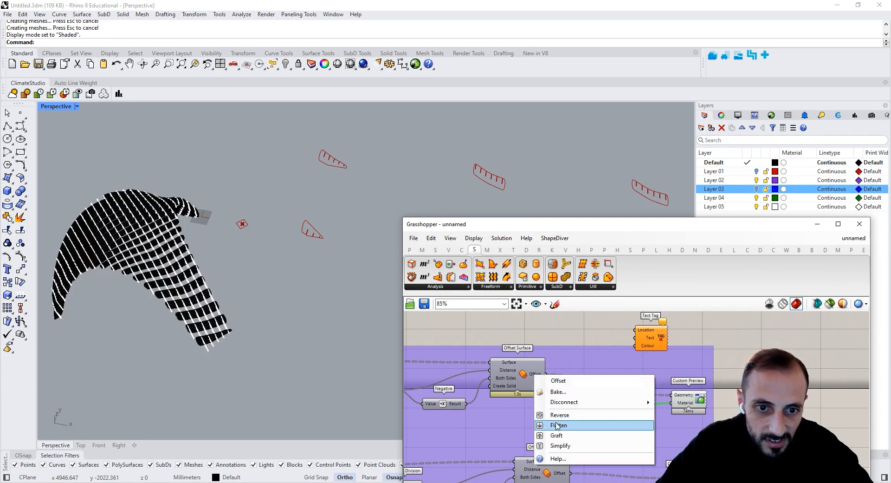
{"action": "left_click", "coordinate": [558, 427]}
{"action": "right_click_drag", "start_coordinate": [561, 472], "coordinate": [555, 431]}
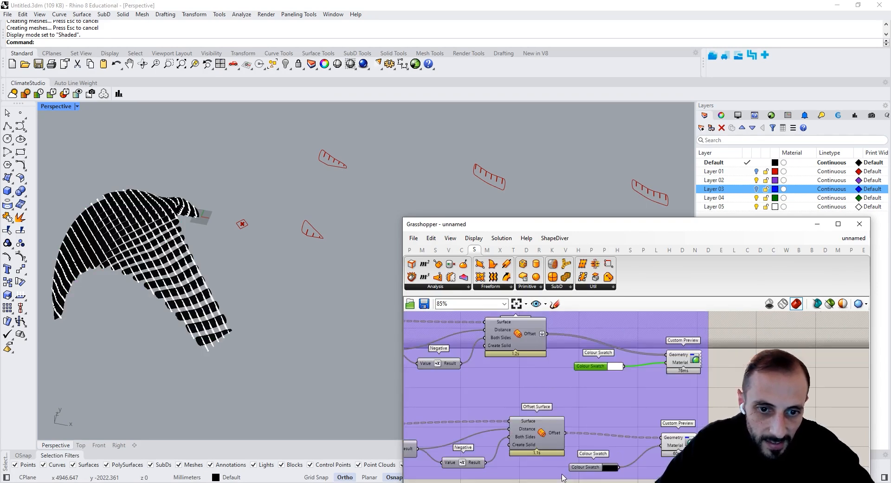
- Flatten the Offset output of the lower Offset Surface and move the Text Tag higher above the purple group
{"action": "right_click", "coordinate": [559, 442]}
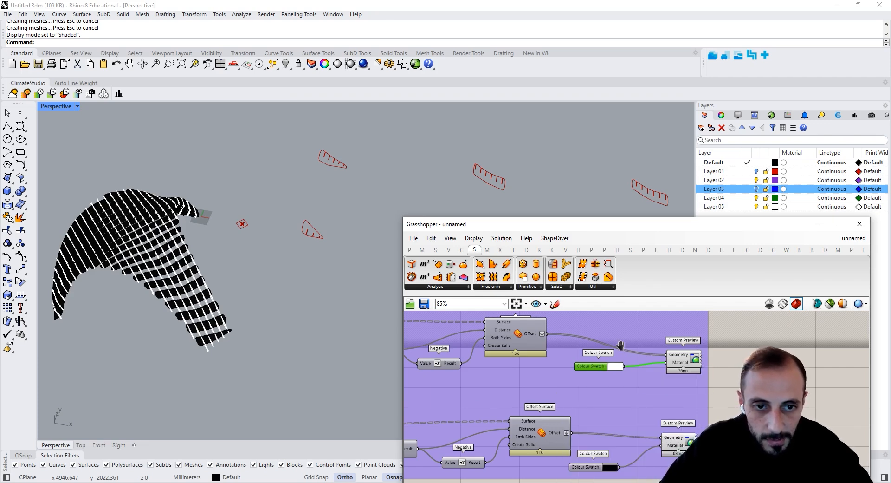
{"action": "right_click_drag", "start_coordinate": [618, 339], "coordinate": [607, 417]}
{"action": "left_click_drag", "start_coordinate": [627, 373], "coordinate": [630, 355]}
- Add a Tree Statistics component beside the Text Tag and feed it the upper Offset Surface's Offset output
{"action": "double_click", "coordinate": [577, 344]}
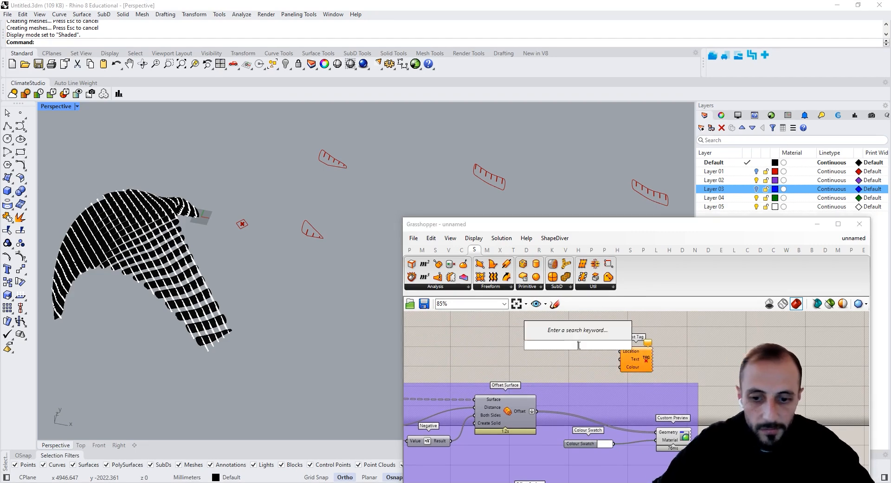
{"action": "type", "text": "tree s"}
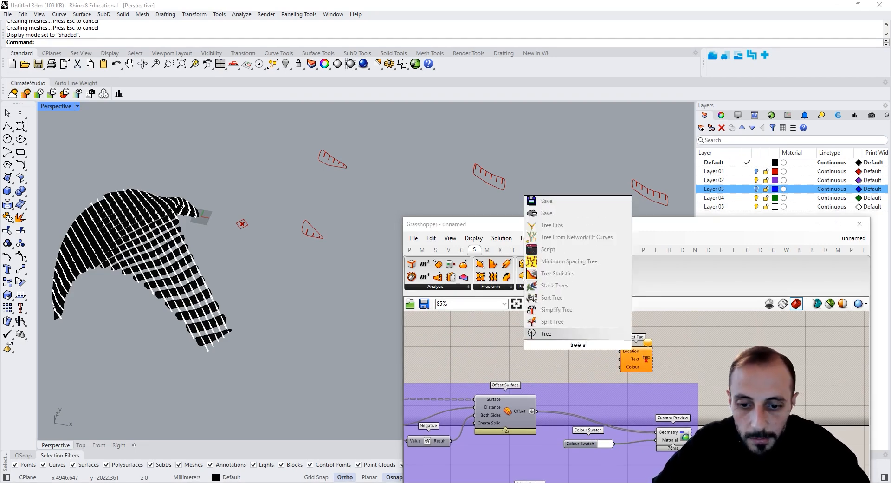
{"action": "type", "text": "tatis"}
{"action": "key", "text": "Return"}
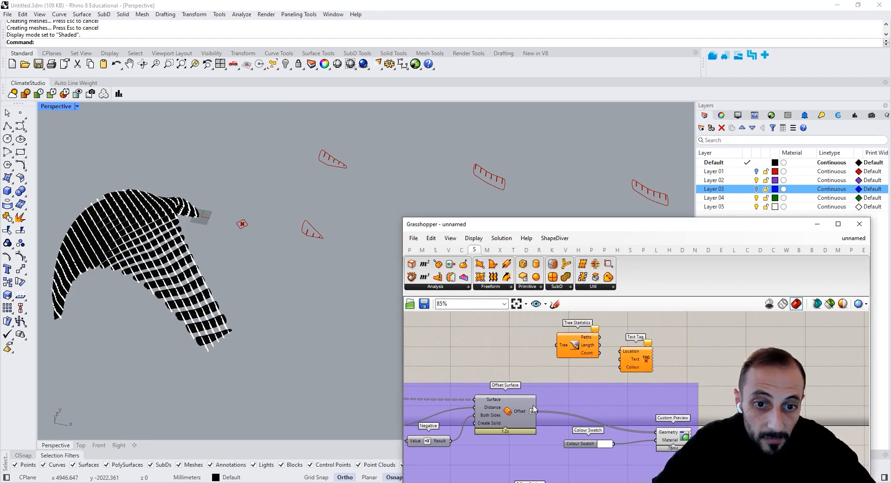
{"action": "left_click_drag", "start_coordinate": [536, 363], "coordinate": [556, 345]}
{"action": "right_click_drag", "start_coordinate": [573, 365], "coordinate": [508, 368]}
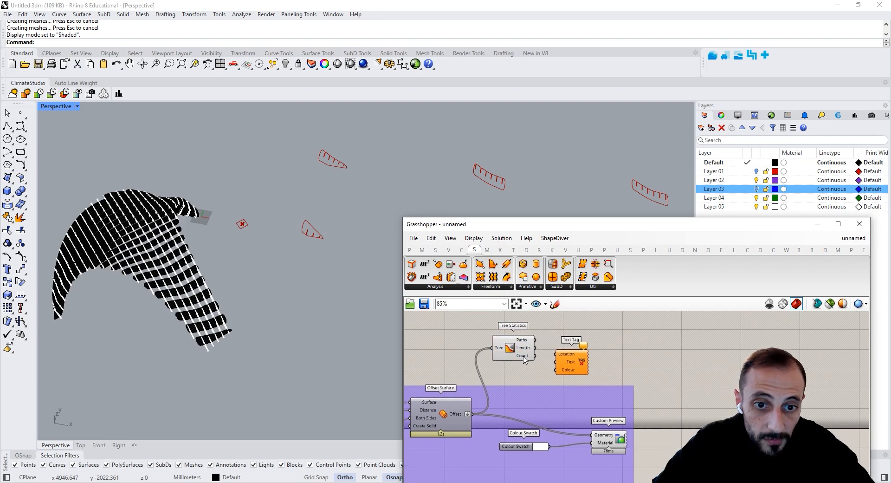
- Add a Series component between Tree Statistics and the Text Tag, with the Length output driving its Count
{"action": "mouse_move", "coordinate": [526, 349]}
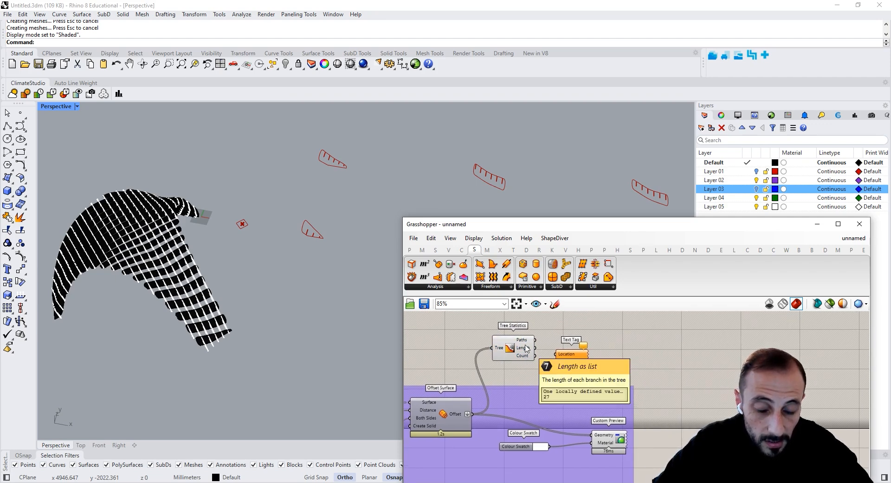
{"action": "left_click_drag", "start_coordinate": [567, 359], "coordinate": [663, 357]}
{"action": "double_click", "coordinate": [568, 352]}
{"action": "type", "text": "series"}
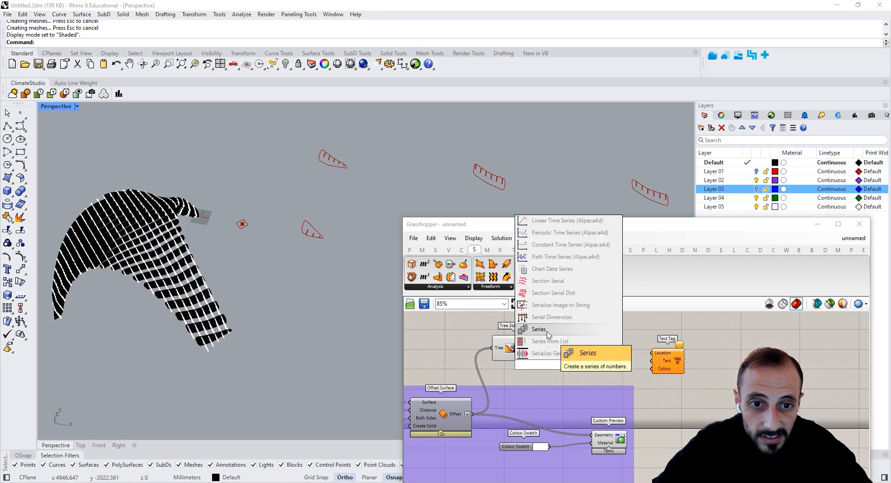
{"action": "left_click", "coordinate": [548, 333]}
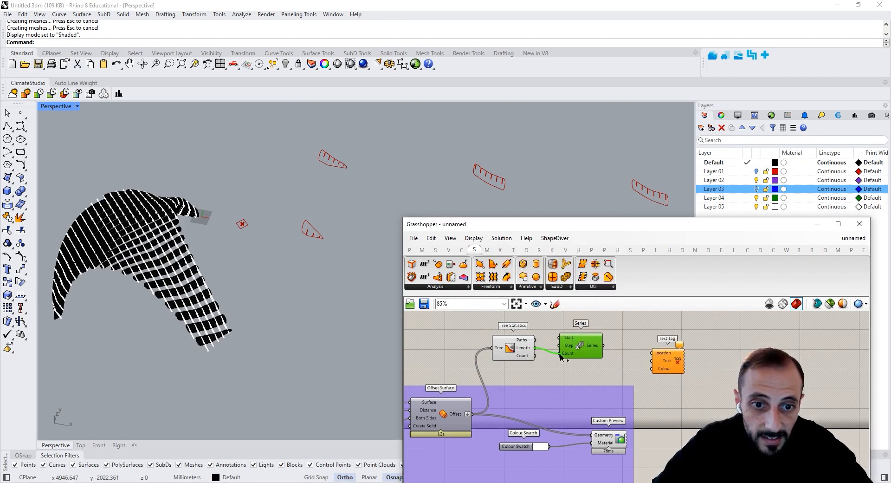
{"action": "mouse_move", "coordinate": [595, 349]}
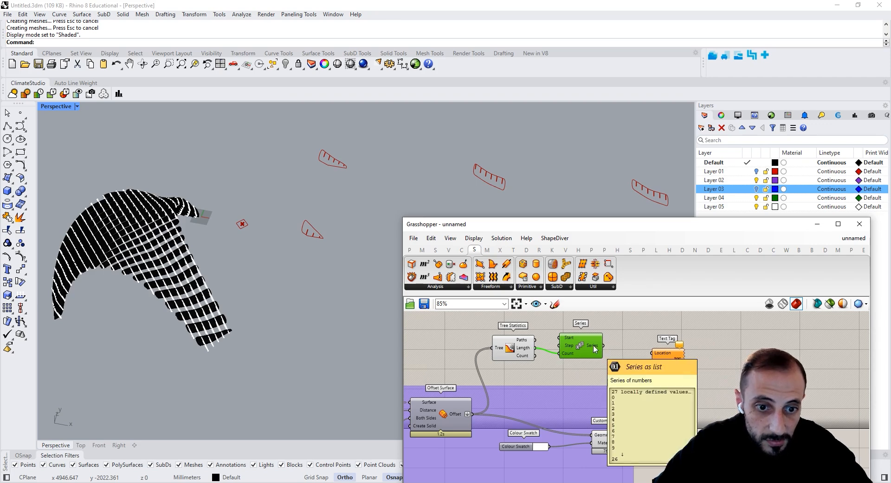
- Add a Concatenate component between the Series and the Text Tag, with the Series output feeding Fragment B
{"action": "right_click_drag", "start_coordinate": [642, 351], "coordinate": [587, 355]}
{"action": "left_click_drag", "start_coordinate": [622, 361], "coordinate": [656, 350]}
{"action": "double_click", "coordinate": [597, 354]}
{"action": "type", "text": "concate"}
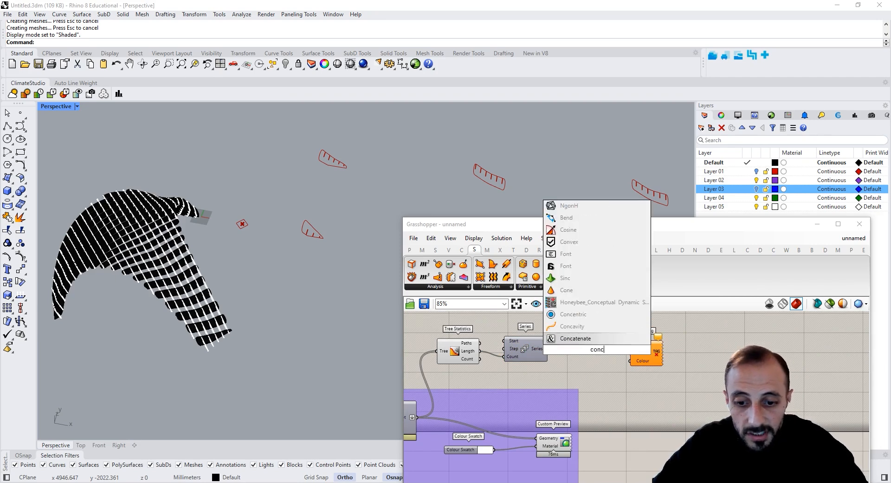
{"action": "key", "text": "Return"}
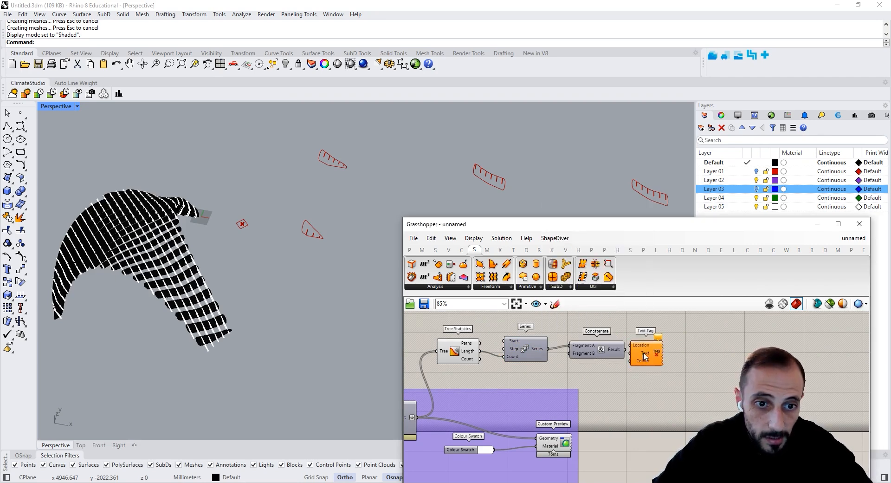
{"action": "left_click_drag", "start_coordinate": [643, 357], "coordinate": [705, 360]}
{"action": "left_click_drag", "start_coordinate": [572, 351], "coordinate": [633, 348]}
- Add a Panel containing A above the Series wire and connect it to the Concatenate's Fragment A
{"action": "double_click", "coordinate": [587, 330]}
{"action": "type", "text": "//"}
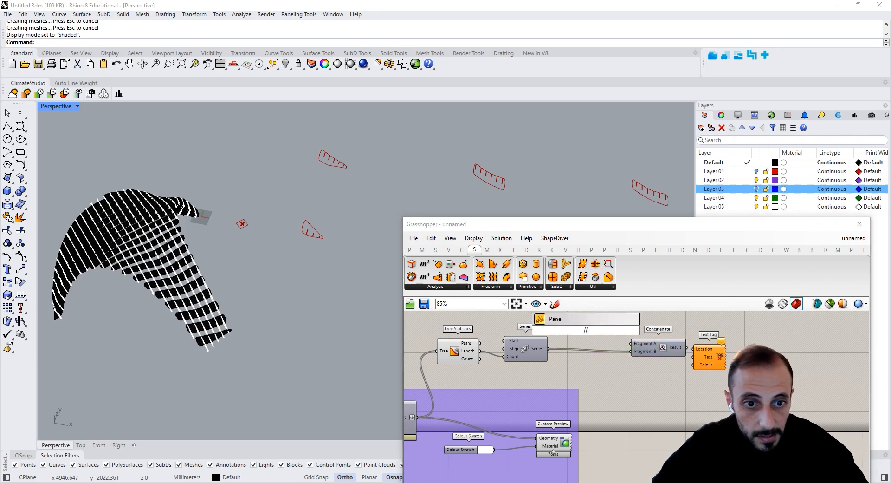
{"action": "key", "text": "Return"}
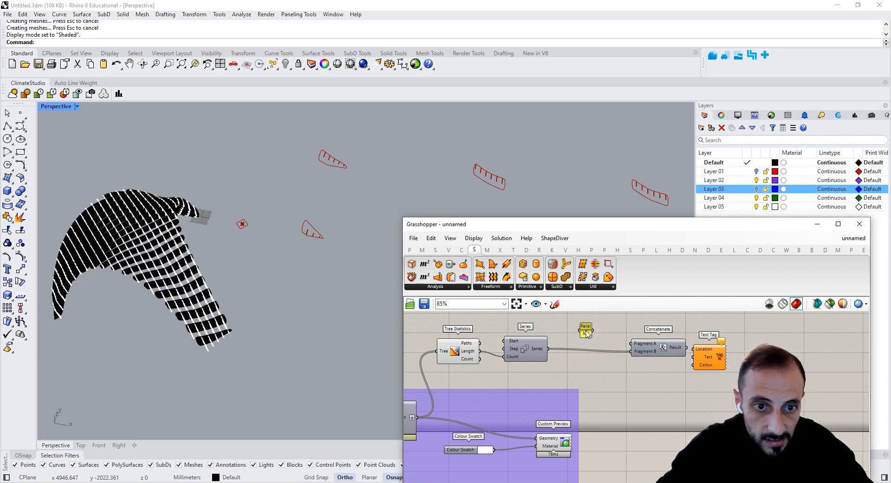
{"action": "right_click_drag", "start_coordinate": [627, 343], "coordinate": [613, 347]}
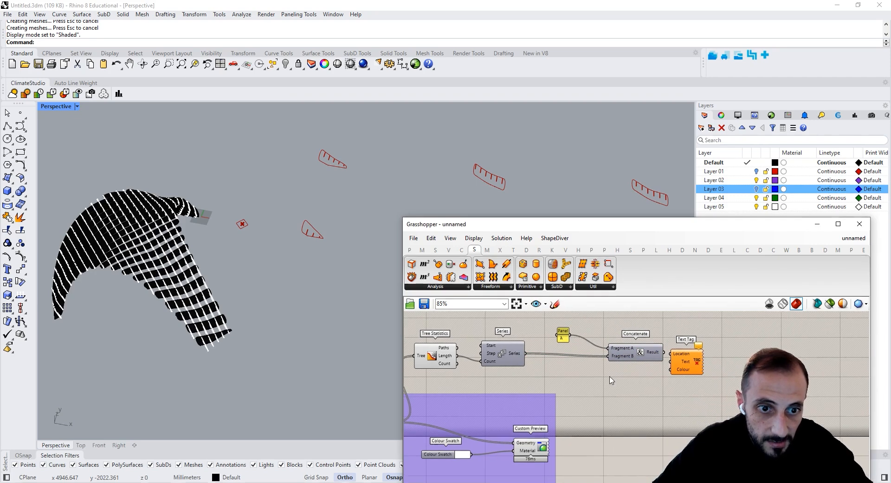
- Add a Volume component below the Concatenate and connect the upper Offset Surface's output to its Geometry
{"action": "double_click", "coordinate": [602, 388]}
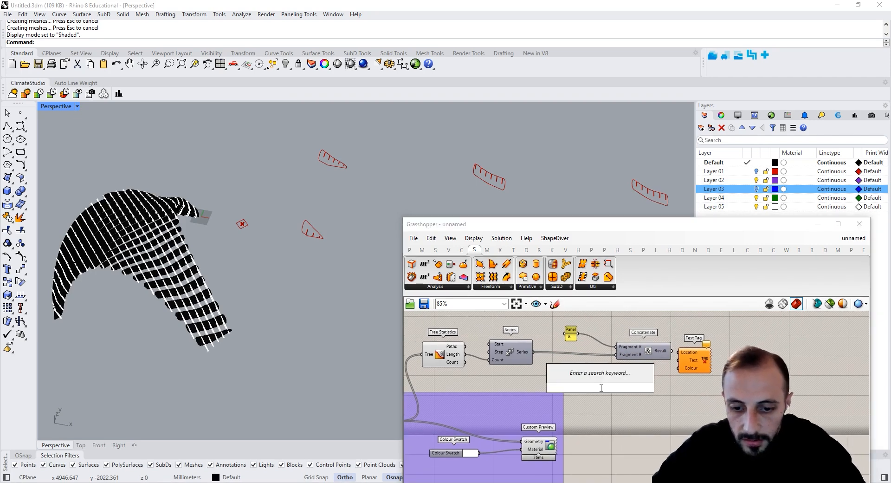
{"action": "type", "text": "volu"}
{"action": "left_click", "coordinate": [579, 366]}
{"action": "right_click_drag", "start_coordinate": [486, 418], "coordinate": [557, 419]}
{"action": "left_click_drag", "start_coordinate": [475, 421], "coordinate": [645, 389]}
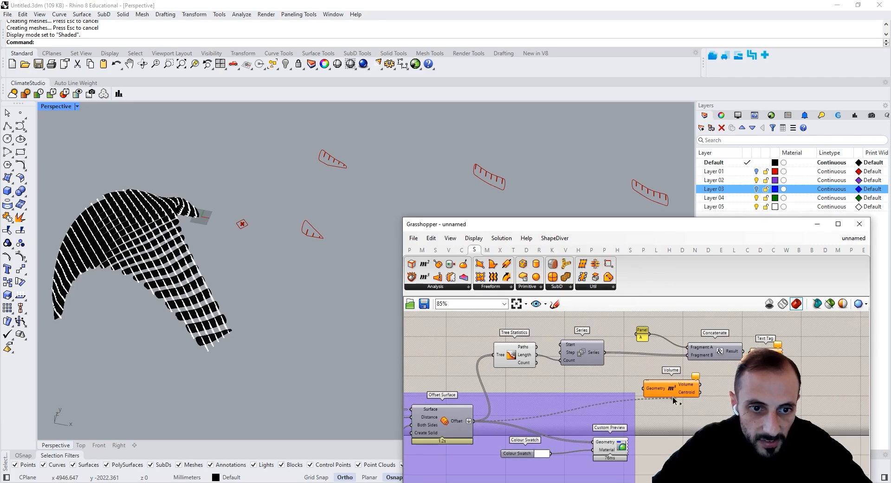
- Connect the Volume's Centroid to the Text Tag's Location and the Concatenate's Result to its Text
{"action": "right_click_drag", "start_coordinate": [672, 401], "coordinate": [652, 403]}
{"action": "left_click_drag", "start_coordinate": [681, 395], "coordinate": [731, 359]}
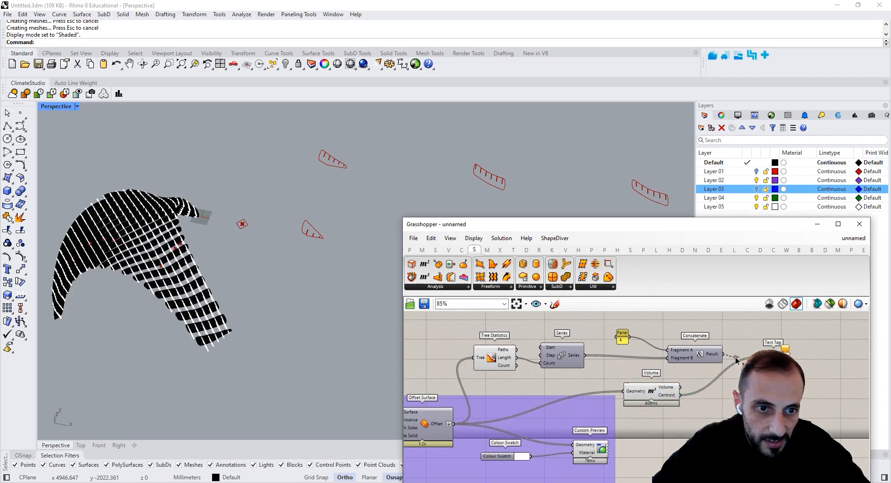
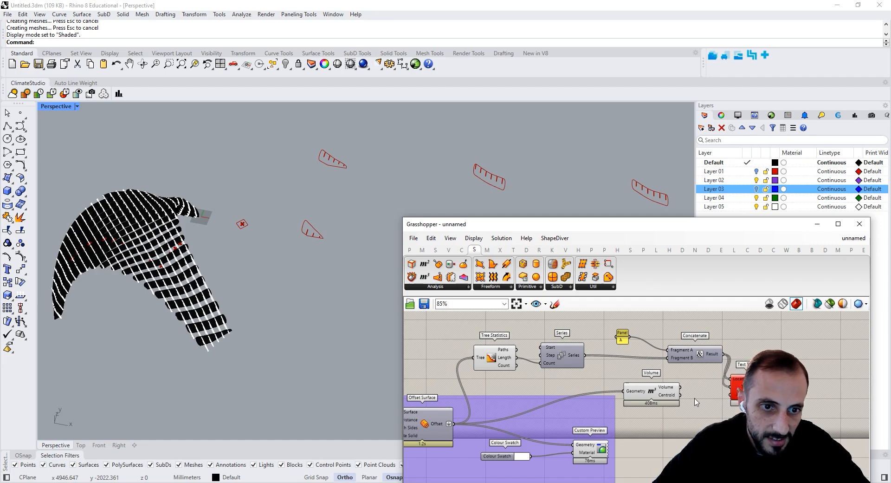
{"action": "left_click_drag", "start_coordinate": [697, 399], "coordinate": [768, 364]}
- Examine the numbered A tags along the waffle's slices in the Perspective view
{"action": "scroll", "coordinate": [178, 235], "scroll_direction": "up", "scroll_amount": 14}
{"action": "scroll", "coordinate": [179, 236], "scroll_direction": "down", "scroll_amount": 15}
{"action": "right_click_drag", "start_coordinate": [179, 237], "coordinate": [237, 234]}
{"action": "scroll", "coordinate": [232, 346], "scroll_direction": "up", "scroll_amount": 10}
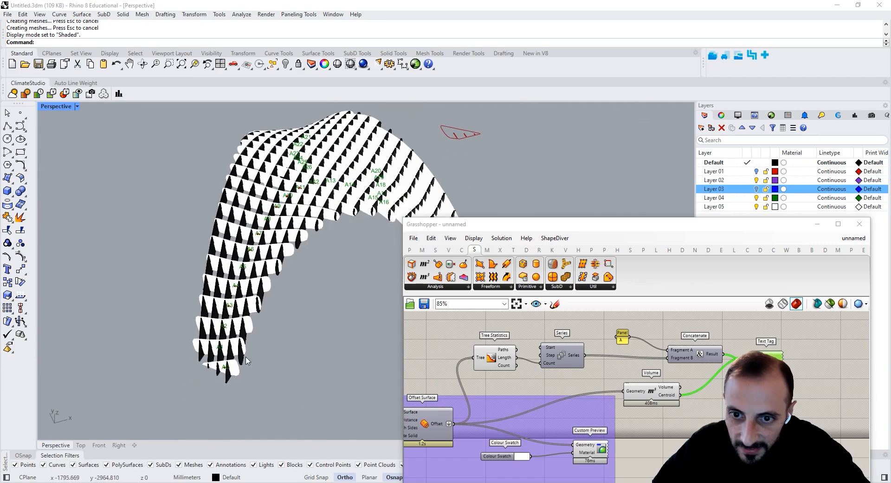
{"action": "scroll", "coordinate": [230, 346], "scroll_direction": "up", "scroll_amount": 9}
{"action": "scroll", "coordinate": [237, 344], "scroll_direction": "down", "scroll_amount": 20}
{"action": "right_click_drag", "start_coordinate": [239, 345], "coordinate": [368, 347], "text": "shift"}
{"action": "scroll", "coordinate": [571, 376], "scroll_direction": "down", "scroll_amount": 5}
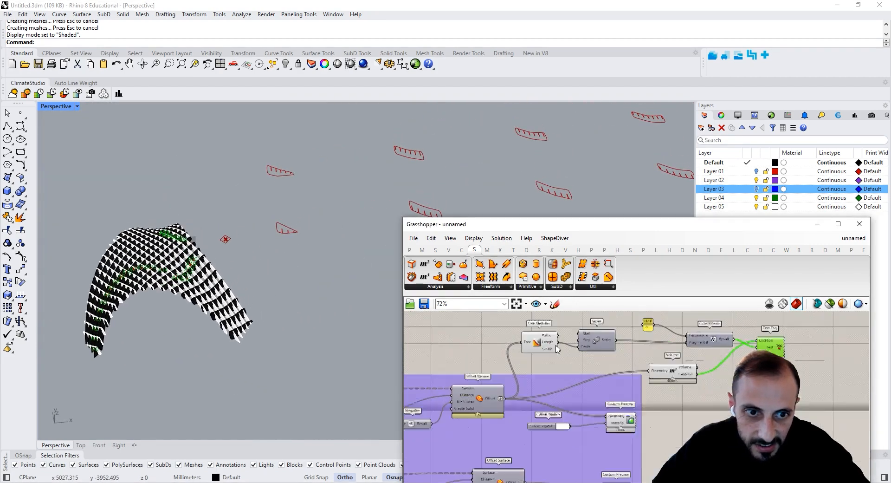
- Highlight the upper Trim Tree's flattened outlines and compare them with the tagged slices on the waffle
{"action": "scroll", "coordinate": [571, 376], "scroll_direction": "down", "scroll_amount": 2}
{"action": "scroll", "coordinate": [484, 423], "scroll_direction": "up", "scroll_amount": 6}
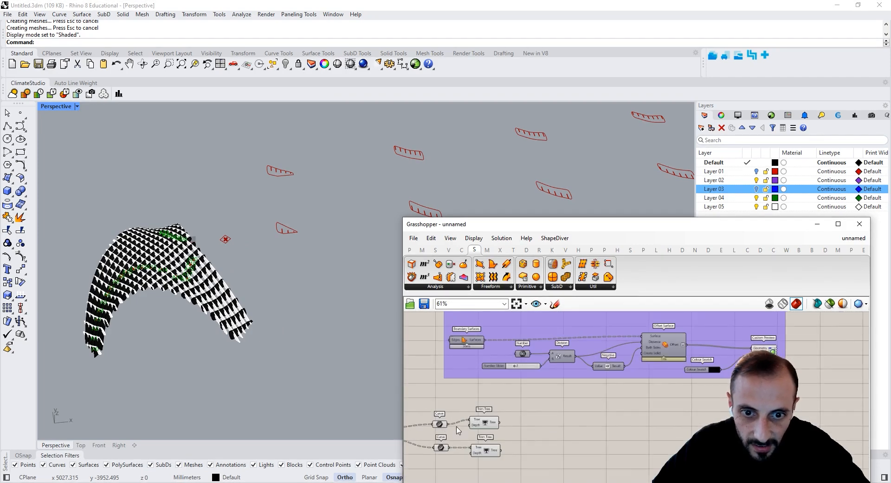
{"action": "left_click", "coordinate": [484, 424]}
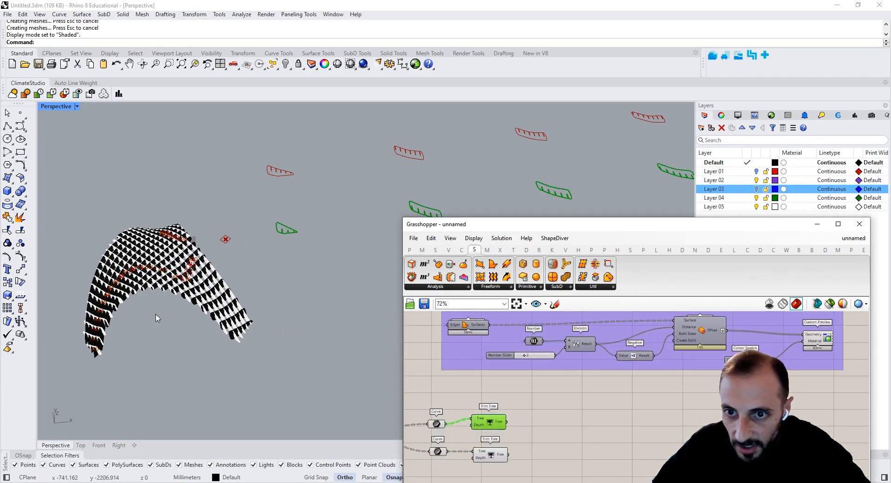
{"action": "right_click_drag", "start_coordinate": [155, 372], "coordinate": [137, 332]}
{"action": "scroll", "coordinate": [172, 271], "scroll_direction": "up", "scroll_amount": 5}
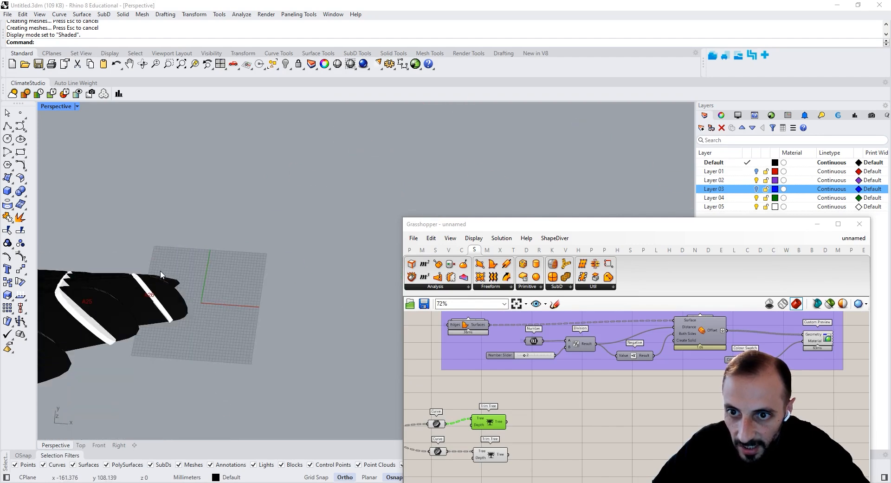
{"action": "scroll", "coordinate": [175, 282], "scroll_direction": "down", "scroll_amount": 5}
{"action": "scroll", "coordinate": [179, 281], "scroll_direction": "down", "scroll_amount": 4}
{"action": "right_click_drag", "start_coordinate": [181, 280], "coordinate": [194, 293]}
{"action": "scroll", "coordinate": [187, 304], "scroll_direction": "up", "scroll_amount": 5}
- Set the Text Tag's Colour input to blue
{"action": "right_click_drag", "start_coordinate": [777, 403], "coordinate": [702, 406]}
{"action": "right_click_drag", "start_coordinate": [780, 320], "coordinate": [713, 481]}
{"action": "right_click", "coordinate": [830, 368]}
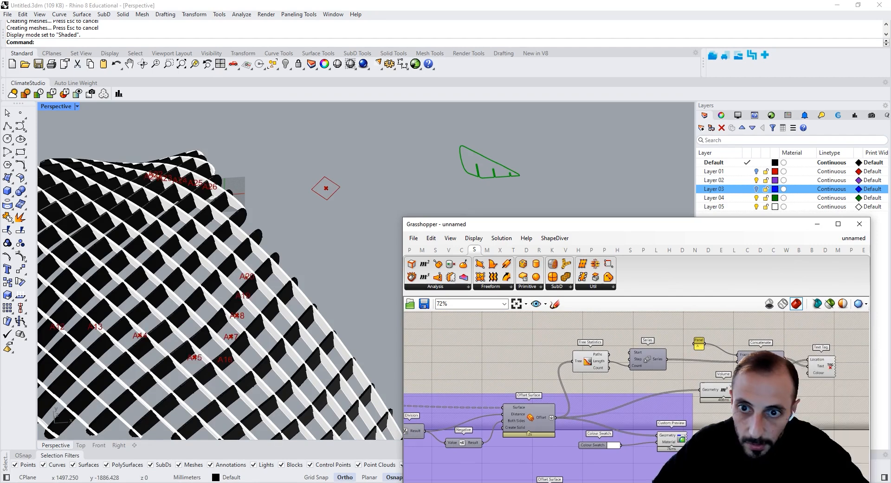
{"action": "right_click", "coordinate": [822, 377]}
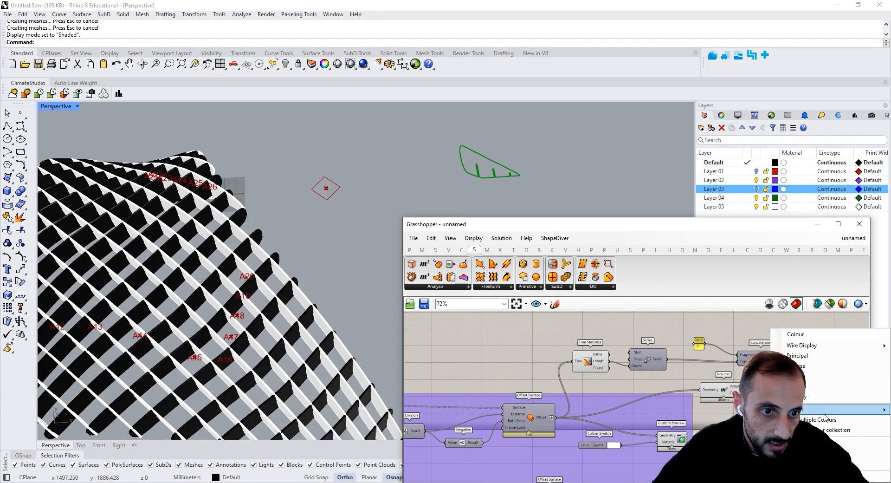
{"action": "mouse_move", "coordinate": [817, 409]}
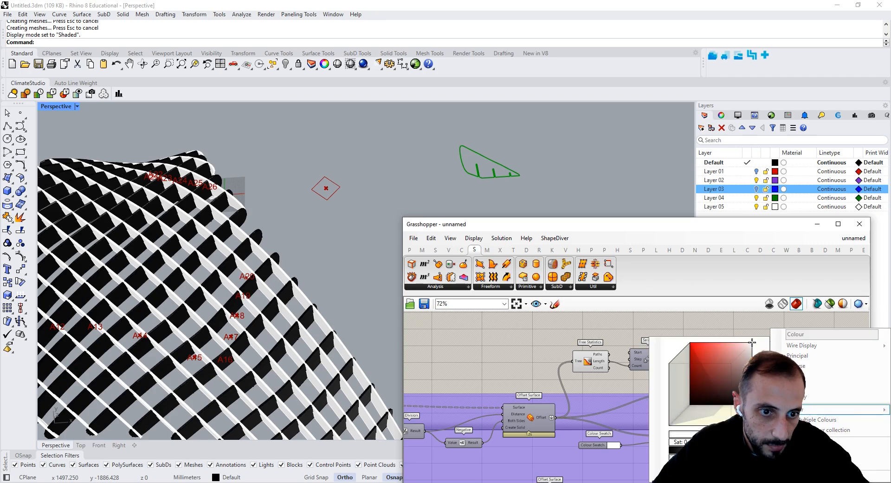
{"action": "left_click_drag", "start_coordinate": [681, 434], "coordinate": [716, 434]}
{"action": "left_click", "coordinate": [743, 350]}
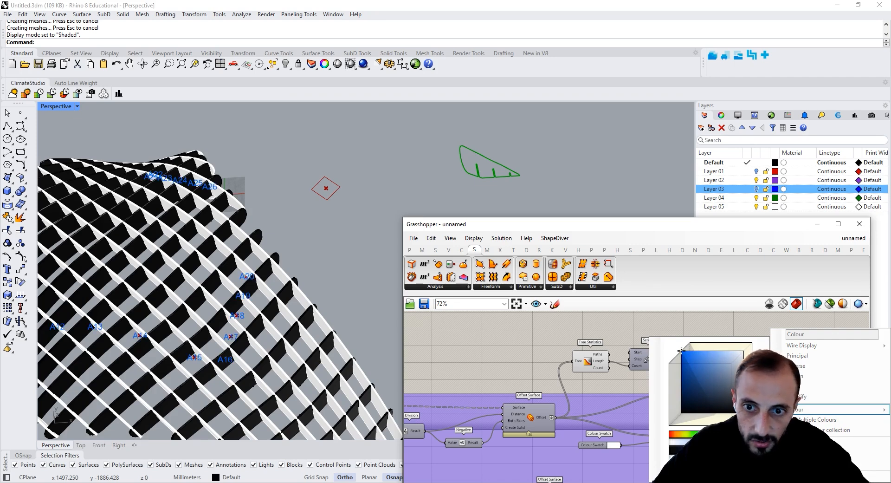
{"action": "left_click", "coordinate": [570, 370]}
- Group the tagging components from Tree Statistics to the Text Tag, including the Panel and Volume, above the purple group
{"action": "scroll", "coordinate": [571, 369], "scroll_direction": "down", "scroll_amount": 2}
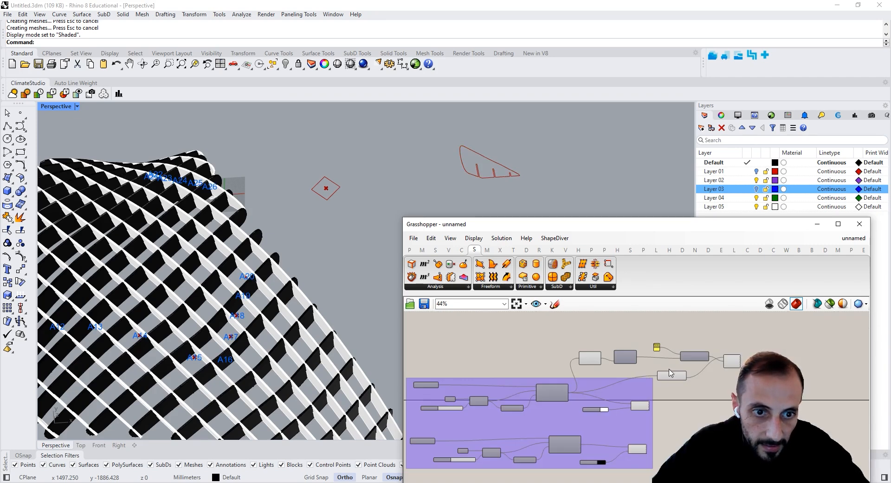
{"action": "left_click", "coordinate": [665, 375]}
{"action": "left_click_drag", "start_coordinate": [663, 377], "coordinate": [663, 372]}
{"action": "left_click_drag", "start_coordinate": [746, 320], "coordinate": [460, 375]}
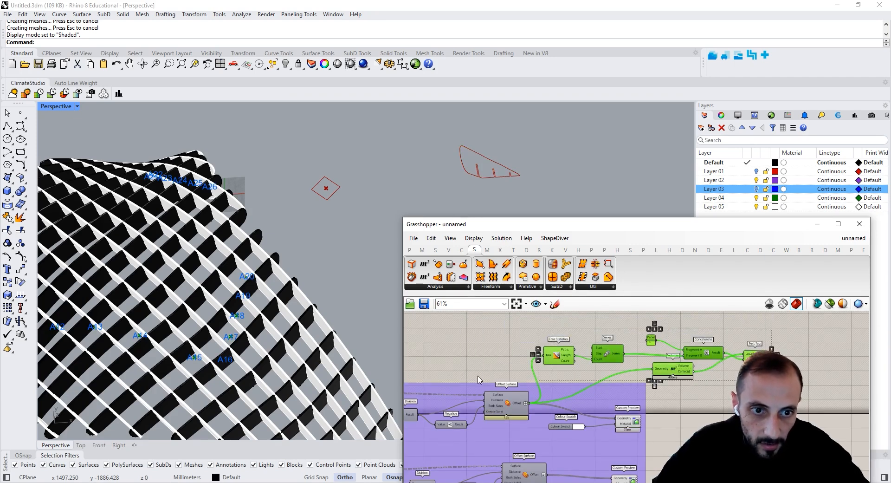
{"action": "key", "text": "ctrl+g"}
{"action": "left_click_drag", "start_coordinate": [606, 354], "coordinate": [605, 348]}
- Duplicate the tagging components and place the copy below the lower Offset Surface row
{"action": "key", "text": "ctrl+c"}
{"action": "key", "text": "ctrl+v"}
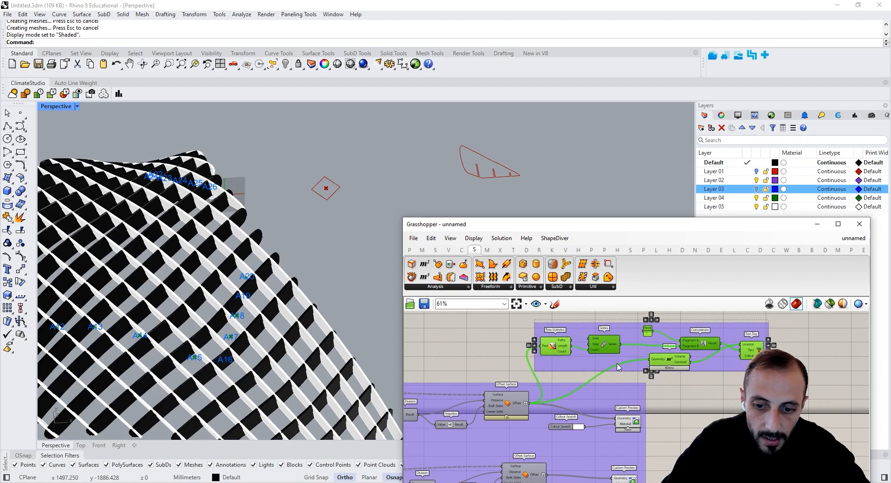
{"action": "scroll", "coordinate": [626, 367], "scroll_direction": "down", "scroll_amount": 5}
{"action": "right_click_drag", "start_coordinate": [619, 388], "coordinate": [609, 363]}
{"action": "left_click_drag", "start_coordinate": [604, 328], "coordinate": [599, 439]}
- Connect the lower Offset Surface's output to the copied Tree Statistics and Volume, and change the copied Panel's text to B
{"action": "scroll", "coordinate": [547, 389], "scroll_direction": "up", "scroll_amount": 7}
{"action": "left_click_drag", "start_coordinate": [549, 362], "coordinate": [529, 433]}
{"action": "left_click_drag", "start_coordinate": [553, 363], "coordinate": [667, 451]}
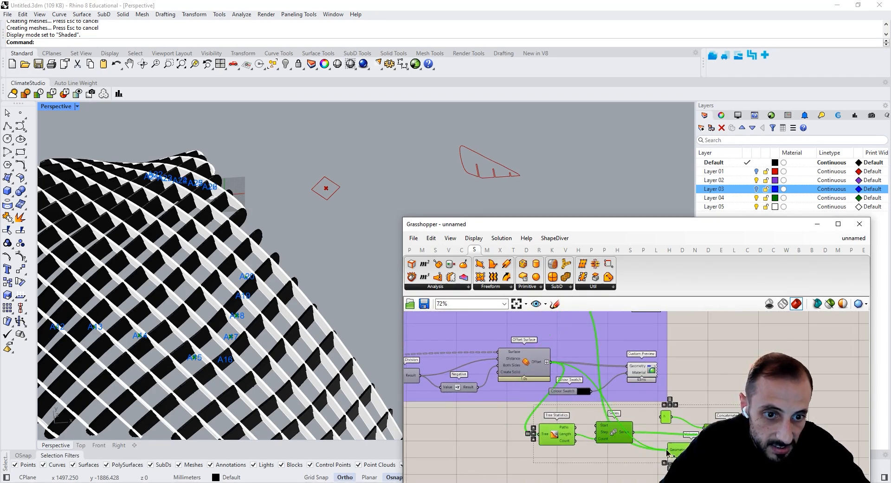
{"action": "double_click", "coordinate": [665, 417]}
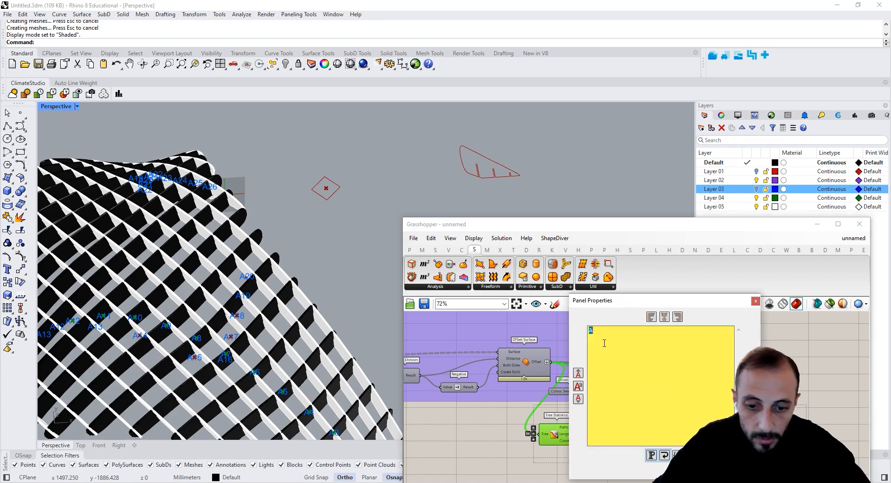
{"action": "left_click", "coordinate": [701, 470]}
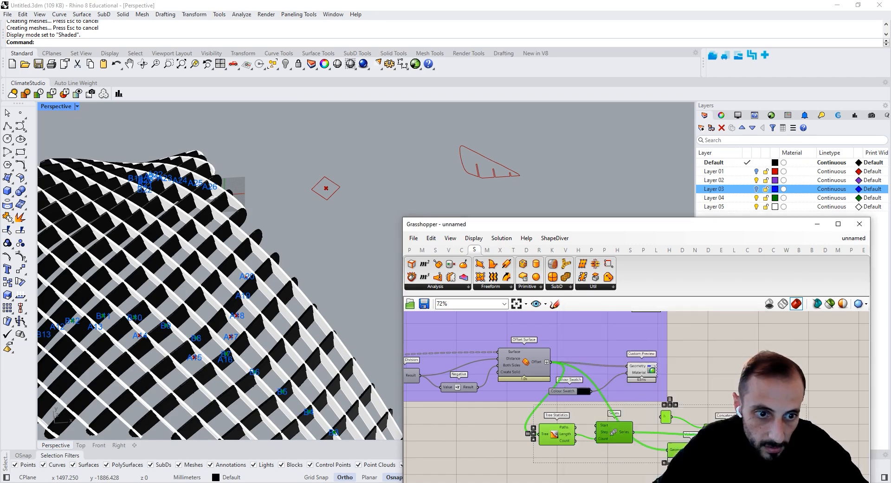
- Set the copied Text Tag's Colour input to an orange-yellow with a hue of about 45
{"action": "right_click", "coordinate": [770, 328]}
{"action": "mouse_move", "coordinate": [835, 409]}
{"action": "left_click_drag", "start_coordinate": [681, 351], "coordinate": [671, 360]}
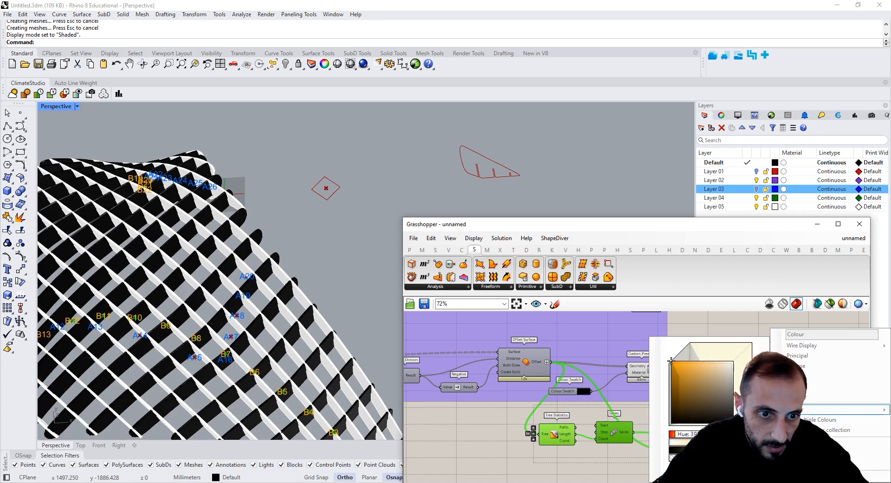
{"action": "left_click", "coordinate": [676, 434]}
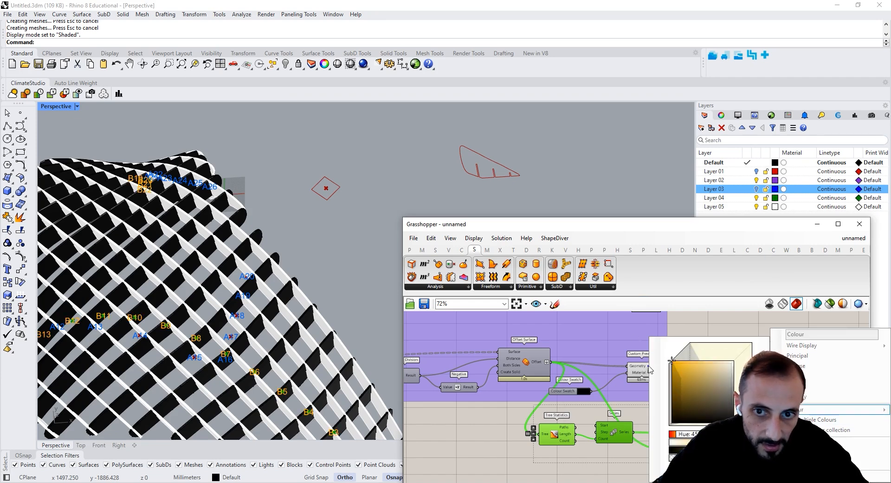
- Group the copied B tagging components, from Tree Statistics to the Text Tag, below the lower Offset Surface row
{"action": "left_click", "coordinate": [614, 392]}
{"action": "right_click_drag", "start_coordinate": [256, 200], "coordinate": [194, 240]}
{"action": "scroll", "coordinate": [194, 241], "scroll_direction": "down", "scroll_amount": 5}
{"action": "right_click_drag", "start_coordinate": [139, 330], "coordinate": [195, 298], "text": "shift"}
{"action": "scroll", "coordinate": [196, 297], "scroll_direction": "up", "scroll_amount": 3}
{"action": "right_click_drag", "start_coordinate": [268, 251], "coordinate": [244, 214]}
{"action": "left_click_drag", "start_coordinate": [538, 228], "coordinate": [545, 134]}
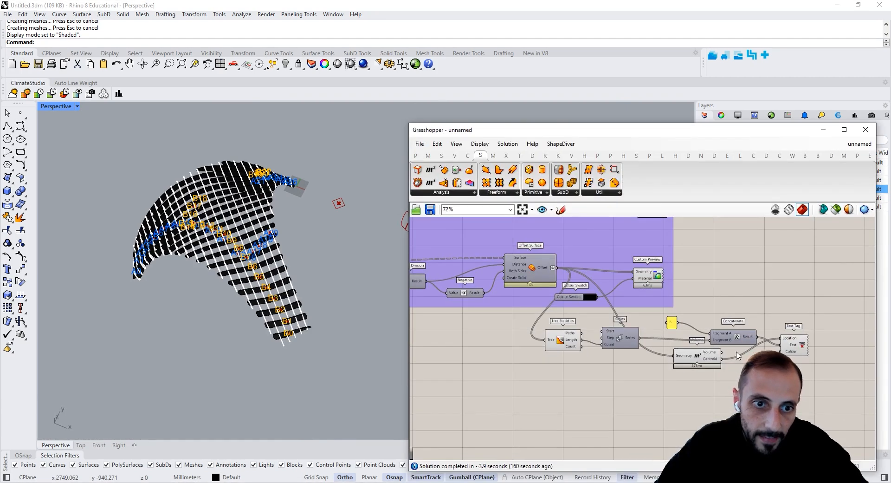
{"action": "left_click_drag", "start_coordinate": [816, 312], "coordinate": [534, 374]}
{"action": "key", "text": "ctrl+g"}
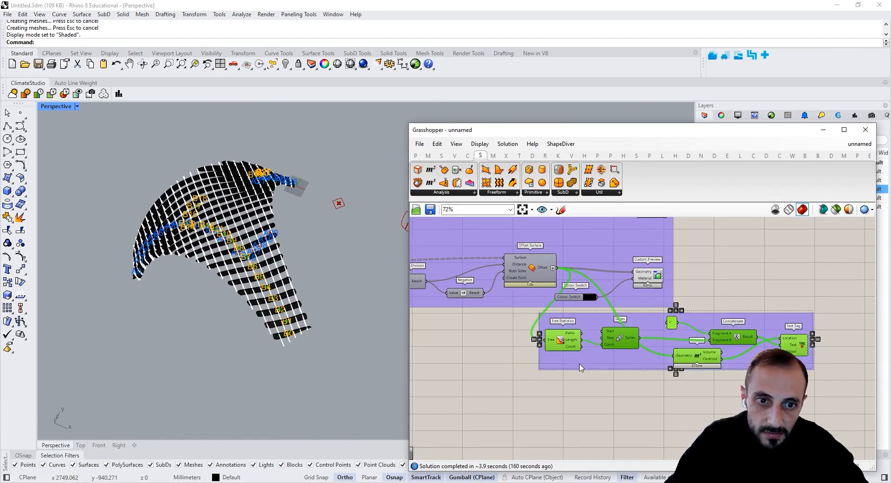
- Review the two tagging groups around the Offset Surface rows and the flattened slice outlines in the Perspective view
{"action": "scroll", "coordinate": [703, 305], "scroll_direction": "down", "scroll_amount": 3}
{"action": "left_click", "coordinate": [654, 355]}
{"action": "scroll", "coordinate": [654, 355], "scroll_direction": "up", "scroll_amount": 3}
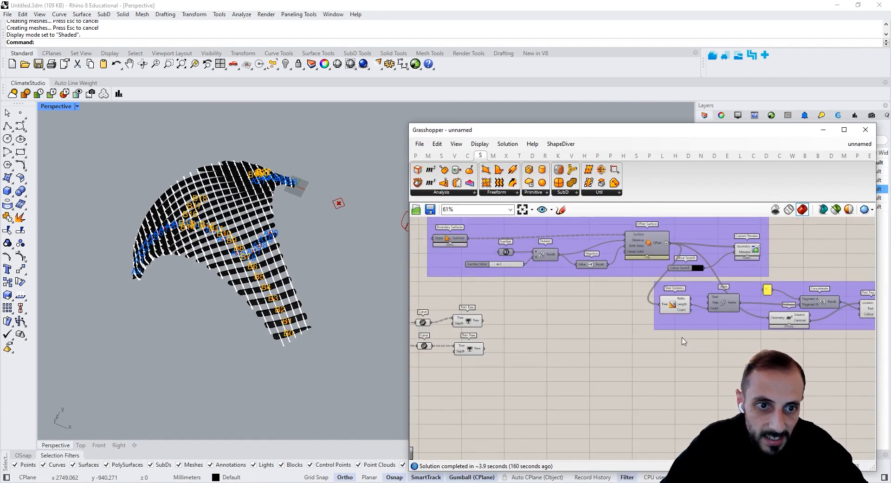
{"action": "right_click_drag", "start_coordinate": [642, 354], "coordinate": [628, 382]}
{"action": "left_click_drag", "start_coordinate": [648, 371], "coordinate": [671, 369]}
{"action": "scroll", "coordinate": [686, 362], "scroll_direction": "down", "scroll_amount": 3}
{"action": "scroll", "coordinate": [663, 254], "scroll_direction": "up", "scroll_amount": 3}
{"action": "right_click_drag", "start_coordinate": [663, 254], "coordinate": [608, 300]}
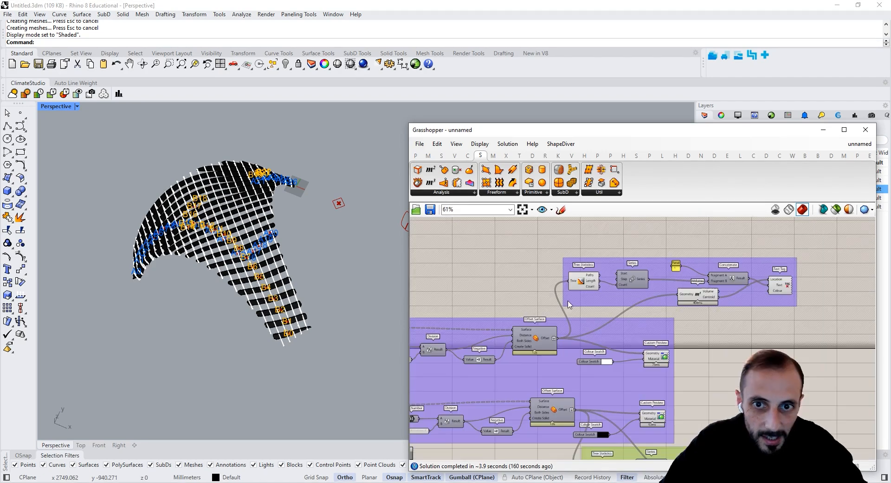
{"action": "scroll", "coordinate": [262, 249], "scroll_direction": "up", "scroll_amount": 2}
{"action": "scroll", "coordinate": [284, 244], "scroll_direction": "down", "scroll_amount": 5}
{"action": "scroll", "coordinate": [193, 268], "scroll_direction": "up", "scroll_amount": 3}
{"action": "scroll", "coordinate": [188, 263], "scroll_direction": "up", "scroll_amount": 3}
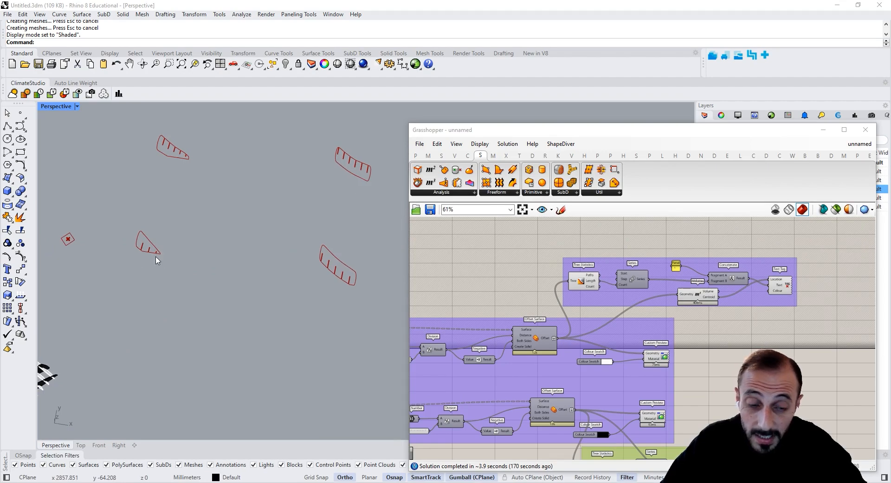
- Move the Curve and Trim Tree fed by Slices V further below the Slices U pair
{"action": "right_click_drag", "start_coordinate": [747, 384], "coordinate": [757, 333]}
{"action": "right_click_drag", "start_coordinate": [602, 393], "coordinate": [667, 340]}
{"action": "right_click_drag", "start_coordinate": [482, 402], "coordinate": [596, 380]}
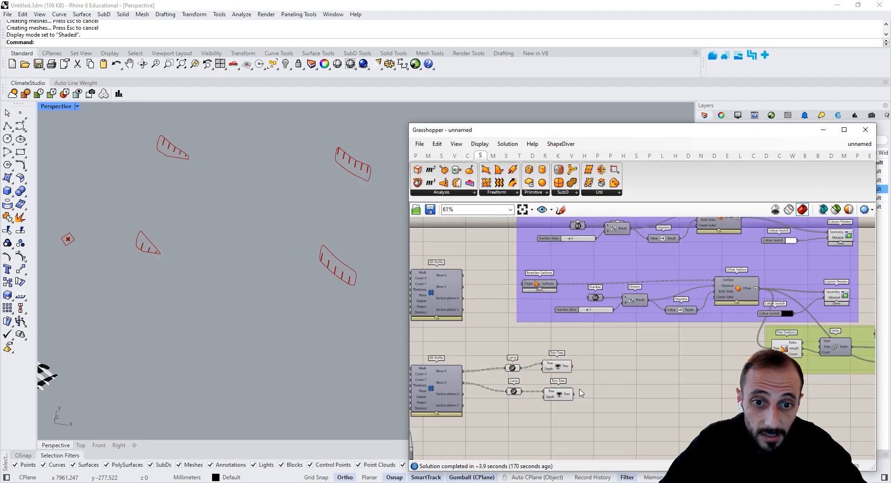
{"action": "left_click_drag", "start_coordinate": [582, 378], "coordinate": [467, 415]}
{"action": "left_click_drag", "start_coordinate": [558, 400], "coordinate": [552, 431]}
{"action": "left_click", "coordinate": [598, 381]}
{"action": "right_click_drag", "start_coordinate": [599, 382], "coordinate": [581, 391]}
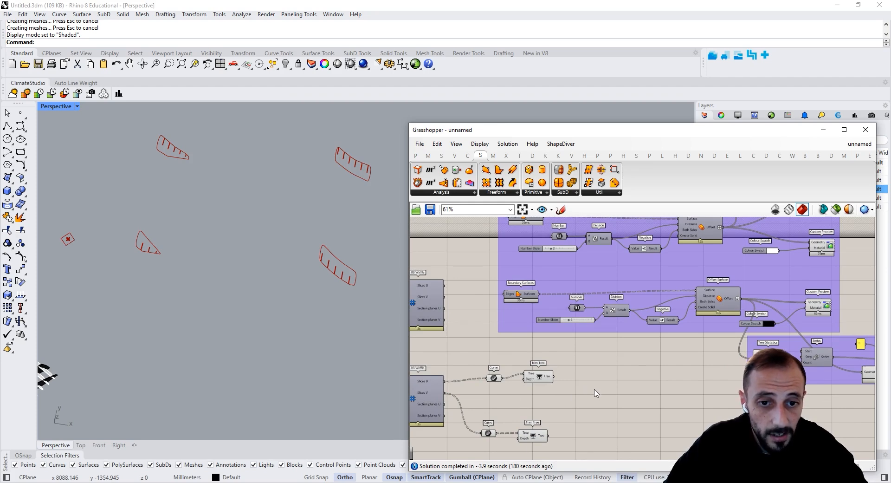
- Move the upper BB Waffle and the purple preview and tagging groups upward, clearing space around the lower BB Waffle's outputs
{"action": "scroll", "coordinate": [606, 368], "scroll_direction": "down", "scroll_amount": 5}
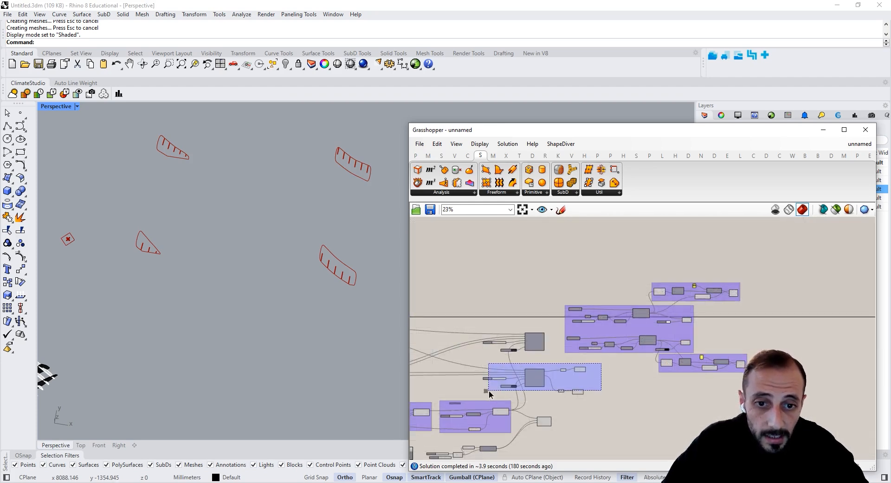
{"action": "left_click_drag", "start_coordinate": [488, 390], "coordinate": [488, 390]}
{"action": "left_click_drag", "start_coordinate": [551, 379], "coordinate": [578, 391]}
{"action": "left_click_drag", "start_coordinate": [789, 278], "coordinate": [621, 389]}
{"action": "left_click_drag", "start_coordinate": [608, 274], "coordinate": [532, 306]}
{"action": "left_click", "coordinate": [639, 364]}
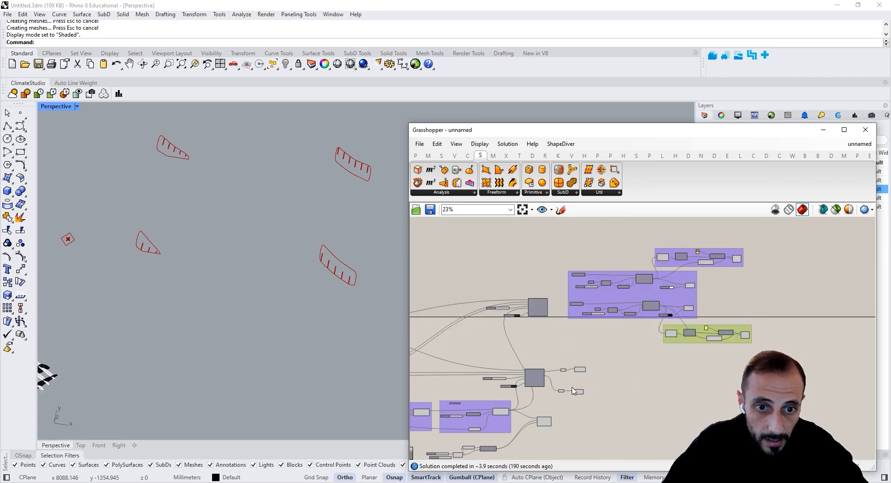
{"action": "scroll", "coordinate": [578, 392], "scroll_direction": "up", "scroll_amount": 5}
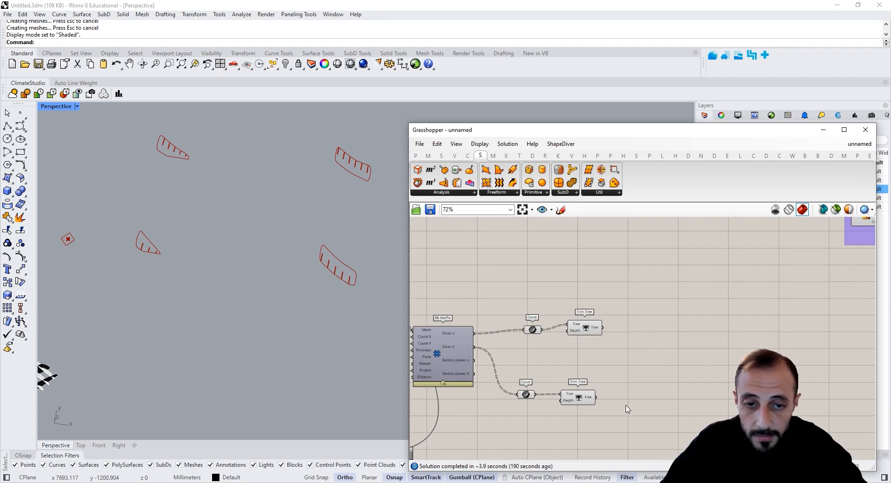
{"action": "right_click_drag", "start_coordinate": [640, 339], "coordinate": [589, 358]}
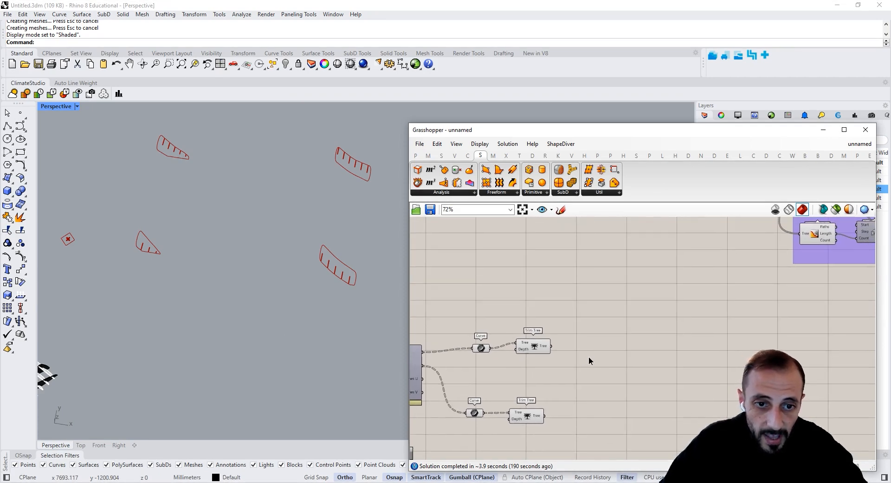
{"action": "double_click", "coordinate": [589, 356]}
{"action": "key", "text": "Escape"}
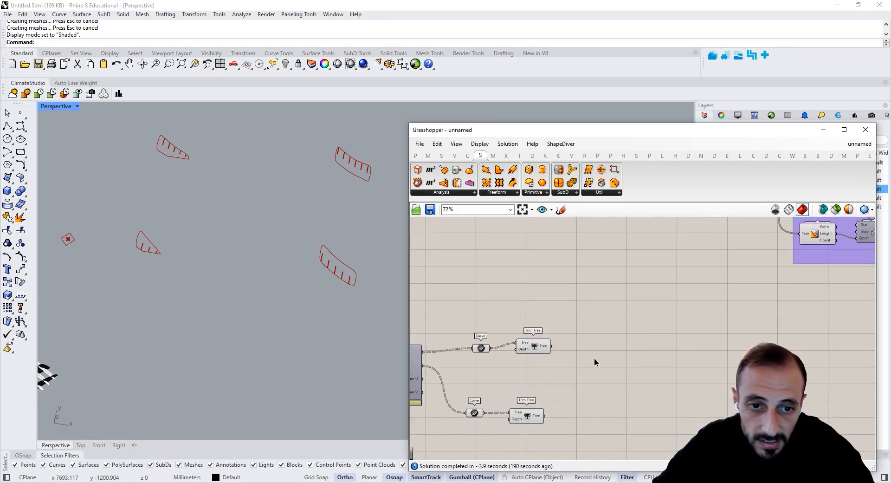
{"action": "double_click", "coordinate": [594, 361]}
{"action": "type", "text": "tag"}
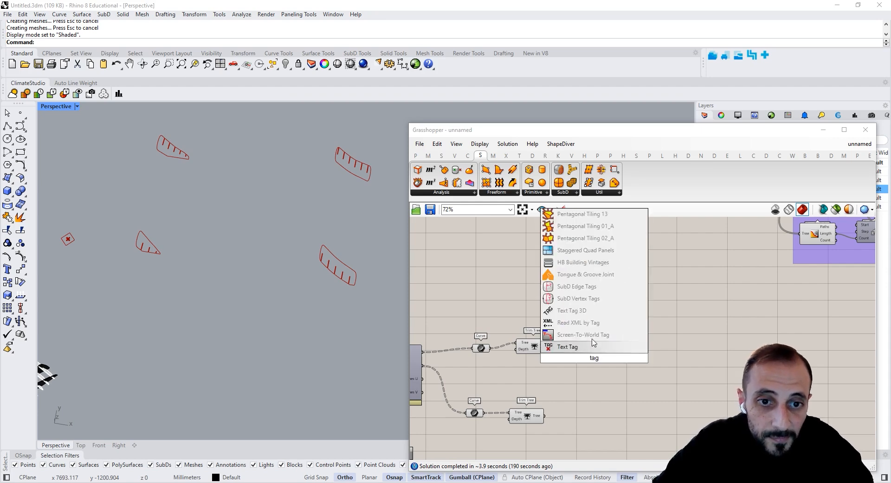
{"action": "key", "text": "Escape"}
- Place an OpenNest2 Text component downstream of the Slices U Trim Tree
{"action": "left_click", "coordinate": [416, 156]}
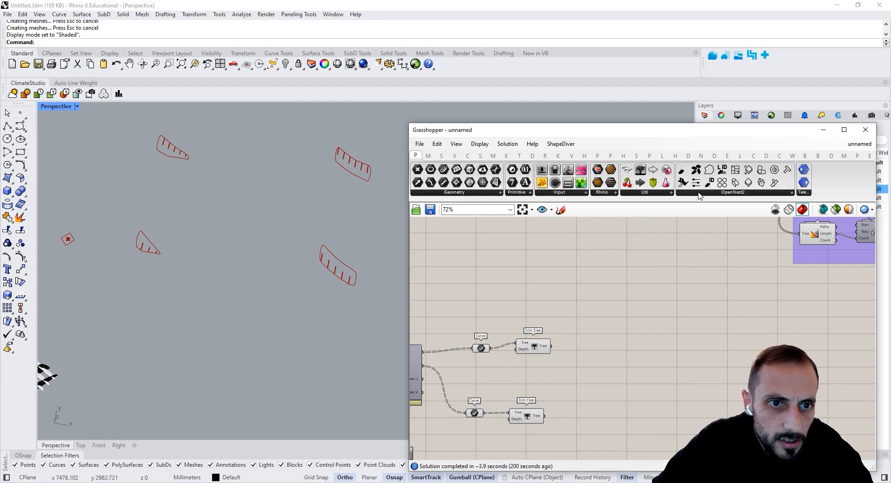
{"action": "left_click", "coordinate": [698, 192]}
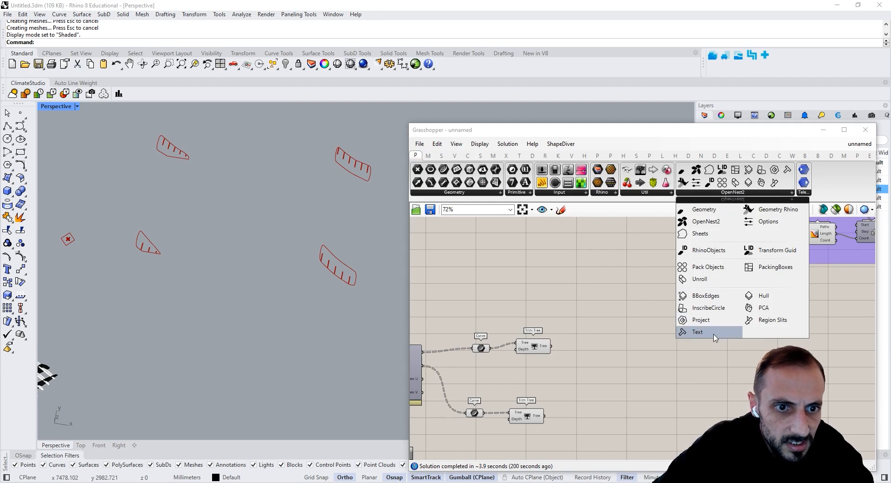
{"action": "left_click_drag", "start_coordinate": [715, 336], "coordinate": [648, 349]}
{"action": "scroll", "coordinate": [560, 343], "scroll_direction": "up", "scroll_amount": 2}
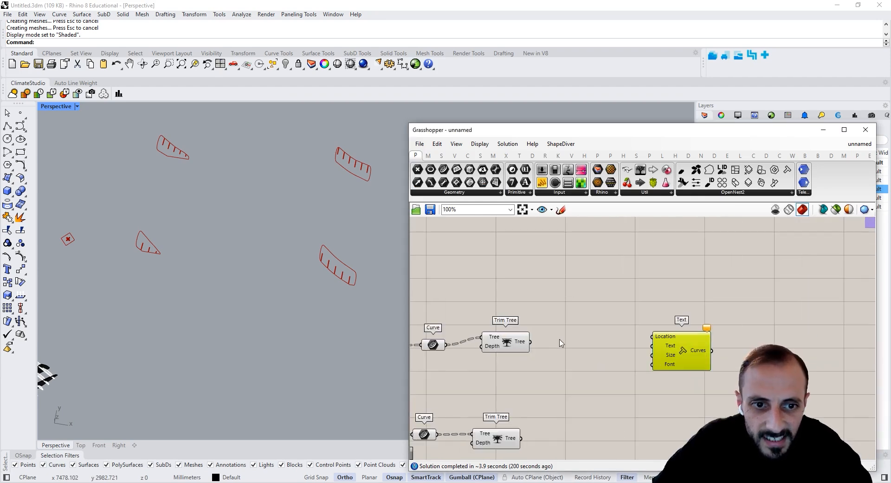
- Add an Area component fed by the Slices U Trim Tree and connect its Centroid to the Text component's Location
{"action": "double_click", "coordinate": [560, 343]}
{"action": "type", "text": "area"}
{"action": "key", "text": "Return"}
{"action": "left_click_drag", "start_coordinate": [530, 342], "coordinate": [544, 334]}
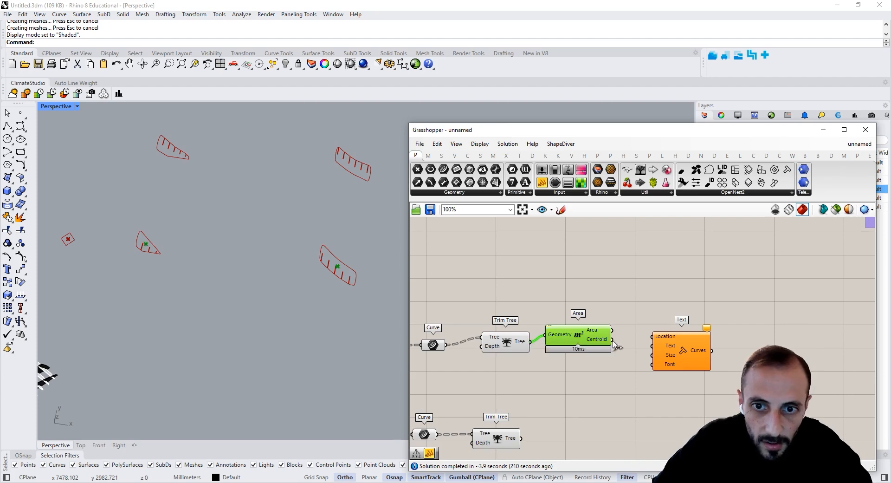
{"action": "left_click_drag", "start_coordinate": [613, 343], "coordinate": [653, 336]}
- Copy the Tree Statistics, Series, A Panel and Concatenate from the upper tagging group and place the copy near the Area component
{"action": "scroll", "coordinate": [728, 329], "scroll_direction": "down", "scroll_amount": 5}
{"action": "scroll", "coordinate": [587, 291], "scroll_direction": "up", "scroll_amount": 5}
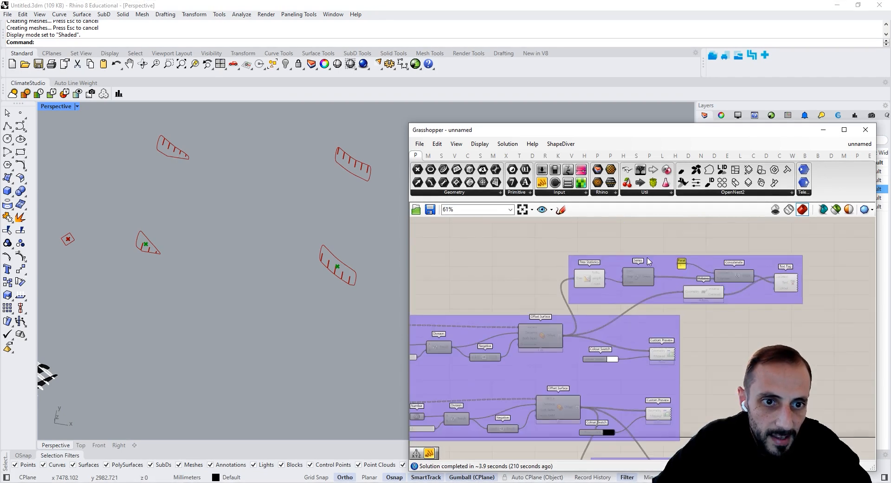
{"action": "left_click", "coordinate": [572, 293], "text": "shift"}
{"action": "left_click", "coordinate": [707, 270], "text": "shift"}
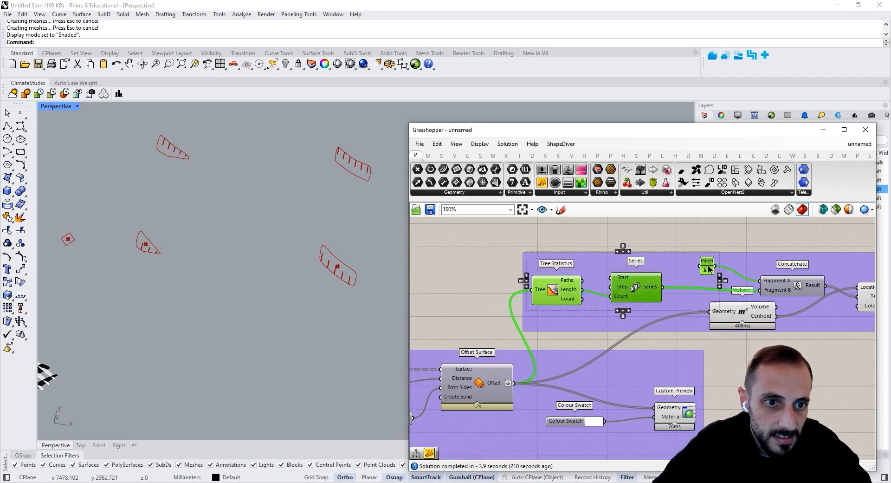
{"action": "left_click", "coordinate": [782, 288], "text": "shift"}
{"action": "key", "text": "ctrl+c"}
{"action": "key", "text": "ctrl+v"}
{"action": "scroll", "coordinate": [782, 288], "scroll_direction": "down", "scroll_amount": 7}
{"action": "scroll", "coordinate": [783, 288], "scroll_direction": "down", "scroll_amount": 2}
{"action": "left_click_drag", "start_coordinate": [782, 288], "coordinate": [727, 389]}
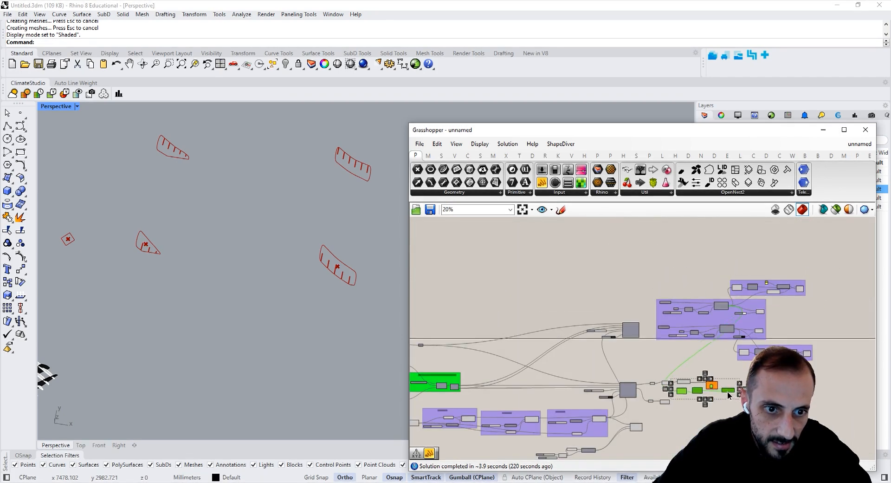
- Connect the Slices U Trim Tree to the copied Tree Statistics and the Concatenate result to the Text component's Text input, spacing the components apart
{"action": "scroll", "coordinate": [711, 392], "scroll_direction": "up", "scroll_amount": 7}
{"action": "left_click_drag", "start_coordinate": [578, 344], "coordinate": [612, 387]}
{"action": "left_click_drag", "start_coordinate": [722, 354], "coordinate": [814, 349]}
{"action": "left_click_drag", "start_coordinate": [816, 371], "coordinate": [621, 315]}
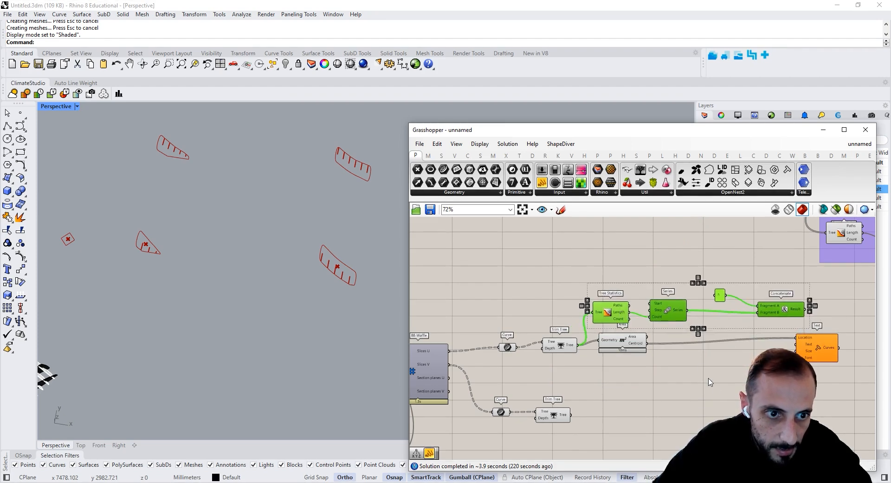
{"action": "left_click", "coordinate": [710, 382]}
{"action": "right_click_drag", "start_coordinate": [758, 372], "coordinate": [721, 378]}
{"action": "left_click", "coordinate": [780, 351]}
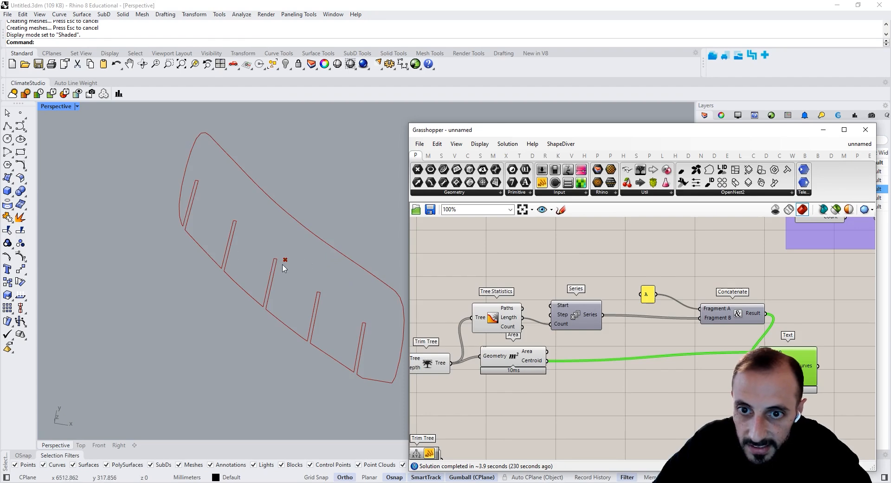
- Add a number slider set to 15, connect it to the Text component's Size input, and check the labels on the slices
{"action": "scroll", "coordinate": [284, 261], "scroll_direction": "up", "scroll_amount": 8}
{"action": "scroll", "coordinate": [287, 252], "scroll_direction": "up", "scroll_amount": 4}
{"action": "left_click", "coordinate": [704, 392]}
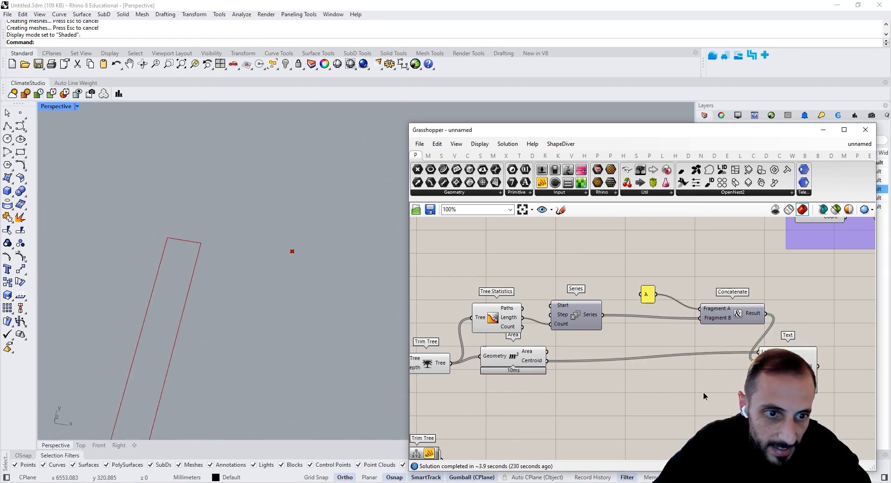
{"action": "double_click", "coordinate": [704, 393]}
{"action": "type", "text": "15"}
{"action": "key", "text": "Return"}
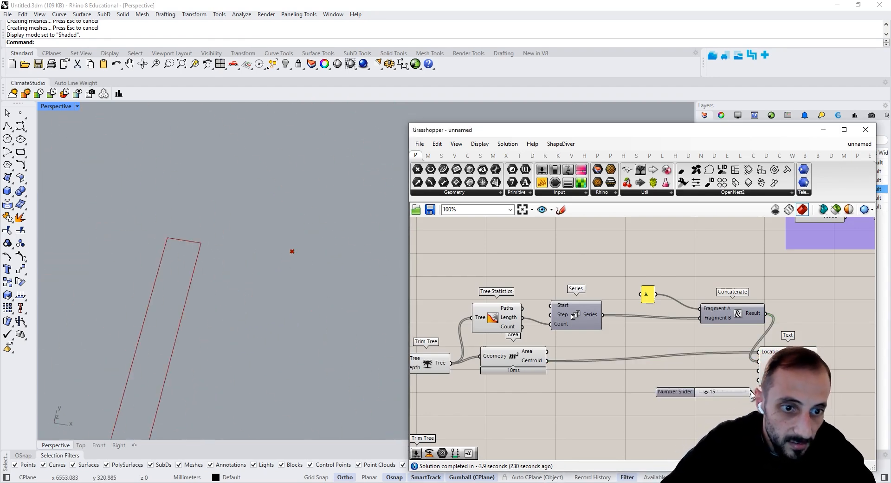
{"action": "scroll", "coordinate": [244, 308], "scroll_direction": "down", "scroll_amount": 6}
{"action": "scroll", "coordinate": [192, 293], "scroll_direction": "down", "scroll_amount": 6}
{"action": "scroll", "coordinate": [202, 305], "scroll_direction": "up", "scroll_amount": 10}
{"action": "scroll", "coordinate": [175, 334], "scroll_direction": "down", "scroll_amount": 3}
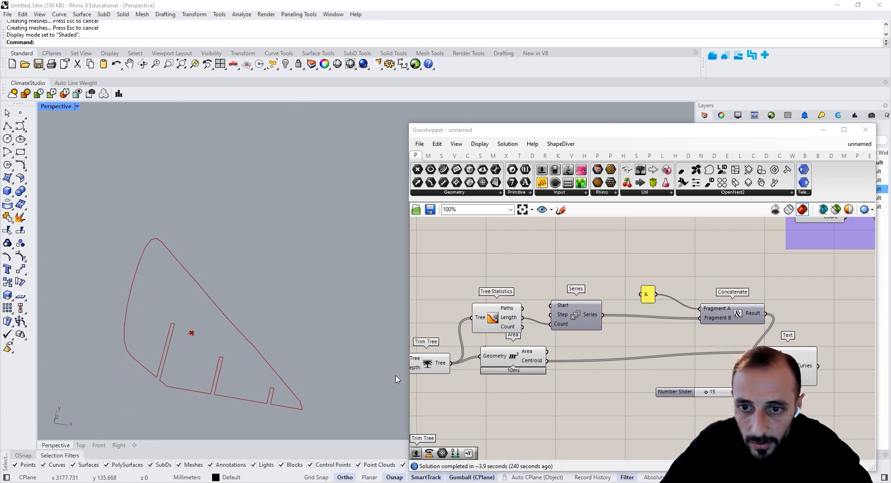
- Raise the text size slider to 41 and check the labels on the flattened slices
{"action": "scroll", "coordinate": [702, 391], "scroll_direction": "up", "scroll_amount": 2}
{"action": "left_click_drag", "start_coordinate": [706, 392], "coordinate": [721, 392]}
{"action": "scroll", "coordinate": [279, 338], "scroll_direction": "down", "scroll_amount": 5}
{"action": "scroll", "coordinate": [302, 306], "scroll_direction": "up", "scroll_amount": 10}
{"action": "scroll", "coordinate": [304, 283], "scroll_direction": "down", "scroll_amount": 10}
{"action": "right_click_drag", "start_coordinate": [610, 355], "coordinate": [642, 363]}
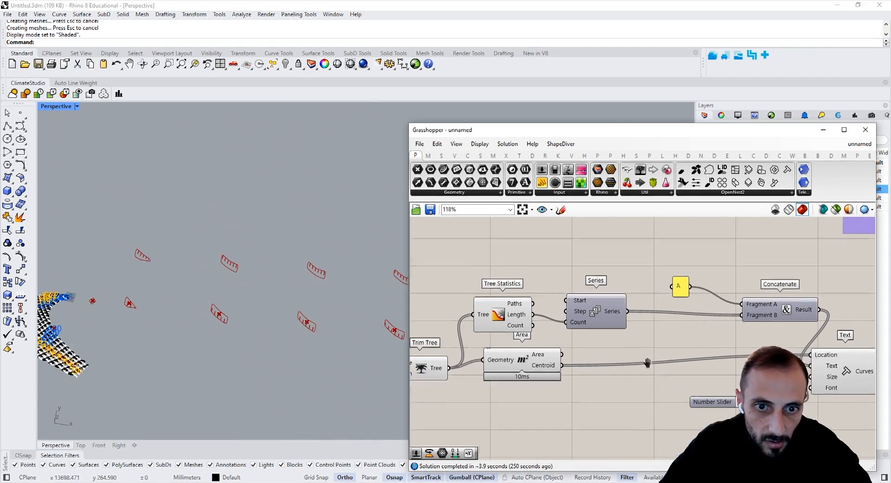
- Examine the chain from the Slices U Curve and Trim Tree through to the Text component and its size slider
{"action": "scroll", "coordinate": [642, 362], "scroll_direction": "down", "scroll_amount": 3}
{"action": "left_click_drag", "start_coordinate": [686, 289], "coordinate": [464, 372]}
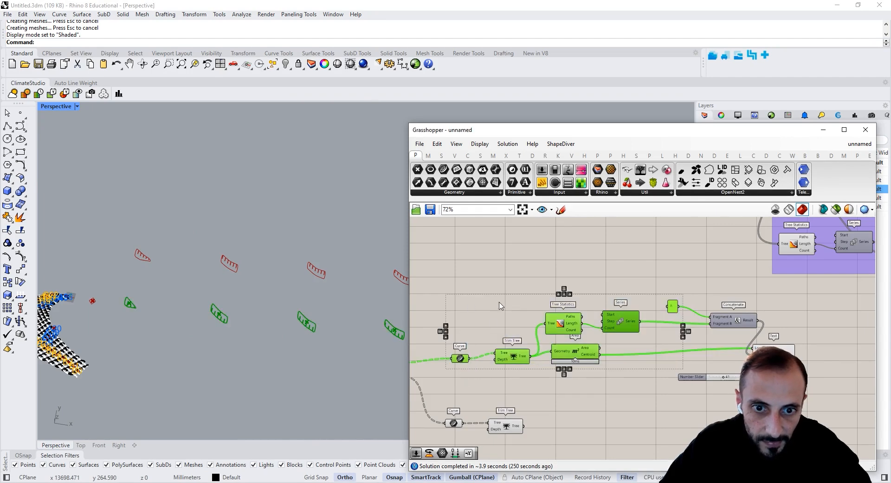
{"action": "right_click", "coordinate": [500, 302]}
{"action": "left_click", "coordinate": [529, 316]}
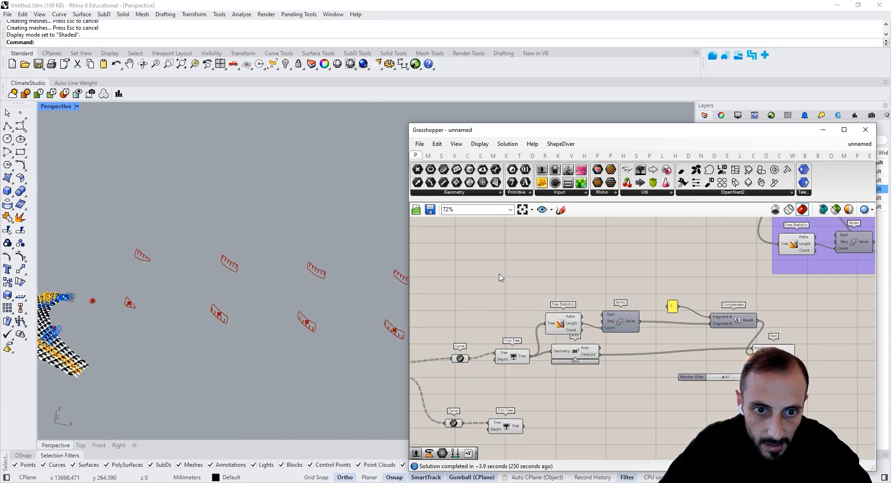
{"action": "scroll", "coordinate": [533, 331], "scroll_direction": "up", "scroll_amount": 2}
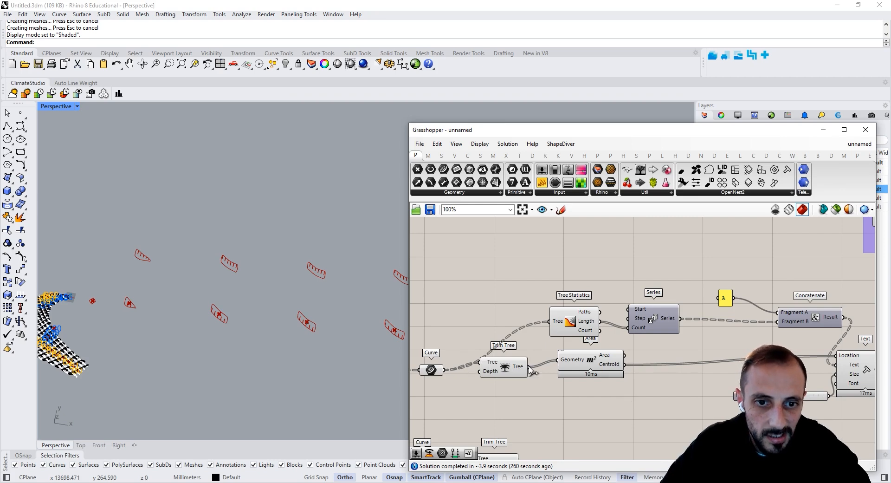
{"action": "right_click_drag", "start_coordinate": [674, 356], "coordinate": [474, 338]}
{"action": "left_click", "coordinate": [703, 349]}
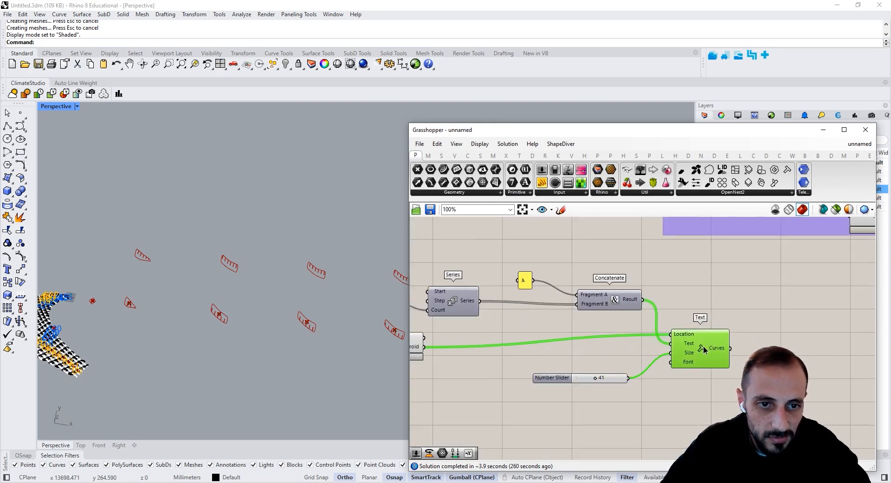
{"action": "left_click", "coordinate": [618, 378]}
- Duplicate the Slices U numbering components, from Tree Statistics and Area to the Text component and its size slider
{"action": "scroll", "coordinate": [694, 337], "scroll_direction": "down", "scroll_amount": 3}
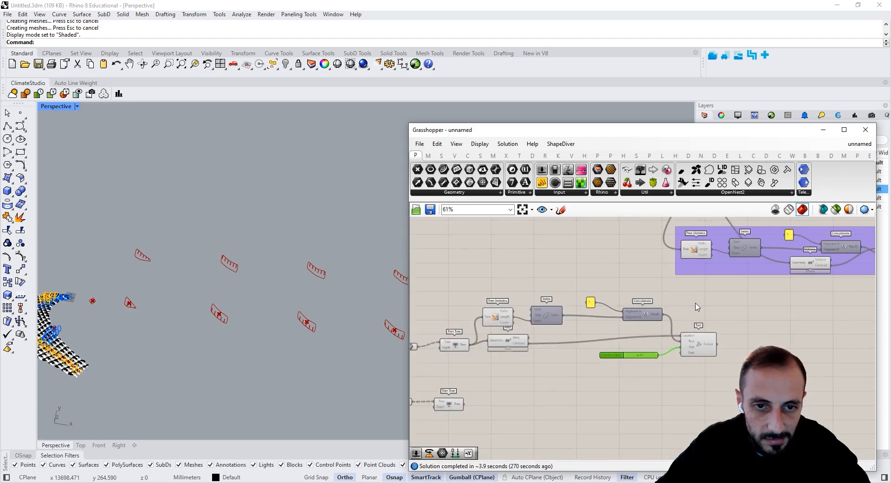
{"action": "right_click_drag", "start_coordinate": [696, 306], "coordinate": [729, 297]}
{"action": "left_click_drag", "start_coordinate": [730, 291], "coordinate": [536, 421]}
{"action": "key", "text": "ctrl+c"}
{"action": "key", "text": "ctrl+v"}
- Connect the Slices V Trim Tree's output to the copied Tree Statistics and Area, and open the copied Panel's text for editing
{"action": "scroll", "coordinate": [483, 415], "scroll_direction": "up", "scroll_amount": 3}
{"action": "left_click_drag", "start_coordinate": [505, 386], "coordinate": [532, 388]}
{"action": "left_click_drag", "start_coordinate": [553, 418], "coordinate": [554, 420]}
{"action": "double_click", "coordinate": [716, 360]}
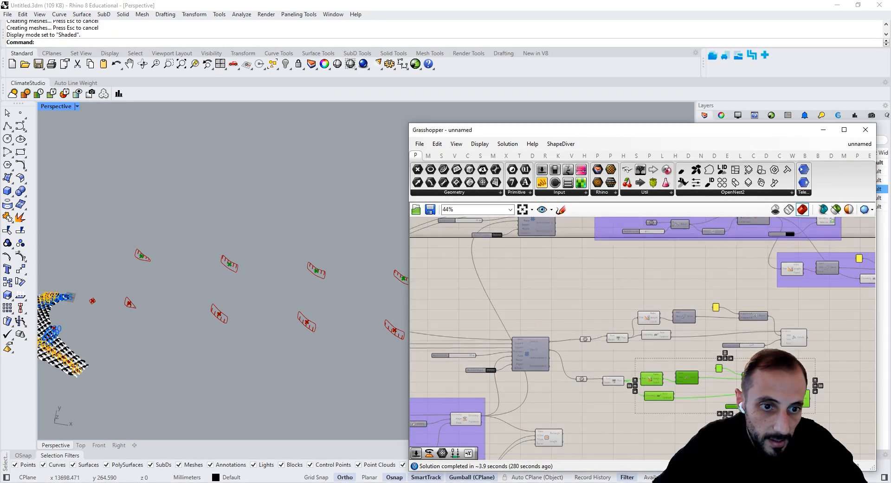
- Group the Slices V numbering chain from its Curve to the copied Text component
{"action": "left_click_drag", "start_coordinate": [810, 362], "coordinate": [578, 422]}
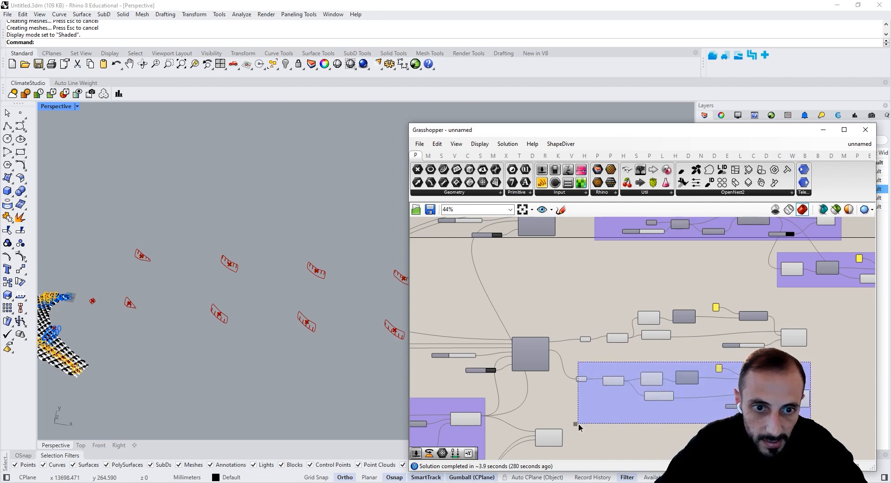
{"action": "left_click_drag", "start_coordinate": [578, 424], "coordinate": [575, 425]}
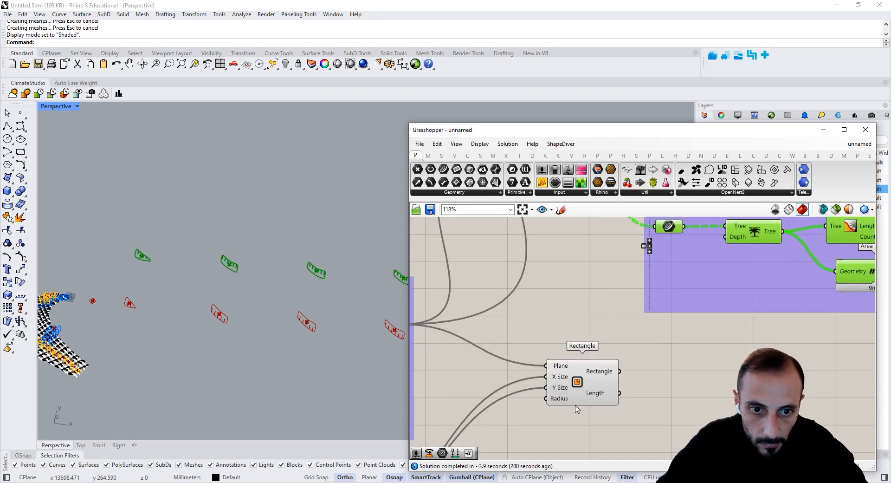
- Move the Rectangle component further down, clear of the new Slices V group
{"action": "left_click", "coordinate": [582, 391]}
{"action": "scroll", "coordinate": [646, 397], "scroll_direction": "down", "scroll_amount": 2}
{"action": "scroll", "coordinate": [695, 389], "scroll_direction": "down", "scroll_amount": 3}
{"action": "right_click_drag", "start_coordinate": [632, 393], "coordinate": [697, 391]}
{"action": "left_click_drag", "start_coordinate": [702, 386], "coordinate": [675, 431]}
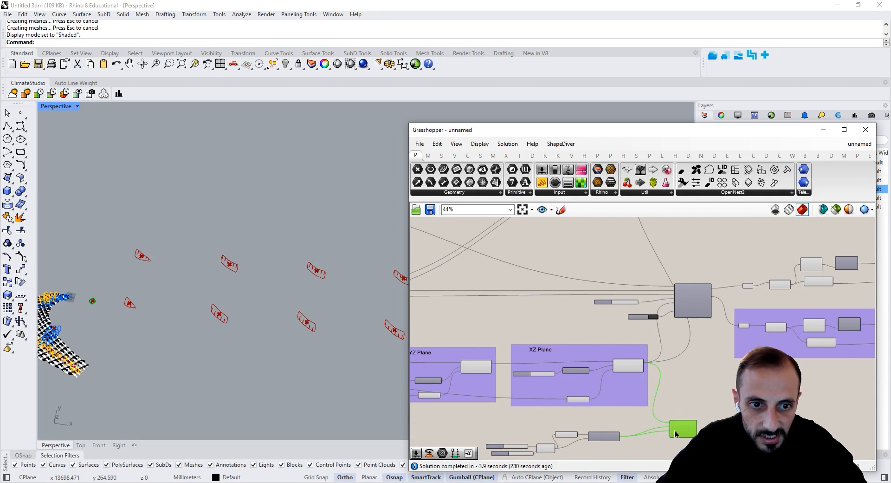
- Group the Rectangle component with its domain and slider inputs, and title the group "Plane Visaulization"
{"action": "right_click_drag", "start_coordinate": [691, 429], "coordinate": [712, 409]}
{"action": "left_click_drag", "start_coordinate": [735, 394], "coordinate": [505, 449]}
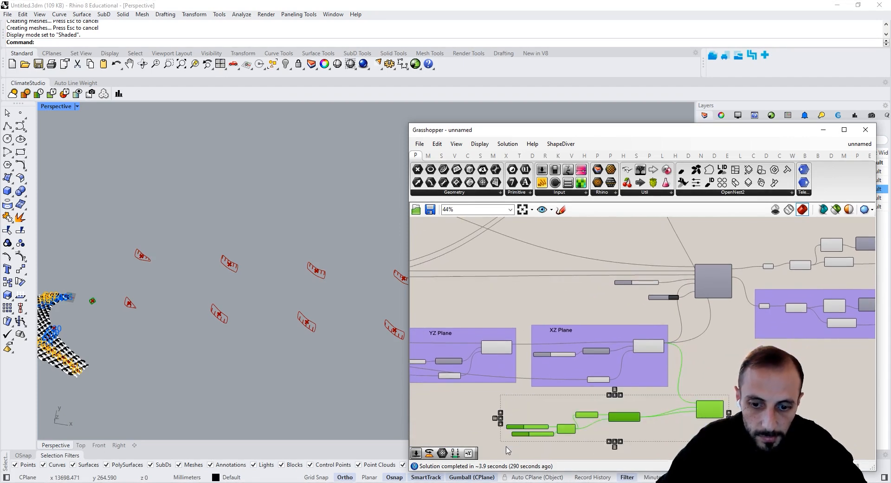
{"action": "key", "text": "ctrl+g"}
{"action": "left_click", "coordinate": [561, 329]}
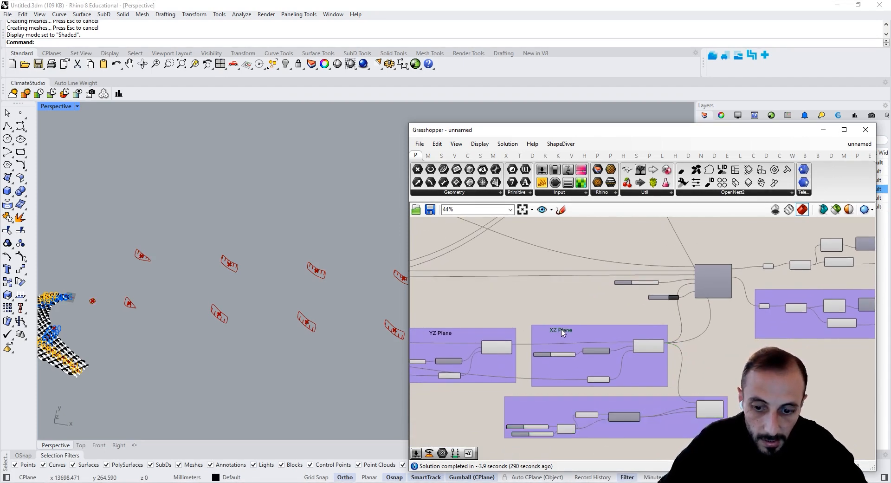
{"action": "double_click", "coordinate": [600, 395]}
{"action": "type", "text": "Plane Visaulization"}
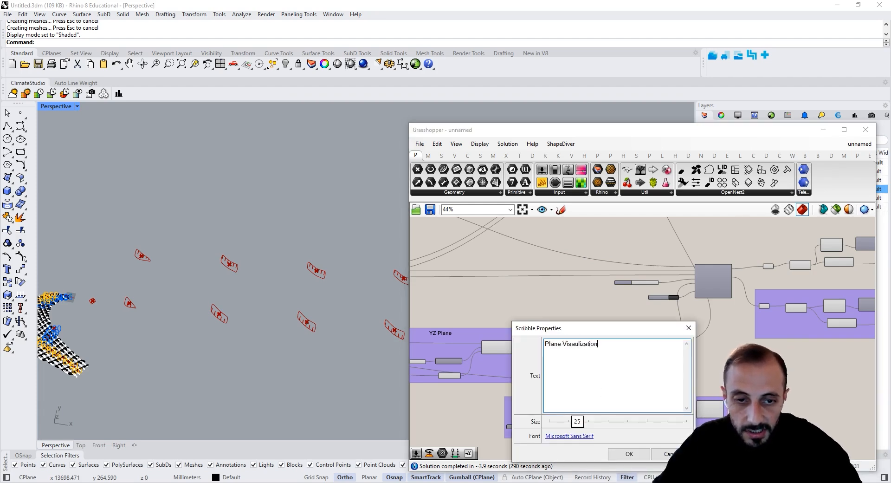
{"action": "left_click", "coordinate": [629, 454]}
{"action": "scroll", "coordinate": [629, 414], "scroll_direction": "up", "scroll_amount": 3}
- Group the Slices U numbering chain above the Slices V group
{"action": "scroll", "coordinate": [617, 410], "scroll_direction": "down", "scroll_amount": 5}
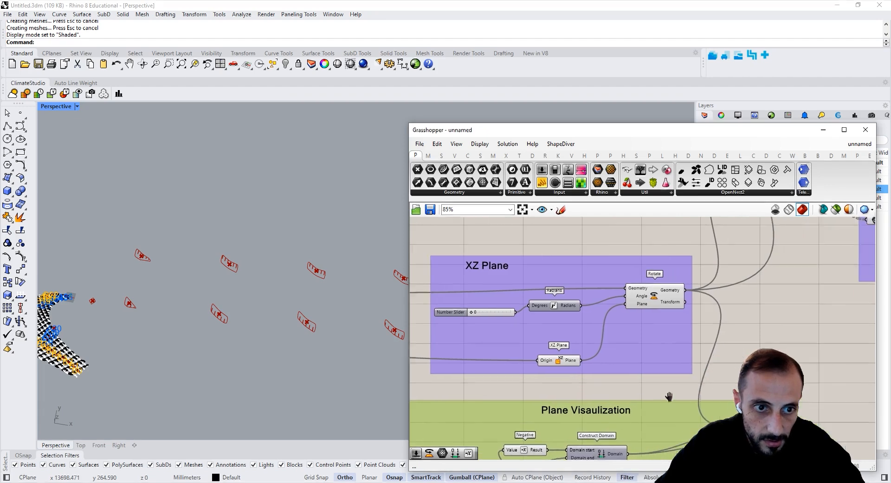
{"action": "left_click_drag", "start_coordinate": [766, 294], "coordinate": [576, 344]}
{"action": "key", "text": "ctrl+g"}
{"action": "scroll", "coordinate": [675, 355], "scroll_direction": "up", "scroll_amount": 4}
{"action": "right_click_drag", "start_coordinate": [550, 415], "coordinate": [619, 354]}
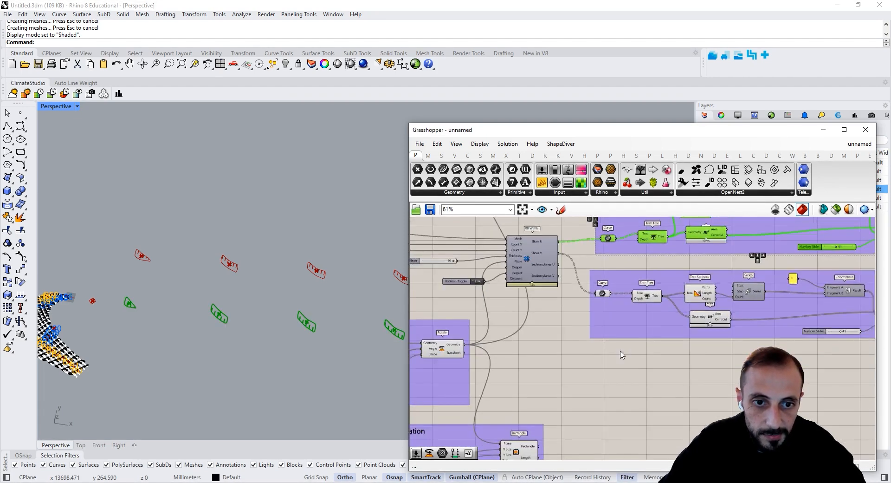
- Copy the group title above the Slices V group, change it to "B Sections" and add it to that group
{"action": "scroll", "coordinate": [620, 354], "scroll_direction": "down", "scroll_amount": 3}
{"action": "left_click", "coordinate": [476, 403]}
{"action": "left_click_drag", "start_coordinate": [478, 405], "coordinate": [701, 312], "text": "alt"}
{"action": "scroll", "coordinate": [698, 303], "scroll_direction": "up", "scroll_amount": 3}
{"action": "double_click", "coordinate": [698, 306]}
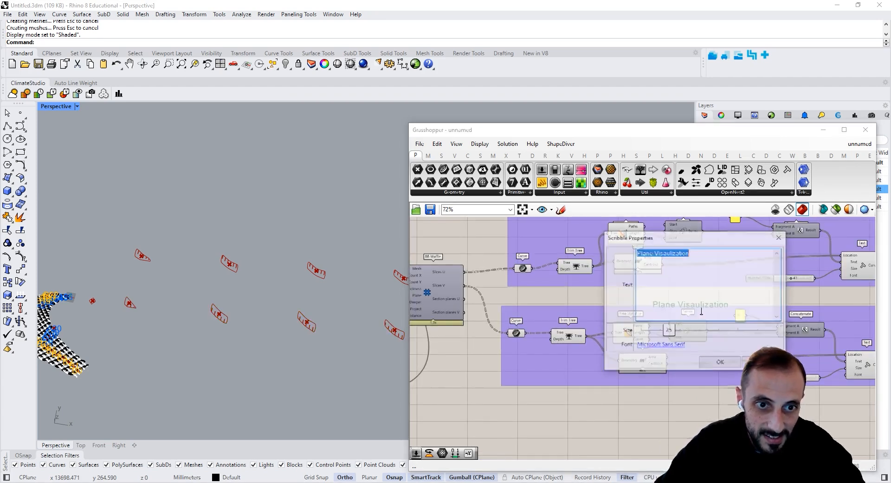
{"action": "type", "text": "B Sections"}
{"action": "left_click", "coordinate": [720, 363]}
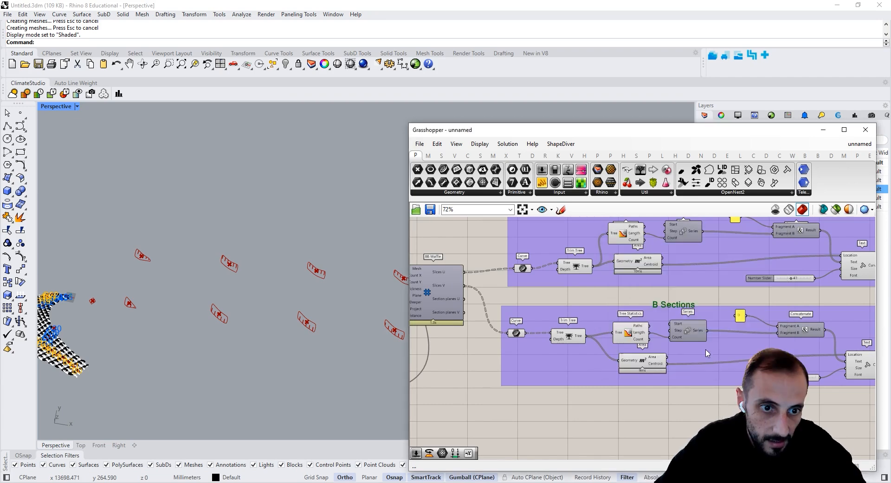
{"action": "right_click", "coordinate": [708, 347]}
{"action": "left_click", "coordinate": [730, 422]}
{"action": "left_click_drag", "start_coordinate": [710, 355], "coordinate": [700, 408]}
- Copy the title above the Slices U group, change it to "A Sections" and add it to that group
{"action": "right_click_drag", "start_coordinate": [696, 335], "coordinate": [681, 406]}
{"action": "left_click_drag", "start_coordinate": [642, 428], "coordinate": [681, 274], "text": "alt"}
{"action": "double_click", "coordinate": [689, 278]}
{"action": "type", "text": "A"}
{"action": "left_click", "coordinate": [730, 334]}
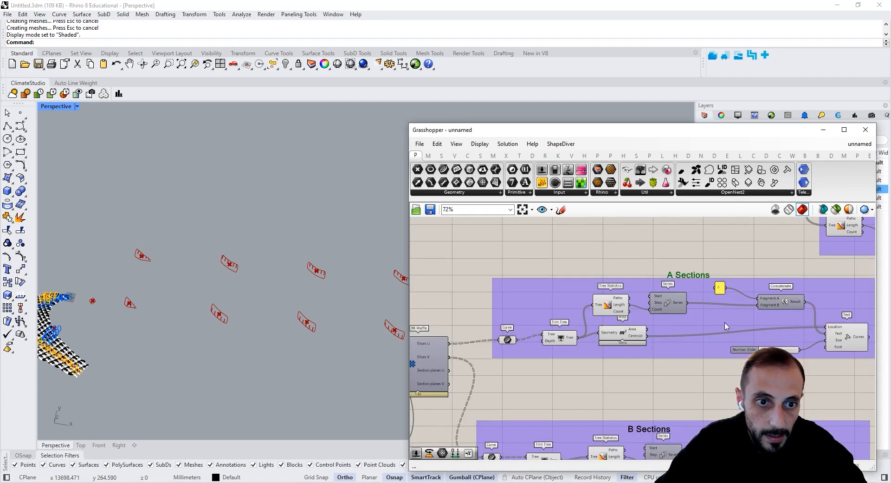
{"action": "right_click", "coordinate": [696, 292]}
{"action": "left_click", "coordinate": [726, 368]}
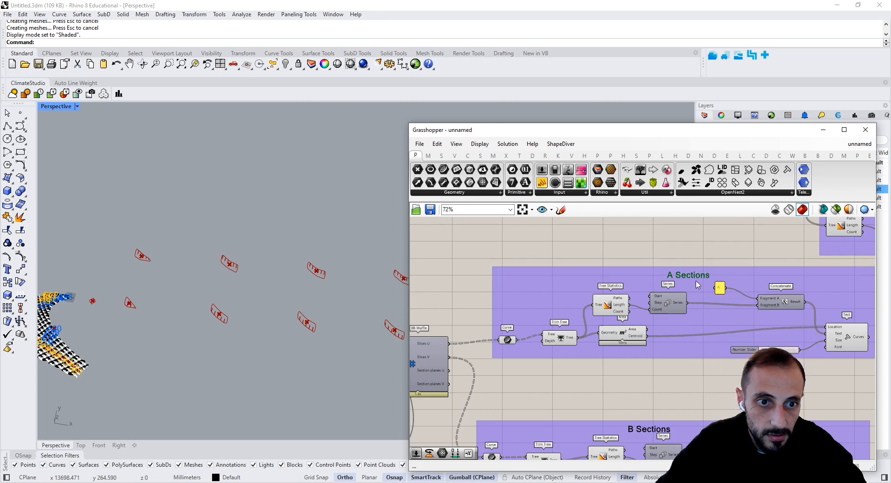
{"action": "left_click_drag", "start_coordinate": [696, 293], "coordinate": [691, 306]}
{"action": "scroll", "coordinate": [573, 378], "scroll_direction": "down", "scroll_amount": 3}
{"action": "scroll", "coordinate": [723, 411], "scroll_direction": "up", "scroll_amount": 3}
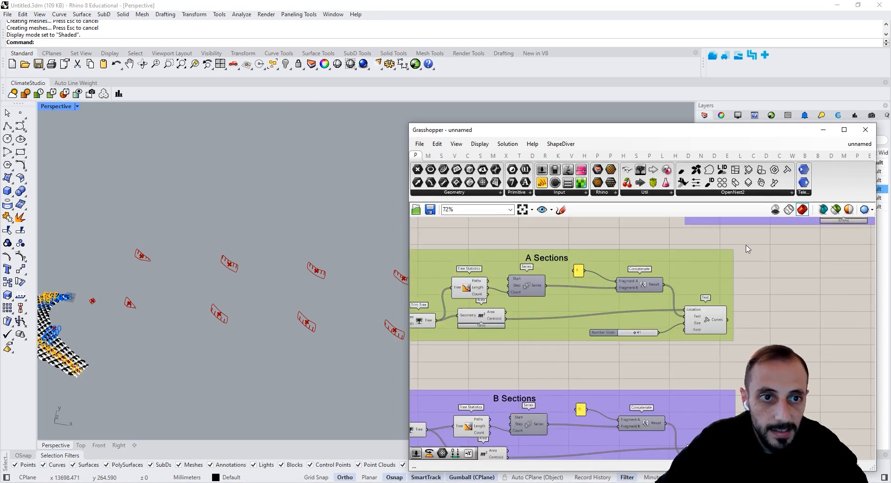
- Place an OpenNest2 component to the right of the A Sections group, leaving space between them
{"action": "left_click", "coordinate": [715, 192]}
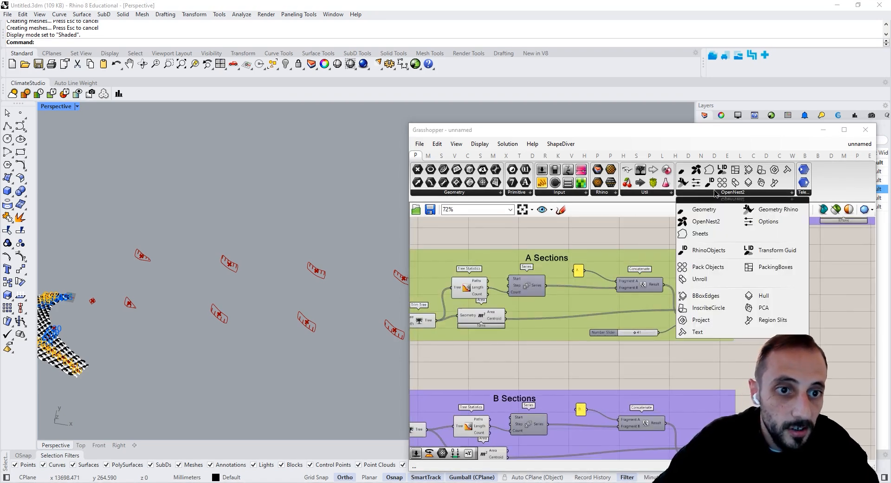
{"action": "left_click", "coordinate": [717, 227]}
{"action": "left_click", "coordinate": [821, 319]}
{"action": "right_click_drag", "start_coordinate": [821, 322], "coordinate": [721, 316]}
{"action": "left_click_drag", "start_coordinate": [721, 317], "coordinate": [795, 335]}
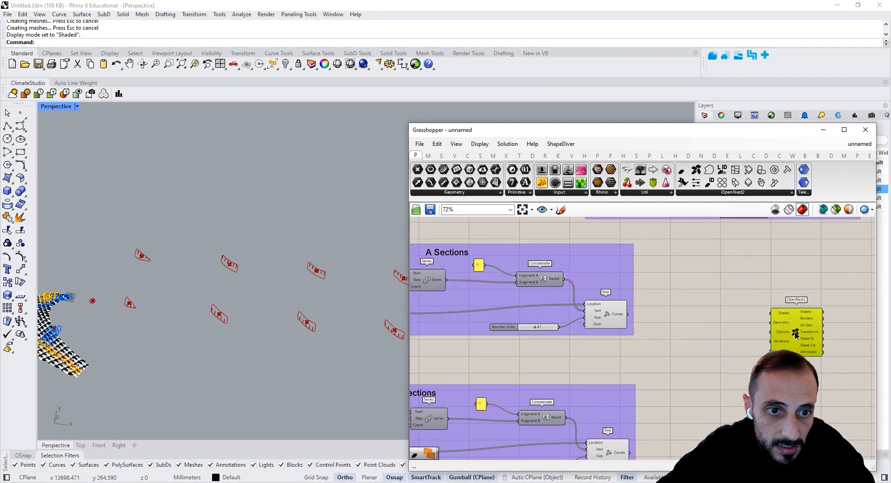
- Place the OpenNest2 Geometry component with its default inputs between the A Sections group and OpenNest2, clear of the group
{"action": "left_click", "coordinate": [703, 195]}
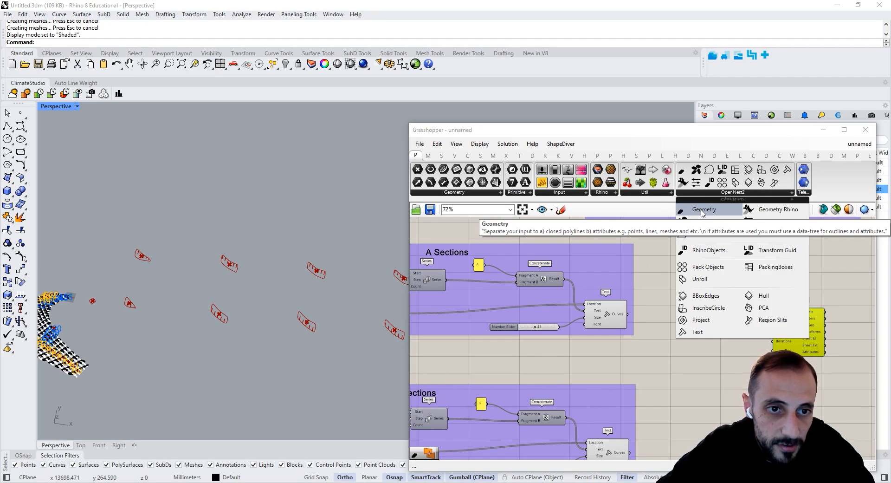
{"action": "left_click", "coordinate": [702, 210]}
{"action": "left_click", "coordinate": [723, 287]}
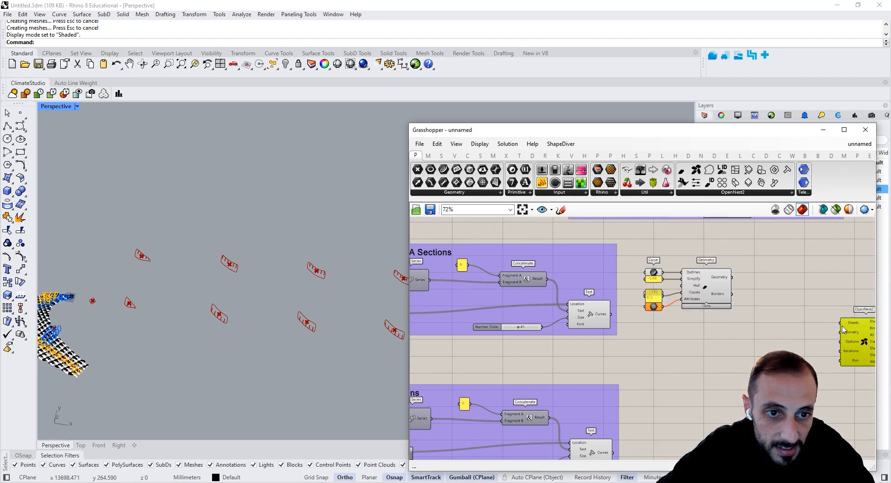
{"action": "scroll", "coordinate": [790, 277], "scroll_direction": "up", "scroll_amount": 2}
{"action": "left_click_drag", "start_coordinate": [758, 243], "coordinate": [609, 326]}
{"action": "left_click_drag", "start_coordinate": [709, 305], "coordinate": [791, 311]}
- Graft the Curve parameter that feeds the Outlines input of the Geometry component
{"action": "left_click", "coordinate": [668, 255]}
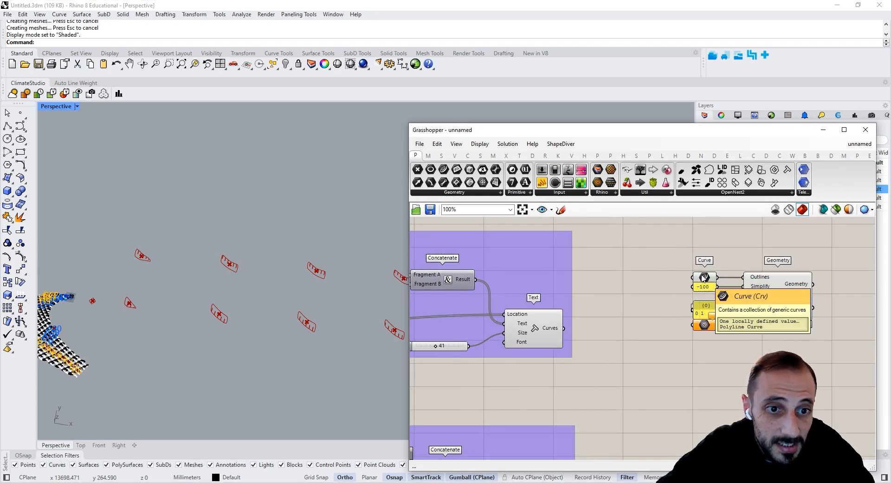
{"action": "scroll", "coordinate": [688, 286], "scroll_direction": "down", "scroll_amount": 2}
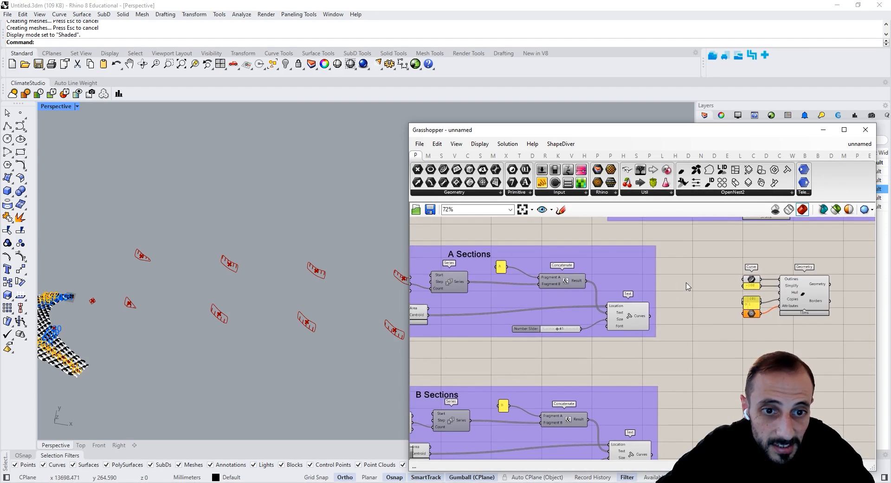
{"action": "scroll", "coordinate": [739, 294], "scroll_direction": "up", "scroll_amount": 2}
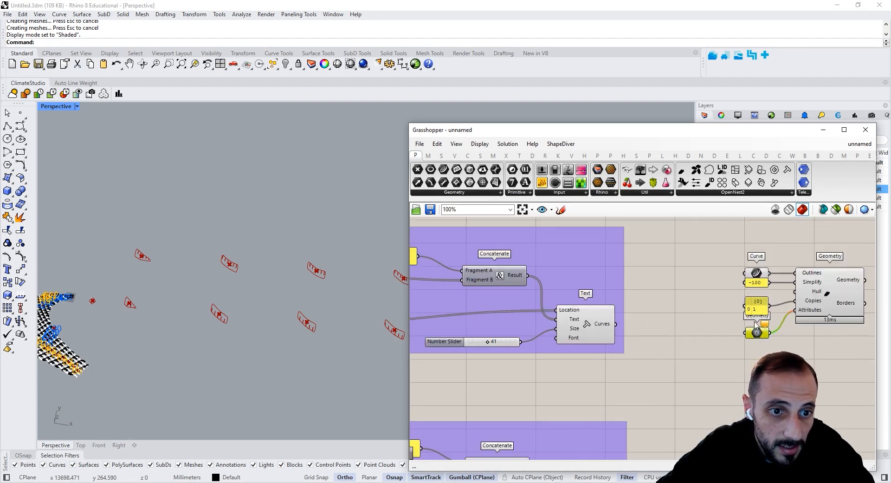
{"action": "scroll", "coordinate": [756, 327], "scroll_direction": "down", "scroll_amount": 1}
{"action": "right_click", "coordinate": [770, 278]}
{"action": "left_click", "coordinate": [795, 371]}
- Connect the A Sections Trim Tree output to the outlines Curve, and the Text component's Curves to the attributes Geometry parameter
{"action": "scroll", "coordinate": [761, 292], "scroll_direction": "down", "scroll_amount": 3}
{"action": "scroll", "coordinate": [481, 308], "scroll_direction": "up", "scroll_amount": 2}
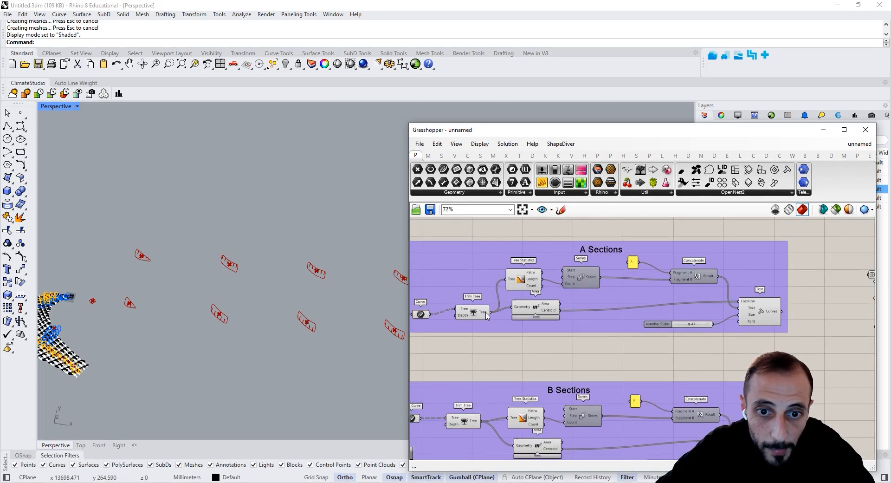
{"action": "left_click_drag", "start_coordinate": [498, 312], "coordinate": [613, 285]}
{"action": "scroll", "coordinate": [556, 306], "scroll_direction": "up", "scroll_amount": 1}
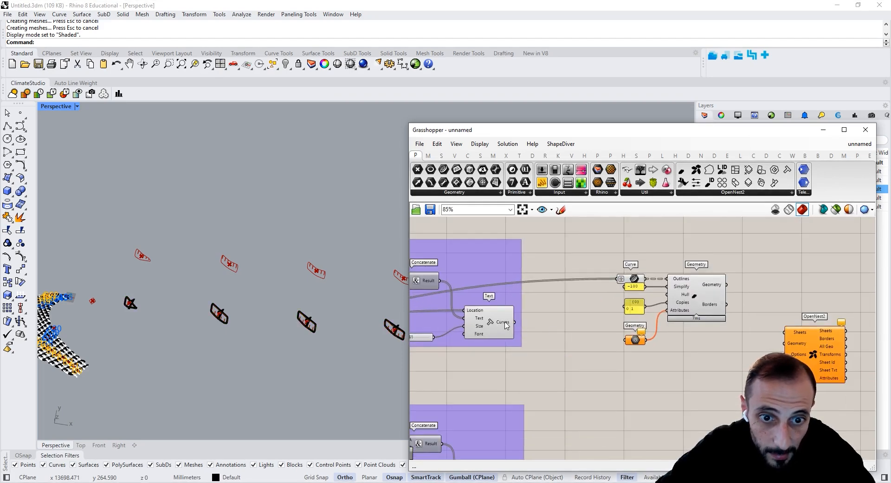
{"action": "mouse_move", "coordinate": [506, 325]}
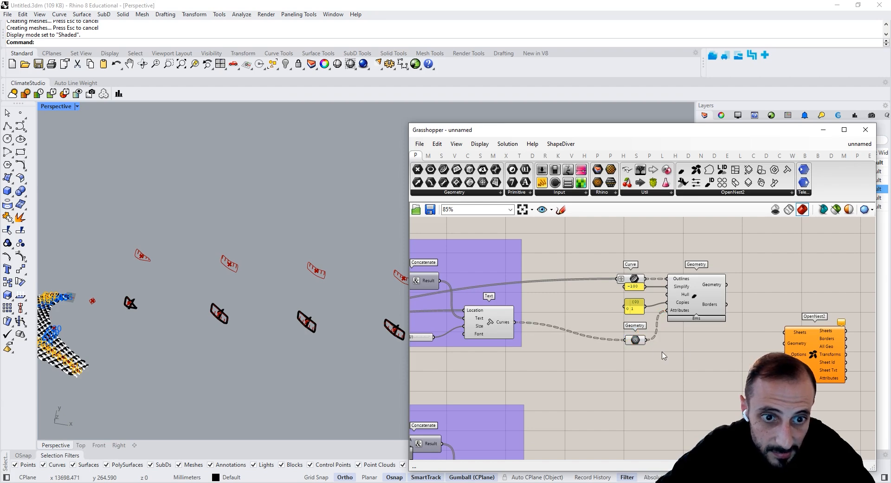
- Shift the Geometry component and its inputs slightly upward, and move OpenNest2 further to its right
{"action": "left_click_drag", "start_coordinate": [731, 247], "coordinate": [579, 371]}
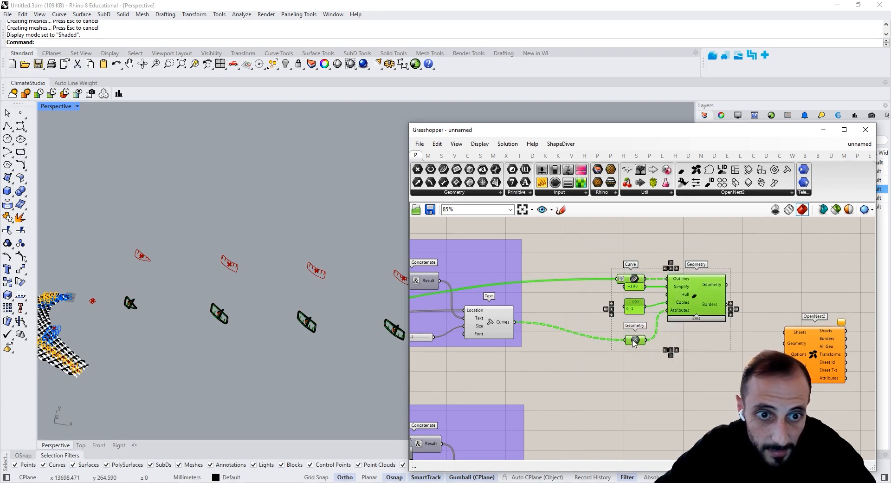
{"action": "left_click_drag", "start_coordinate": [699, 298], "coordinate": [701, 288]}
{"action": "left_click", "coordinate": [703, 349]}
{"action": "left_click_drag", "start_coordinate": [787, 349], "coordinate": [832, 329]}
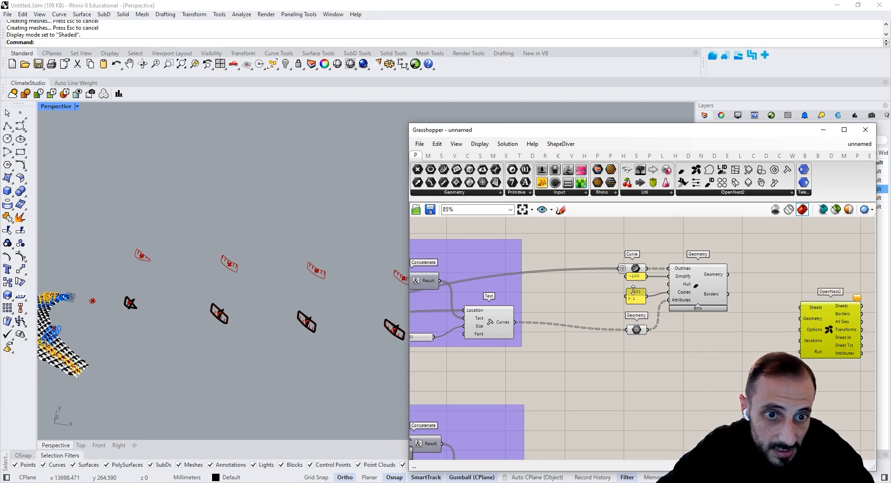
- Space out the -100 panel and the attributes Geometry parameter beside the Geometry component
{"action": "scroll", "coordinate": [634, 289], "scroll_direction": "up", "scroll_amount": 3}
{"action": "left_click", "coordinate": [639, 309]}
{"action": "left_click_drag", "start_coordinate": [641, 272], "coordinate": [639, 278]}
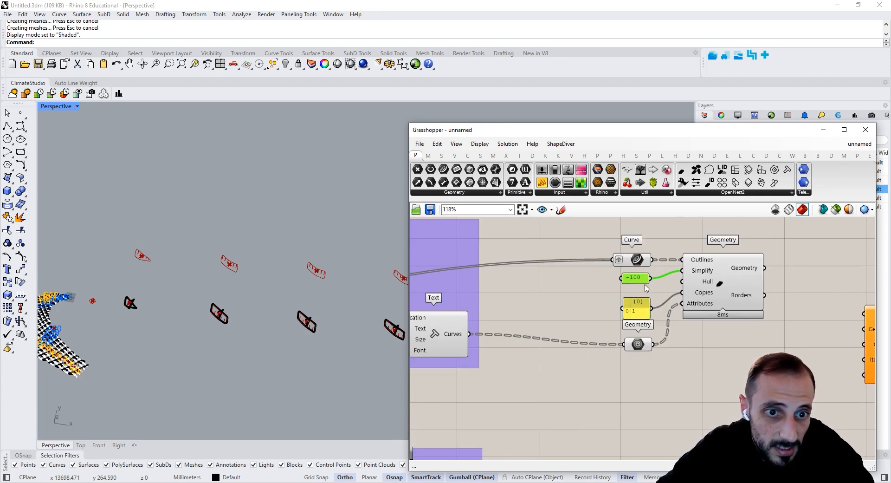
{"action": "left_click_drag", "start_coordinate": [638, 344], "coordinate": [639, 356]}
{"action": "right_click_drag", "start_coordinate": [798, 310], "coordinate": [708, 316]}
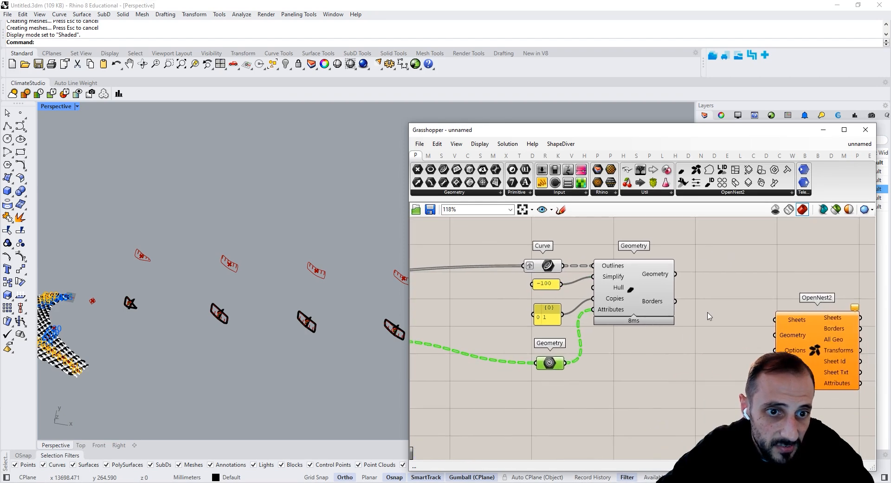
- Place the OpenNest2 Sheets component above the Geometry component, and move the Geometry component and its inputs down to make room
{"action": "left_click", "coordinate": [835, 371]}
{"action": "scroll", "coordinate": [756, 315], "scroll_direction": "down", "scroll_amount": 5}
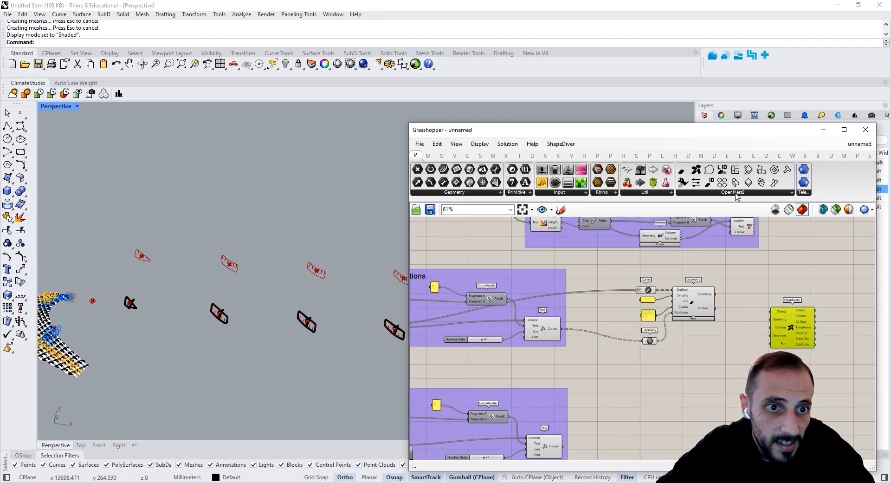
{"action": "left_click", "coordinate": [736, 194]}
{"action": "left_click", "coordinate": [711, 235]}
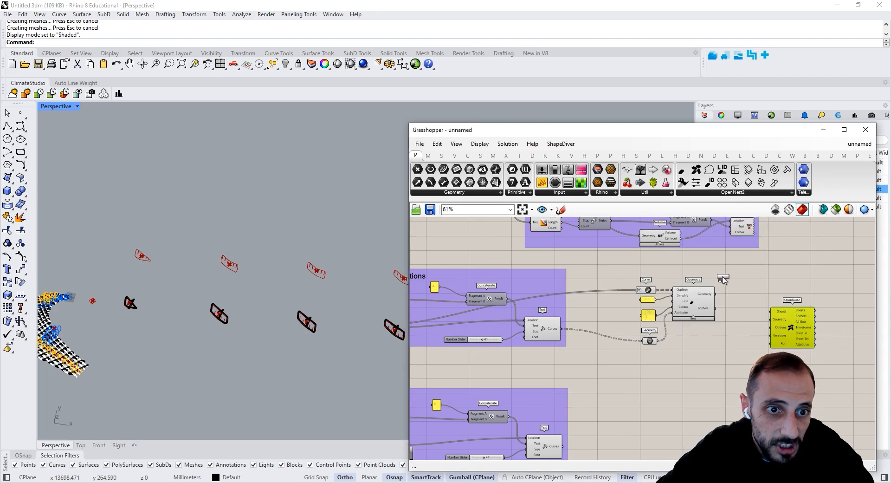
{"action": "left_click", "coordinate": [723, 279]}
{"action": "left_click_drag", "start_coordinate": [711, 356], "coordinate": [629, 285]}
{"action": "left_click_drag", "start_coordinate": [694, 306], "coordinate": [698, 331]}
- Separate the Sheets component and its polyline Curve parameter from the Gap, Rows and Copies sliders
{"action": "scroll", "coordinate": [693, 277], "scroll_direction": "up", "scroll_amount": 3}
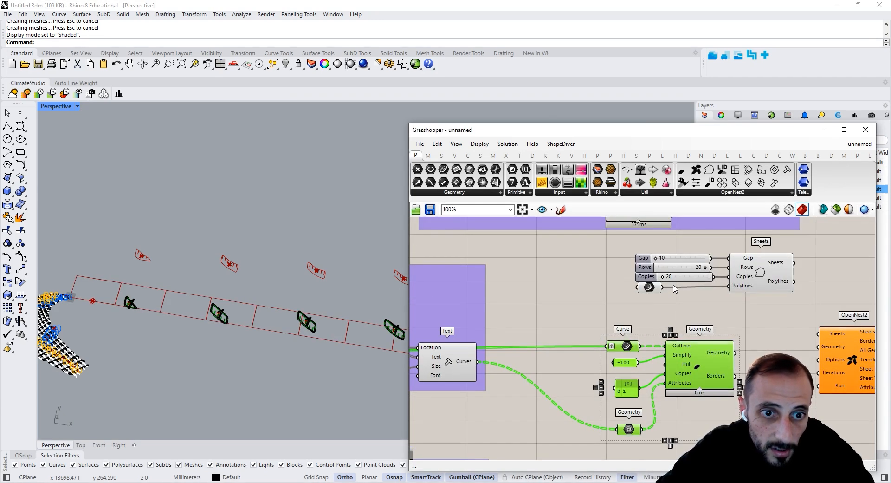
{"action": "left_click_drag", "start_coordinate": [653, 290], "coordinate": [652, 301]}
{"action": "left_click_drag", "start_coordinate": [759, 276], "coordinate": [766, 276]}
{"action": "scroll", "coordinate": [177, 308], "scroll_direction": "down", "scroll_amount": 5}
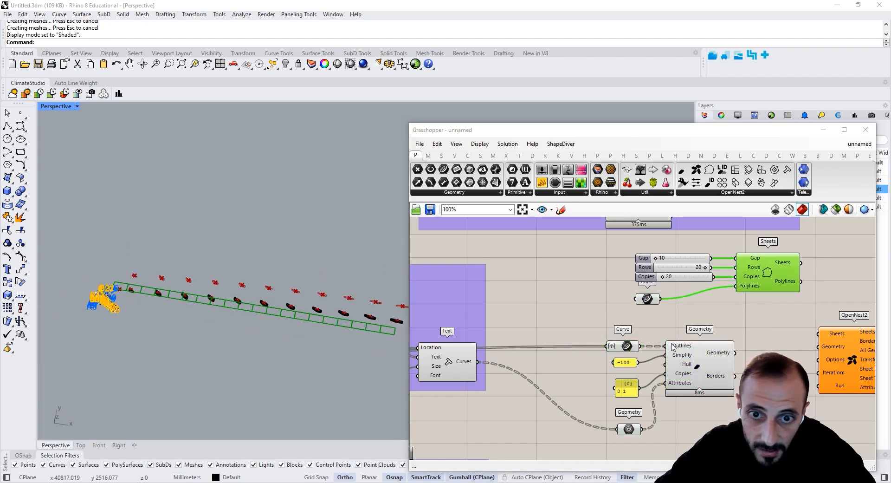
{"action": "right_click_drag", "start_coordinate": [744, 314], "coordinate": [692, 319]}
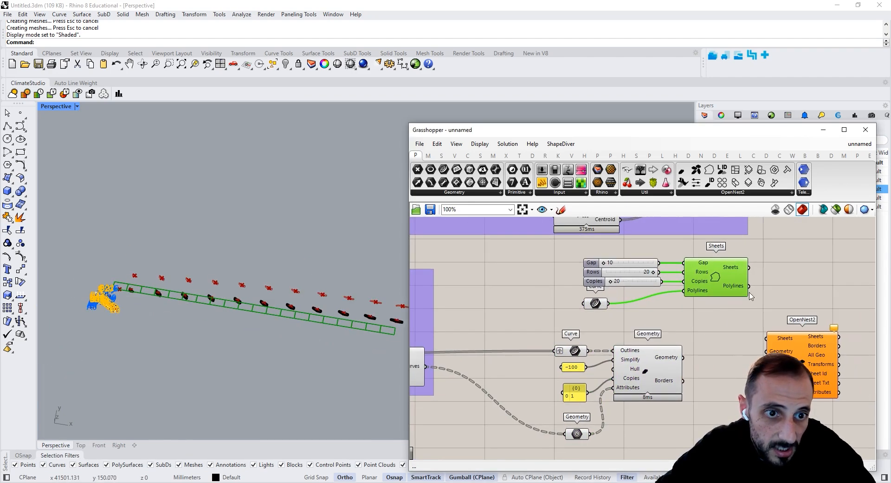
{"action": "left_click", "coordinate": [692, 318]}
- Connect the Sheets output and the Geometry output to the matching Sheets and Geometry inputs of OpenNest2
{"action": "scroll", "coordinate": [700, 284], "scroll_direction": "up", "scroll_amount": 1}
{"action": "right_click_drag", "start_coordinate": [340, 306], "coordinate": [272, 297], "text": "shift"}
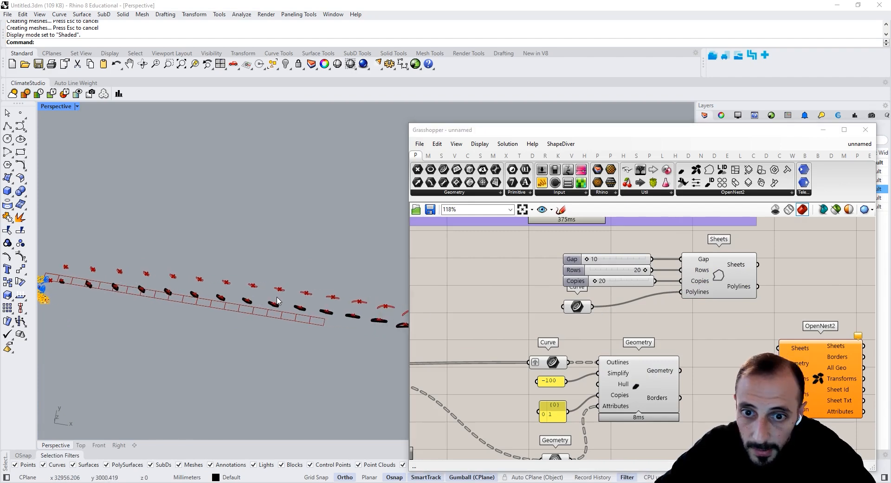
{"action": "right_click_drag", "start_coordinate": [784, 285], "coordinate": [764, 284]}
{"action": "left_click_drag", "start_coordinate": [743, 278], "coordinate": [759, 349]}
{"action": "left_click_drag", "start_coordinate": [660, 370], "coordinate": [759, 362]}
{"action": "right_click_drag", "start_coordinate": [717, 353], "coordinate": [700, 333]}
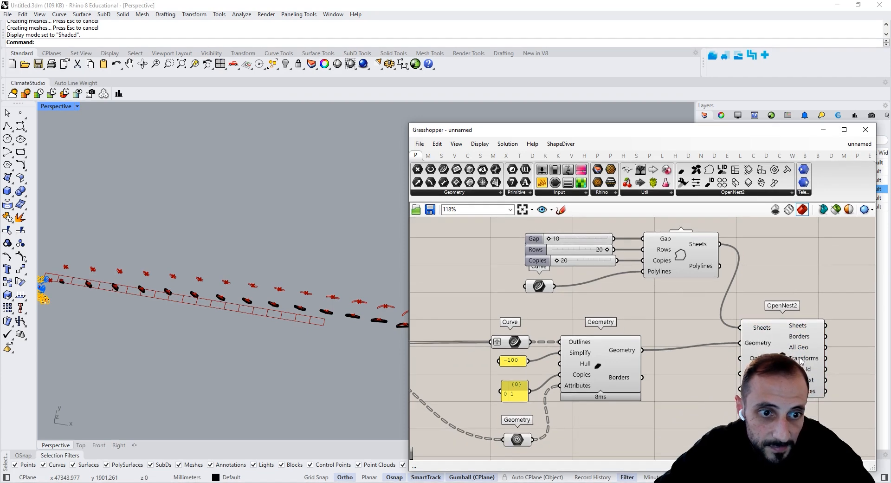
- Try placing the OpenNest2 Options component with its default sliders below the Geometry component
{"action": "left_click", "coordinate": [690, 193]}
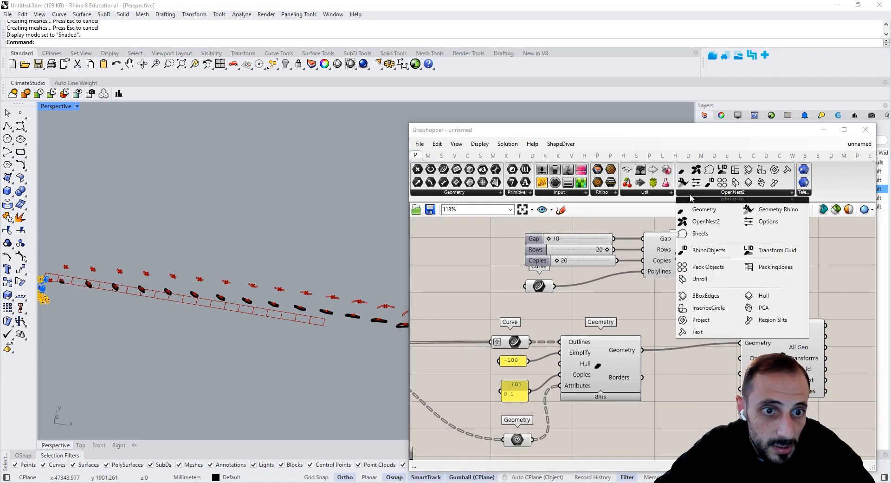
{"action": "left_click_drag", "start_coordinate": [748, 228], "coordinate": [683, 413]}
{"action": "right_click_drag", "start_coordinate": [704, 413], "coordinate": [708, 321]}
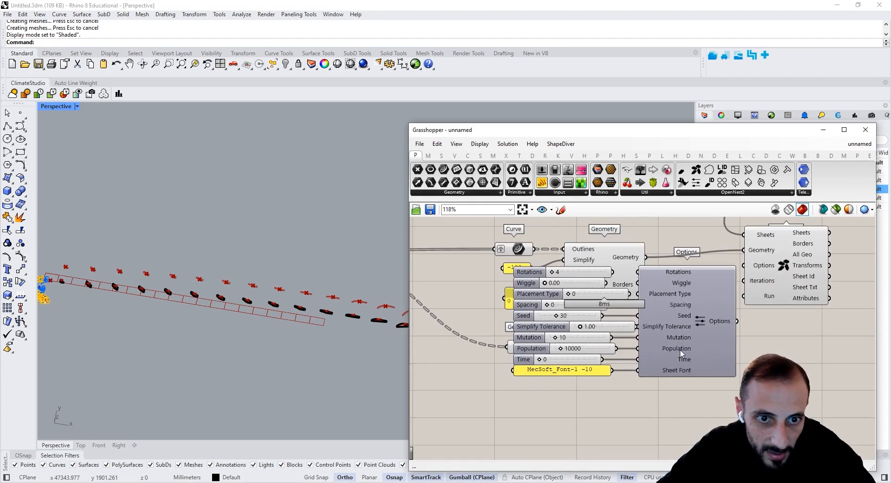
- Undo the placement of the Options component together with its sliders and font panel
{"action": "key", "text": "ctrl+z"}
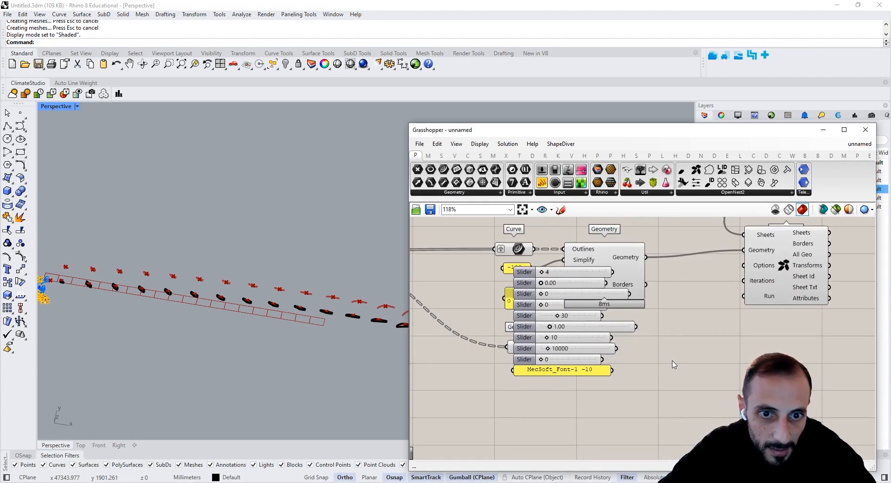
{"action": "key", "text": "ctrl+z"}
{"action": "key", "text": "ctrl+z"}
{"action": "key", "text": "ctrl+z"}
{"action": "key", "text": "ctrl+z"}
{"action": "key", "text": "ctrl+z"}
{"action": "key", "text": "ctrl+z"}
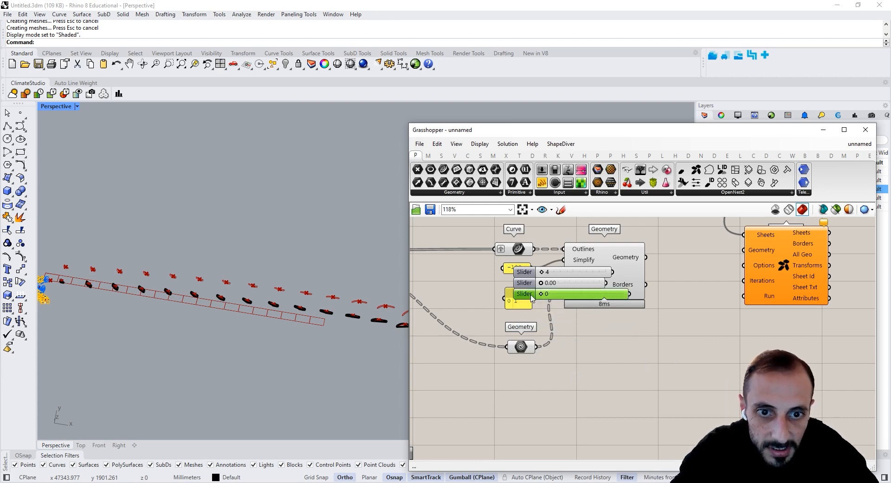
- Place the OpenNest2 Options component with its default sliders below the Geometry component, and reconnect the Geometry output to OpenNest2's Geometry input
{"action": "scroll", "coordinate": [585, 323], "scroll_direction": "down", "scroll_amount": 5}
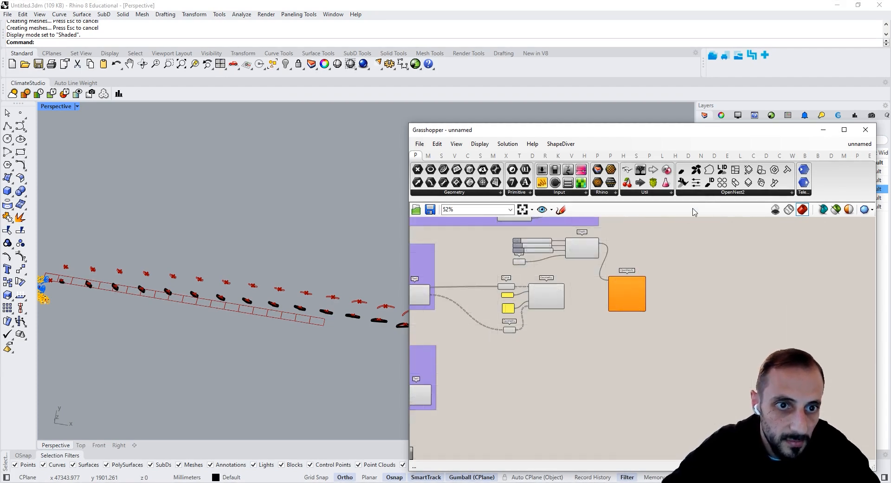
{"action": "left_click", "coordinate": [713, 193]}
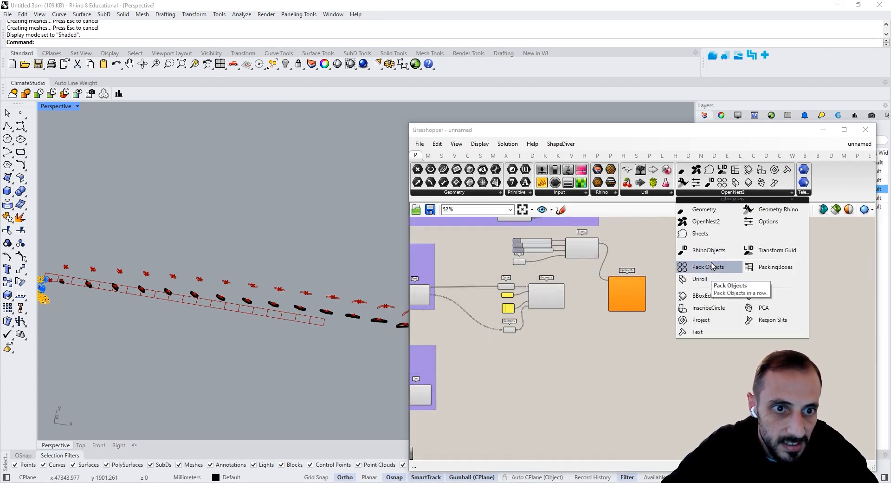
{"action": "left_click_drag", "start_coordinate": [766, 225], "coordinate": [723, 273]}
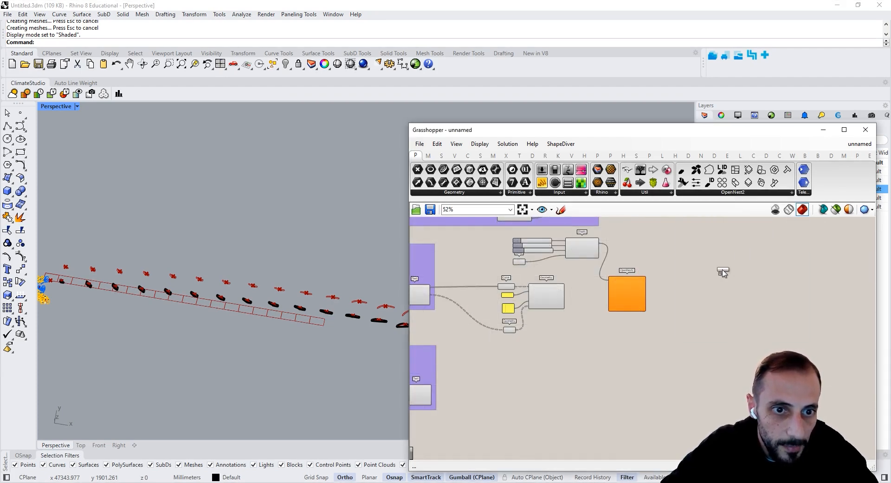
{"action": "left_click_drag", "start_coordinate": [803, 309], "coordinate": [614, 364]}
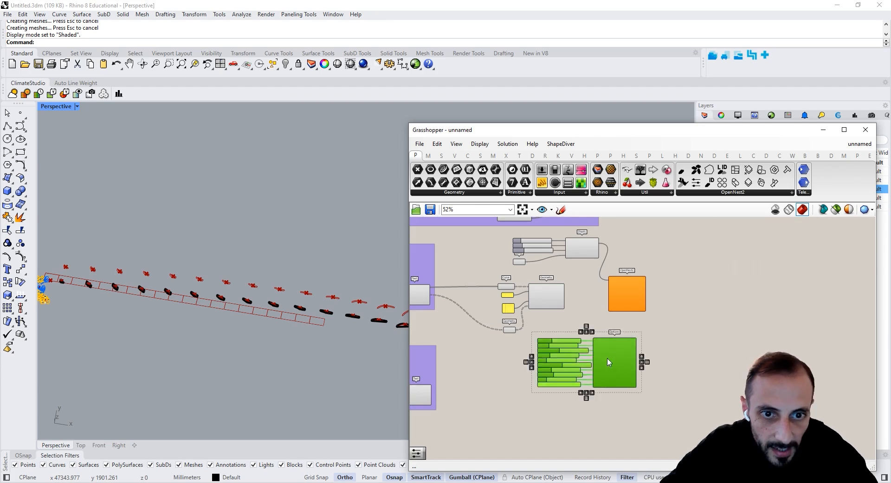
{"action": "scroll", "coordinate": [622, 325], "scroll_direction": "up", "scroll_amount": 3}
{"action": "left_click_drag", "start_coordinate": [531, 270], "coordinate": [603, 264]}
{"action": "right_click_drag", "start_coordinate": [540, 234], "coordinate": [539, 273]}
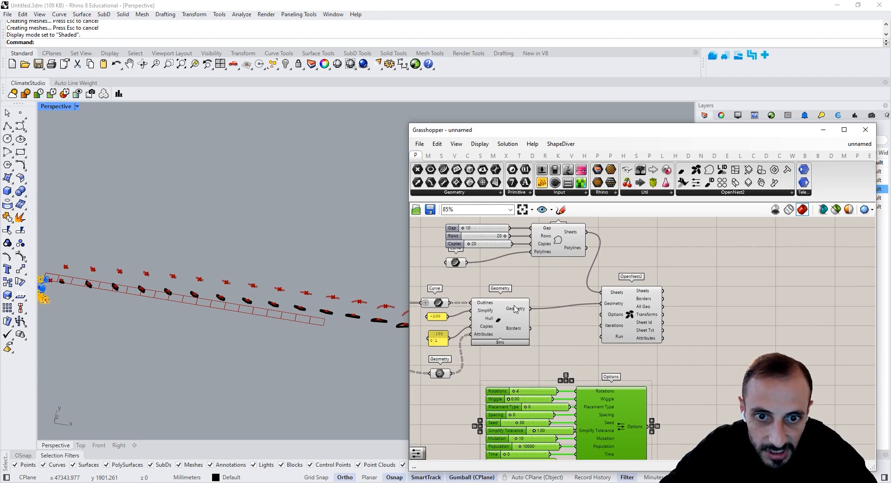
- Connect the Options output to OpenNest2's Options input and set the Spacing slider to 5
{"action": "left_click", "coordinate": [665, 427]}
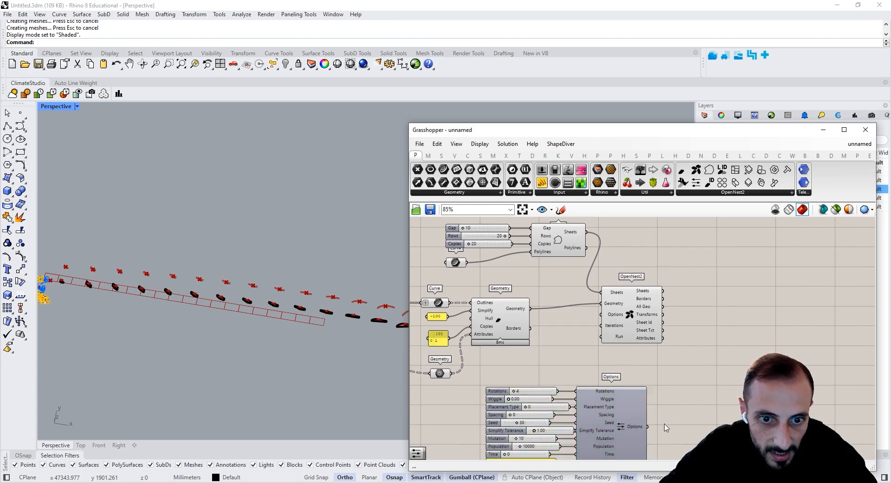
{"action": "left_click", "coordinate": [645, 321]}
{"action": "scroll", "coordinate": [521, 368], "scroll_direction": "up", "scroll_amount": 3}
{"action": "double_click", "coordinate": [525, 366]}
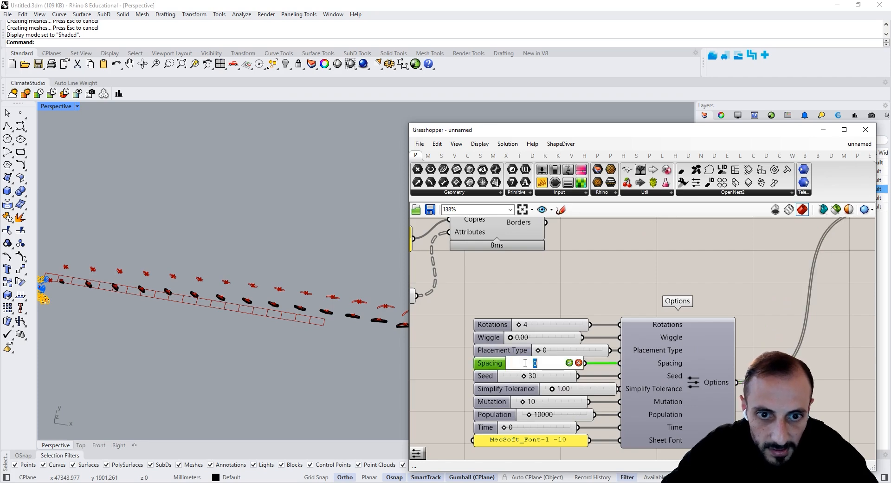
{"action": "left_click", "coordinate": [569, 363]}
- Add a Boolean Toggle, connect it to OpenNest2's Run input, and switch it to True
{"action": "scroll", "coordinate": [569, 364], "scroll_direction": "down", "scroll_amount": 2}
{"action": "double_click", "coordinate": [611, 321]}
{"action": "type", "text": "togg"}
{"action": "left_click", "coordinate": [621, 311]}
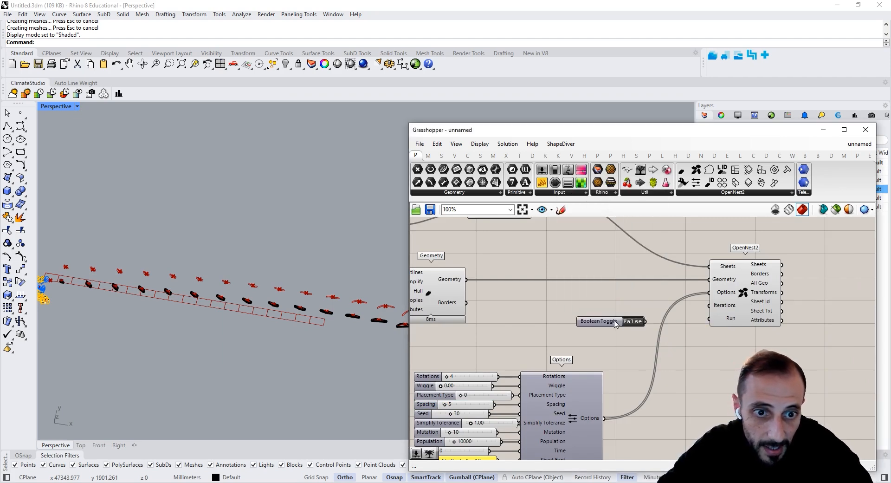
{"action": "left_click_drag", "start_coordinate": [645, 321], "coordinate": [709, 318]}
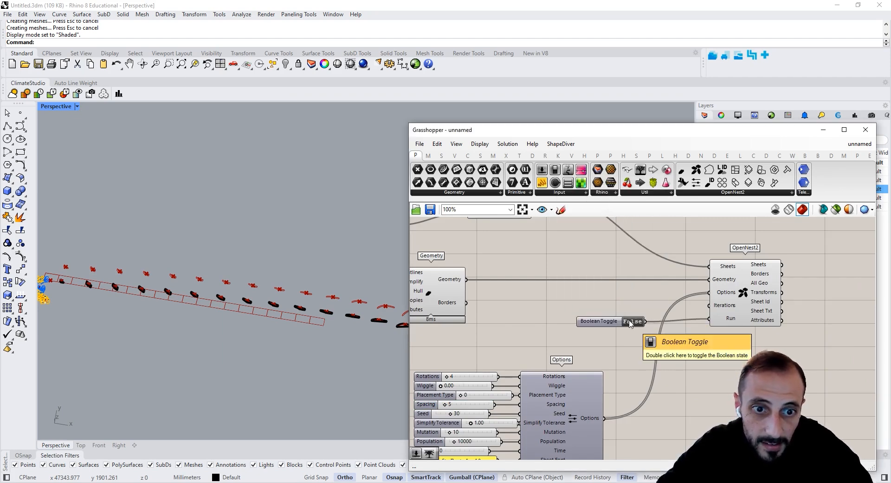
{"action": "double_click", "coordinate": [631, 321]}
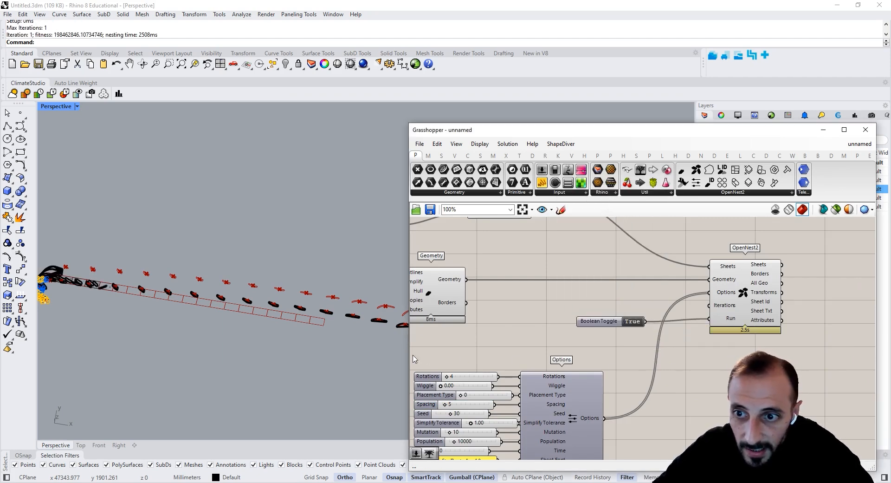
- Add a Curve parameter beside OpenNest2, connect the All Geo output to it, and highlight its curves among the nested pieces
{"action": "scroll", "coordinate": [154, 272], "scroll_direction": "up", "scroll_amount": 5}
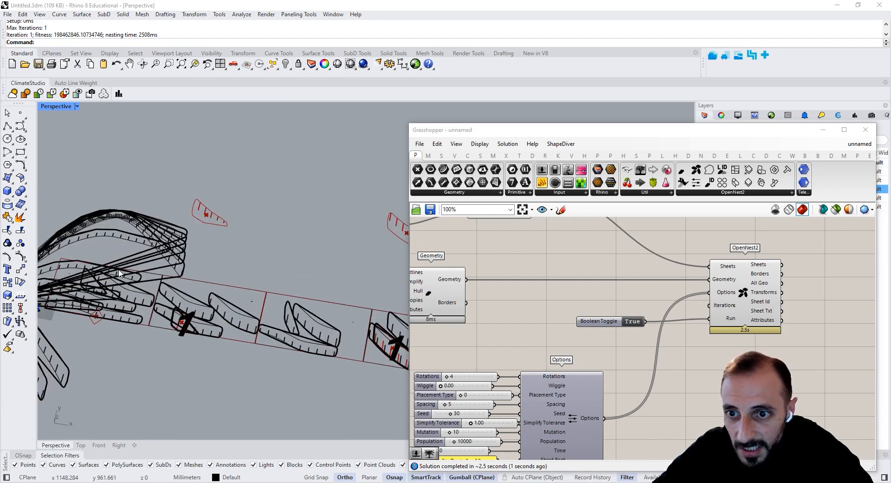
{"action": "right_click_drag", "start_coordinate": [161, 289], "coordinate": [210, 281], "text": "shift"}
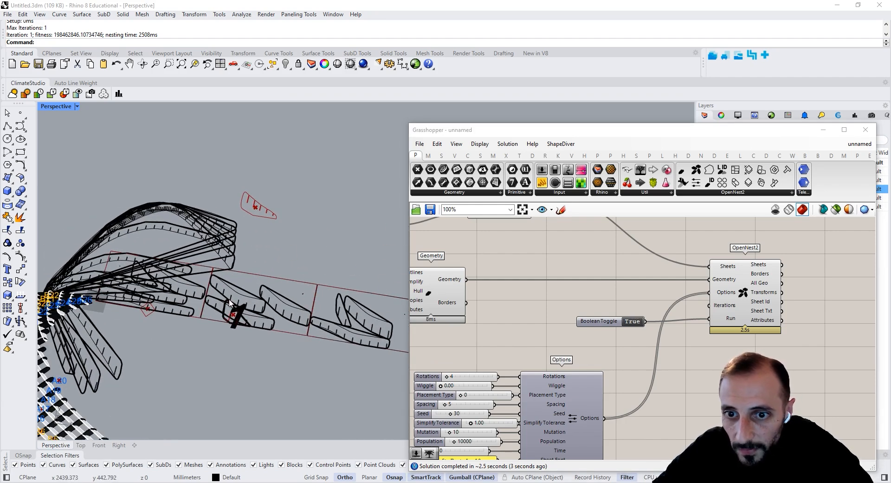
{"action": "scroll", "coordinate": [241, 306], "scroll_direction": "up", "scroll_amount": 2}
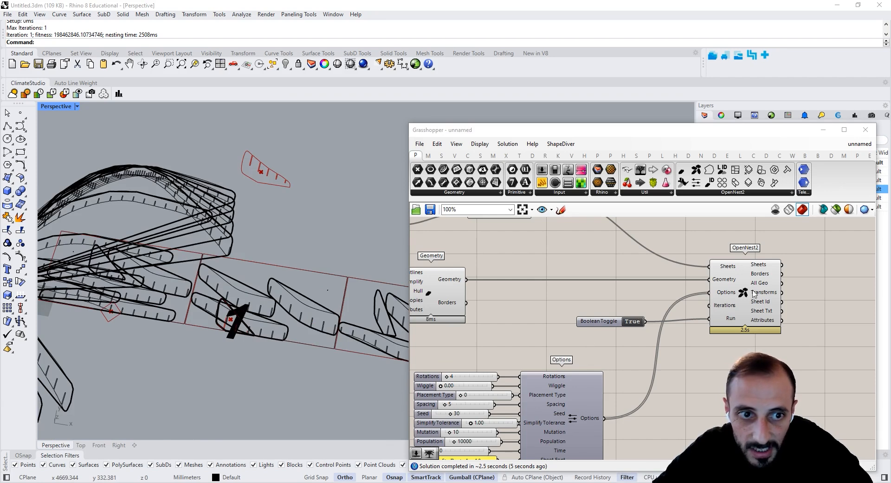
{"action": "scroll", "coordinate": [693, 315], "scroll_direction": "down", "scroll_amount": 3}
{"action": "scroll", "coordinate": [555, 301], "scroll_direction": "up", "scroll_amount": 1}
{"action": "left_click_drag", "start_coordinate": [551, 268], "coordinate": [591, 271]}
{"action": "right_click_drag", "start_coordinate": [840, 293], "coordinate": [798, 300]}
{"action": "double_click", "coordinate": [799, 301]}
{"action": "type", "text": "curve"}
{"action": "key", "text": "Return"}
{"action": "left_click_drag", "start_coordinate": [753, 291], "coordinate": [761, 296]}
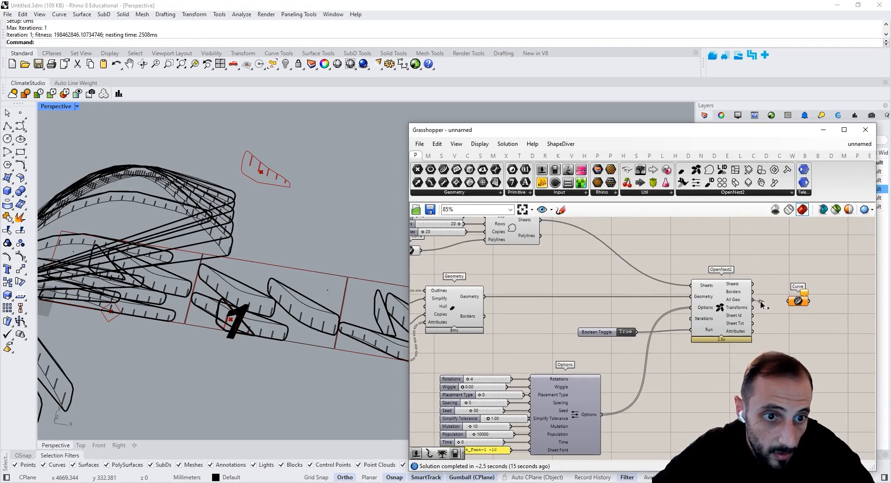
{"action": "left_click", "coordinate": [795, 302]}
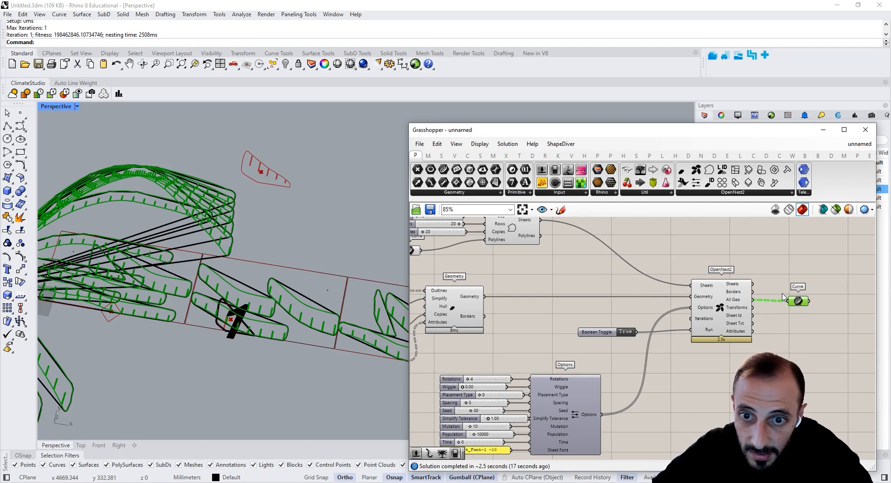
- Turn off the preview of the Geometry component and the OpenNest2 component
{"action": "right_click_drag", "start_coordinate": [643, 312], "coordinate": [661, 313]}
{"action": "right_click", "coordinate": [472, 312]}
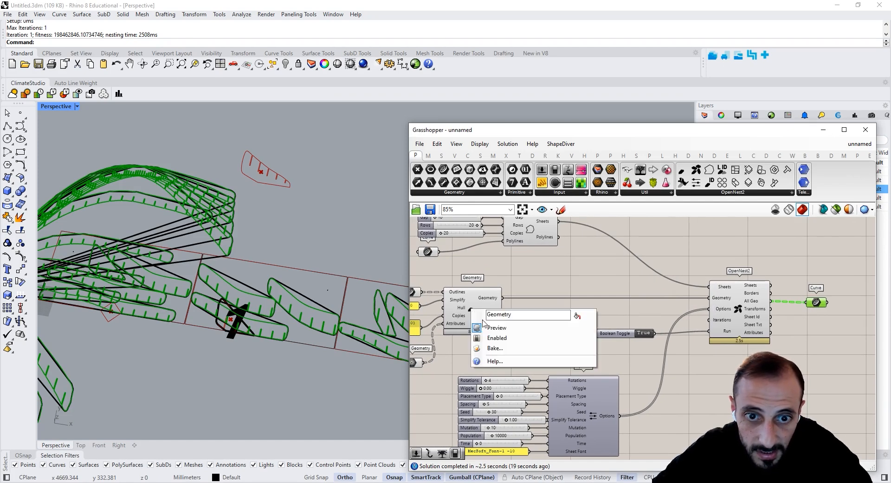
{"action": "left_click", "coordinate": [488, 329]}
{"action": "left_click", "coordinate": [738, 310]}
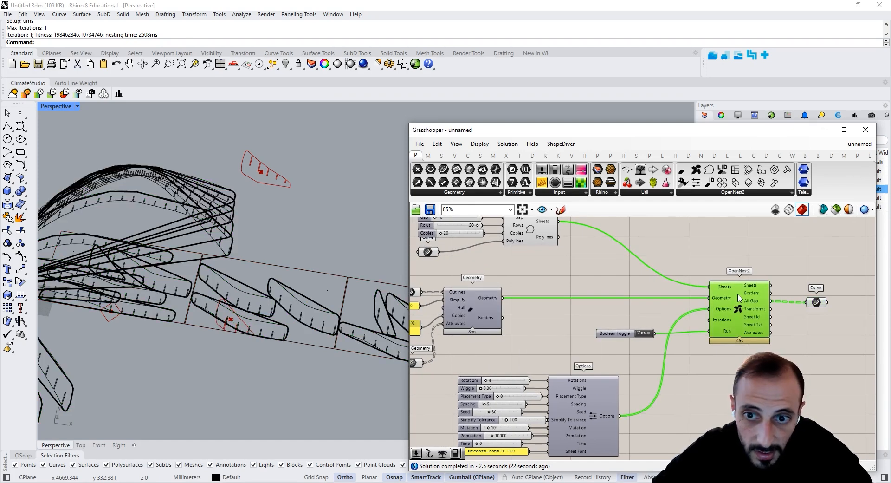
{"action": "right_click", "coordinate": [726, 252]}
{"action": "left_click", "coordinate": [732, 266]}
- Inspect the nested outlines up close on the sheets for overlapping pieces
{"action": "right_click_drag", "start_coordinate": [282, 302], "coordinate": [243, 288], "text": "shift"}
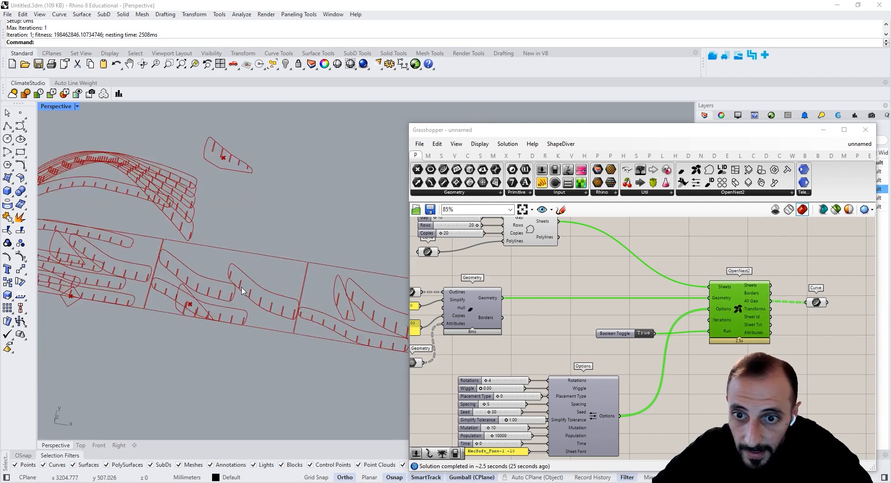
{"action": "scroll", "coordinate": [243, 288], "scroll_direction": "up", "scroll_amount": 8}
{"action": "right_click_drag", "start_coordinate": [455, 317], "coordinate": [556, 315]}
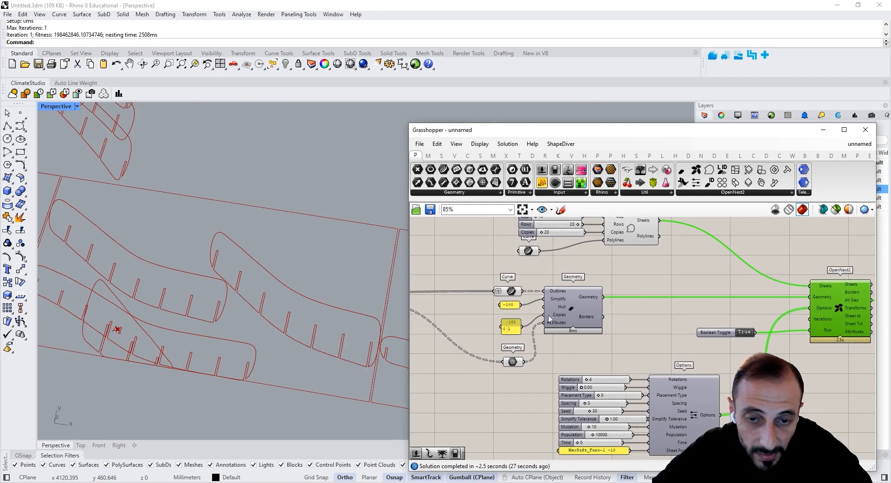
{"action": "scroll", "coordinate": [172, 321], "scroll_direction": "down", "scroll_amount": 7}
{"action": "right_click_drag", "start_coordinate": [344, 333], "coordinate": [287, 324], "text": "shift"}
{"action": "scroll", "coordinate": [290, 316], "scroll_direction": "up", "scroll_amount": 7}
{"action": "right_click_drag", "start_coordinate": [655, 328], "coordinate": [544, 321]}
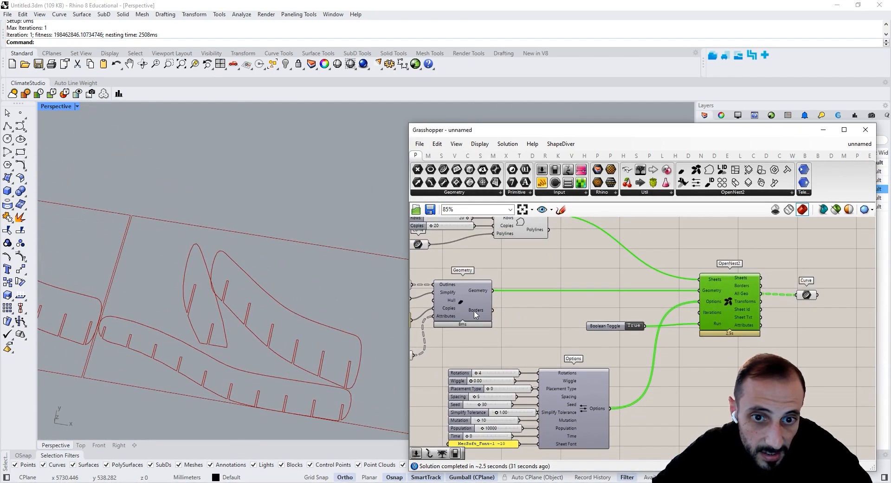
- Check the data of the Curve input feeding the Geometry component, and highlight the nested curves across the whole row of sheets
{"action": "right_click_drag", "start_coordinate": [476, 314], "coordinate": [550, 316]}
{"action": "mouse_move", "coordinate": [480, 291]}
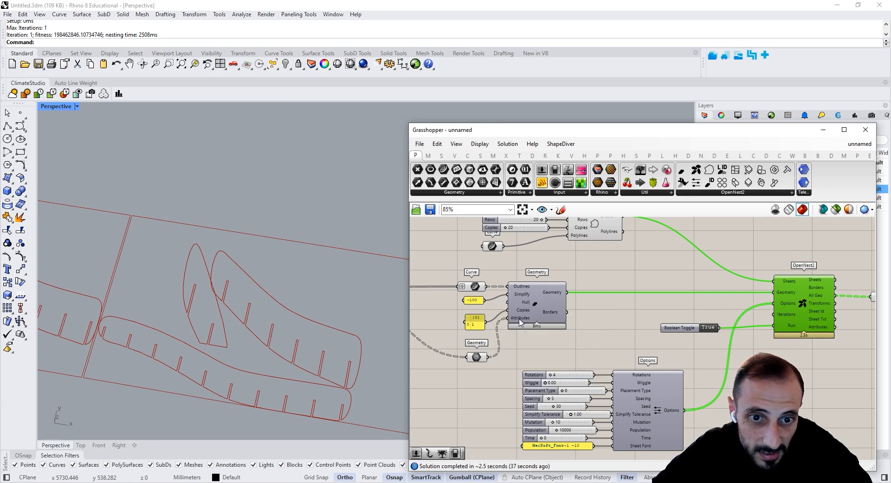
{"action": "mouse_move", "coordinate": [520, 322]}
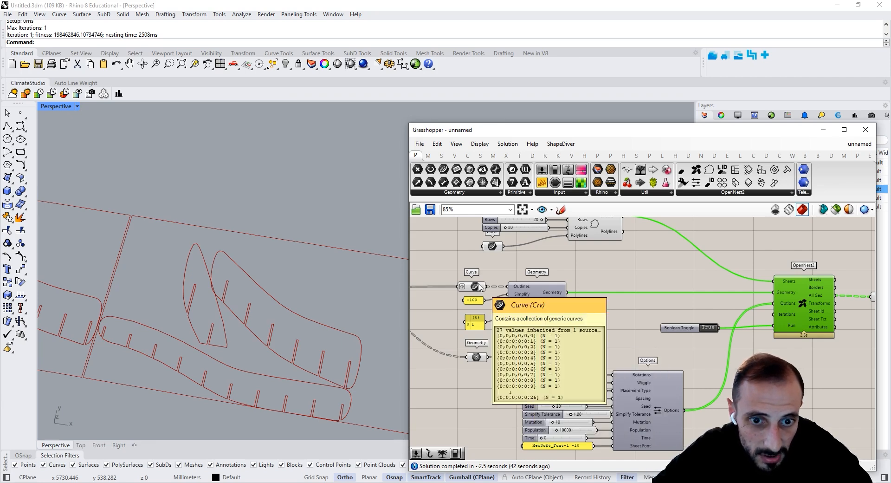
{"action": "right_click_drag", "start_coordinate": [682, 317], "coordinate": [594, 314]}
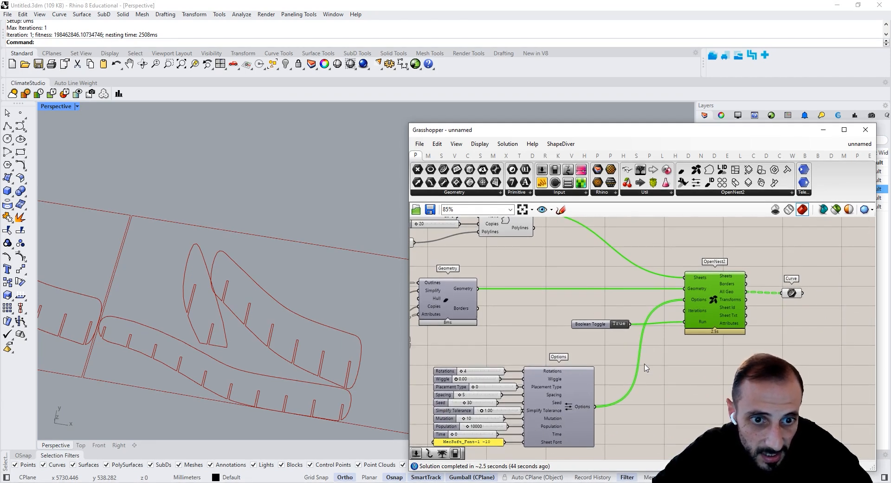
{"action": "left_click", "coordinate": [791, 292]}
{"action": "right_click_drag", "start_coordinate": [274, 284], "coordinate": [228, 310]}
{"action": "scroll", "coordinate": [317, 292], "scroll_direction": "down", "scroll_amount": 9}
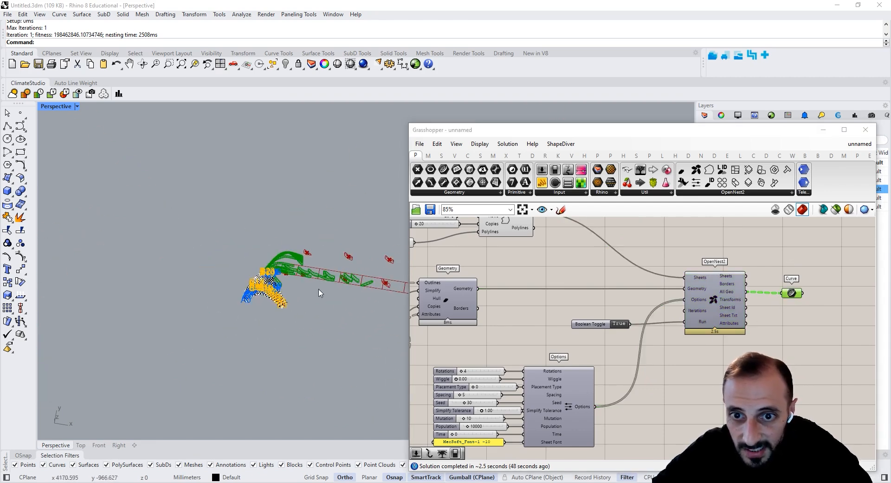
{"action": "scroll", "coordinate": [302, 282], "scroll_direction": "up", "scroll_amount": 11}
- Draw a larger rectangle in the empty area beyond the sheet row, and set it as the Sheets component's polyline curve
{"action": "right_click_drag", "start_coordinate": [633, 285], "coordinate": [710, 335]}
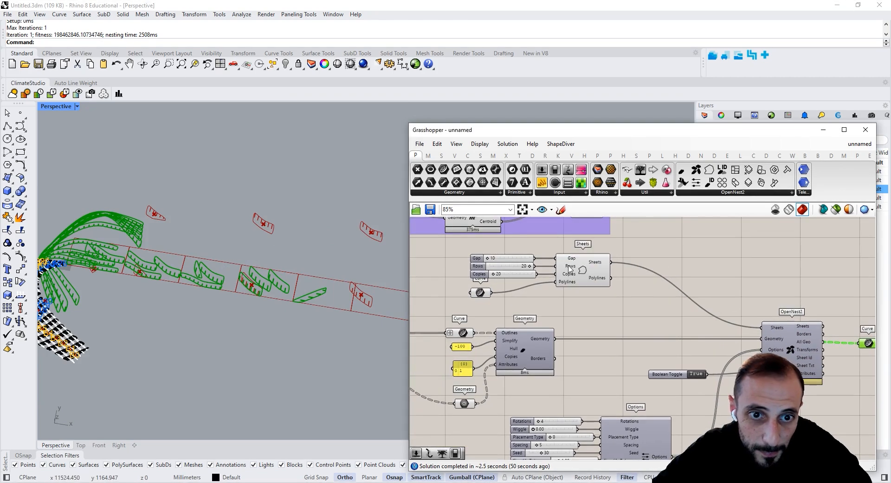
{"action": "left_click", "coordinate": [477, 294]}
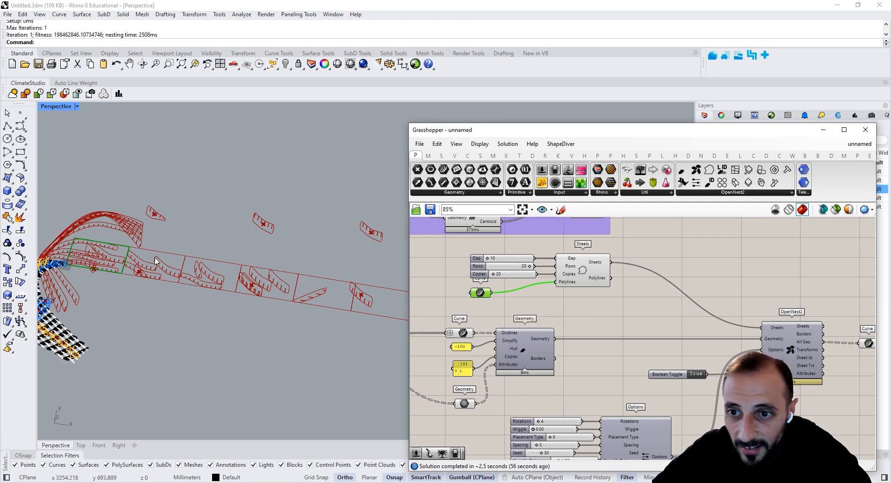
{"action": "left_click", "coordinate": [20, 151]}
{"action": "scroll", "coordinate": [131, 254], "scroll_direction": "down", "scroll_amount": 2}
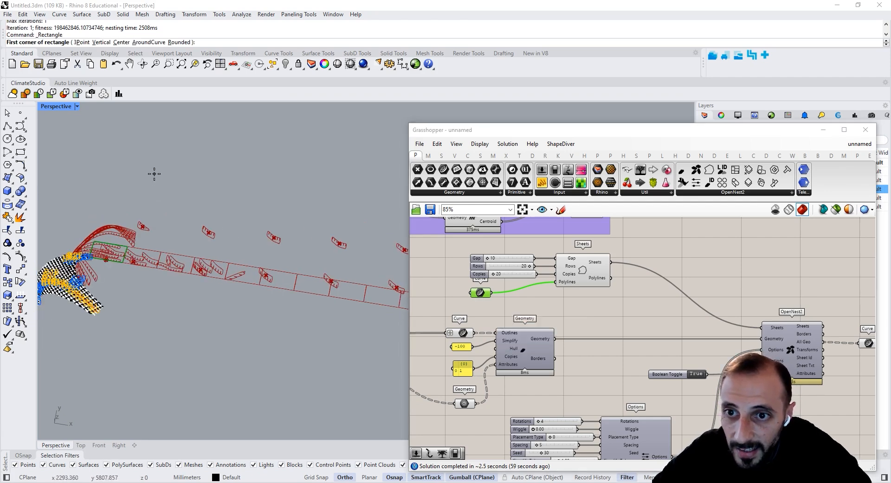
{"action": "left_click", "coordinate": [135, 175]}
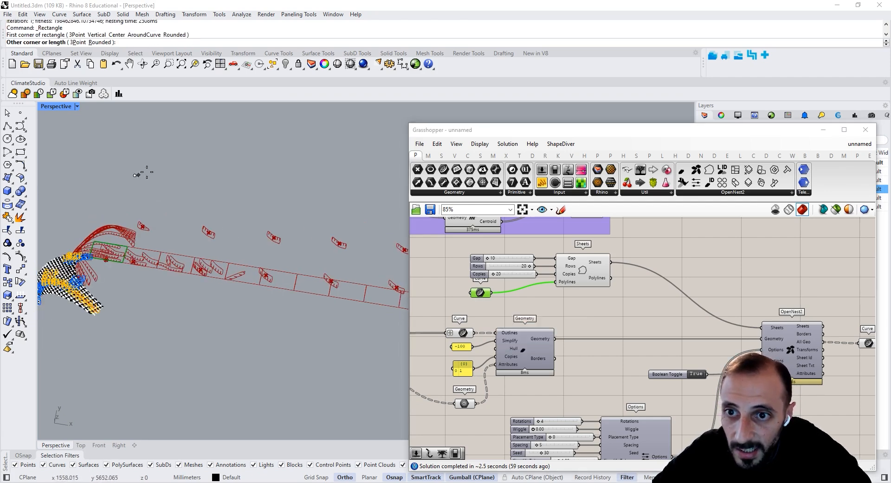
{"action": "left_click", "coordinate": [225, 136]}
{"action": "right_click", "coordinate": [481, 292]}
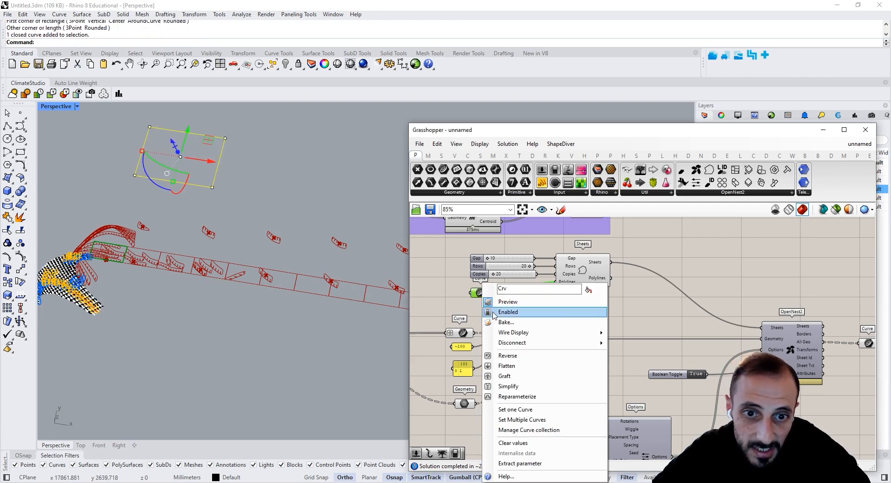
{"action": "left_click", "coordinate": [511, 400]}
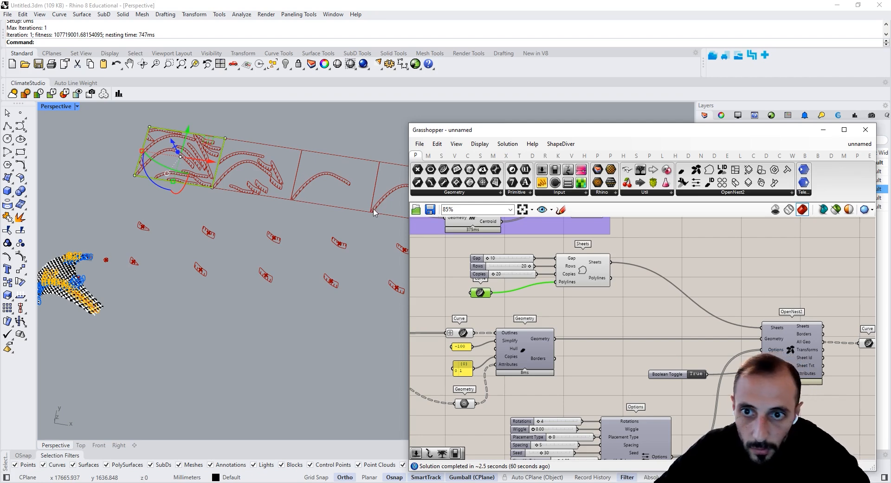
- Examine how the outlines are nested on the larger sheets, and review the Options sliders for the spacing
{"action": "scroll", "coordinate": [224, 173], "scroll_direction": "down", "scroll_amount": 5}
{"action": "scroll", "coordinate": [200, 171], "scroll_direction": "up", "scroll_amount": 8}
{"action": "scroll", "coordinate": [186, 183], "scroll_direction": "down", "scroll_amount": 2}
{"action": "scroll", "coordinate": [186, 225], "scroll_direction": "up", "scroll_amount": 4}
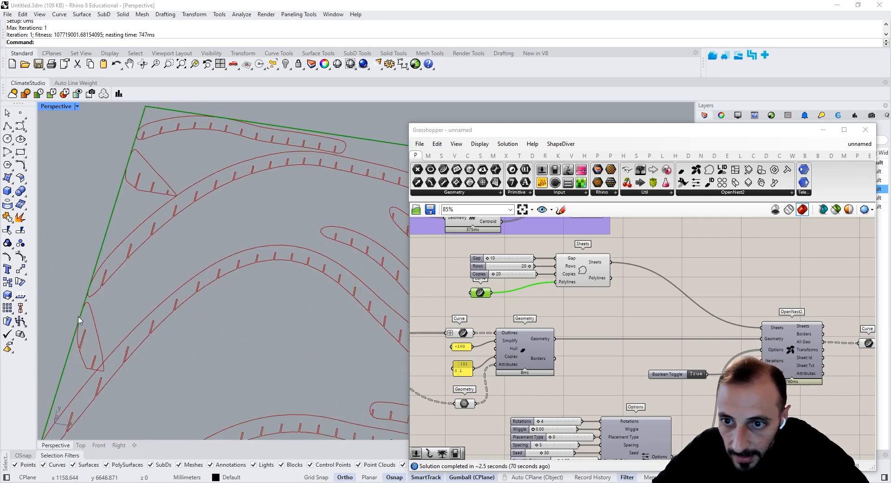
{"action": "scroll", "coordinate": [79, 311], "scroll_direction": "up", "scroll_amount": 6}
{"action": "scroll", "coordinate": [91, 288], "scroll_direction": "down", "scroll_amount": 10}
{"action": "right_click_drag", "start_coordinate": [735, 348], "coordinate": [705, 310]}
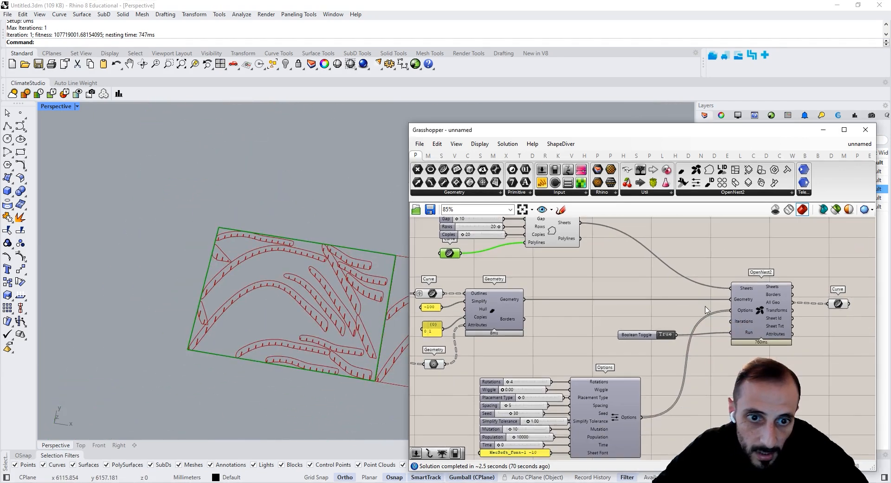
{"action": "scroll", "coordinate": [565, 383], "scroll_direction": "up", "scroll_amount": 3}
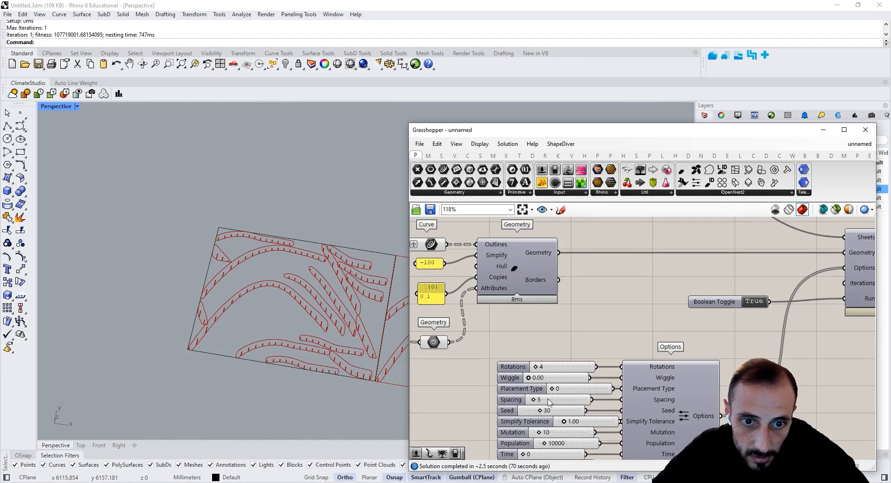
- Set the panel feeding the Geometry component's Simplify input to 0
{"action": "left_click", "coordinate": [548, 402]}
{"action": "scroll", "coordinate": [328, 259], "scroll_direction": "up", "scroll_amount": 5}
{"action": "right_click_drag", "start_coordinate": [543, 396], "coordinate": [593, 383]}
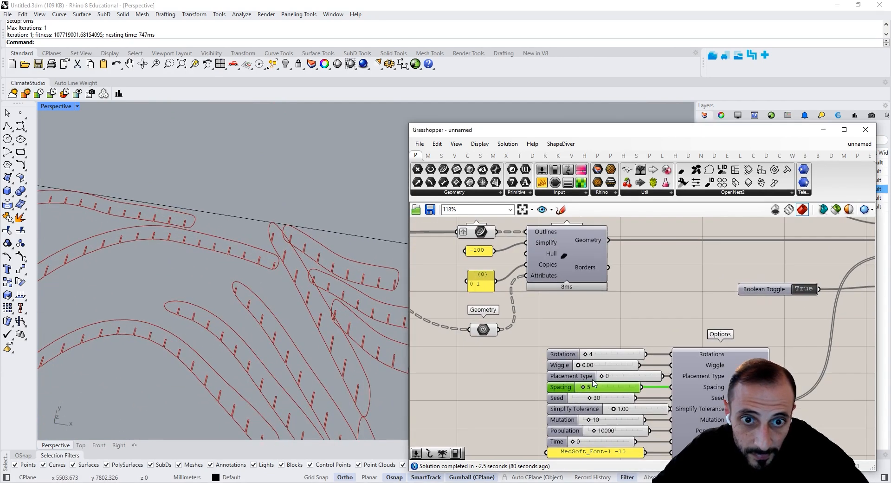
{"action": "double_click", "coordinate": [484, 251]}
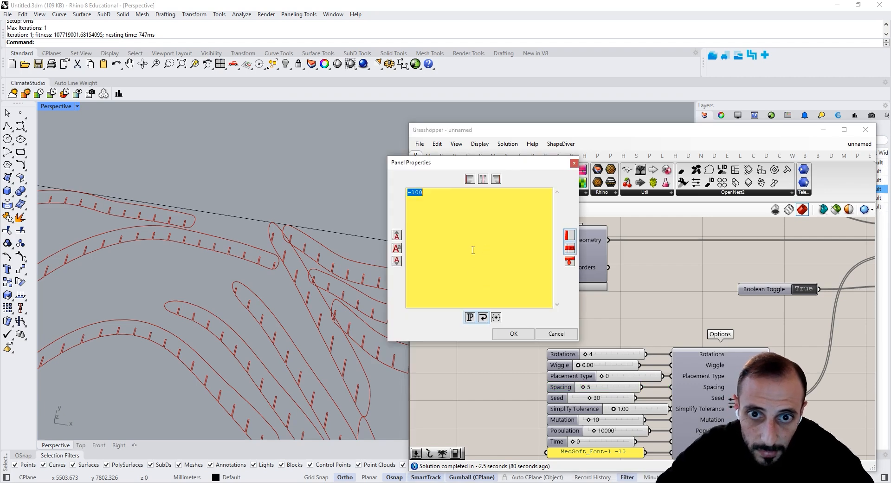
{"action": "left_click", "coordinate": [501, 334]}
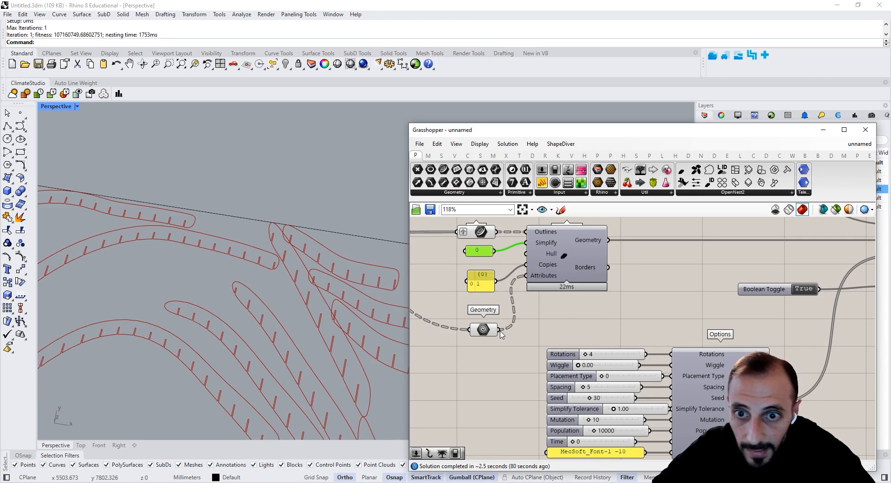
- Check the gaps between the nested outlines, and set the Options Spacing slider to 15
{"action": "scroll", "coordinate": [209, 274], "scroll_direction": "down", "scroll_amount": 3}
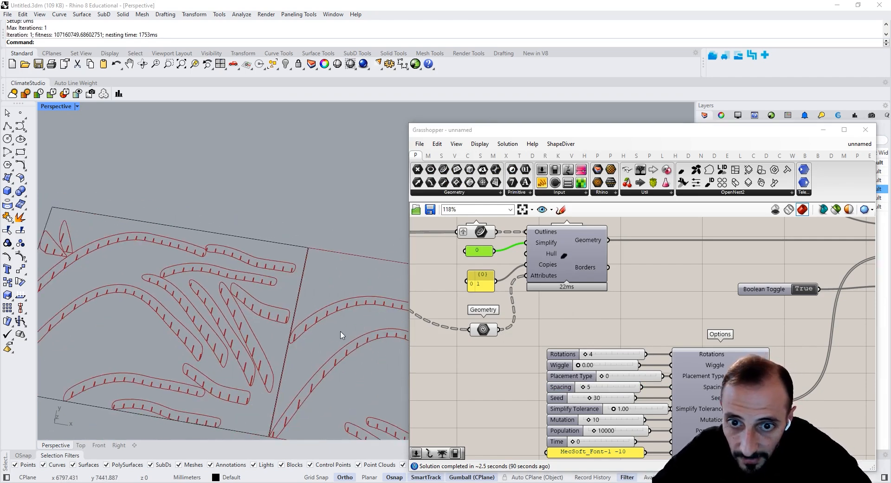
{"action": "scroll", "coordinate": [252, 316], "scroll_direction": "up", "scroll_amount": 3}
{"action": "scroll", "coordinate": [324, 317], "scroll_direction": "up", "scroll_amount": 5}
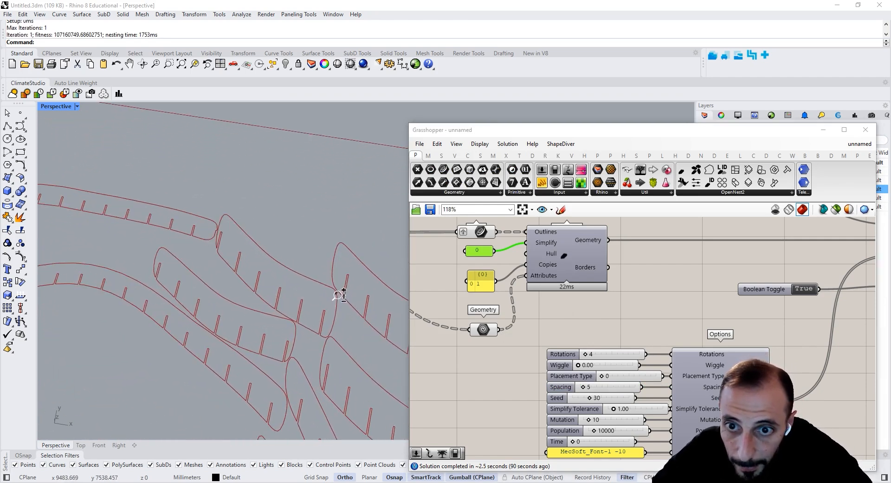
{"action": "scroll", "coordinate": [608, 415], "scroll_direction": "up", "scroll_amount": 1}
{"action": "double_click", "coordinate": [598, 386]}
{"action": "type", "text": "15"}
{"action": "key", "text": "Return"}
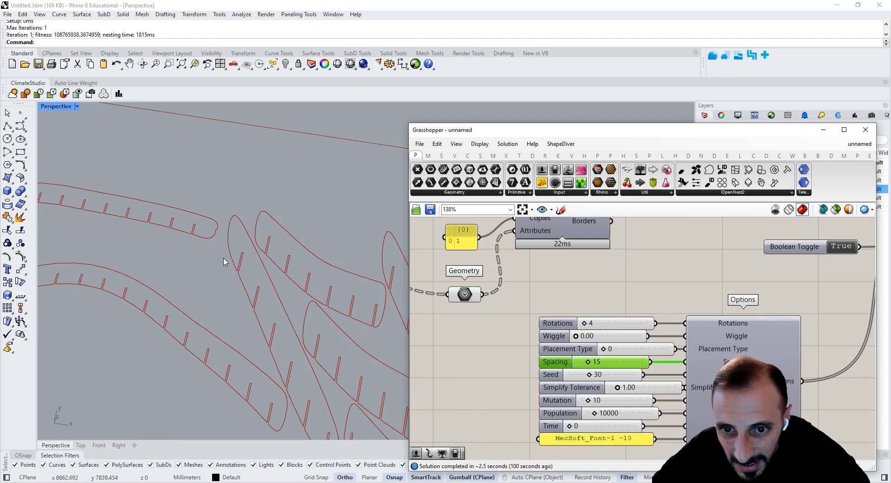
- Examine the nested layout across the sheets, and review the inputs of the Geometry and OpenNest2 components
{"action": "scroll", "coordinate": [227, 297], "scroll_direction": "down", "scroll_amount": 5}
{"action": "scroll", "coordinate": [239, 315], "scroll_direction": "down", "scroll_amount": 5}
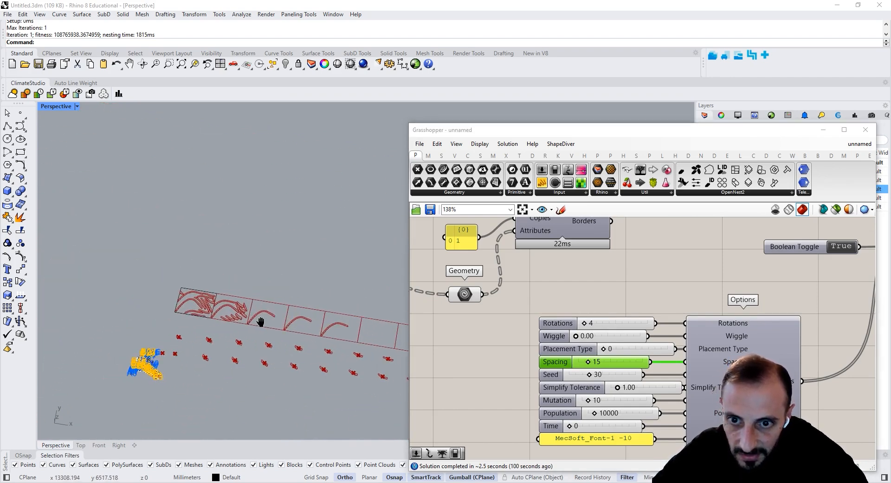
{"action": "scroll", "coordinate": [298, 317], "scroll_direction": "up", "scroll_amount": 6}
{"action": "scroll", "coordinate": [258, 295], "scroll_direction": "down", "scroll_amount": 4}
{"action": "scroll", "coordinate": [124, 262], "scroll_direction": "up", "scroll_amount": 5}
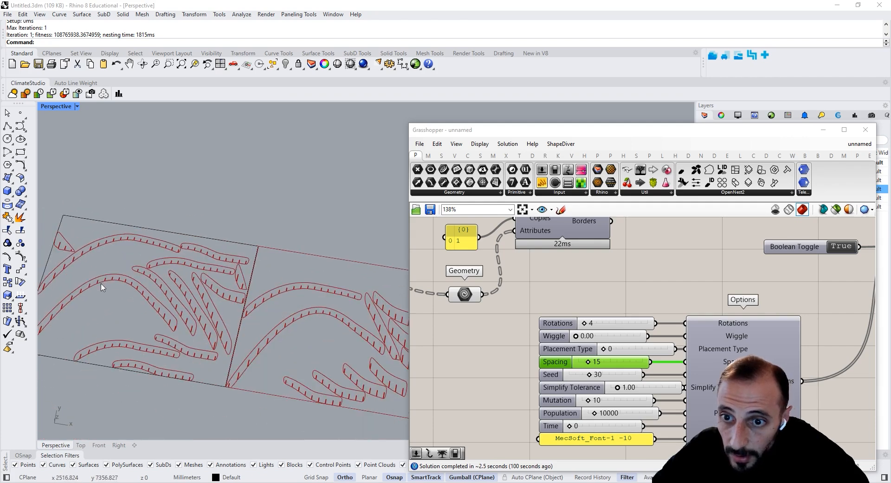
{"action": "right_click_drag", "start_coordinate": [667, 359], "coordinate": [641, 450]}
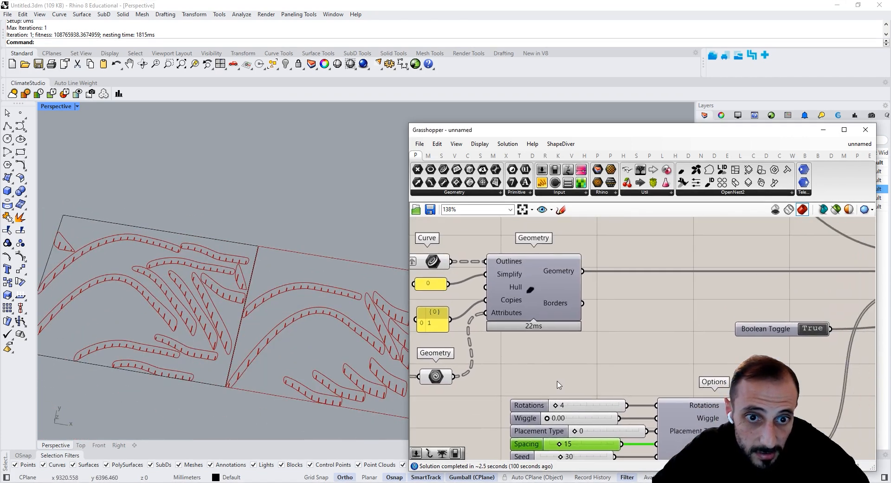
{"action": "right_click_drag", "start_coordinate": [520, 351], "coordinate": [567, 364]}
{"action": "right_click_drag", "start_coordinate": [664, 359], "coordinate": [531, 357]}
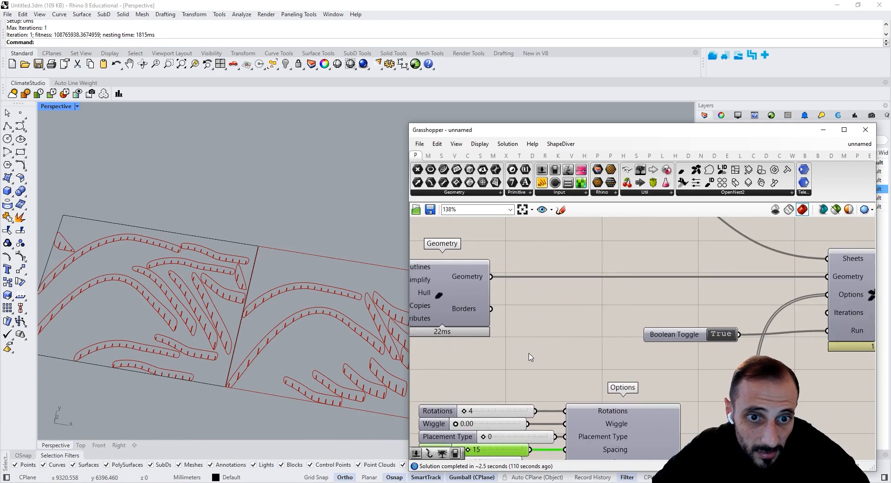
{"action": "scroll", "coordinate": [540, 352], "scroll_direction": "down", "scroll_amount": 3}
{"action": "scroll", "coordinate": [730, 327], "scroll_direction": "up", "scroll_amount": 2}
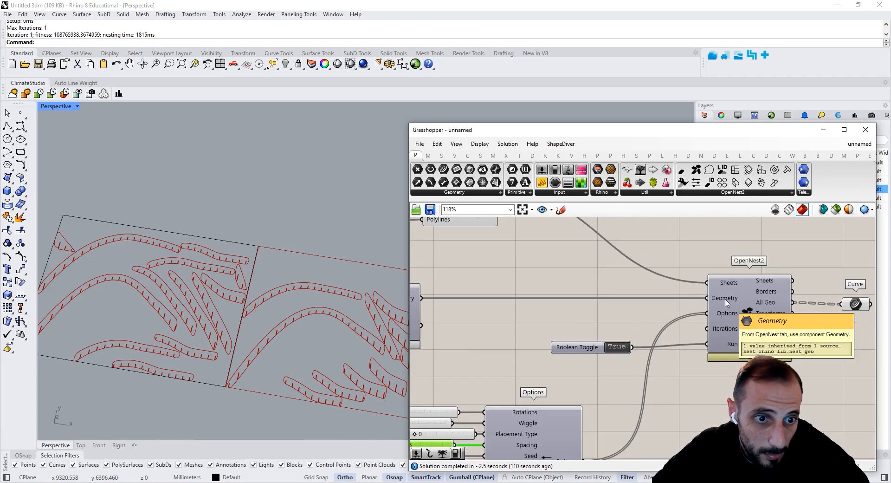
{"action": "right_click_drag", "start_coordinate": [505, 343], "coordinate": [646, 341]}
{"action": "left_click", "coordinate": [337, 338]}
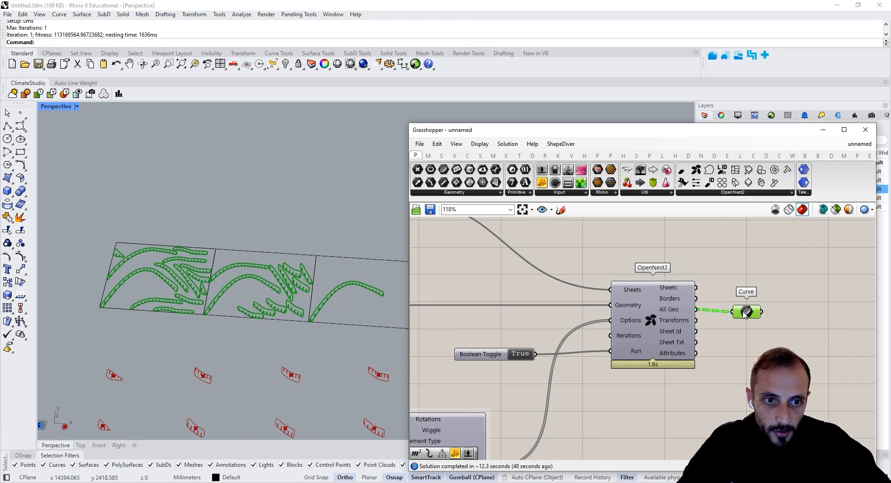
- Duplicate the output Curve component, connect the copy to OpenNest2's Attributes output, and highlight its curves on the sheets
{"action": "left_click_drag", "start_coordinate": [745, 313], "coordinate": [740, 354], "text": "alt"}
{"action": "left_click_drag", "start_coordinate": [696, 353], "coordinate": [727, 354]}
{"action": "left_click", "coordinate": [740, 353]}
{"action": "scroll", "coordinate": [153, 270], "scroll_direction": "up", "scroll_amount": 5}
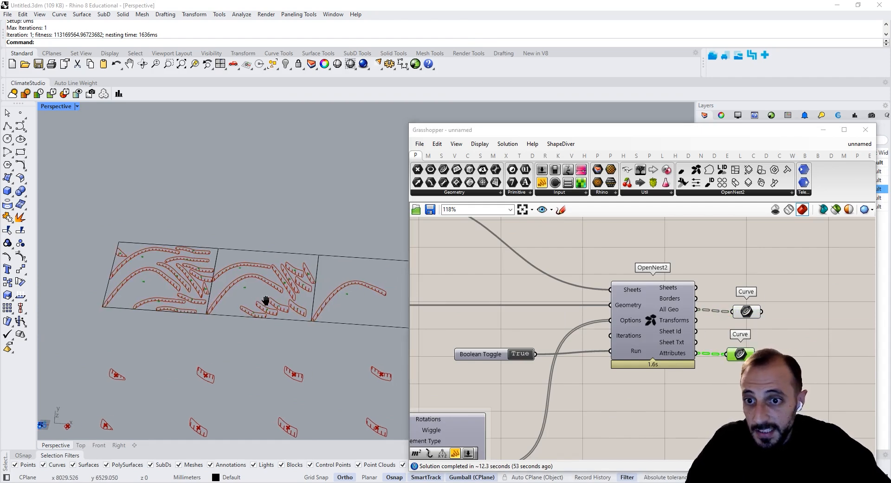
{"action": "scroll", "coordinate": [149, 258], "scroll_direction": "up", "scroll_amount": 2}
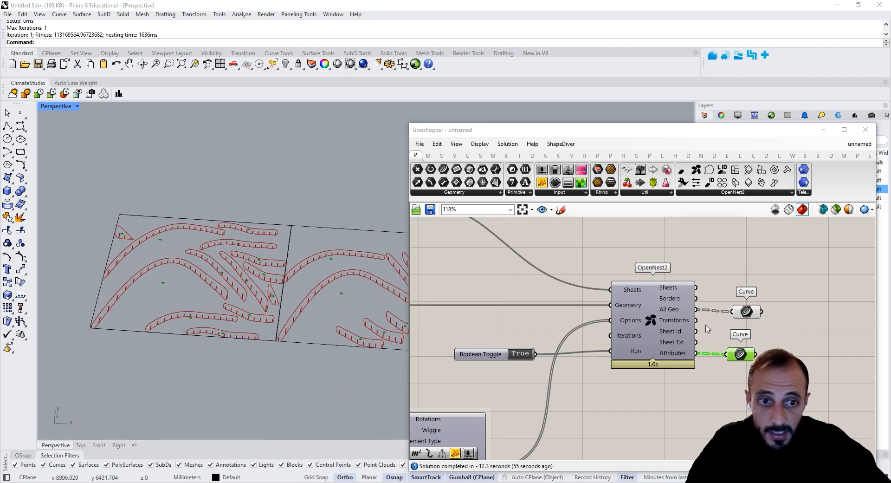
- Place another copy of the Curve component connected only to OpenNest2's Borders output, and highlight the border curves
{"action": "left_click_drag", "start_coordinate": [747, 317], "coordinate": [744, 266], "text": "alt"}
{"action": "left_click_drag", "start_coordinate": [696, 298], "coordinate": [732, 268]}
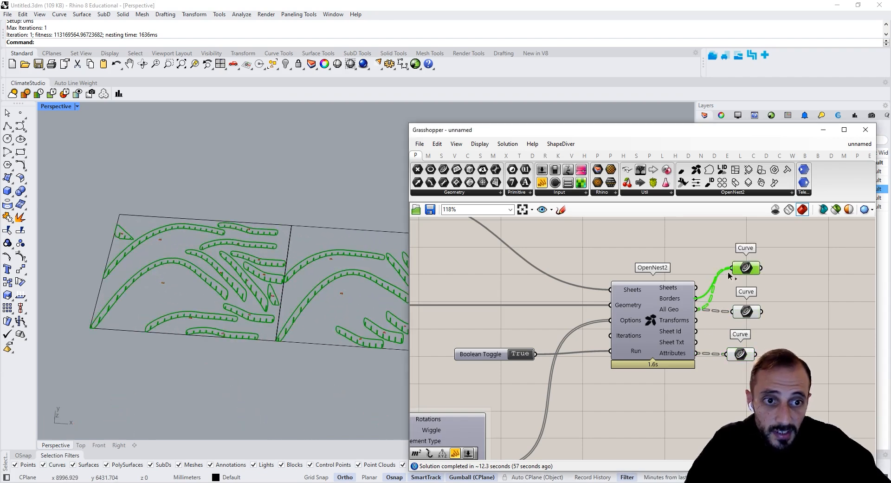
{"action": "left_click", "coordinate": [777, 267]}
{"action": "left_click", "coordinate": [751, 270]}
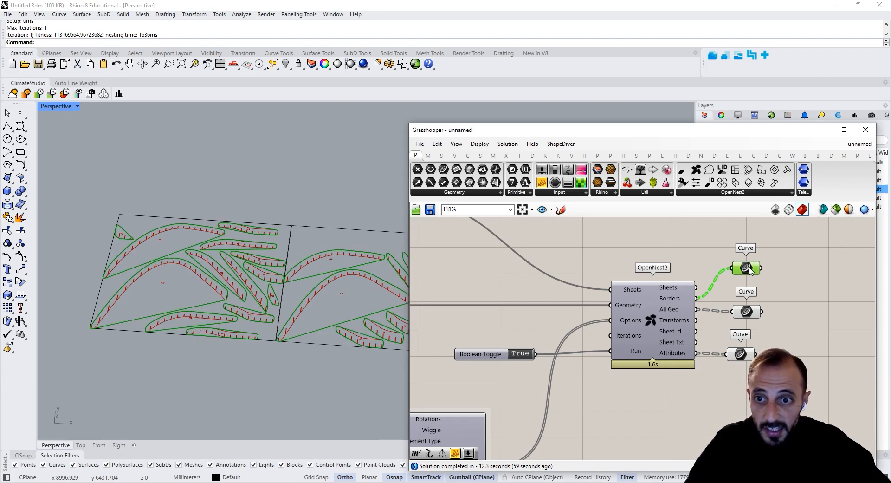
- Add a Boolean Toggle set to False and connect it to the Geometry component's Hull input
{"action": "right_click_drag", "start_coordinate": [749, 268], "coordinate": [777, 262]}
{"action": "scroll", "coordinate": [777, 263], "scroll_direction": "down", "scroll_amount": 3}
{"action": "right_click_drag", "start_coordinate": [540, 319], "coordinate": [632, 290]}
{"action": "scroll", "coordinate": [644, 284], "scroll_direction": "up", "scroll_amount": 3}
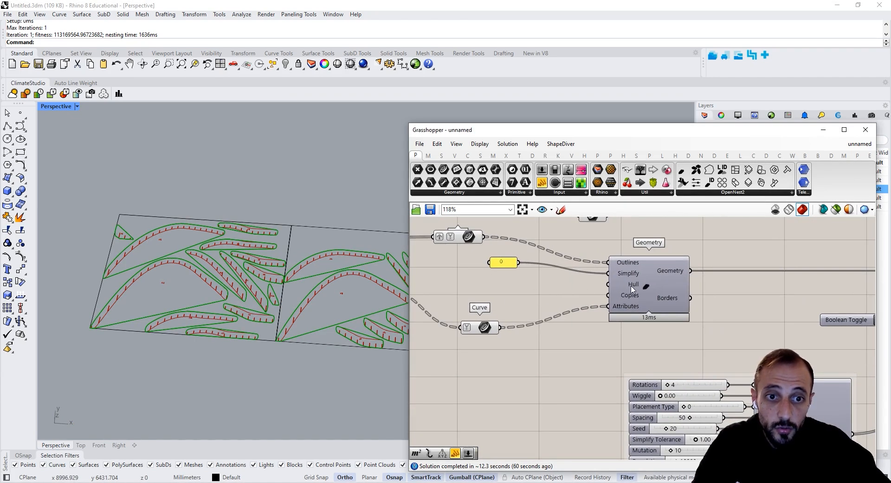
{"action": "double_click", "coordinate": [534, 294]}
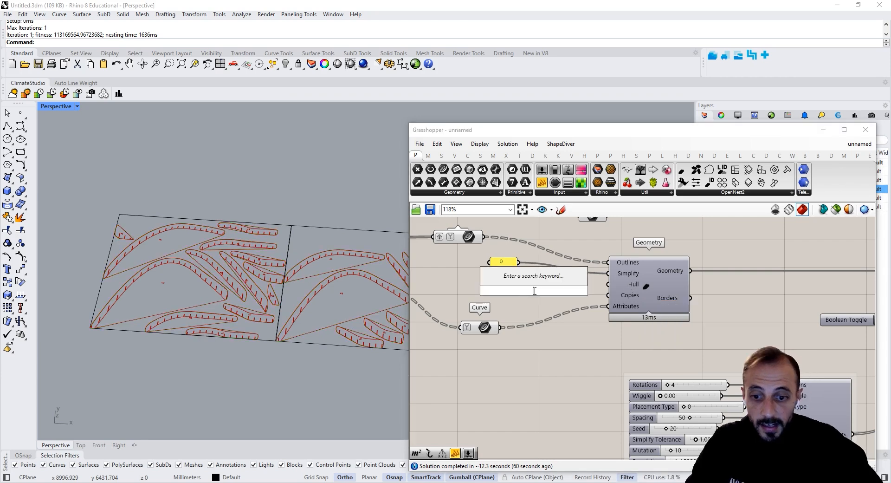
{"action": "type", "text": "togg"}
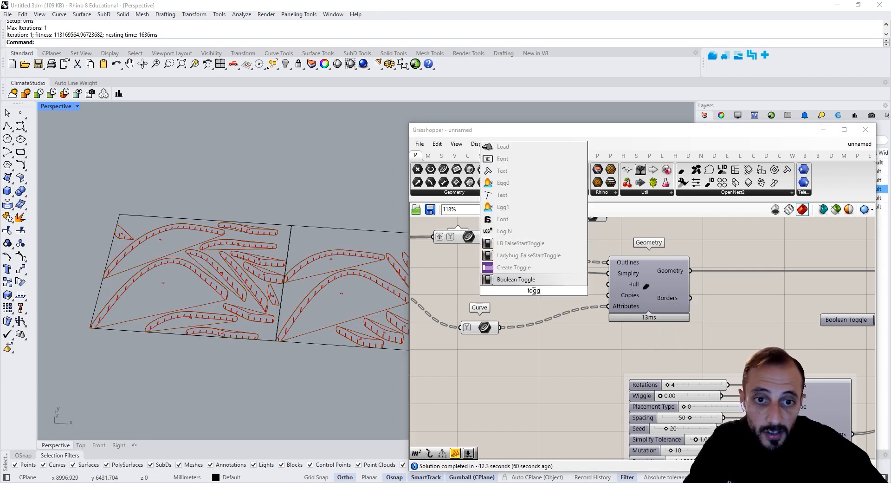
{"action": "key", "text": "Return"}
{"action": "left_click_drag", "start_coordinate": [574, 291], "coordinate": [608, 284]}
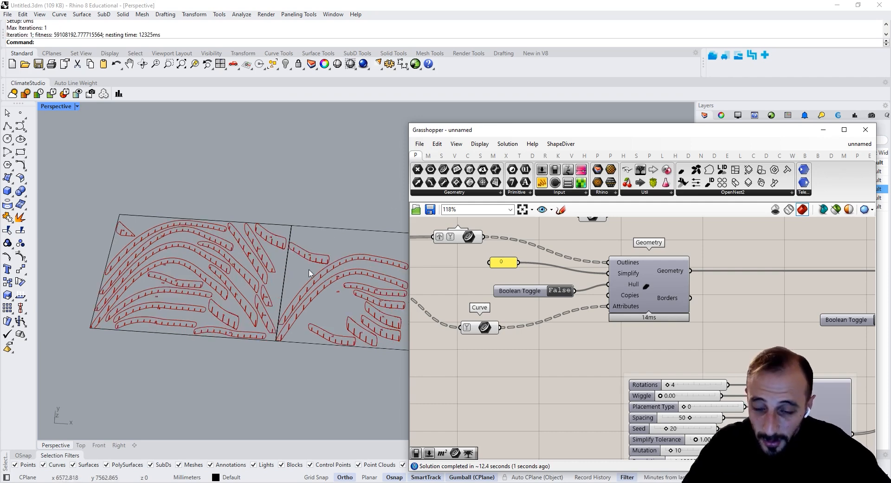
- Inspect the A labels on the nested pieces, and select the Curve component feeding Attributes to locate its source labels
{"action": "scroll", "coordinate": [302, 274], "scroll_direction": "down", "scroll_amount": 2}
{"action": "scroll", "coordinate": [115, 239], "scroll_direction": "up", "scroll_amount": 8}
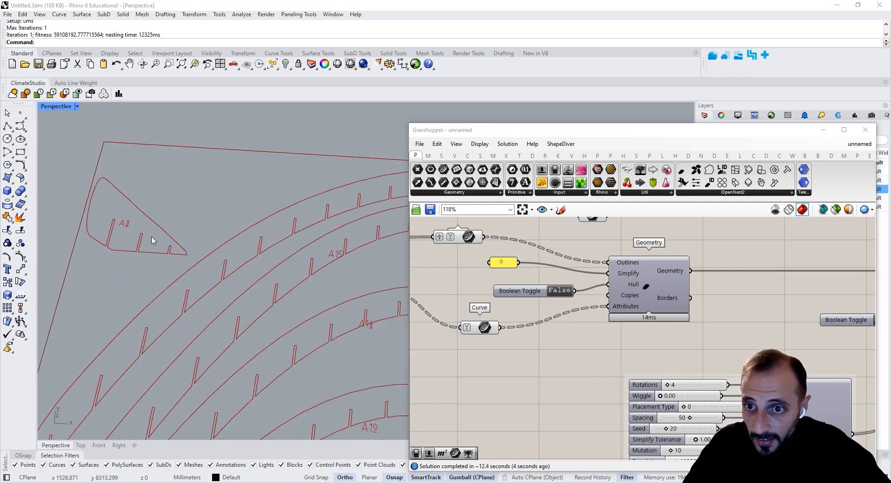
{"action": "right_click_drag", "start_coordinate": [367, 408], "coordinate": [319, 380], "text": "shift"}
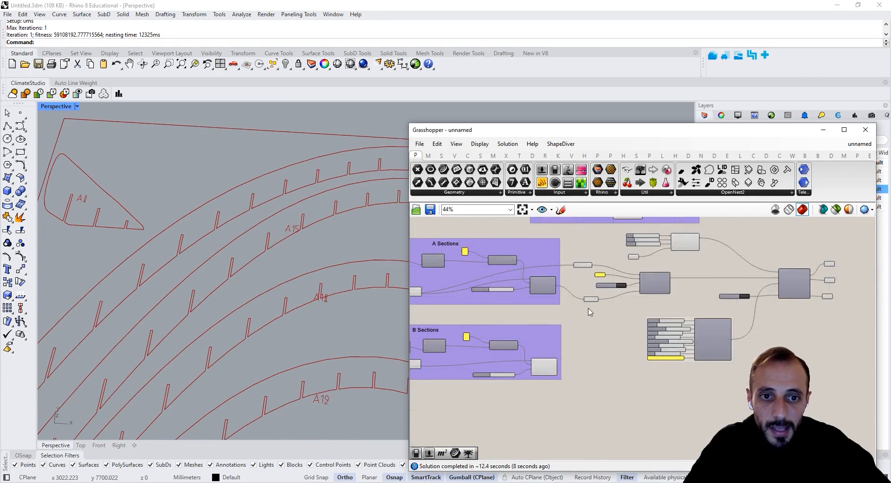
{"action": "scroll", "coordinate": [585, 327], "scroll_direction": "up", "scroll_amount": 3}
{"action": "left_click", "coordinate": [593, 291]}
{"action": "scroll", "coordinate": [253, 275], "scroll_direction": "down", "scroll_amount": 5}
{"action": "scroll", "coordinate": [253, 276], "scroll_direction": "down", "scroll_amount": 3}
{"action": "scroll", "coordinate": [234, 284], "scroll_direction": "down", "scroll_amount": 2}
{"action": "scroll", "coordinate": [285, 302], "scroll_direction": "up", "scroll_amount": 5}
{"action": "right_click_drag", "start_coordinate": [557, 282], "coordinate": [522, 304]}
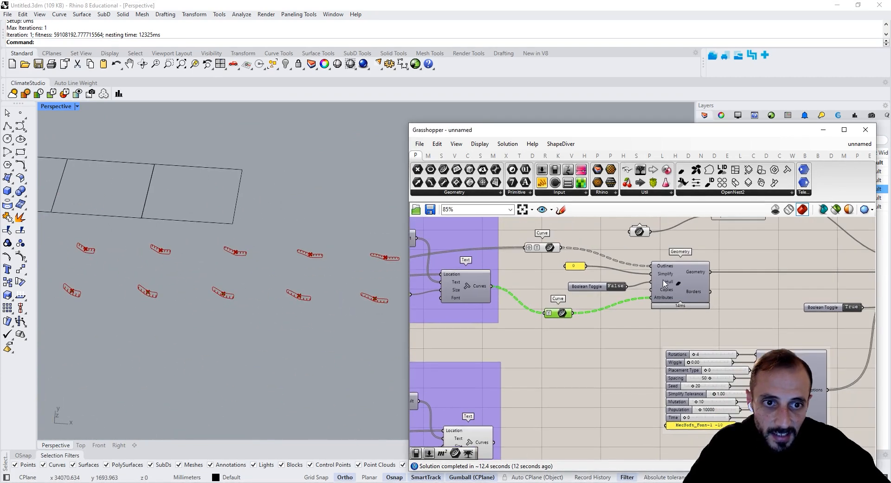
- Turn on the preview of the nesting Geometry component, and inspect where the label sits relative to the curved outline
{"action": "right_click", "coordinate": [677, 282]}
{"action": "left_click", "coordinate": [686, 300]}
{"action": "right_click_drag", "start_coordinate": [329, 318], "coordinate": [207, 302], "text": "shift"}
{"action": "scroll", "coordinate": [207, 302], "scroll_direction": "down", "scroll_amount": 7}
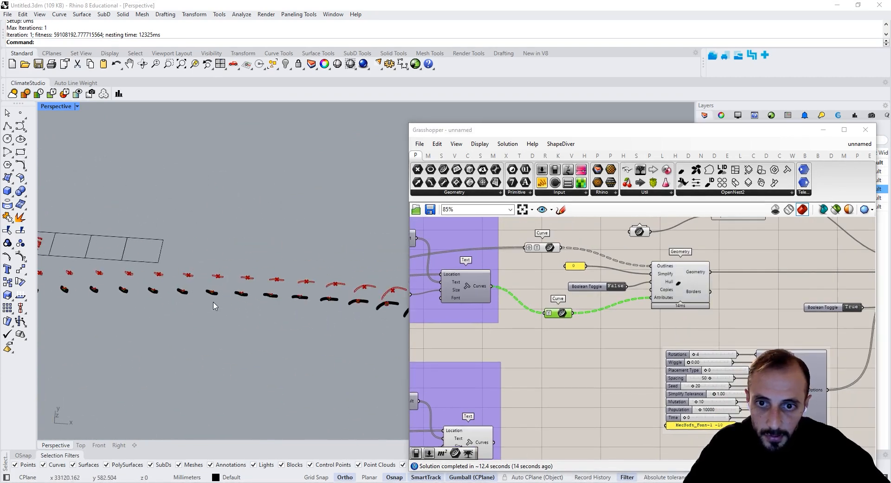
{"action": "scroll", "coordinate": [357, 314], "scroll_direction": "up", "scroll_amount": 8}
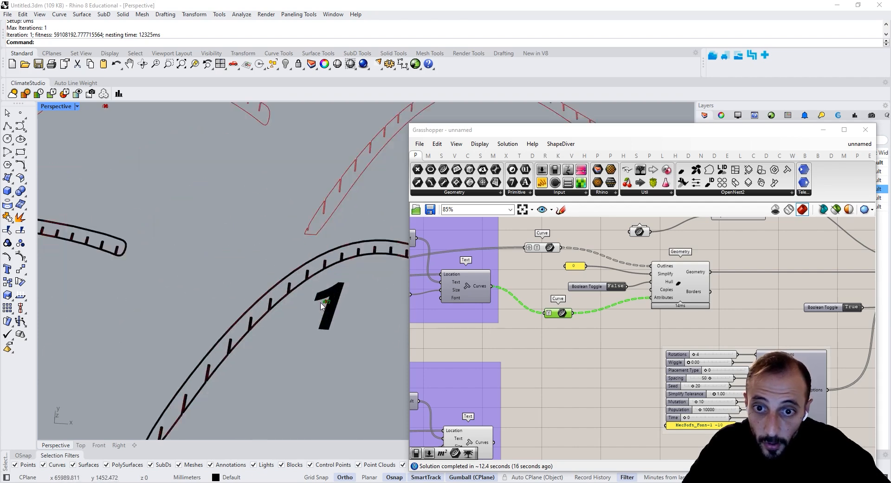
- Add a Populate Geometry component below Area in A Sections, and move the B Sections group down to make room
{"action": "right_click_drag", "start_coordinate": [569, 325], "coordinate": [669, 356]}
{"action": "right_click_drag", "start_coordinate": [569, 347], "coordinate": [649, 346]}
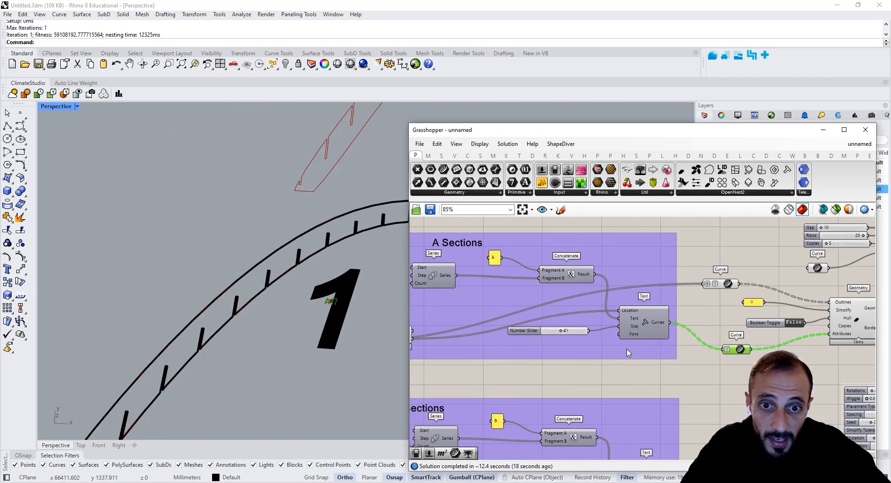
{"action": "right_click_drag", "start_coordinate": [531, 348], "coordinate": [615, 351]}
{"action": "mouse_move", "coordinate": [480, 348]}
{"action": "right_mouse_down"}
{"action": "mouse_move", "coordinate": [645, 347]}
{"action": "mouse_move", "coordinate": [578, 349]}
{"action": "right_mouse_up"}
{"action": "left_click", "coordinate": [573, 331]}
{"action": "double_click", "coordinate": [575, 362]}
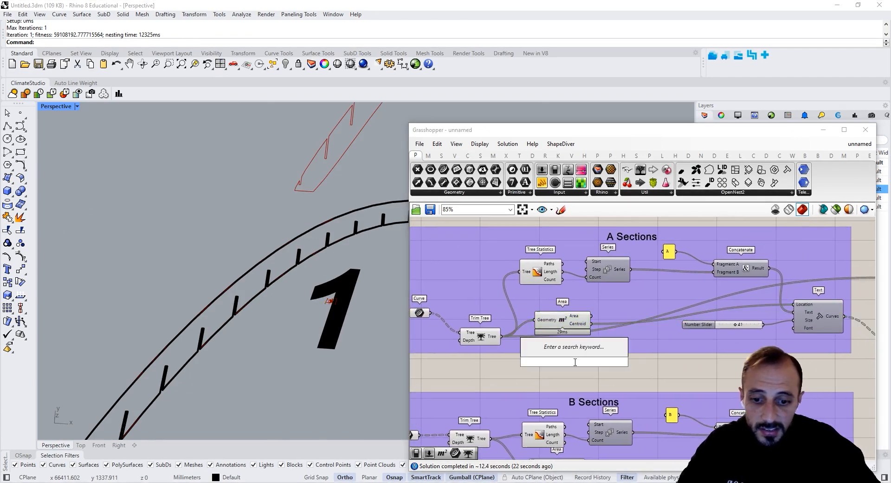
{"action": "type", "text": "pop"}
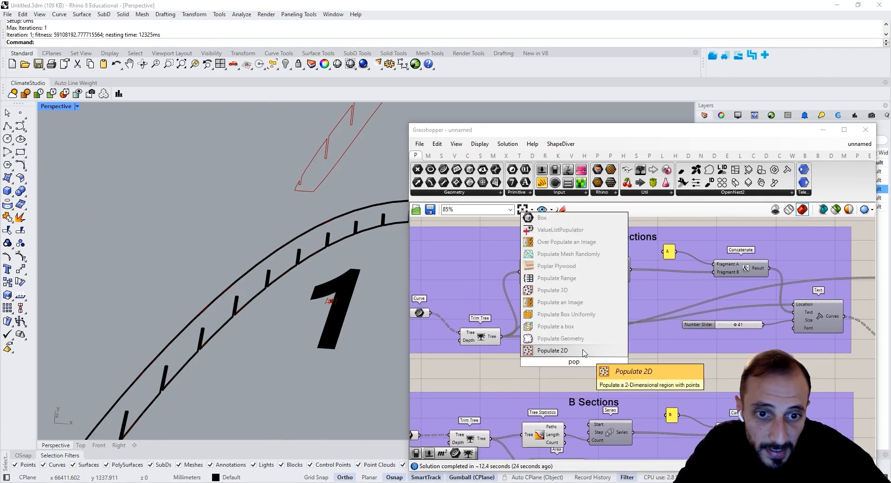
{"action": "left_click", "coordinate": [569, 340]}
{"action": "right_click_drag", "start_coordinate": [542, 403], "coordinate": [558, 345]}
{"action": "left_click_drag", "start_coordinate": [559, 344], "coordinate": [553, 409]}
- Connect the Trim Tree output to Populate Geometry's Geometry input, and position the component below the A Sections group
{"action": "right_click_drag", "start_coordinate": [515, 282], "coordinate": [536, 297]}
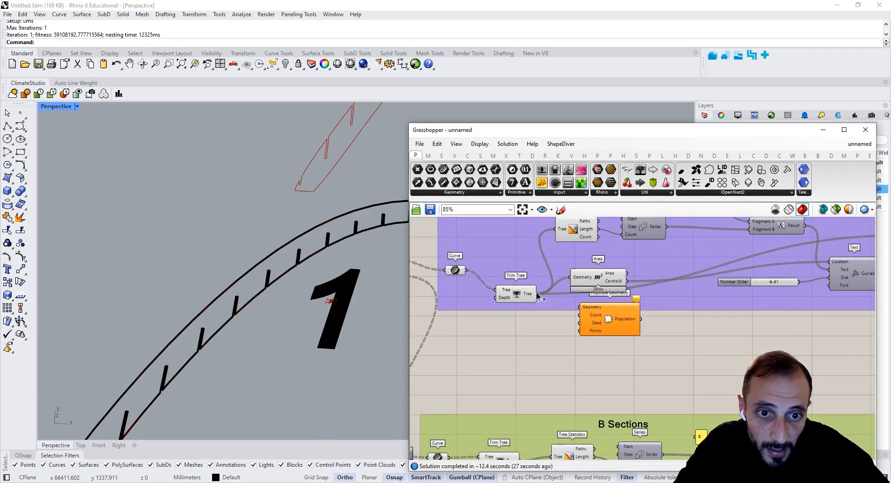
{"action": "left_click_drag", "start_coordinate": [575, 310], "coordinate": [602, 336]}
{"action": "scroll", "coordinate": [573, 336], "scroll_direction": "up", "scroll_amount": 2}
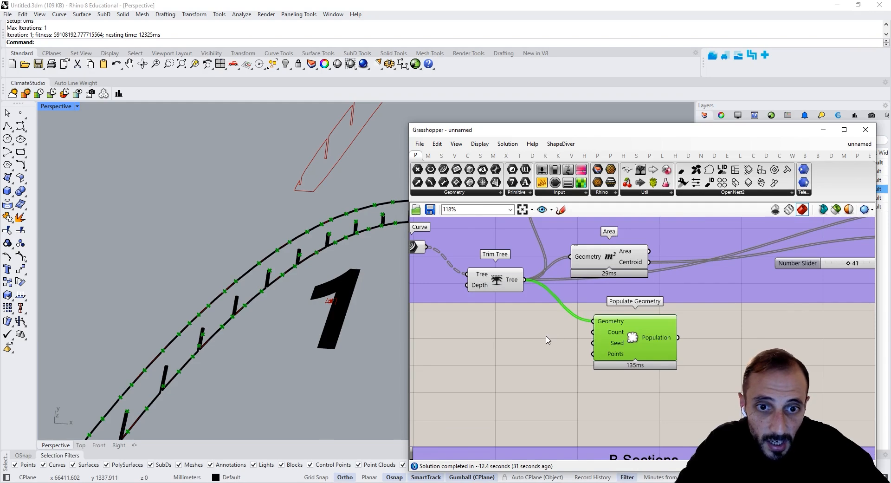
- Add a Boundary Surfaces component fed by Trim Tree, connect its Surfaces to Populate Geometry's Geometry input, and check the Population output
{"action": "double_click", "coordinate": [548, 339]}
{"action": "type", "text": "boundary"}
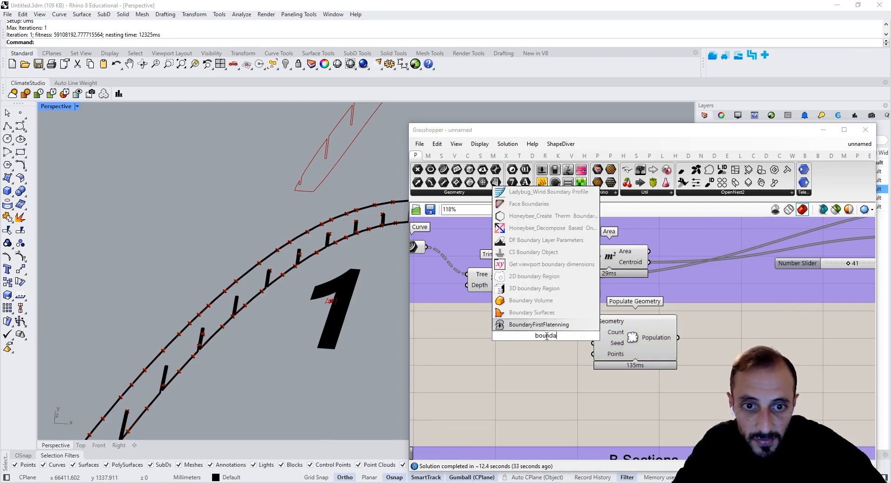
{"action": "key", "text": "Return"}
{"action": "left_click_drag", "start_coordinate": [517, 327], "coordinate": [513, 335]}
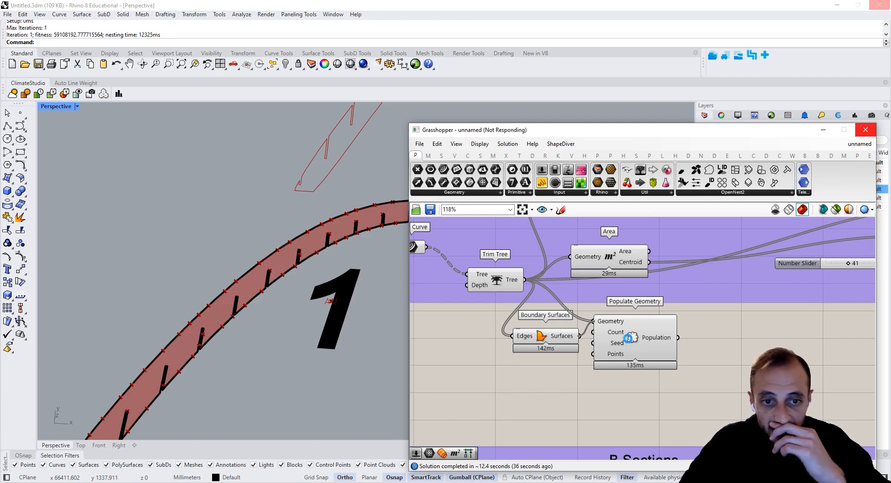
{"action": "left_click", "coordinate": [865, 130]}
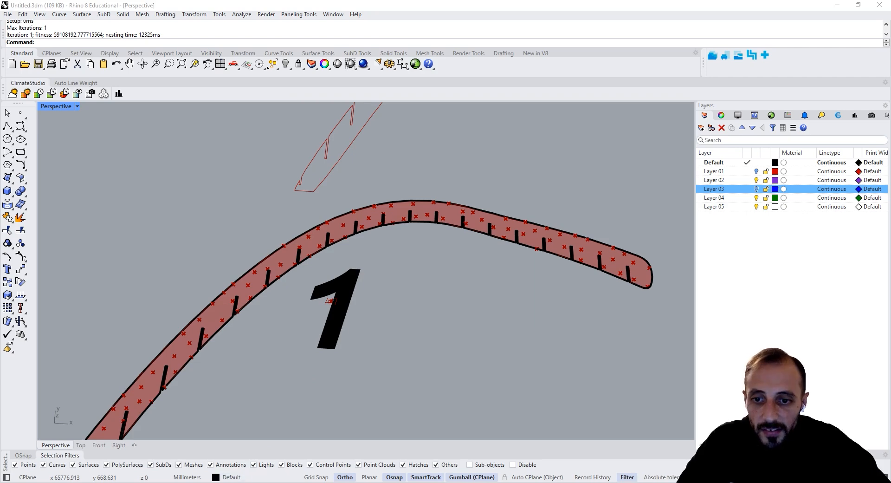
{"action": "left_click", "coordinate": [259, 482]}
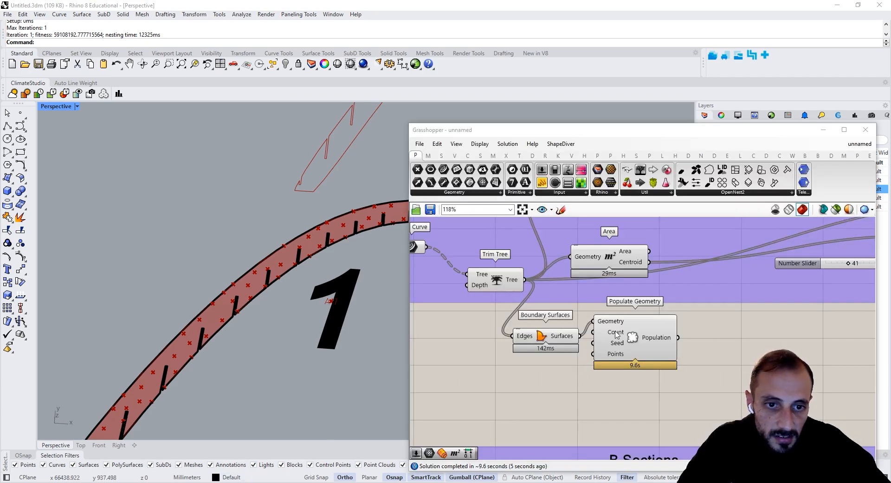
{"action": "mouse_move", "coordinate": [661, 342]}
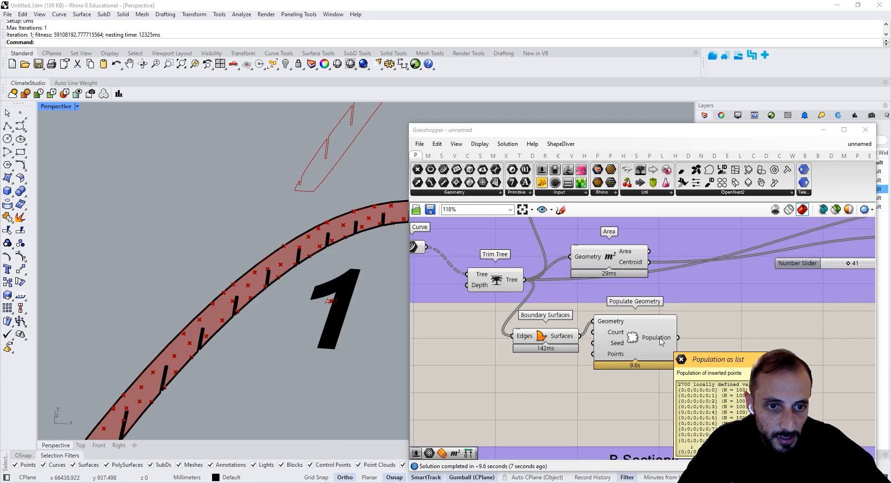
- Move Populate Geometry away from Boundary Surfaces, and connect a Number Slider set to 1 to its Count input
{"action": "left_click_drag", "start_coordinate": [661, 342], "coordinate": [727, 346]}
{"action": "double_click", "coordinate": [619, 365]}
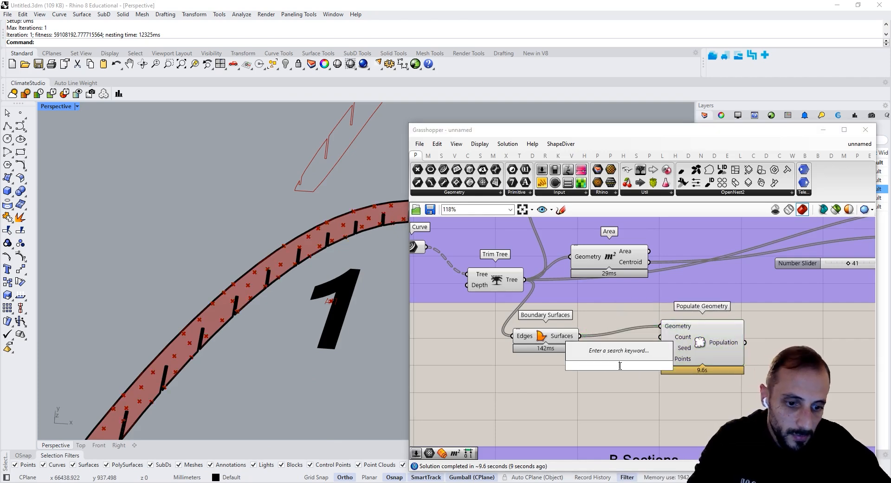
{"action": "key", "text": "Return"}
{"action": "left_click_drag", "start_coordinate": [639, 365], "coordinate": [660, 337]}
- Inspect the populated points on the section surfaces and the A label positions on the nested sheets
{"action": "right_click_drag", "start_coordinate": [313, 318], "coordinate": [228, 302], "text": "shift"}
{"action": "scroll", "coordinate": [229, 302], "scroll_direction": "down", "scroll_amount": 5}
{"action": "scroll", "coordinate": [259, 279], "scroll_direction": "up", "scroll_amount": 6}
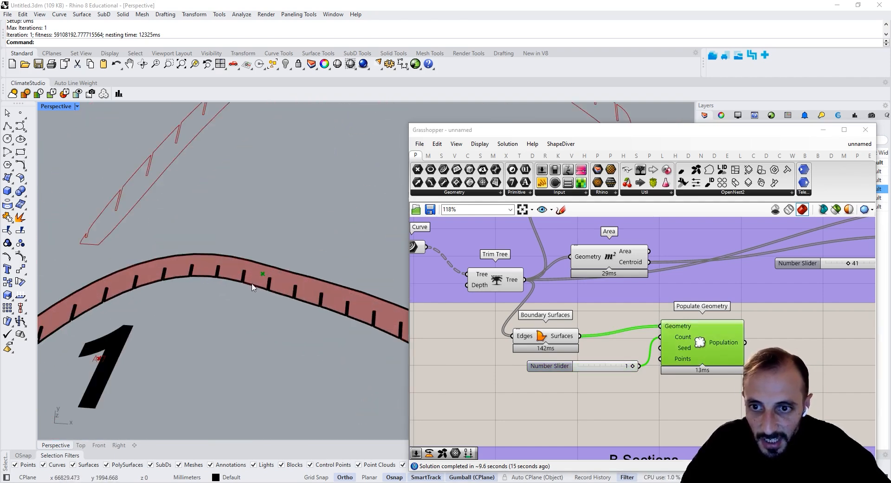
{"action": "scroll", "coordinate": [219, 284], "scroll_direction": "down", "scroll_amount": 6}
{"action": "scroll", "coordinate": [219, 302], "scroll_direction": "down", "scroll_amount": 6}
{"action": "scroll", "coordinate": [304, 302], "scroll_direction": "up", "scroll_amount": 12}
{"action": "right_click_drag", "start_coordinate": [304, 301], "coordinate": [162, 297], "text": "shift"}
{"action": "right_click_drag", "start_coordinate": [357, 313], "coordinate": [59, 305], "text": "shift"}
{"action": "scroll", "coordinate": [252, 290], "scroll_direction": "up", "scroll_amount": 7}
{"action": "scroll", "coordinate": [266, 289], "scroll_direction": "down", "scroll_amount": 18}
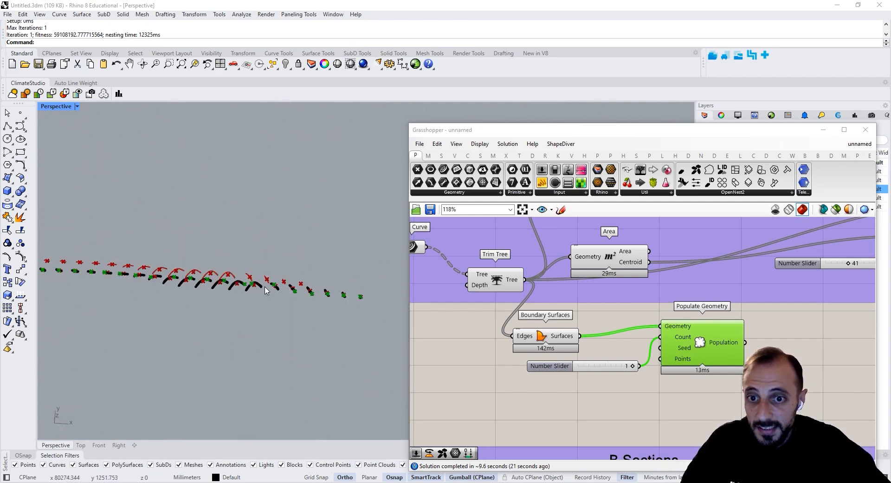
{"action": "scroll", "coordinate": [330, 302], "scroll_direction": "up", "scroll_amount": 10}
{"action": "scroll", "coordinate": [330, 305], "scroll_direction": "up", "scroll_amount": 5}
{"action": "scroll", "coordinate": [330, 304], "scroll_direction": "down", "scroll_amount": 14}
{"action": "scroll", "coordinate": [106, 259], "scroll_direction": "up", "scroll_amount": 10}
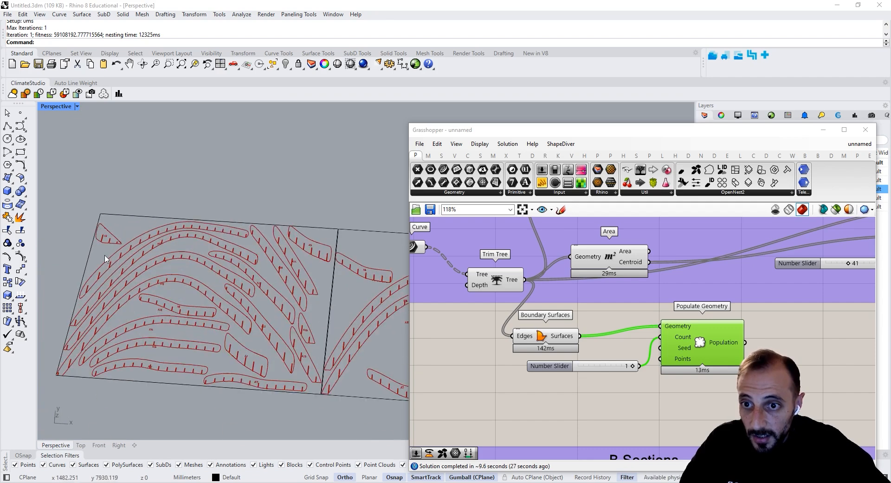
{"action": "scroll", "coordinate": [106, 259], "scroll_direction": "up", "scroll_amount": 6}
{"action": "scroll", "coordinate": [480, 321], "scroll_direction": "down", "scroll_amount": 3}
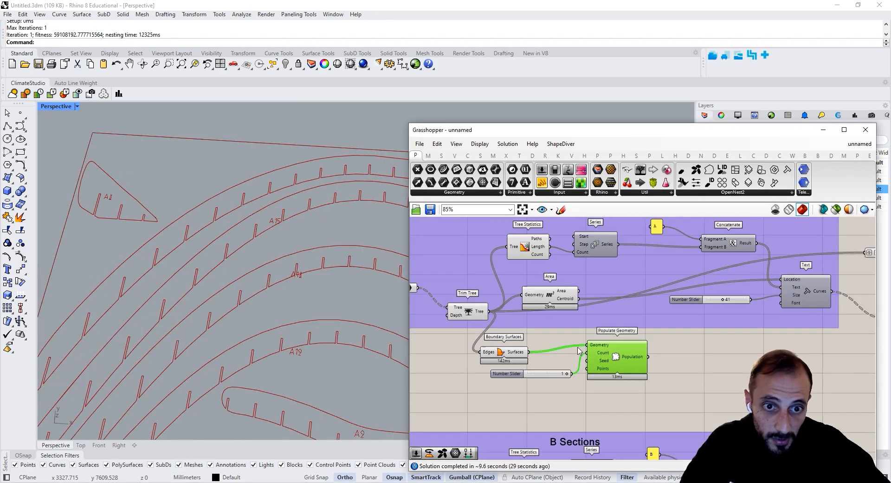
- Delete the Area component from the A Sections group
{"action": "left_click", "coordinate": [570, 339]}
{"action": "left_click_drag", "start_coordinate": [552, 297], "coordinate": [555, 293]}
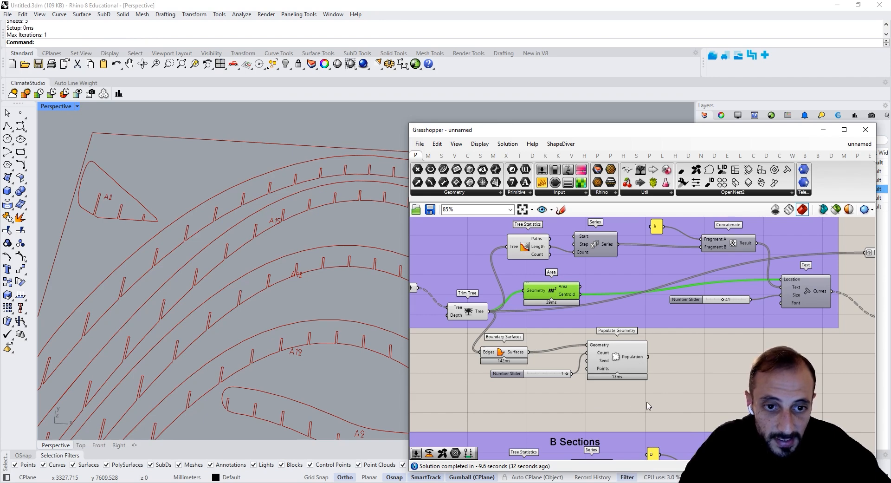
{"action": "key", "text": "alt+Tab"}
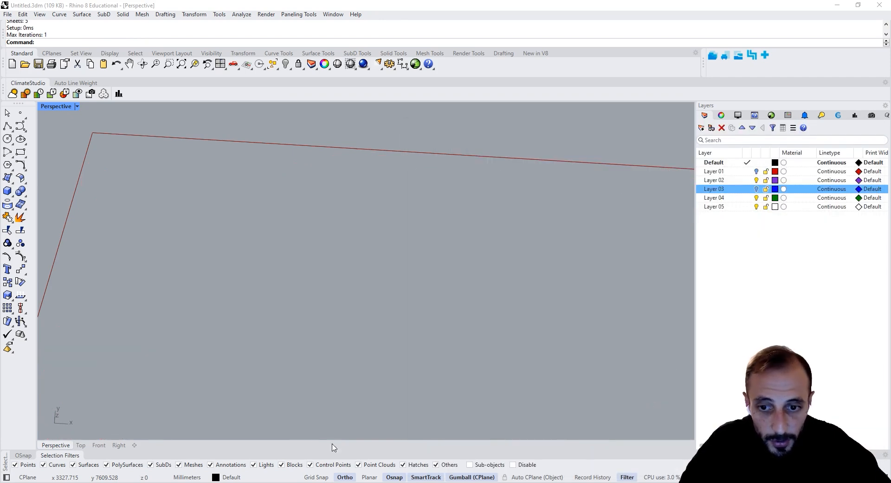
{"action": "key", "text": "alt+Tab"}
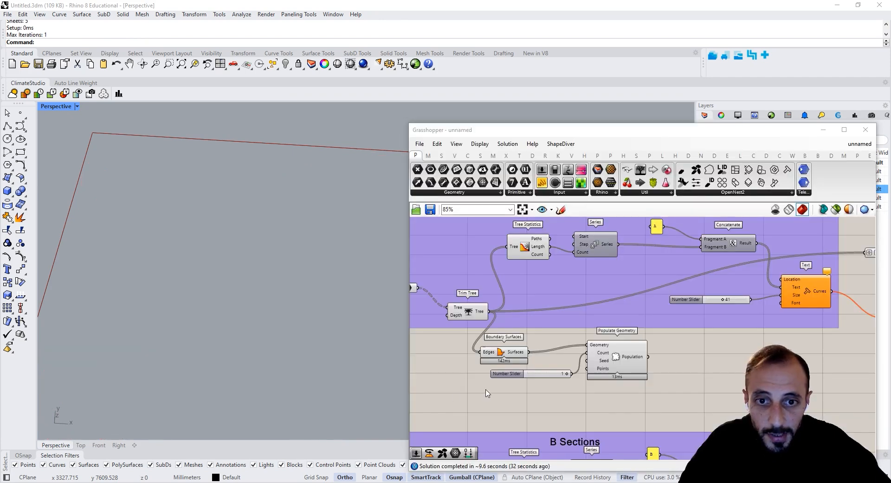
- Add Boundary Surfaces, the count slider and Populate Geometry to the A Sections group, and connect Population to Text's Location
{"action": "left_click_drag", "start_coordinate": [466, 333], "coordinate": [664, 393]}
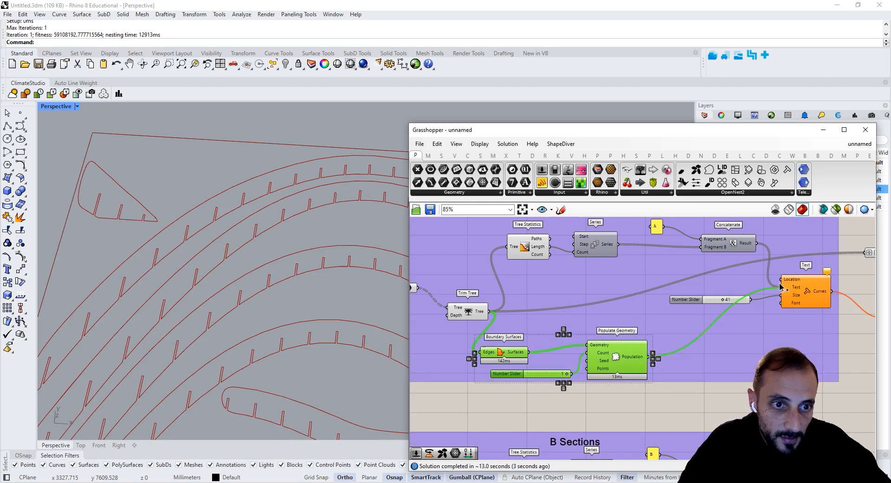
{"action": "left_click_drag", "start_coordinate": [653, 357], "coordinate": [781, 278]}
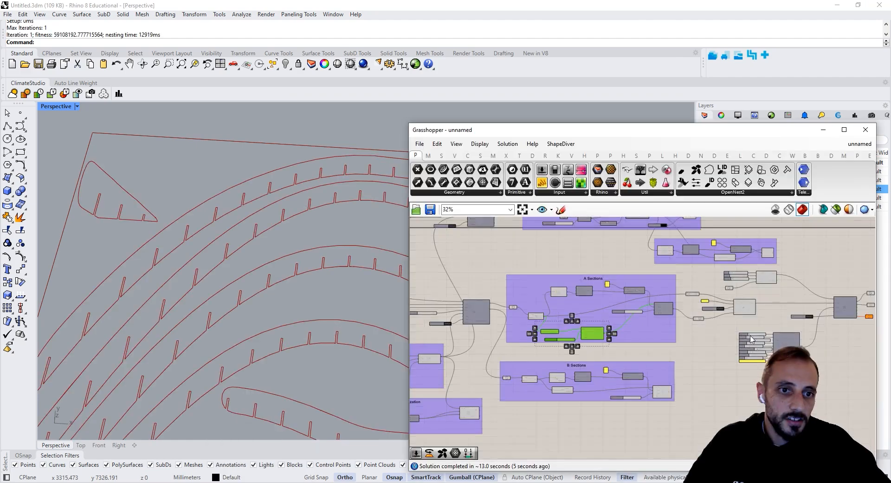
{"action": "scroll", "coordinate": [750, 357], "scroll_direction": "up", "scroll_amount": 5}
{"action": "scroll", "coordinate": [750, 357], "scroll_direction": "down", "scroll_amount": 5}
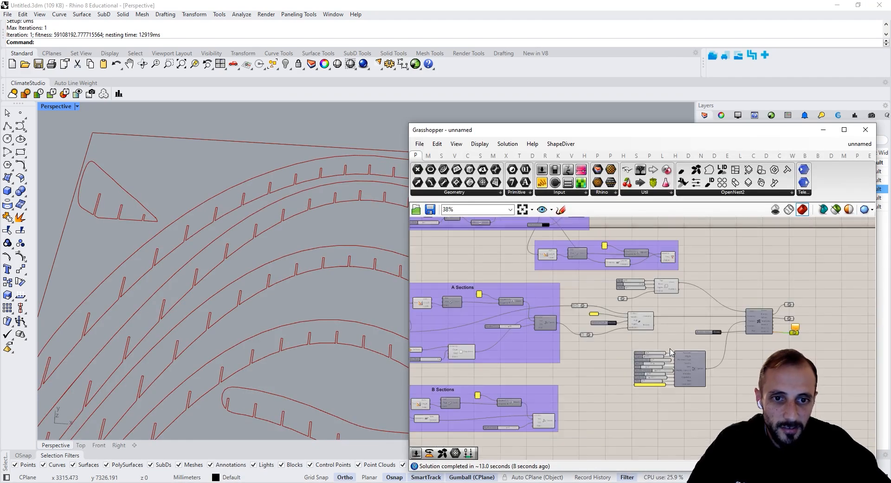
{"action": "scroll", "coordinate": [591, 367], "scroll_direction": "up", "scroll_amount": 3}
{"action": "right_click_drag", "start_coordinate": [569, 369], "coordinate": [631, 348]}
{"action": "scroll", "coordinate": [591, 357], "scroll_direction": "down", "scroll_amount": 3}
{"action": "scroll", "coordinate": [522, 360], "scroll_direction": "up", "scroll_amount": 3}
- Flatten the Population output of Populate Geometry, and check the A labels against the nested pieces in the viewport
{"action": "left_click", "coordinate": [500, 366]}
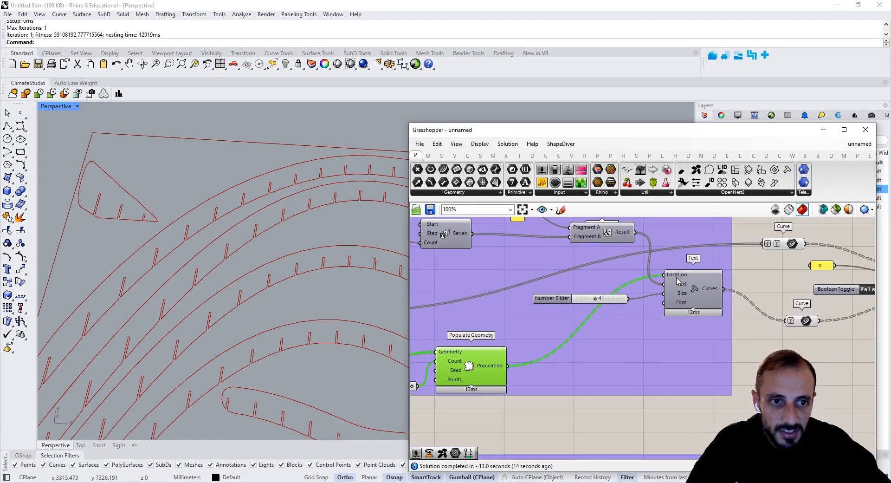
{"action": "mouse_move", "coordinate": [677, 280]}
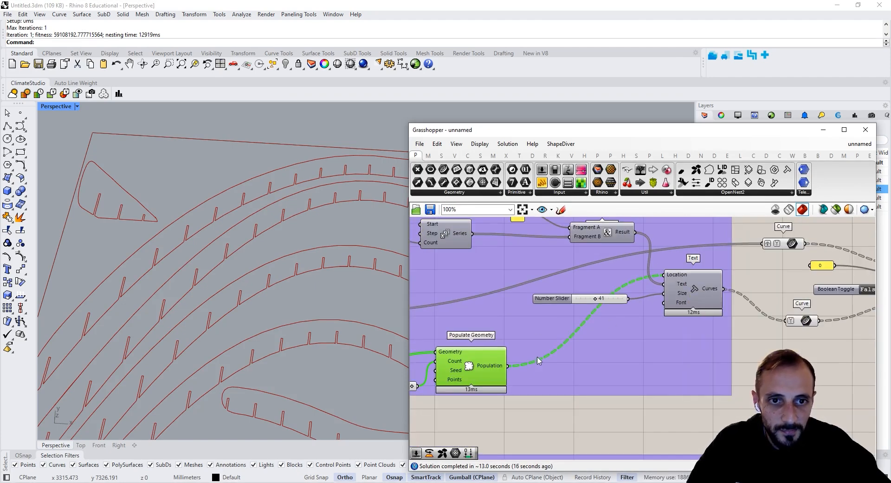
{"action": "right_click", "coordinate": [496, 369]}
{"action": "left_click", "coordinate": [530, 411]}
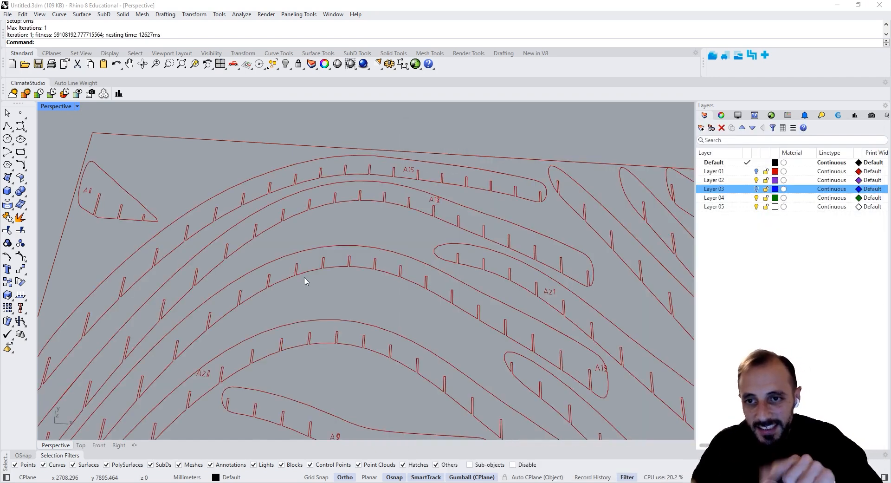
{"action": "scroll", "coordinate": [361, 298], "scroll_direction": "down", "scroll_amount": 5}
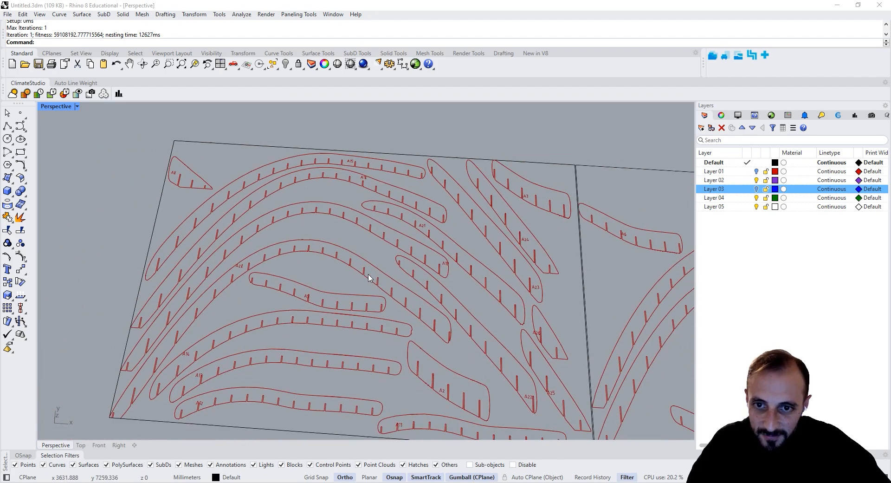
{"action": "scroll", "coordinate": [326, 320], "scroll_direction": "up", "scroll_amount": 5}
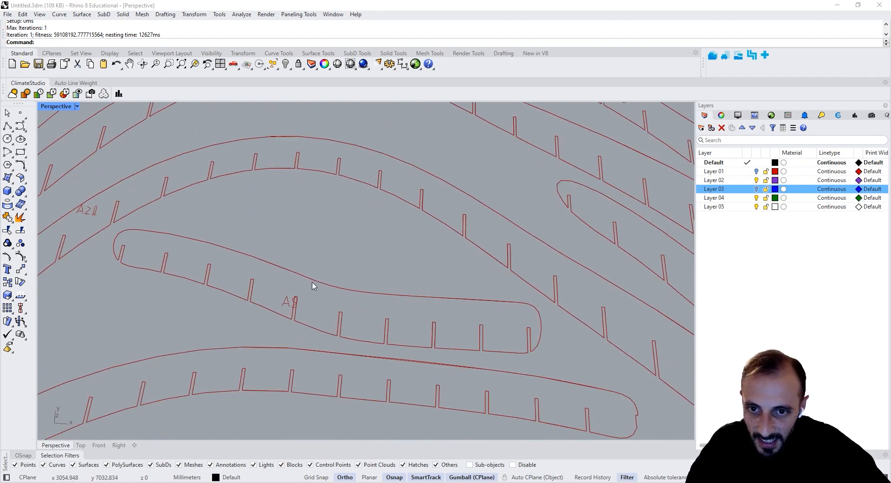
{"action": "scroll", "coordinate": [292, 288], "scroll_direction": "up", "scroll_amount": 3}
{"action": "scroll", "coordinate": [299, 302], "scroll_direction": "down", "scroll_amount": 8}
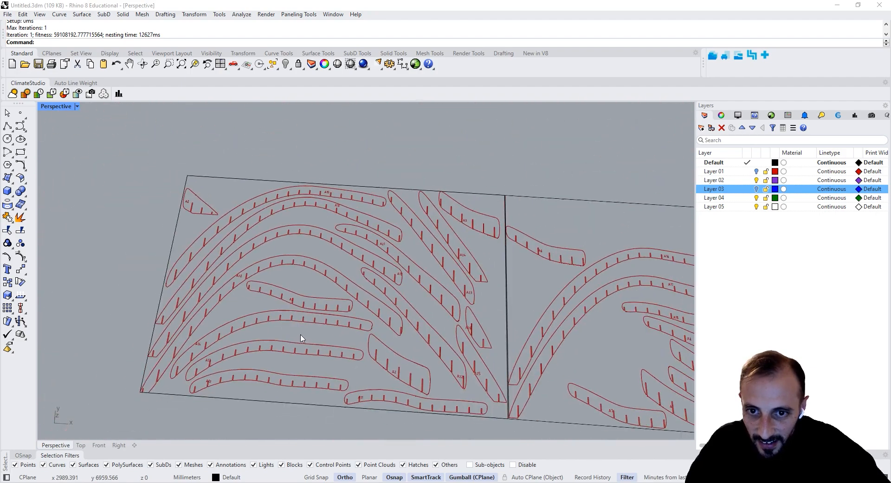
{"action": "scroll", "coordinate": [394, 357], "scroll_direction": "up", "scroll_amount": 6}
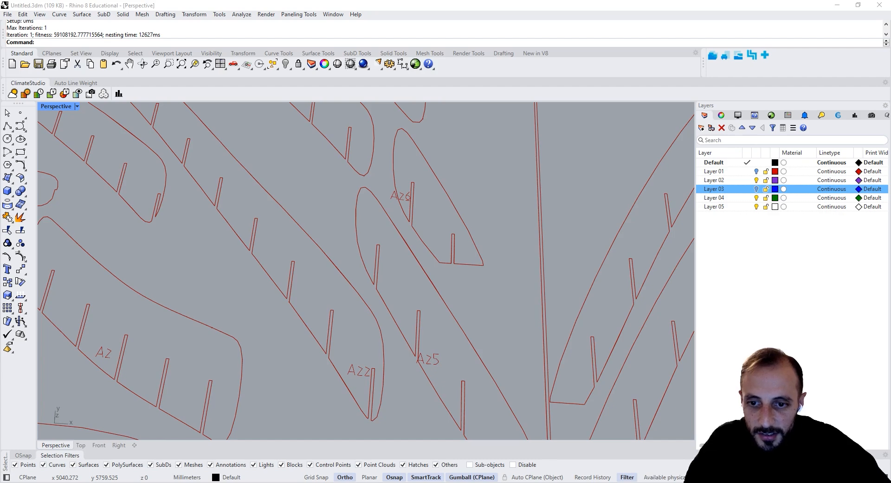
- Group the Sheets component together with its Gap, Rows and Copies sliders and its Curve input
{"action": "key", "text": "alt+Tab"}
{"action": "scroll", "coordinate": [631, 358], "scroll_direction": "up", "scroll_amount": 1}
{"action": "right_click_drag", "start_coordinate": [631, 357], "coordinate": [500, 331]}
{"action": "scroll", "coordinate": [621, 348], "scroll_direction": "up", "scroll_amount": 2}
{"action": "scroll", "coordinate": [624, 349], "scroll_direction": "down", "scroll_amount": 3}
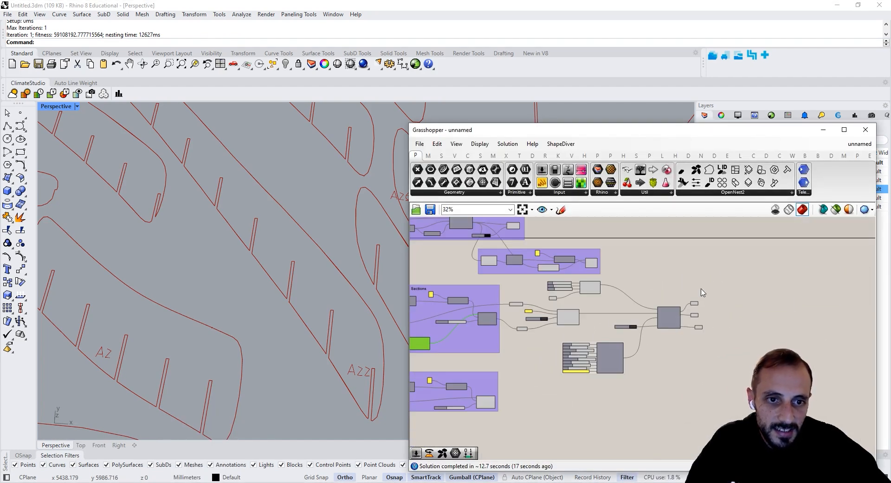
{"action": "scroll", "coordinate": [614, 289], "scroll_direction": "up", "scroll_amount": 2}
{"action": "left_click_drag", "start_coordinate": [596, 265], "coordinate": [467, 312]}
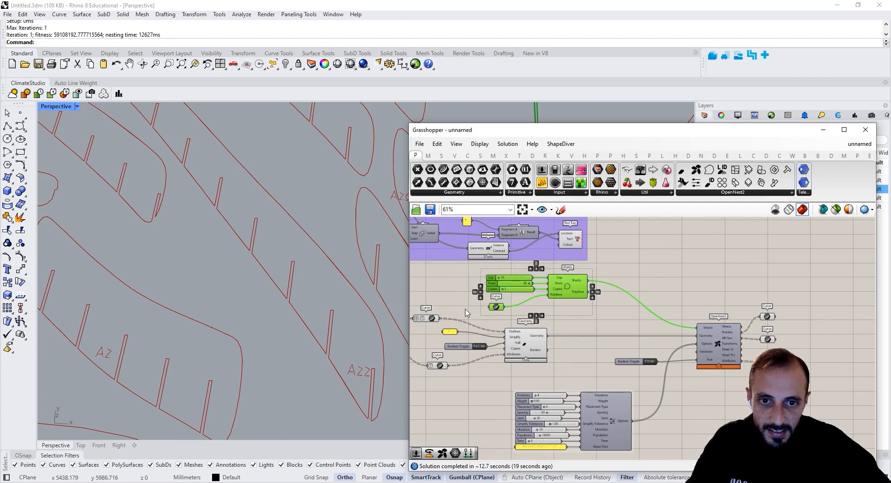
{"action": "key", "text": "ctrl+g"}
- Group the nesting Geometry component with its inputs, and group the nesting options component with its sliders
{"action": "right_click_drag", "start_coordinate": [589, 338], "coordinate": [660, 332]}
{"action": "left_click_drag", "start_coordinate": [632, 322], "coordinate": [484, 371]}
{"action": "left_click_drag", "start_coordinate": [499, 315], "coordinate": [500, 327]}
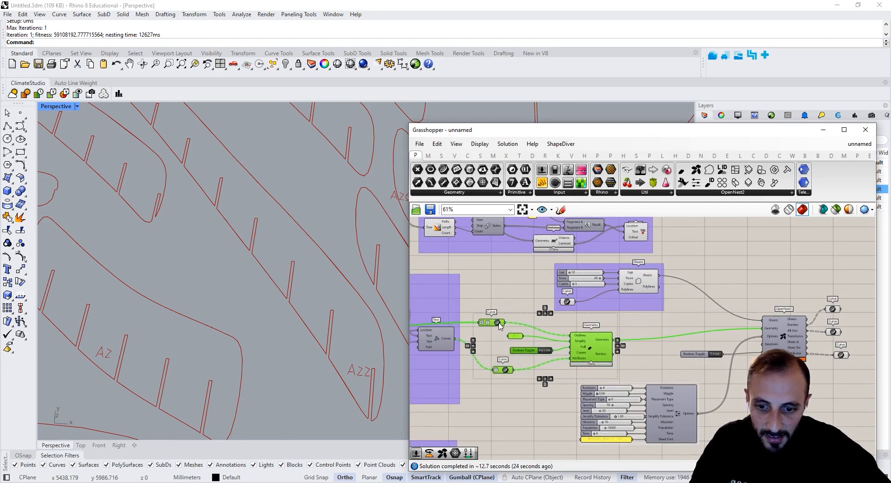
{"action": "key", "text": "ctrl+g"}
{"action": "left_click_drag", "start_coordinate": [721, 381], "coordinate": [574, 454]}
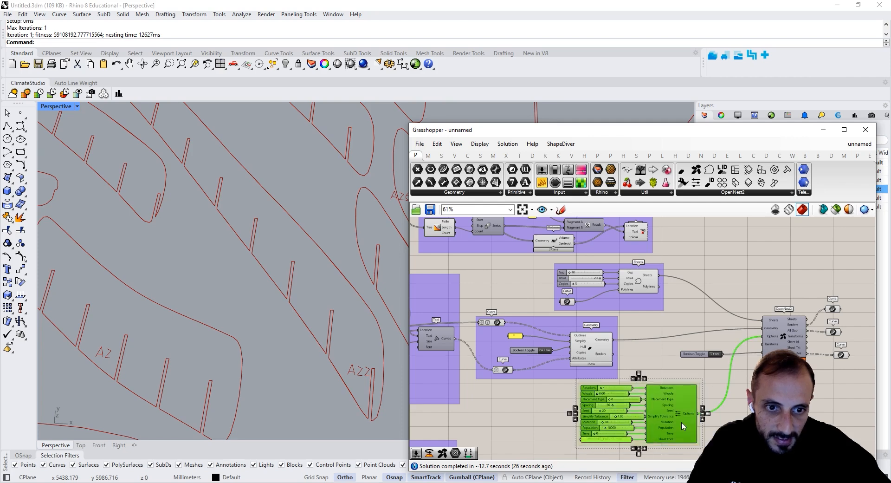
{"action": "left_click_drag", "start_coordinate": [682, 424], "coordinate": [679, 444]}
{"action": "key", "text": "ctrl+g"}
- Group the OpenNest2 component with its Boolean Toggle and the Curve components on its outputs
{"action": "right_click_drag", "start_coordinate": [742, 362], "coordinate": [660, 383]}
{"action": "left_click", "coordinate": [778, 314]}
{"action": "left_click_drag", "start_coordinate": [788, 302], "coordinate": [613, 386]}
{"action": "key", "text": "ctrl+g"}
- Reposition the OpenNest2 and nesting Geometry groups to tidy their spacing, and nudge the tag group above the Sheets group
{"action": "scroll", "coordinate": [650, 315], "scroll_direction": "down", "scroll_amount": 3}
{"action": "left_click", "coordinate": [648, 314]}
{"action": "right_click_drag", "start_coordinate": [648, 324], "coordinate": [761, 315]}
{"action": "scroll", "coordinate": [761, 315], "scroll_direction": "down", "scroll_amount": 3}
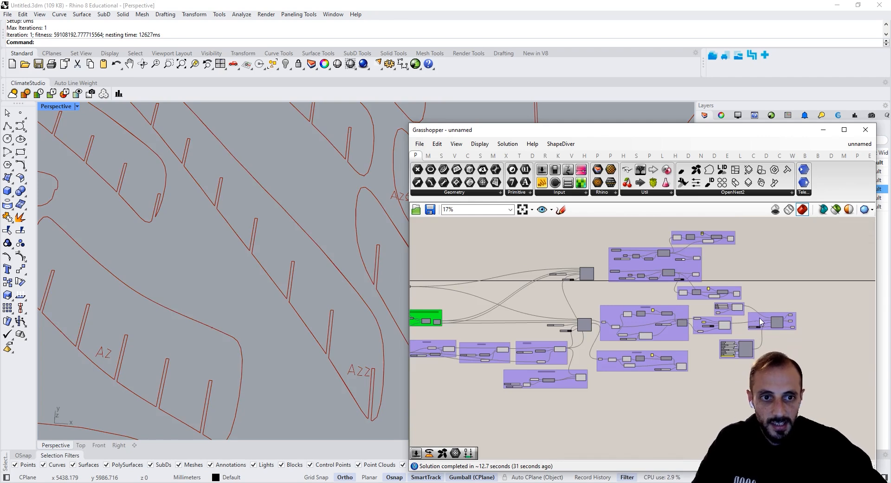
{"action": "scroll", "coordinate": [761, 323], "scroll_direction": "up", "scroll_amount": 6}
{"action": "left_click", "coordinate": [665, 320]}
{"action": "left_click_drag", "start_coordinate": [664, 319], "coordinate": [680, 319]}
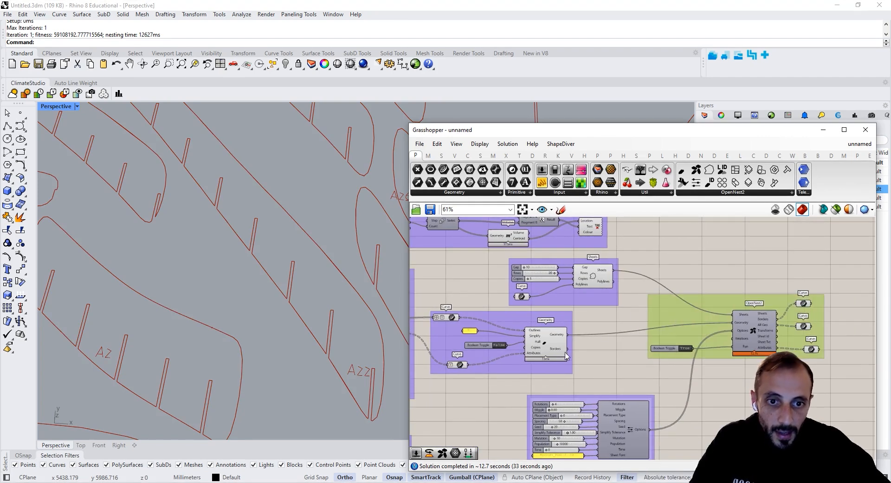
{"action": "left_click_drag", "start_coordinate": [567, 368], "coordinate": [592, 377]}
{"action": "scroll", "coordinate": [593, 376], "scroll_direction": "down", "scroll_amount": 2}
{"action": "right_click_drag", "start_coordinate": [537, 247], "coordinate": [624, 318]}
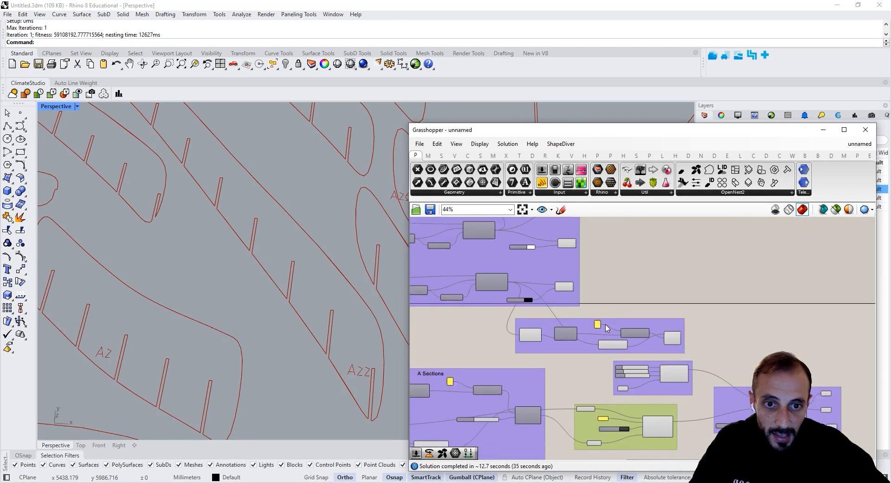
{"action": "scroll", "coordinate": [625, 318], "scroll_direction": "up", "scroll_amount": 2}
{"action": "left_click_drag", "start_coordinate": [641, 322], "coordinate": [638, 318]}
- Copy an existing scribble title onto the tag group above the Sheets group, and change its text to B Section Tags
{"action": "scroll", "coordinate": [638, 318], "scroll_direction": "down", "scroll_amount": 4}
{"action": "right_click_drag", "start_coordinate": [495, 357], "coordinate": [560, 352]}
{"action": "scroll", "coordinate": [561, 352], "scroll_direction": "up", "scroll_amount": 1}
{"action": "left_click", "coordinate": [561, 352]}
{"action": "left_click", "coordinate": [561, 352]}
{"action": "mouse_move", "coordinate": [561, 352]}
{"action": "left_mouse_down", "text": "alt"}
{"action": "mouse_move", "coordinate": [635, 331]}
{"action": "mouse_move", "coordinate": [705, 294]}
{"action": "left_mouse_up", "text": "alt"}
{"action": "scroll", "coordinate": [706, 294], "scroll_direction": "up", "scroll_amount": 4}
{"action": "double_click", "coordinate": [705, 294]}
{"action": "type", "text": "B Section Tags"}
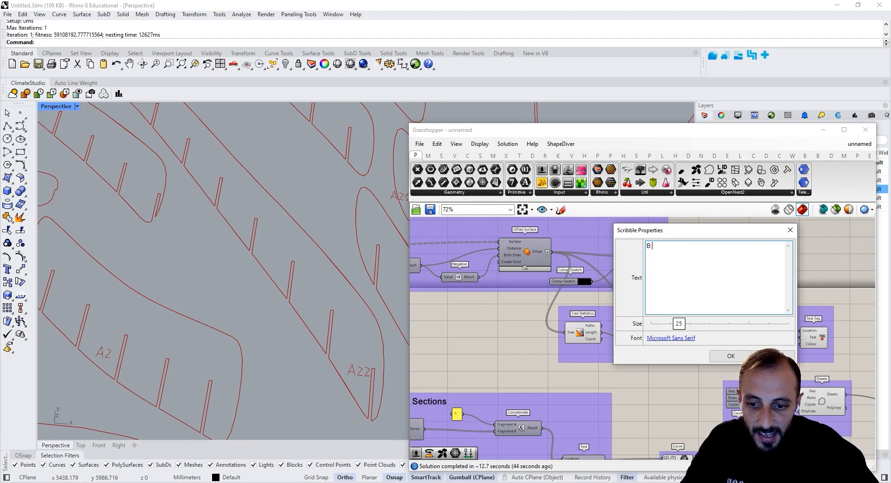
{"action": "left_click", "coordinate": [731, 360]}
- Copy the B Section Tags title to the uppermost tag group, and add another copy reading Sheet Material for the Sheets group
{"action": "scroll", "coordinate": [670, 338], "scroll_direction": "down", "scroll_amount": 3}
{"action": "mouse_move", "coordinate": [700, 327]}
{"action": "left_mouse_down", "text": "alt"}
{"action": "mouse_move", "coordinate": [711, 272]}
{"action": "mouse_move", "coordinate": [683, 233]}
{"action": "left_mouse_up", "text": "alt"}
{"action": "scroll", "coordinate": [710, 271], "scroll_direction": "up", "scroll_amount": 2}
{"action": "scroll", "coordinate": [673, 427], "scroll_direction": "down", "scroll_amount": 1}
{"action": "right_click_drag", "start_coordinate": [673, 427], "coordinate": [642, 295]}
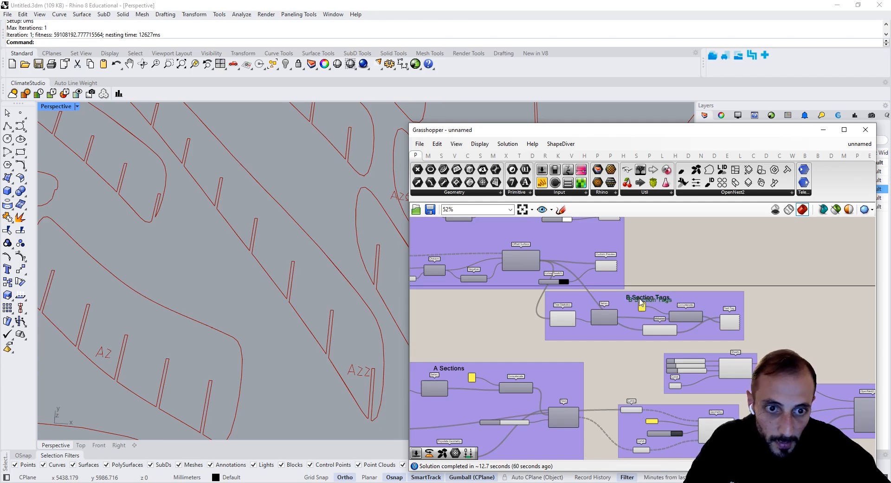
{"action": "double_click", "coordinate": [643, 299]}
{"action": "type", "text": "Sheet Material"}
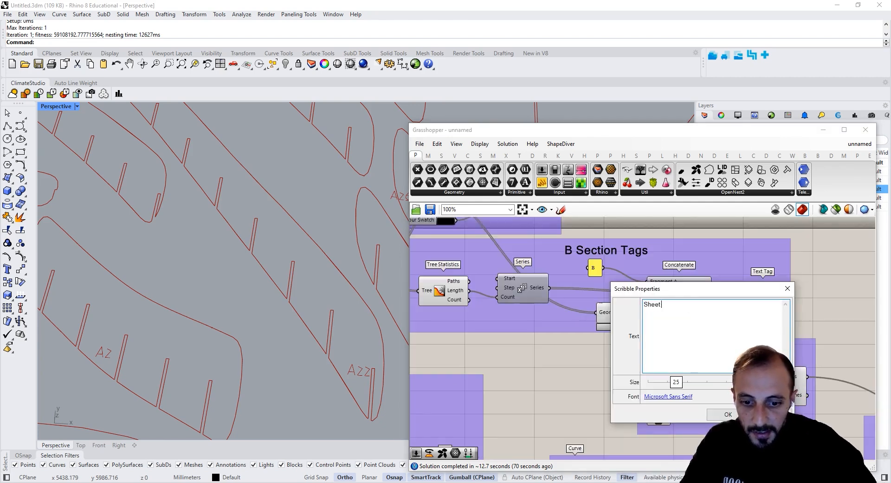
{"action": "left_click", "coordinate": [725, 414]}
- Move the two section tag groups and the preview group between them upward to make room above the Sheets group
{"action": "scroll", "coordinate": [715, 388], "scroll_direction": "down", "scroll_amount": 7}
{"action": "right_click_drag", "start_coordinate": [714, 388], "coordinate": [687, 311]}
{"action": "scroll", "coordinate": [687, 306], "scroll_direction": "down", "scroll_amount": 4}
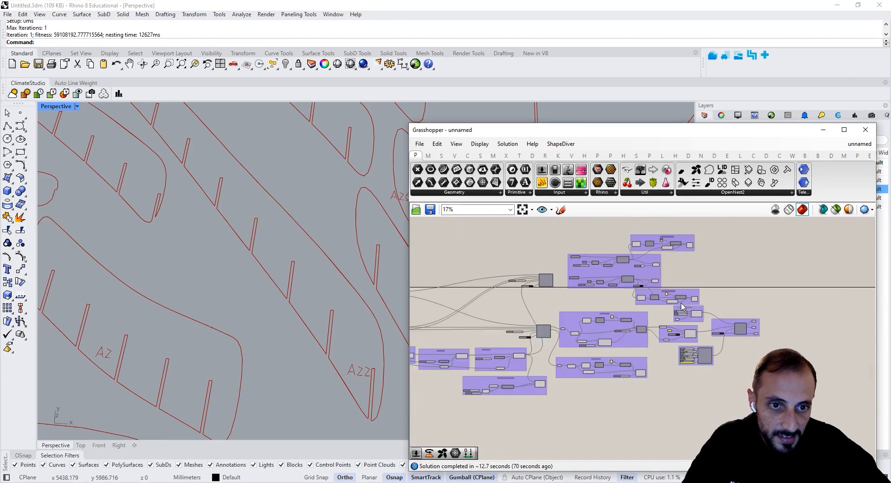
{"action": "scroll", "coordinate": [687, 287], "scroll_direction": "up", "scroll_amount": 4}
{"action": "scroll", "coordinate": [689, 283], "scroll_direction": "down", "scroll_amount": 2}
{"action": "right_click_drag", "start_coordinate": [668, 280], "coordinate": [661, 298]}
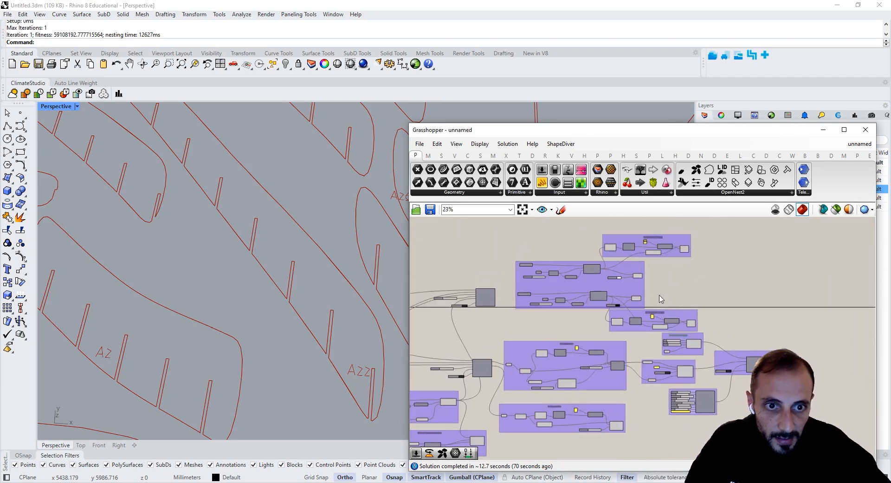
{"action": "left_click_drag", "start_coordinate": [631, 245], "coordinate": [636, 223]}
{"action": "left_click_drag", "start_coordinate": [629, 265], "coordinate": [627, 244]}
{"action": "left_click_drag", "start_coordinate": [635, 314], "coordinate": [633, 298]}
- Delete the whole B Sections group with all its components
{"action": "right_click_drag", "start_coordinate": [640, 410], "coordinate": [654, 359]}
{"action": "left_click_drag", "start_coordinate": [635, 360], "coordinate": [494, 412]}
{"action": "scroll", "coordinate": [636, 371], "scroll_direction": "up", "scroll_amount": 1}
{"action": "key", "text": "Delete"}
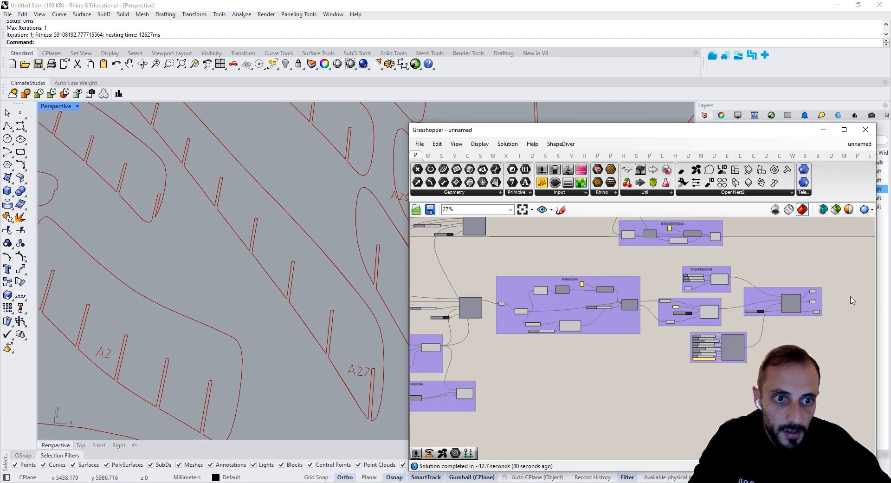
- Select the A Sections and nesting groups, and copy the row of sheet rectangles in Rhino to just above the original row
{"action": "left_click_drag", "start_coordinate": [840, 255], "coordinate": [499, 390]}
{"action": "scroll", "coordinate": [502, 370], "scroll_direction": "down", "scroll_amount": 5}
{"action": "scroll", "coordinate": [280, 284], "scroll_direction": "down", "scroll_amount": 8}
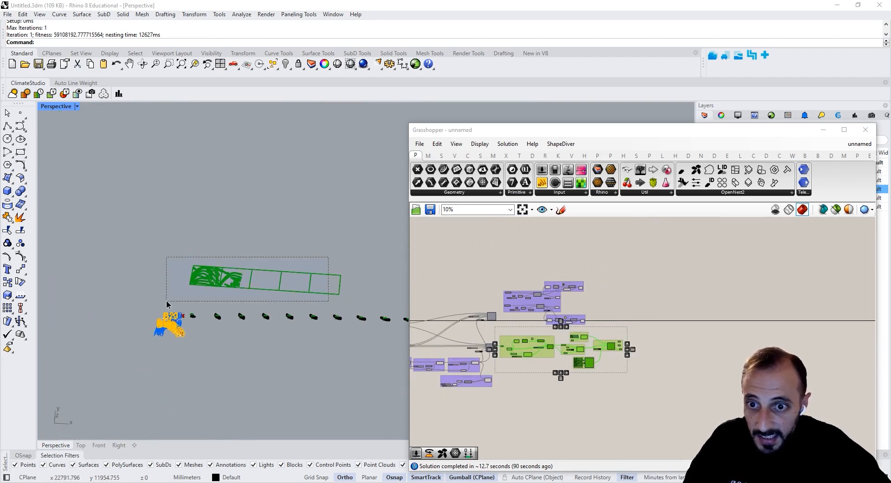
{"action": "left_click_drag", "start_coordinate": [167, 300], "coordinate": [168, 300]}
{"action": "type", "text": "copy"}
{"action": "key", "text": "Return"}
{"action": "left_click", "coordinate": [190, 284]}
{"action": "left_click", "coordinate": [195, 256]}
{"action": "key", "text": "Escape"}
{"action": "key", "text": "Escape"}
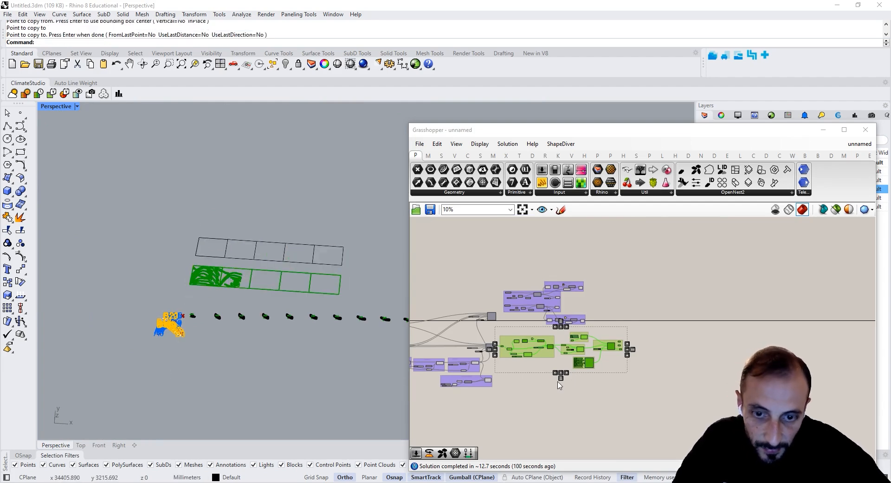
- Duplicate the selected A Sections and nesting groups below the originals in Grasshopper
{"action": "scroll", "coordinate": [532, 365], "scroll_direction": "up", "scroll_amount": 4}
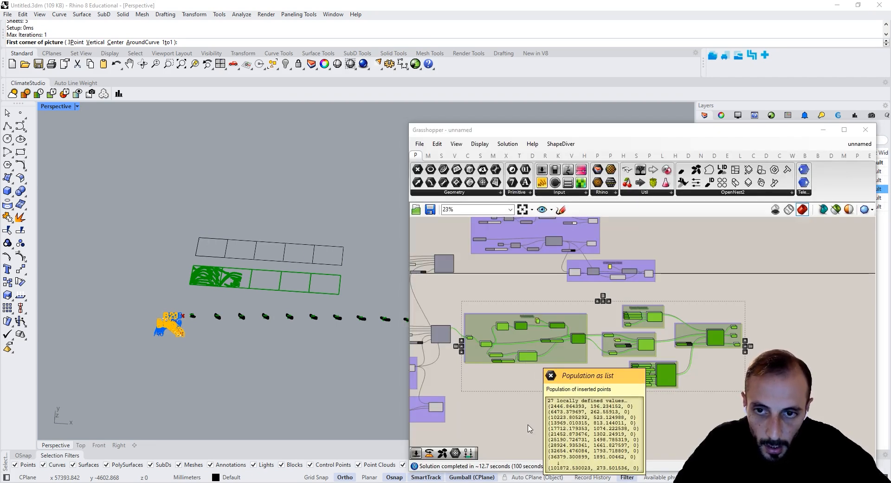
{"action": "scroll", "coordinate": [529, 404], "scroll_direction": "up", "scroll_amount": 5}
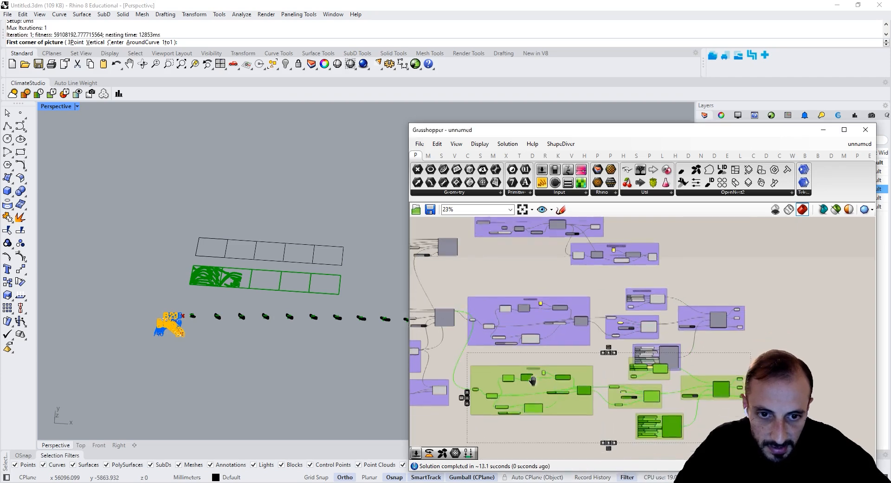
- Retitle the duplicated A Sections group as B Sections and change its label prefix panel to B
{"action": "double_click", "coordinate": [524, 425]}
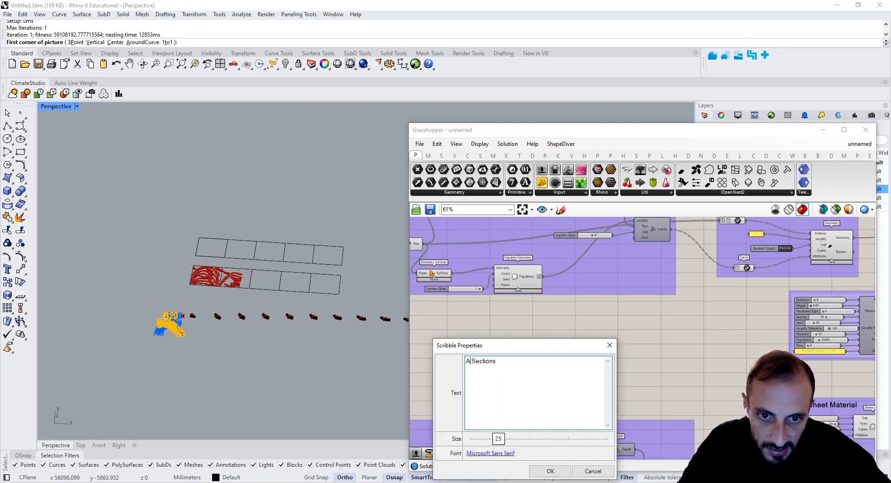
{"action": "left_click_drag", "start_coordinate": [470, 360], "coordinate": [465, 360]}
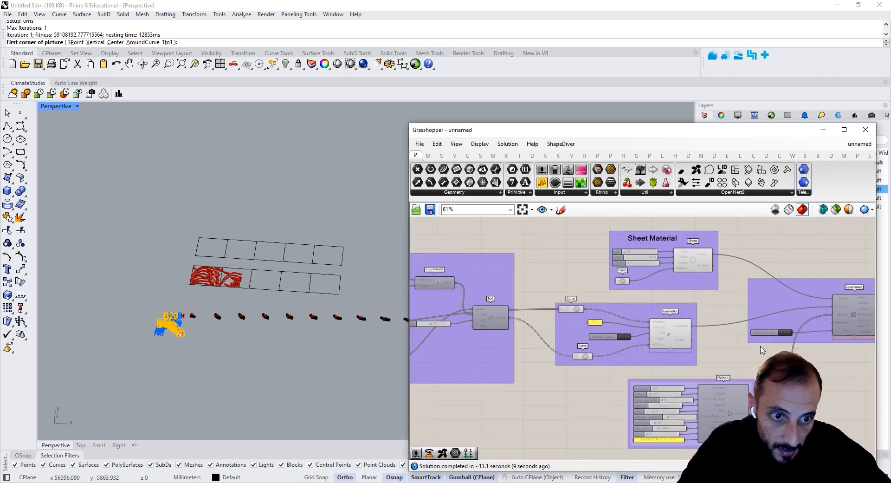
{"action": "scroll", "coordinate": [784, 336], "scroll_direction": "up", "scroll_amount": 1}
{"action": "right_click_drag", "start_coordinate": [661, 350], "coordinate": [566, 346]}
{"action": "scroll", "coordinate": [719, 351], "scroll_direction": "down", "scroll_amount": 4}
{"action": "scroll", "coordinate": [533, 325], "scroll_direction": "up", "scroll_amount": 4}
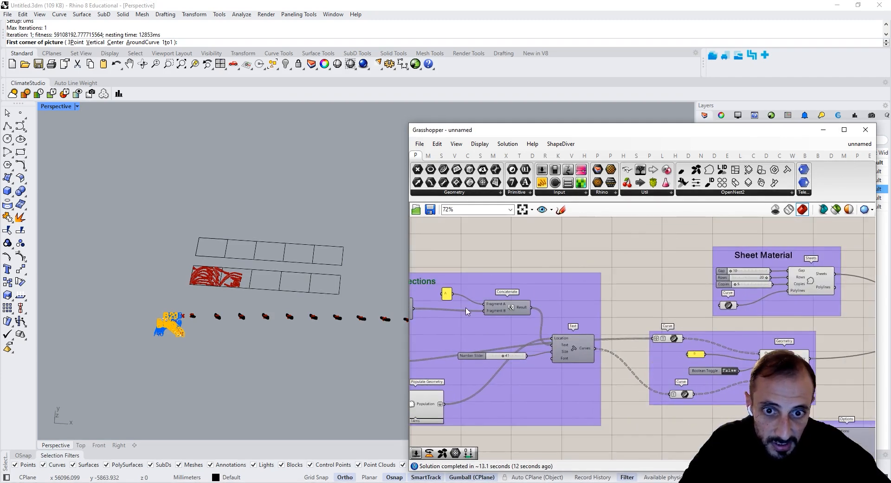
{"action": "scroll", "coordinate": [446, 295], "scroll_direction": "up", "scroll_amount": 2}
{"action": "double_click", "coordinate": [447, 294]}
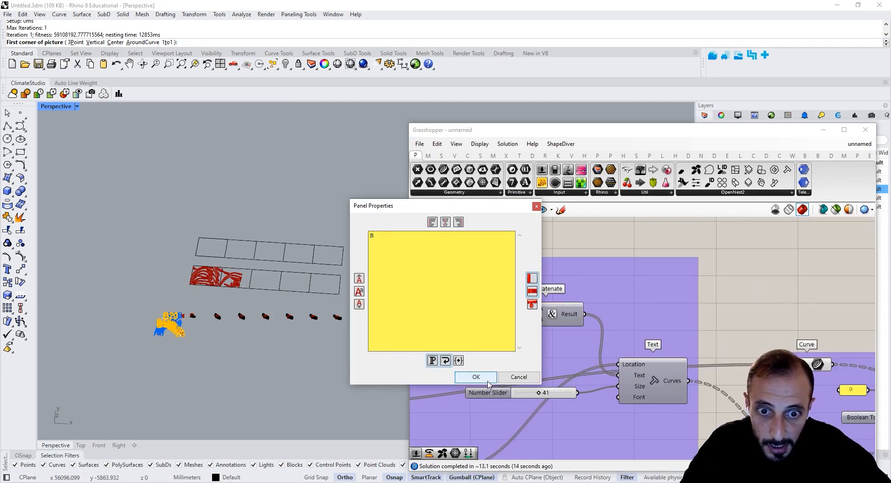
{"action": "left_click", "coordinate": [487, 380]}
{"action": "scroll", "coordinate": [561, 312], "scroll_direction": "down", "scroll_amount": 3}
{"action": "right_click_drag", "start_coordinate": [617, 320], "coordinate": [582, 319]}
{"action": "scroll", "coordinate": [701, 301], "scroll_direction": "up", "scroll_amount": 2}
{"action": "right_click", "coordinate": [662, 319]}
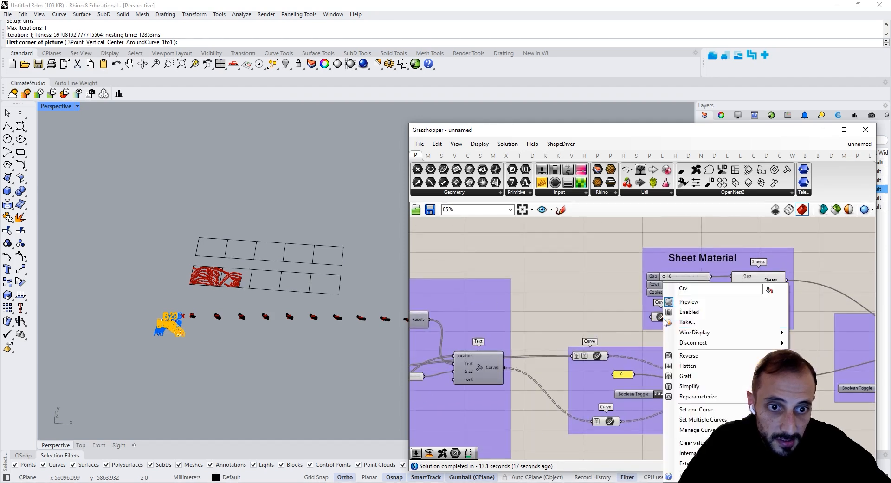
{"action": "left_click", "coordinate": [680, 409]}
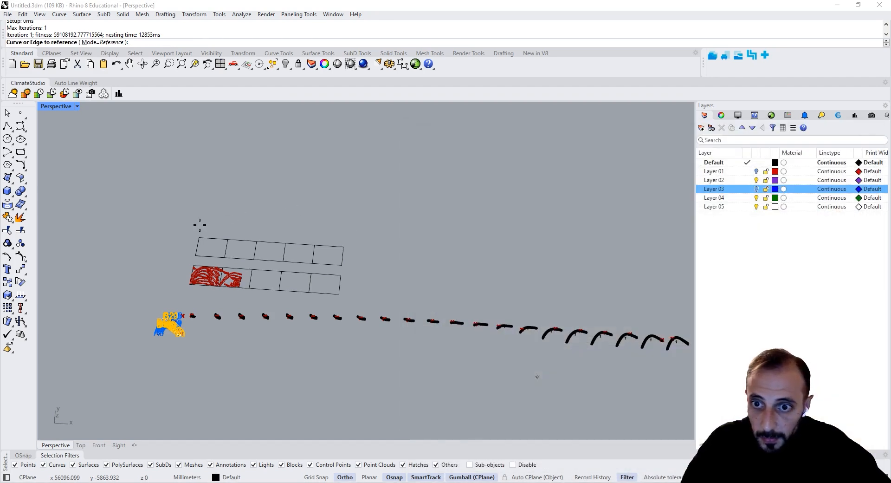
{"action": "key", "text": "Escape"}
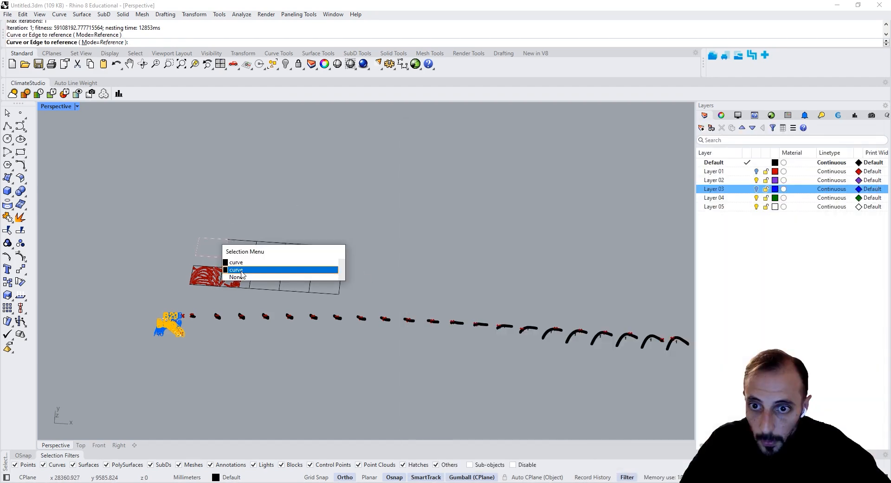
{"action": "left_click", "coordinate": [242, 269]}
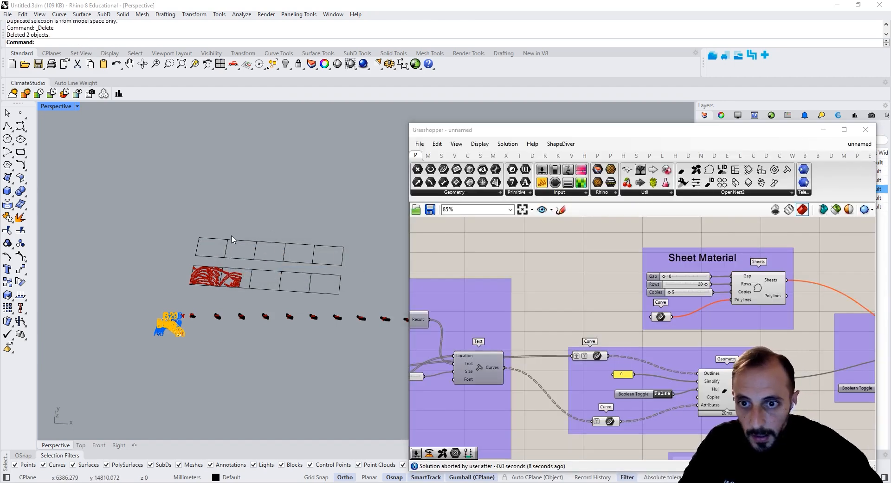
- Reference all five copied sheet rectangles in the curve parameter of the duplicated Sheet Material group
{"action": "left_click", "coordinate": [231, 240]}
{"action": "right_click", "coordinate": [664, 318]}
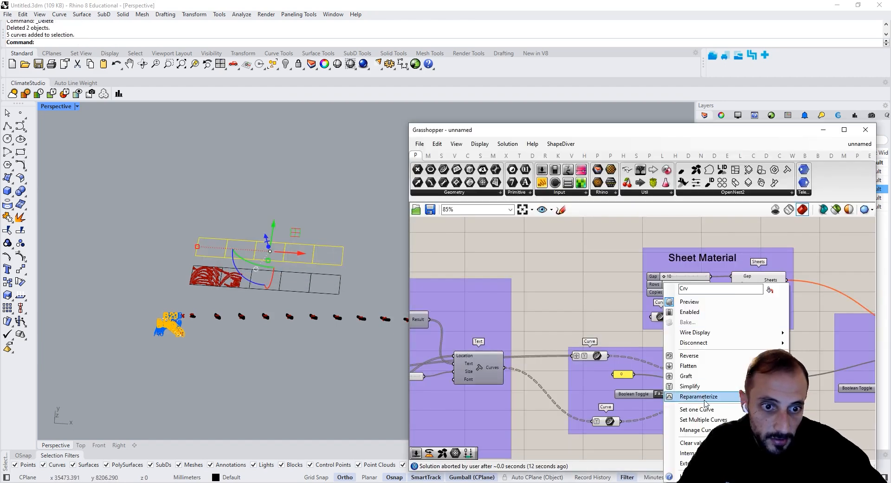
{"action": "left_click", "coordinate": [707, 420]}
- Connect the waffle component's Slices V output to the input curve parameter of the B Sections group
{"action": "right_click_drag", "start_coordinate": [751, 356], "coordinate": [615, 340]}
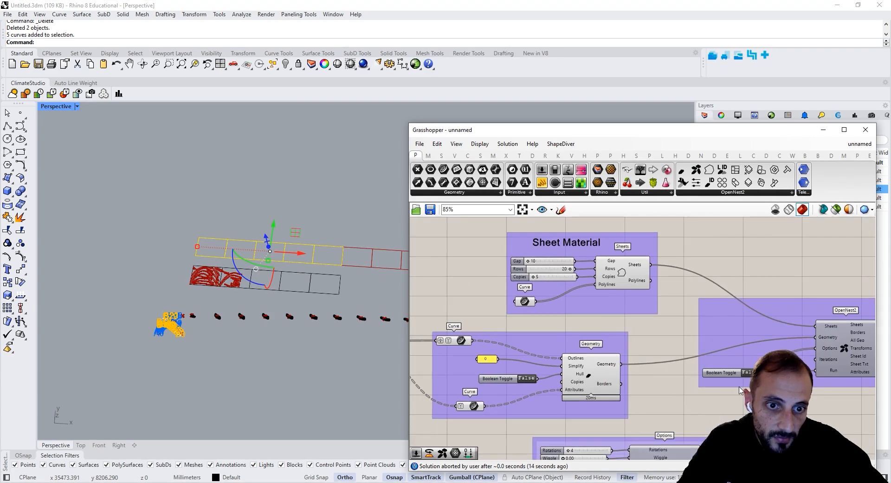
{"action": "scroll", "coordinate": [747, 373], "scroll_direction": "down", "scroll_amount": 5}
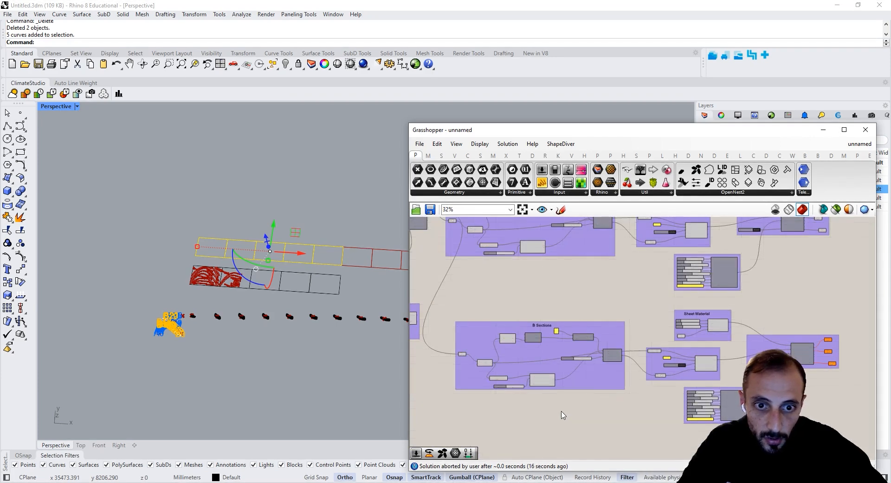
{"action": "scroll", "coordinate": [469, 324], "scroll_direction": "up", "scroll_amount": 5}
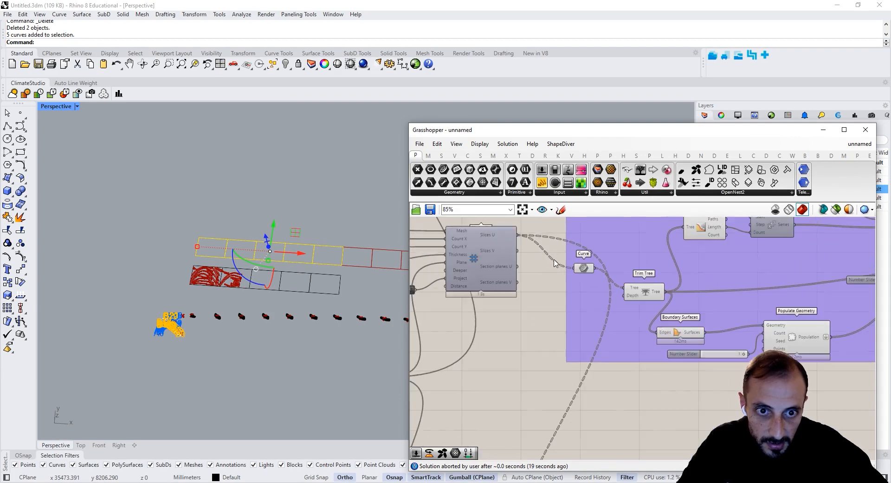
{"action": "scroll", "coordinate": [594, 243], "scroll_direction": "down", "scroll_amount": 3}
{"action": "left_click_drag", "start_coordinate": [584, 268], "coordinate": [614, 435]}
{"action": "scroll", "coordinate": [554, 248], "scroll_direction": "up", "scroll_amount": 3}
{"action": "scroll", "coordinate": [585, 225], "scroll_direction": "down", "scroll_amount": 3}
{"action": "scroll", "coordinate": [664, 375], "scroll_direction": "down", "scroll_amount": 4}
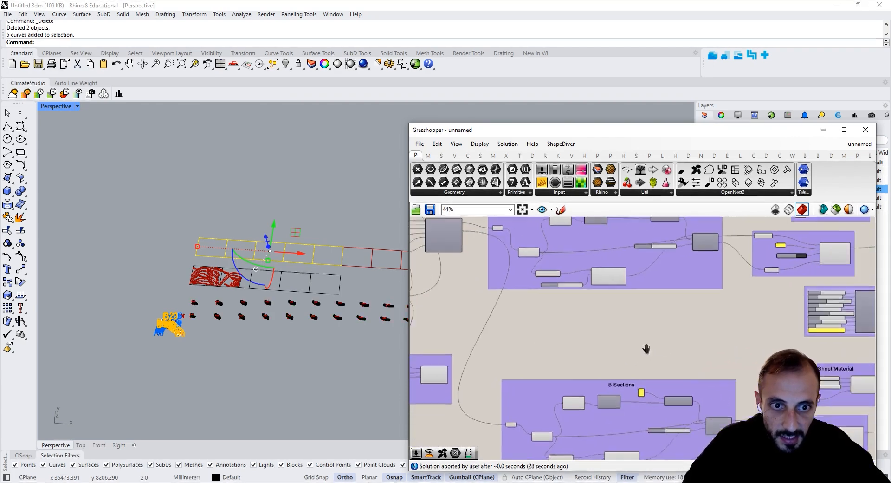
- Enclose the B Sections and its nesting groups in one outer group with a near-white colour
{"action": "left_click_drag", "start_coordinate": [803, 353], "coordinate": [539, 444]}
{"action": "key", "text": "ctrl+g"}
{"action": "right_click", "coordinate": [581, 441]}
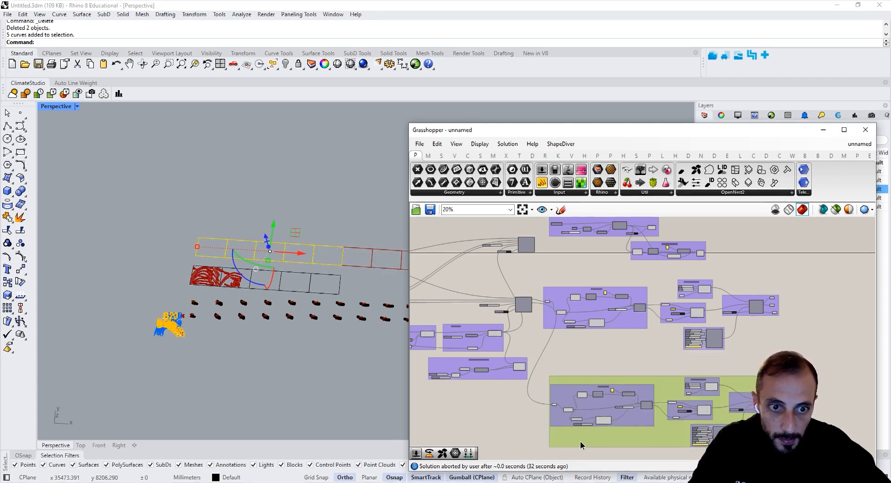
{"action": "mouse_move", "coordinate": [690, 468]}
{"action": "left_click", "coordinate": [589, 342]}
- Enclose the A Sections and its nesting groups in one outer group coloured green
{"action": "left_click_drag", "start_coordinate": [792, 266], "coordinate": [535, 350]}
{"action": "key", "text": "ctrl+g"}
{"action": "right_click", "coordinate": [569, 343]}
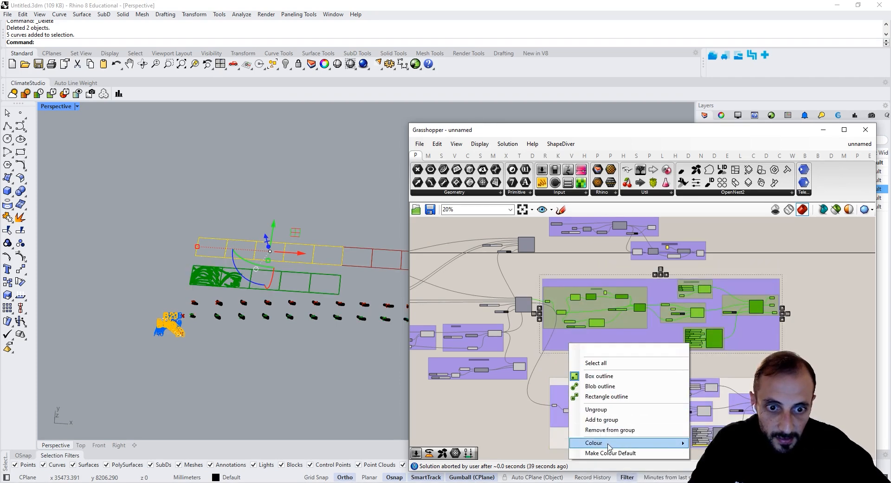
{"action": "mouse_move", "coordinate": [608, 444]}
{"action": "left_click_drag", "start_coordinate": [564, 303], "coordinate": [574, 304]}
- Title the near-white outer group "B Sections Nesting" with a large scribble above it
{"action": "scroll", "coordinate": [477, 348], "scroll_direction": "up", "scroll_amount": 1}
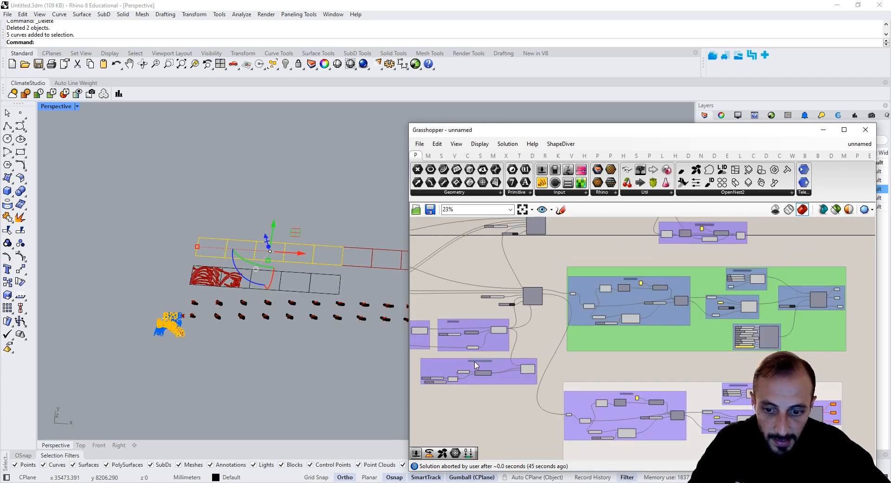
{"action": "double_click", "coordinate": [477, 365]}
{"action": "type", "text": "B Sectio"}
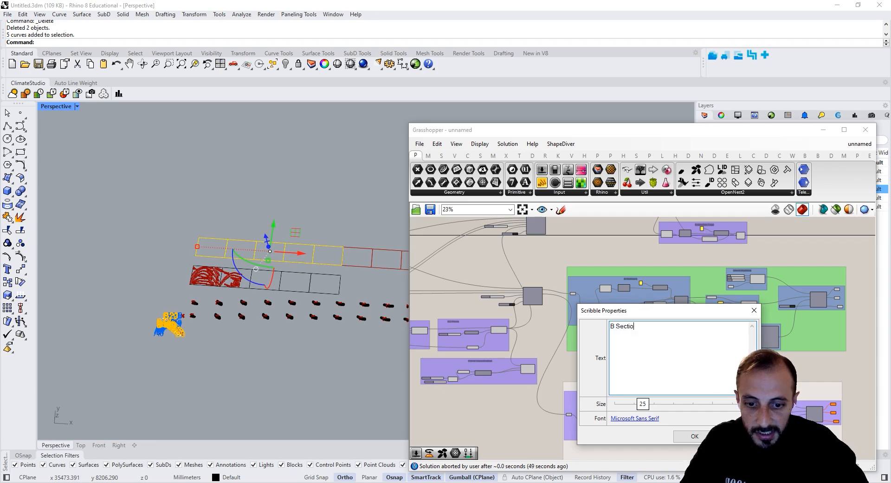
{"action": "type", "text": "ns Nestin"}
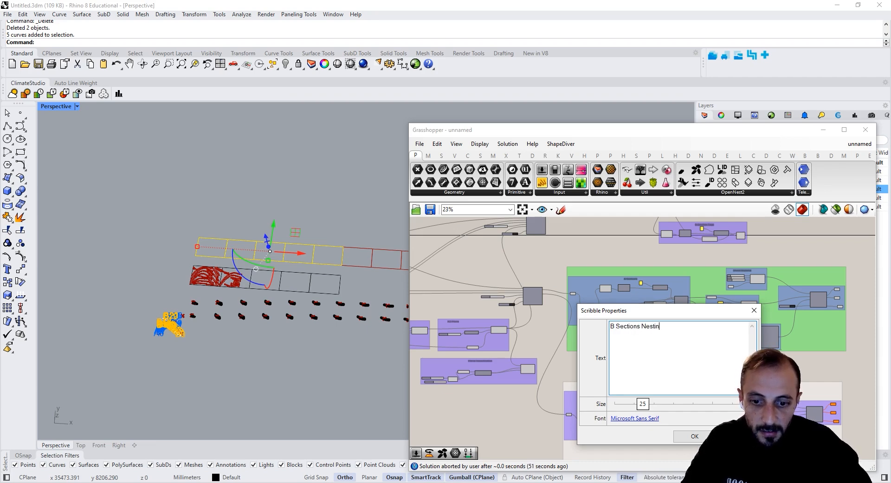
{"action": "type", "text": "g"}
{"action": "left_click", "coordinate": [694, 436]}
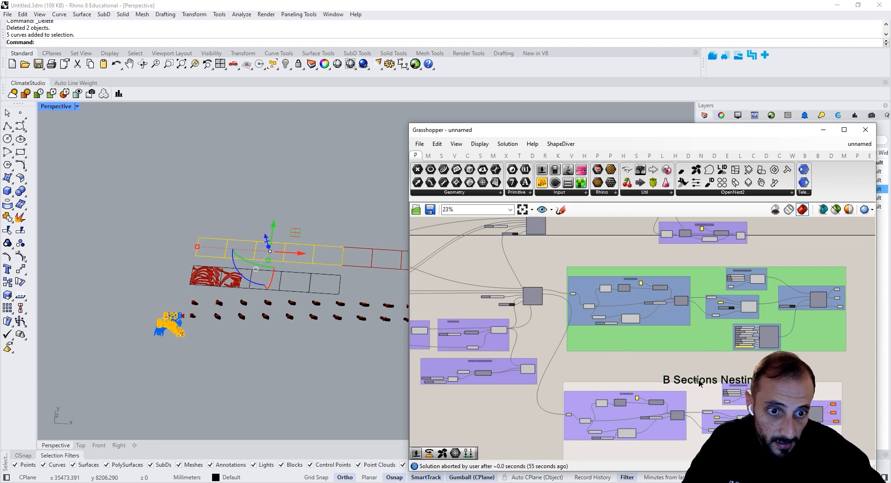
- Add a copy of the large title to the green outer group and reword it as "A Sections Nesting"
{"action": "right_click", "coordinate": [691, 276]}
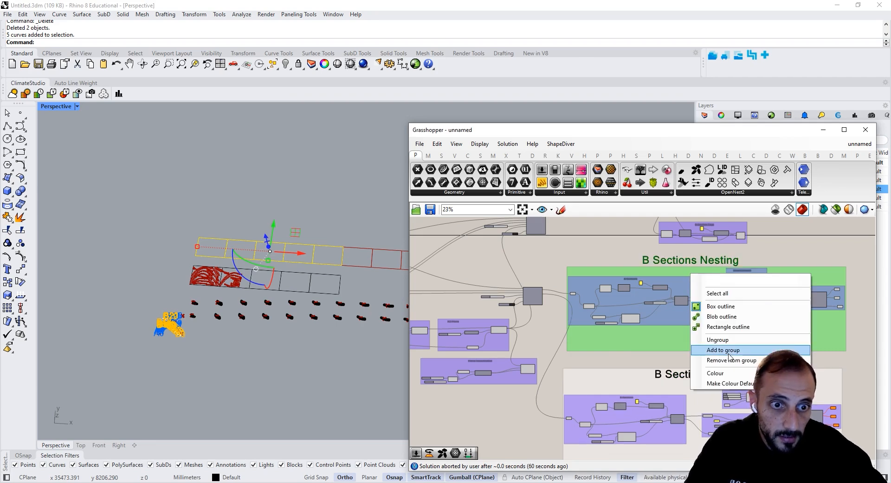
{"action": "left_click", "coordinate": [727, 350]}
{"action": "double_click", "coordinate": [635, 248]}
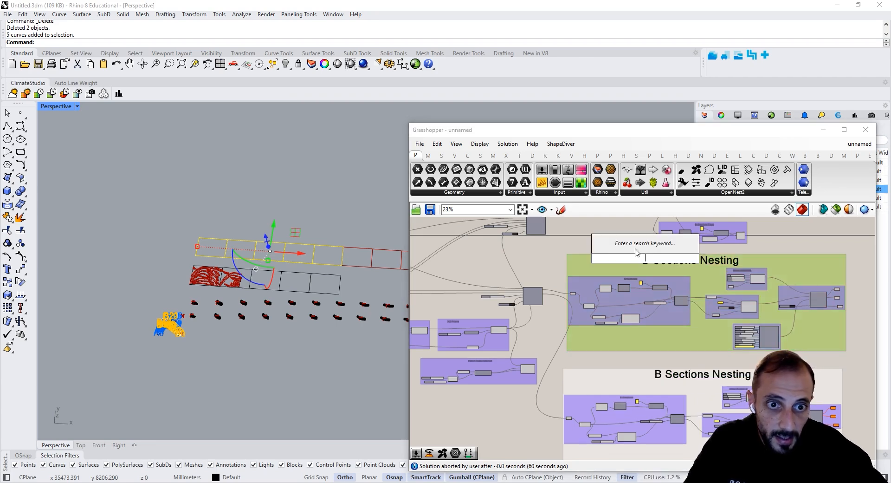
{"action": "scroll", "coordinate": [673, 297], "scroll_direction": "up", "scroll_amount": 3}
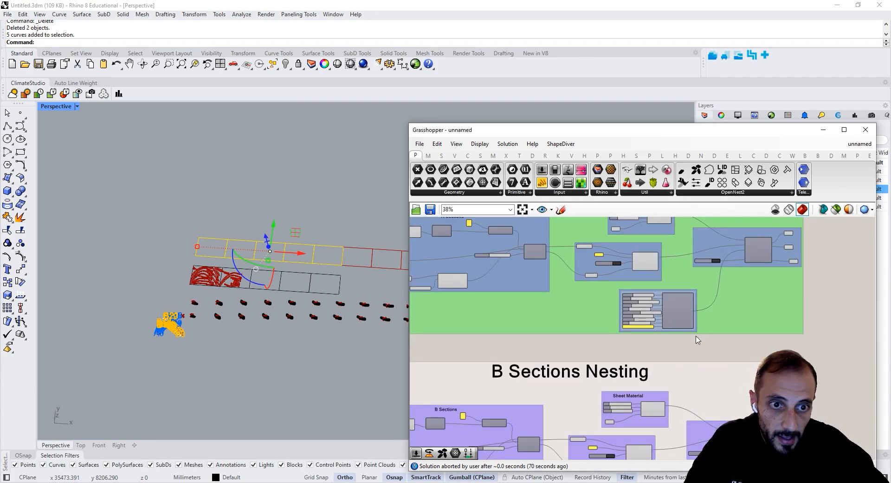
- Reference only the first copied sheet rectangle in the Sheet Material curve parameter of the B Sections Nesting group
{"action": "left_click_drag", "start_coordinate": [492, 136], "coordinate": [546, 138]}
{"action": "scroll", "coordinate": [610, 359], "scroll_direction": "up", "scroll_amount": 3}
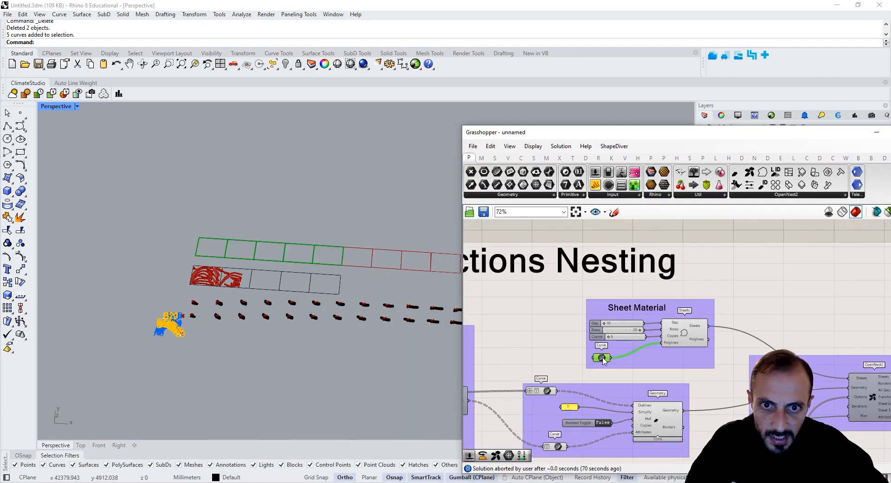
{"action": "left_click", "coordinate": [686, 337]}
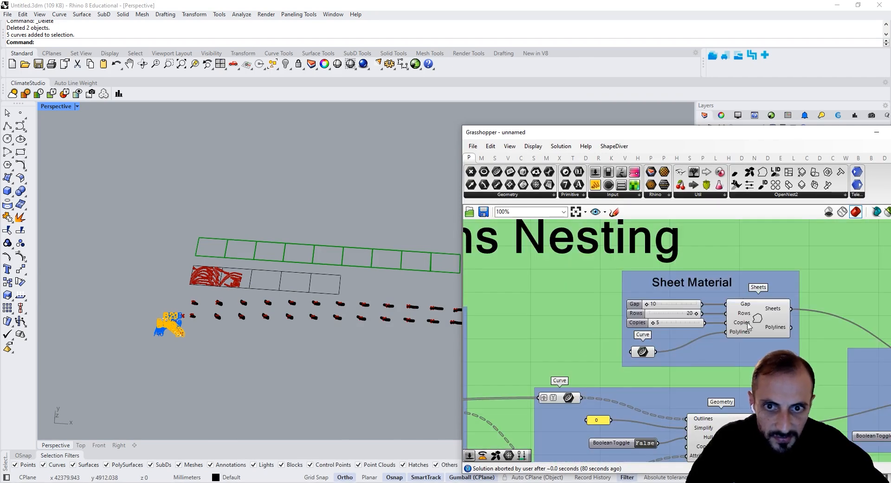
{"action": "scroll", "coordinate": [748, 325], "scroll_direction": "down", "scroll_amount": 6}
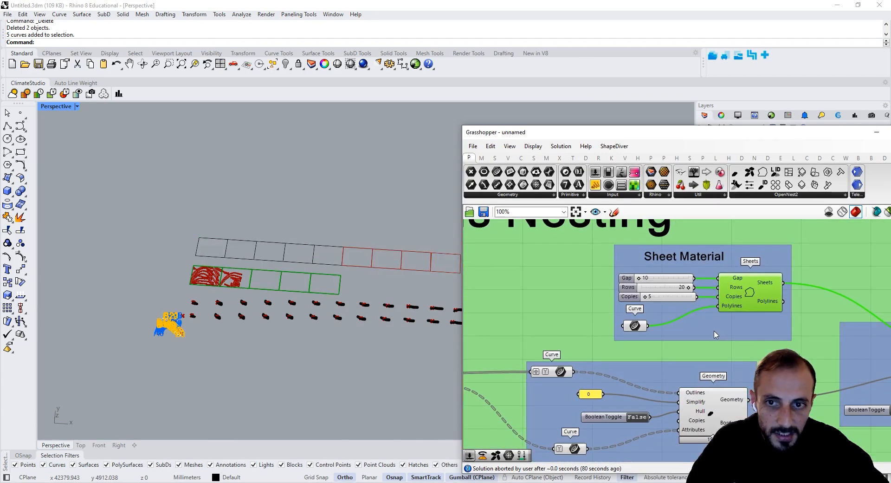
{"action": "scroll", "coordinate": [281, 253], "scroll_direction": "up", "scroll_amount": 5}
{"action": "left_click", "coordinate": [125, 220]}
{"action": "scroll", "coordinate": [638, 376], "scroll_direction": "up", "scroll_amount": 4}
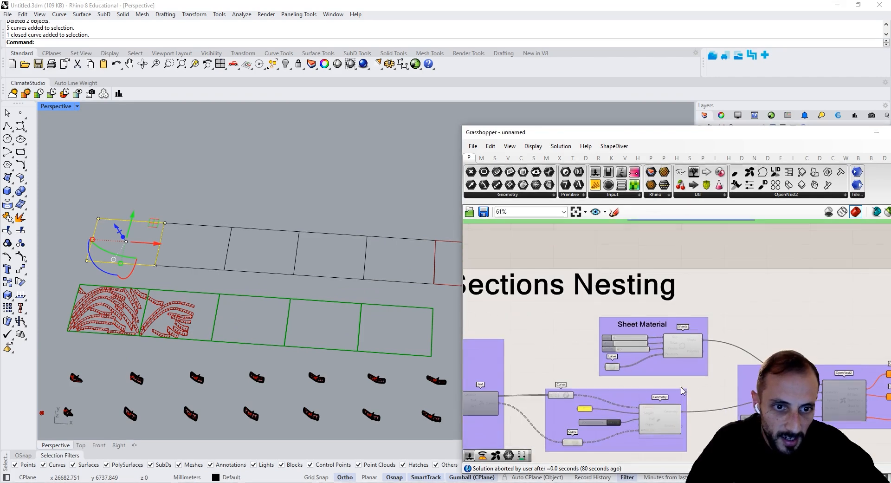
{"action": "right_click", "coordinate": [611, 366]}
{"action": "left_click", "coordinate": [640, 411]}
- Delete the other four copied sheet rectangles in Rhino, keeping only the first one of that row
{"action": "right_click_drag", "start_coordinate": [339, 224], "coordinate": [374, 225]}
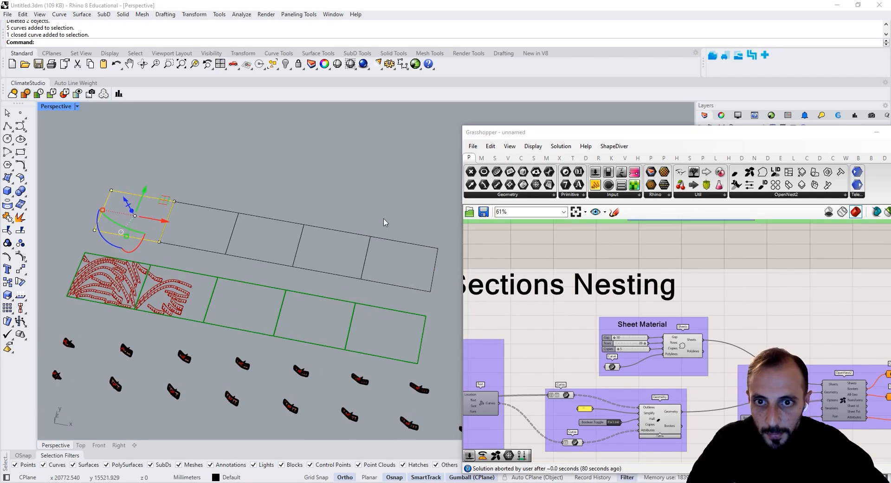
{"action": "left_click_drag", "start_coordinate": [384, 214], "coordinate": [232, 247]}
{"action": "key", "text": "Delete"}
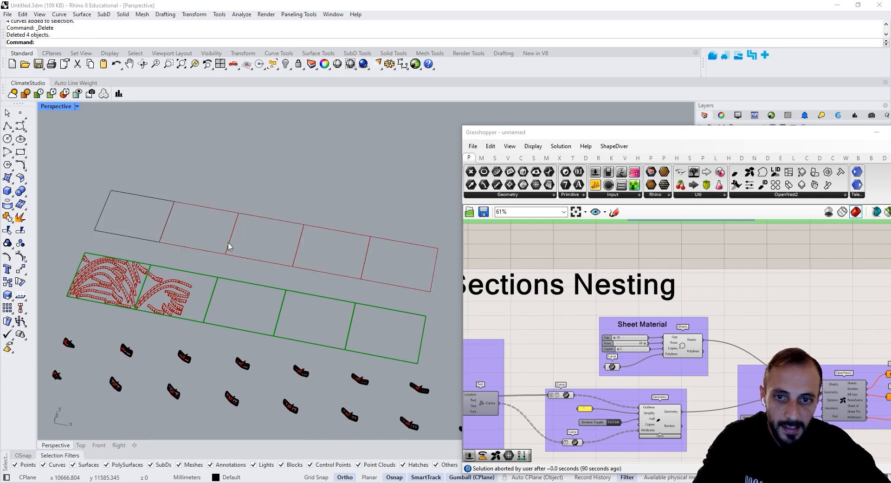
- Rename Layer 01 as "A Sections 3D" and Layer 03 as "B Sections 3D" in Rhino
{"action": "left_click_drag", "start_coordinate": [572, 135], "coordinate": [377, 106]}
{"action": "scroll", "coordinate": [550, 350], "scroll_direction": "down", "scroll_amount": 5}
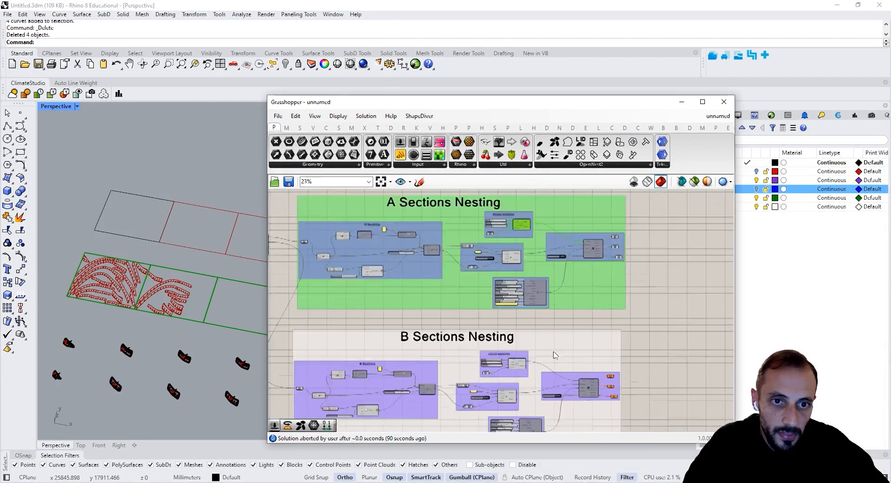
{"action": "left_click_drag", "start_coordinate": [645, 110], "coordinate": [749, 283]}
{"action": "scroll", "coordinate": [523, 173], "scroll_direction": "down", "scroll_amount": 5}
{"action": "scroll", "coordinate": [416, 237], "scroll_direction": "up", "scroll_amount": 8}
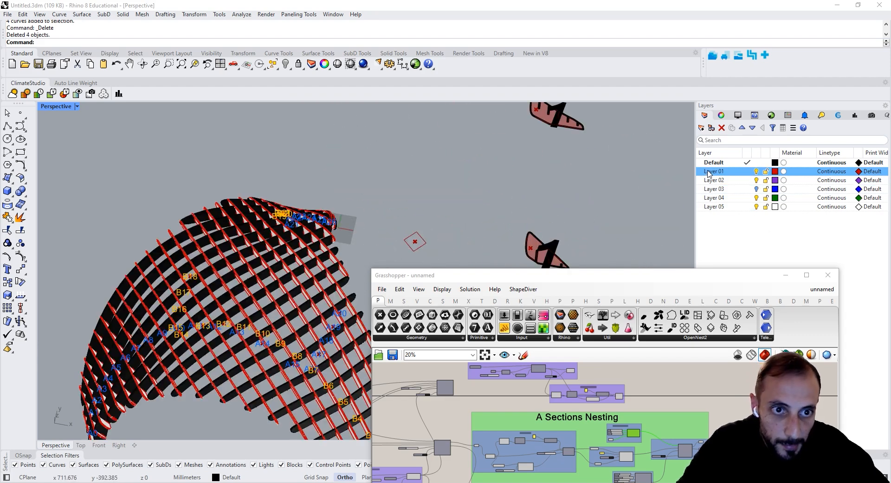
{"action": "double_click", "coordinate": [708, 171]}
{"action": "type", "text": "A Sectio"}
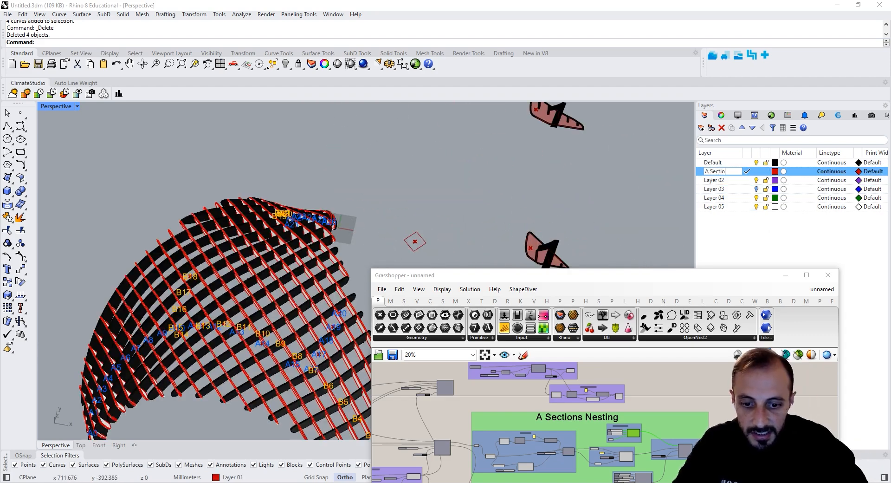
{"action": "type", "text": "ns 3D"}
{"action": "double_click", "coordinate": [713, 189]}
{"action": "type", "text": "B"}
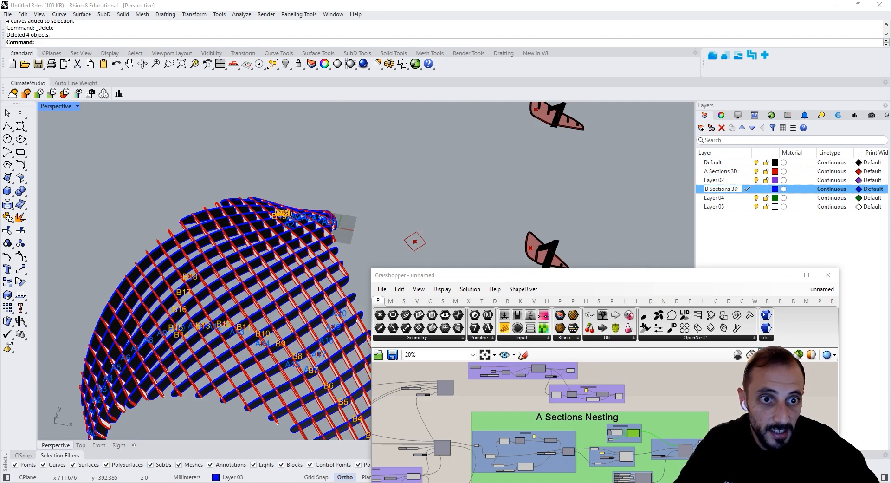
- Rename Layer 04 as "Cut" and Layer 05 as "Engrave"
{"action": "left_click", "coordinate": [717, 198]}
{"action": "left_click", "coordinate": [717, 198]}
{"action": "type", "text": "Cut"}
{"action": "key", "text": "Tab"}
{"action": "type", "text": "Eng"}
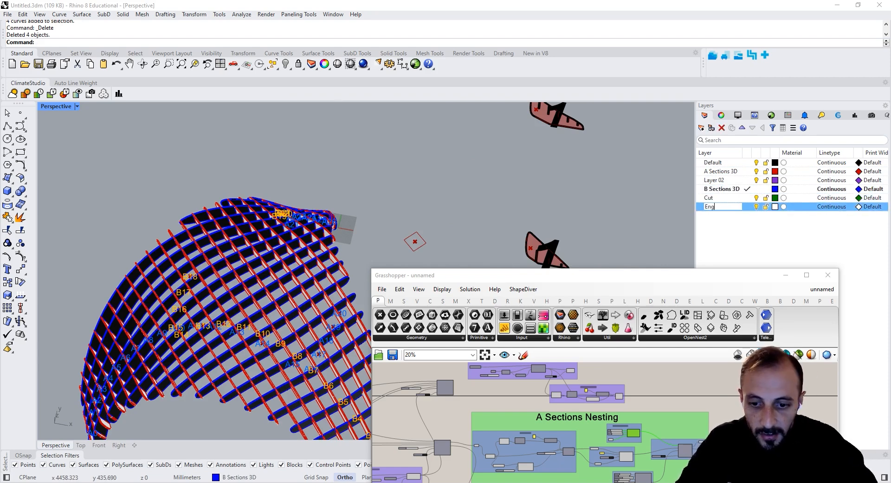
- Feed the first output Curve of A Sections Nesting from OpenNest2's Sheets output and bake it to the Default layer
{"action": "left_click_drag", "start_coordinate": [680, 277], "coordinate": [464, 125]}
{"action": "scroll", "coordinate": [498, 283], "scroll_direction": "up", "scroll_amount": 6}
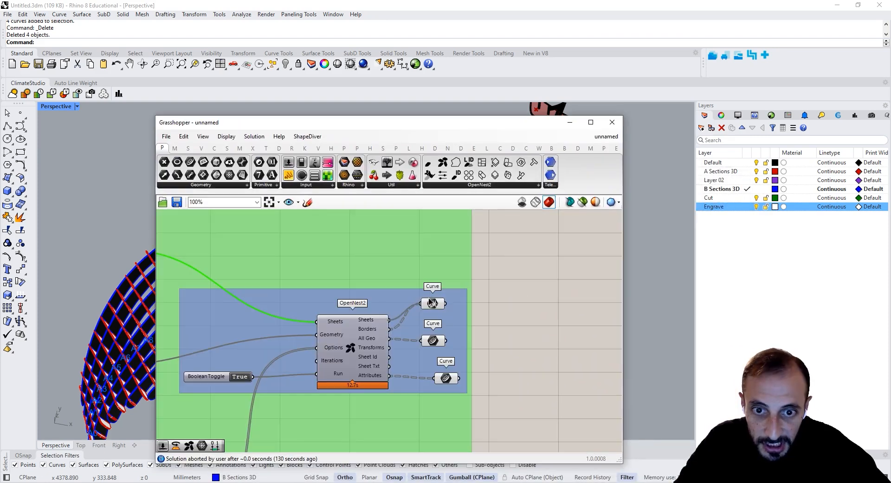
{"action": "right_click", "coordinate": [432, 304]}
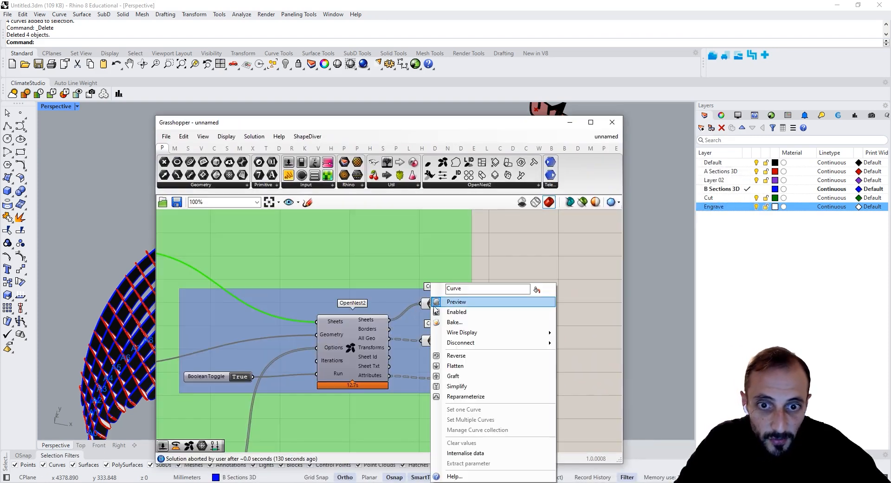
{"action": "left_click", "coordinate": [453, 324]}
{"action": "left_click", "coordinate": [444, 241]}
{"action": "left_click", "coordinate": [462, 422]}
- Bake the All Geo curves of A Sections Nesting to the Cut layer
{"action": "left_click_drag", "start_coordinate": [380, 125], "coordinate": [663, 148]}
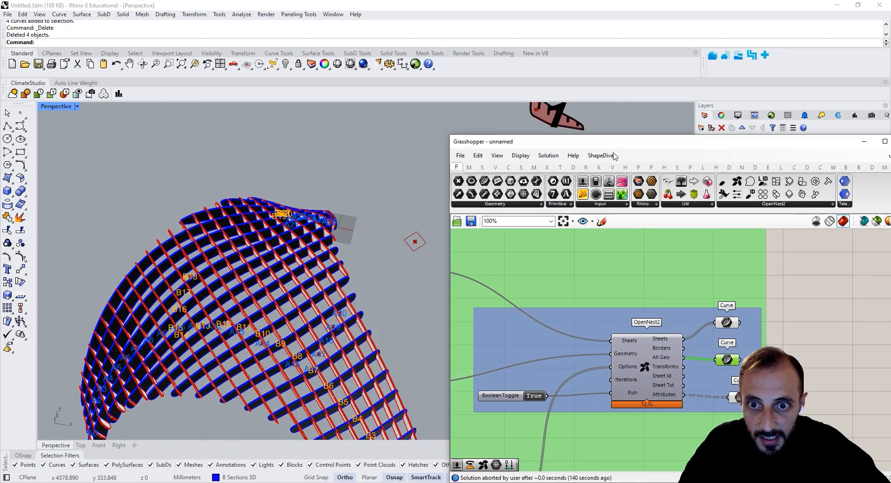
{"action": "right_click_drag", "start_coordinate": [373, 187], "coordinate": [191, 192], "text": "shift"}
{"action": "scroll", "coordinate": [191, 192], "scroll_direction": "down", "scroll_amount": 10}
{"action": "right_click_drag", "start_coordinate": [327, 203], "coordinate": [297, 362], "text": "shift"}
{"action": "scroll", "coordinate": [297, 297], "scroll_direction": "up", "scroll_amount": 7}
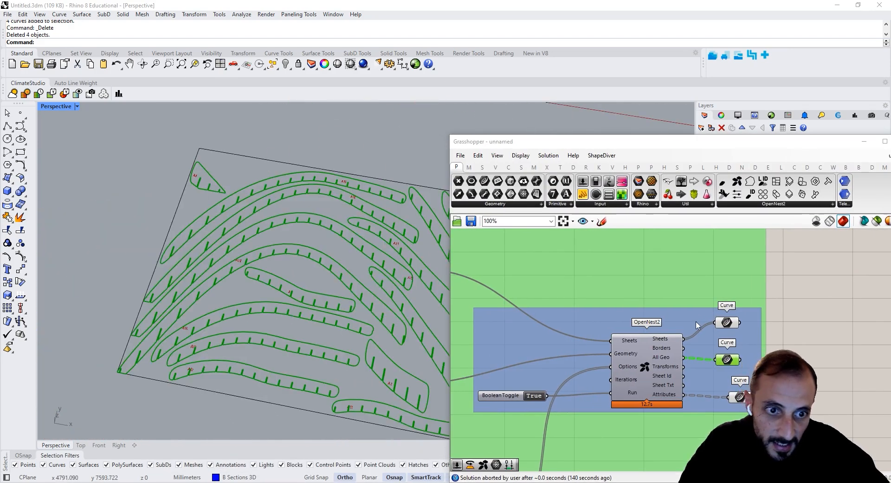
{"action": "right_click", "coordinate": [726, 365]}
{"action": "left_click", "coordinate": [745, 320]}
{"action": "left_click", "coordinate": [732, 273]}
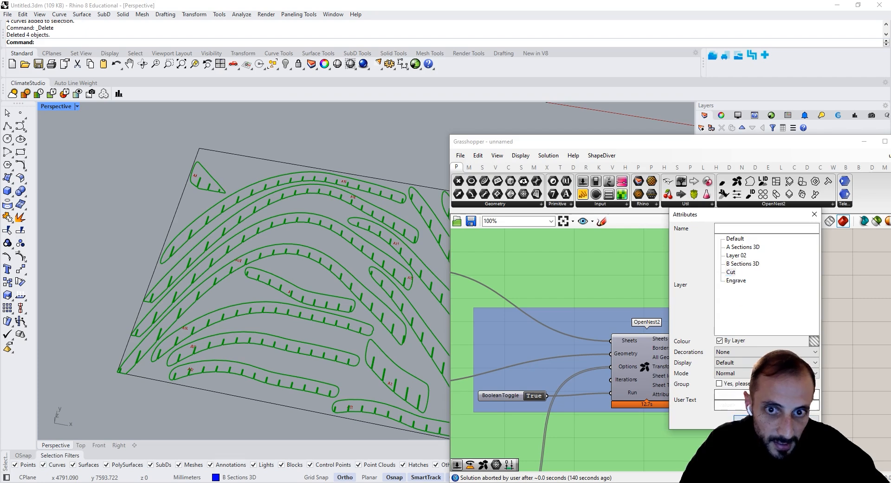
{"action": "left_click", "coordinate": [748, 420]}
- Bake the Attributes curves of A Sections Nesting to the Engrave layer
{"action": "right_click", "coordinate": [738, 322]}
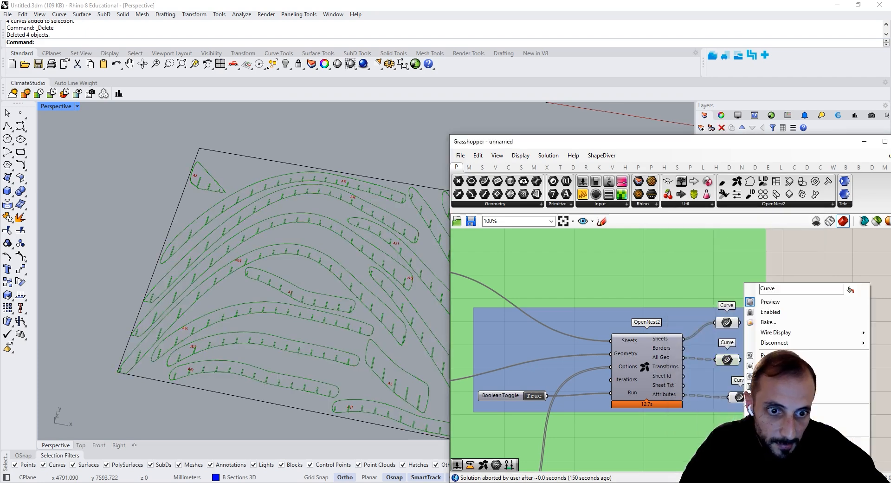
{"action": "left_click", "coordinate": [766, 322]}
{"action": "left_click", "coordinate": [747, 281]}
{"action": "left_click", "coordinate": [747, 420]}
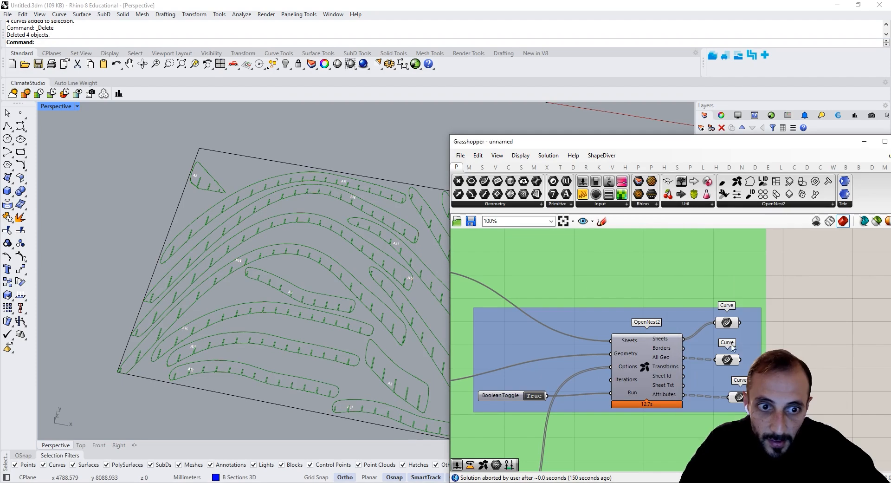
- Turn off the preview of the three output Curve parameters in A Sections Nesting
{"action": "left_click_drag", "start_coordinate": [805, 291], "coordinate": [709, 418]}
{"action": "right_click", "coordinate": [818, 309]}
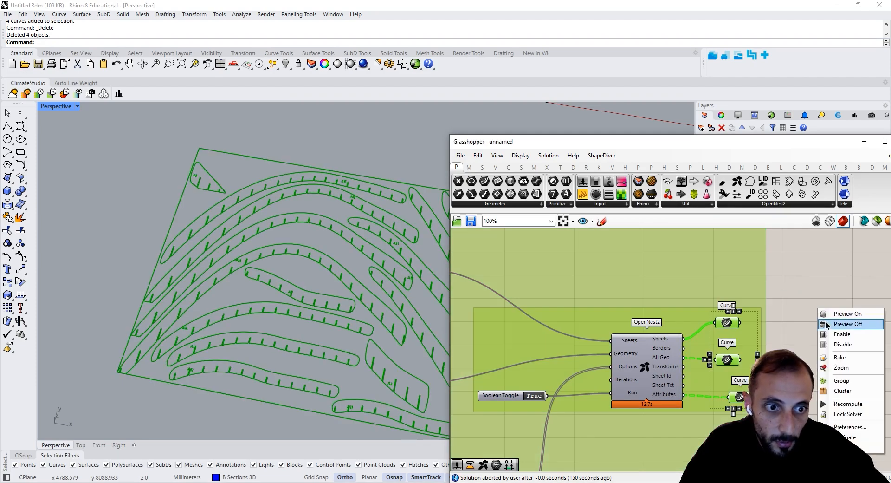
{"action": "left_click", "coordinate": [826, 324]}
{"action": "left_click", "coordinate": [824, 320]}
- Run the OpenNest2 component of B Sections Nesting by setting its Boolean Toggle to True, and inspect the nested B sections
{"action": "scroll", "coordinate": [421, 249], "scroll_direction": "up", "scroll_amount": 5}
{"action": "scroll", "coordinate": [421, 248], "scroll_direction": "down", "scroll_amount": 5}
{"action": "right_click_drag", "start_coordinate": [652, 401], "coordinate": [645, 333]}
{"action": "scroll", "coordinate": [646, 336], "scroll_direction": "down", "scroll_amount": 8}
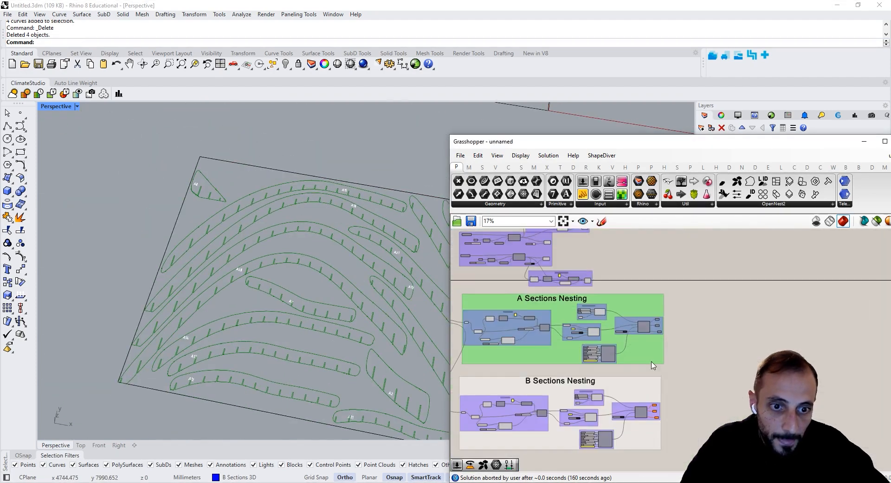
{"action": "right_click_drag", "start_coordinate": [627, 412], "coordinate": [626, 372]}
{"action": "scroll", "coordinate": [625, 372], "scroll_direction": "up", "scroll_amount": 8}
{"action": "double_click", "coordinate": [621, 378]}
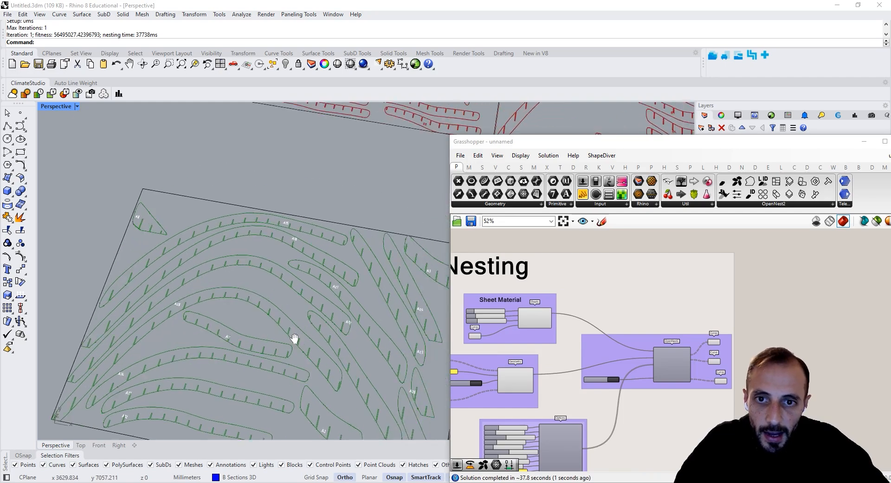
{"action": "scroll", "coordinate": [295, 338], "scroll_direction": "down", "scroll_amount": 3}
{"action": "scroll", "coordinate": [235, 185], "scroll_direction": "up", "scroll_amount": 5}
{"action": "scroll", "coordinate": [235, 185], "scroll_direction": "up", "scroll_amount": 4}
{"action": "scroll", "coordinate": [231, 180], "scroll_direction": "down", "scroll_amount": 8}
{"action": "scroll", "coordinate": [342, 266], "scroll_direction": "up", "scroll_amount": 8}
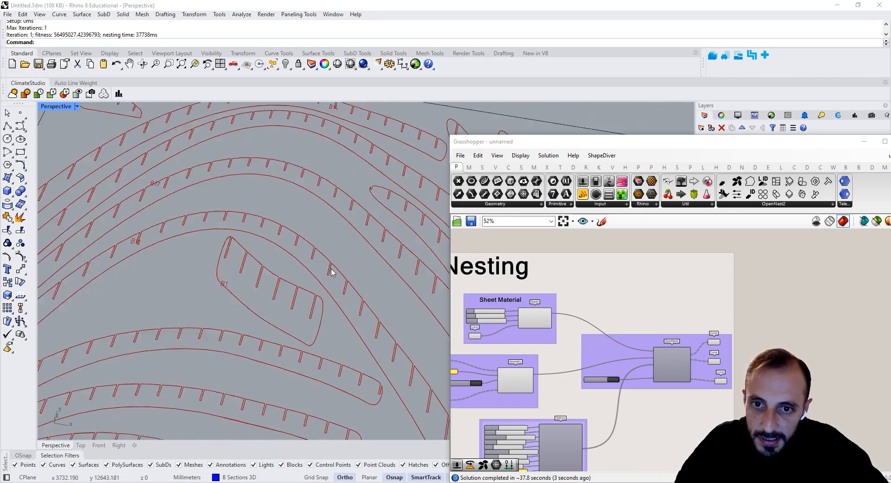
- Try to bake the Borders curves of B Sections Nesting to the Cut layer, and undo that bake
{"action": "scroll", "coordinate": [683, 362], "scroll_direction": "up", "scroll_amount": 4}
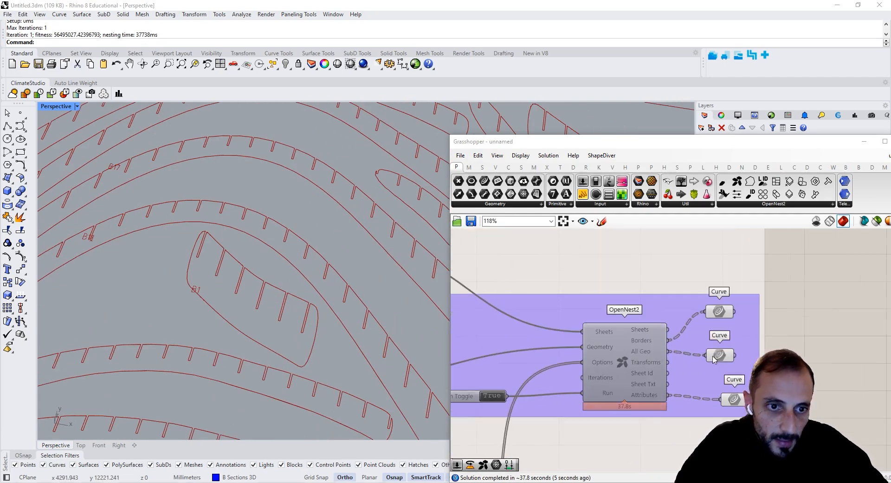
{"action": "left_click", "coordinate": [719, 313]}
{"action": "right_click", "coordinate": [722, 318]}
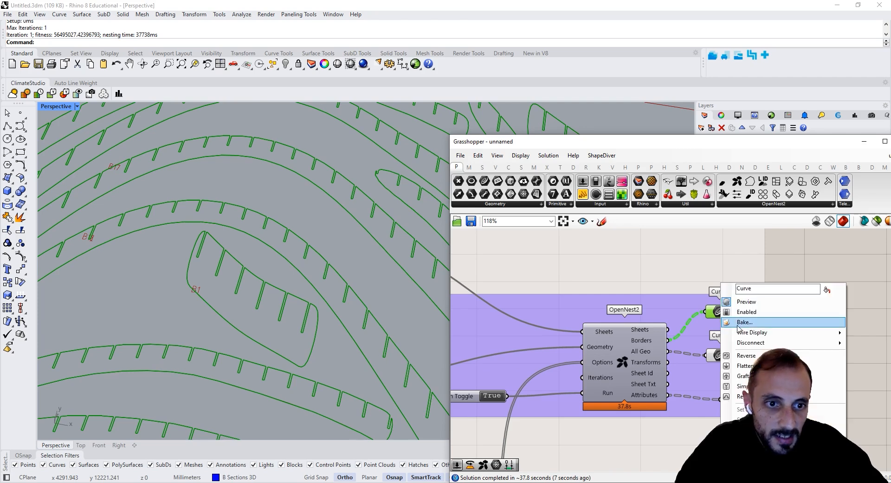
{"action": "left_click", "coordinate": [742, 321]}
{"action": "left_click", "coordinate": [724, 278]}
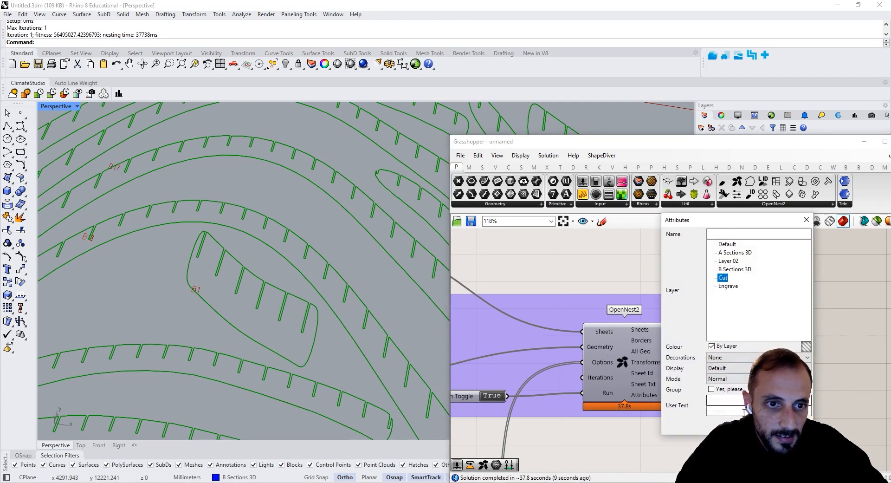
{"action": "key", "text": "Return"}
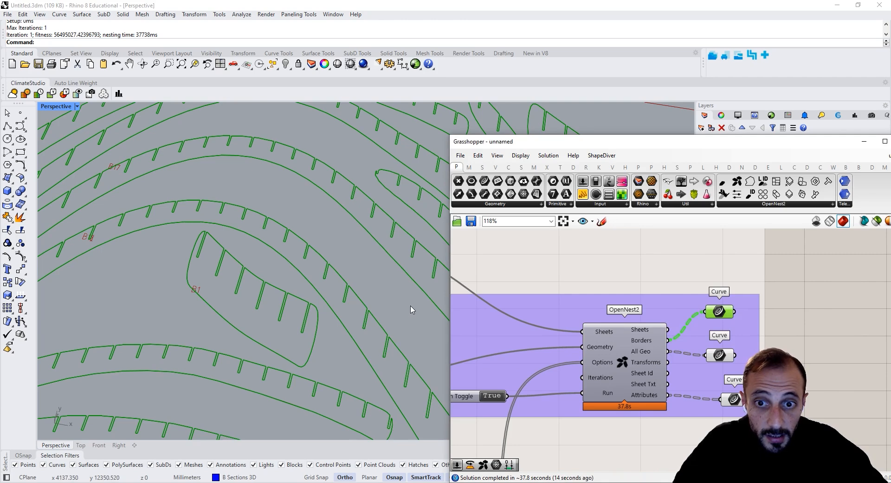
{"action": "key", "text": "ctrl+z"}
- Connect OpenNest2's Sheets output to the first output Curve of B Sections Nesting and bake it to the Default layer
{"action": "left_click_drag", "start_coordinate": [667, 329], "coordinate": [690, 324]}
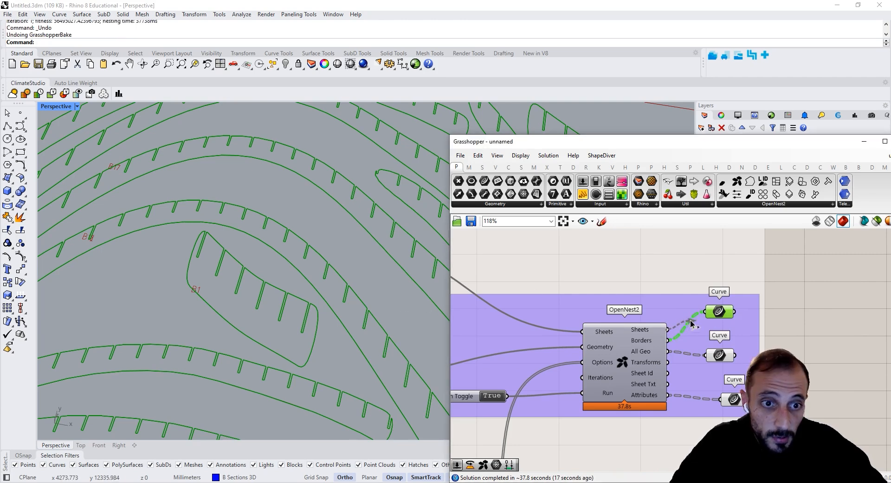
{"action": "right_click", "coordinate": [717, 318]}
{"action": "left_click", "coordinate": [747, 324]}
{"action": "left_click", "coordinate": [721, 241]}
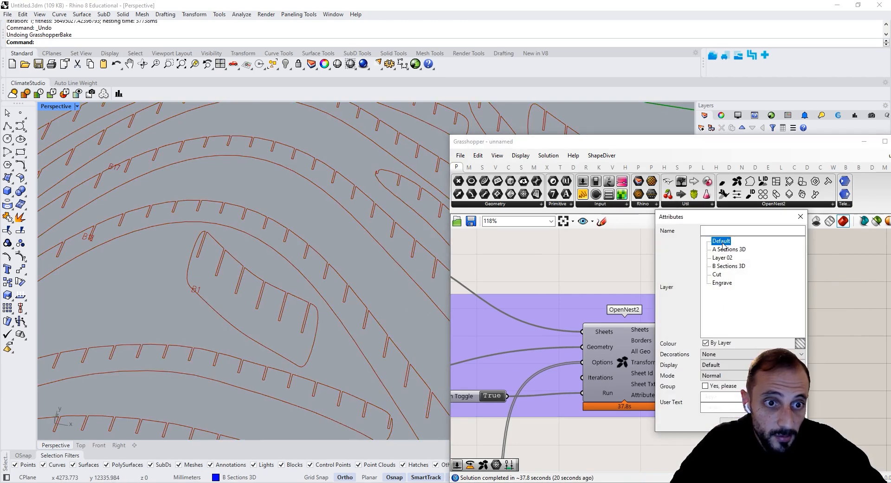
{"action": "left_click", "coordinate": [738, 418]}
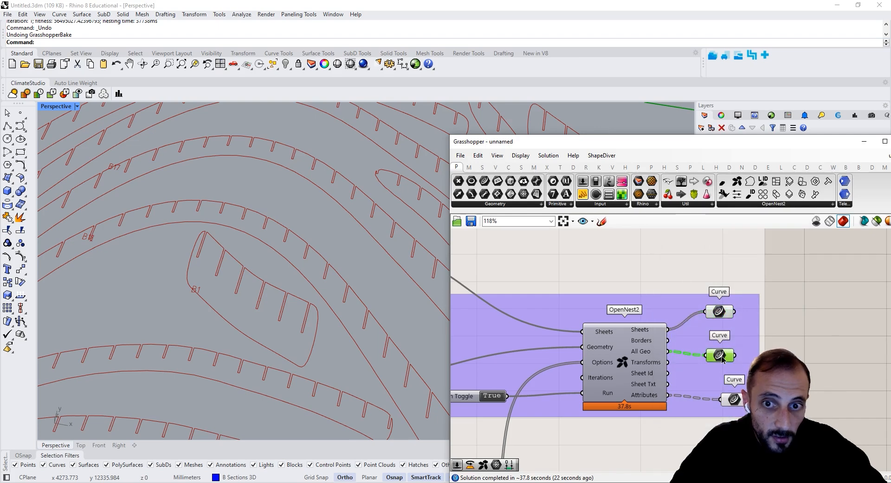
- Bake the All Geo curves of B Sections Nesting to the Cut layer and the Attributes curves to the Engrave layer
{"action": "right_click", "coordinate": [721, 357]}
{"action": "left_click", "coordinate": [745, 322]}
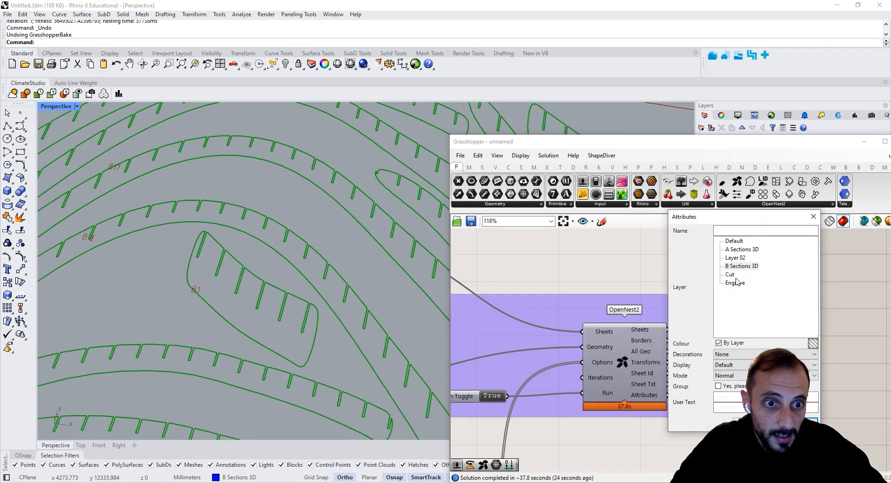
{"action": "left_click", "coordinate": [742, 409]}
{"action": "right_click", "coordinate": [728, 398]}
{"action": "left_click", "coordinate": [759, 322]}
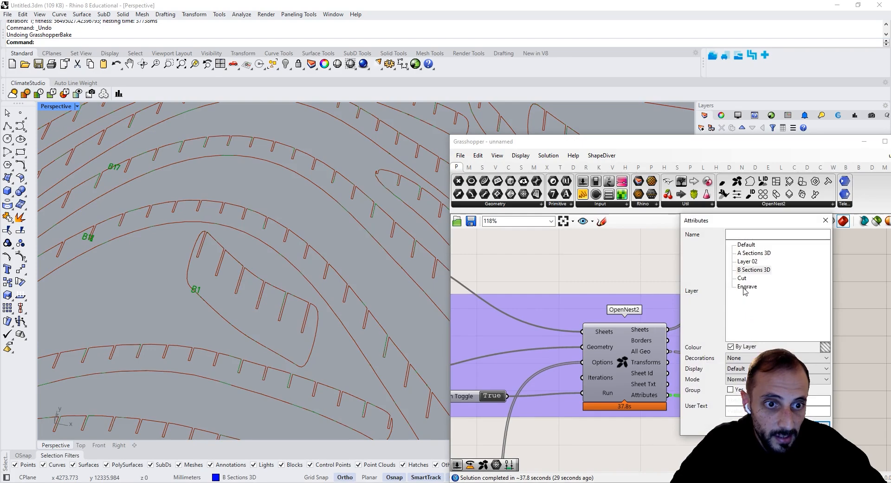
{"action": "left_click", "coordinate": [747, 287]}
{"action": "left_click", "coordinate": [742, 420]}
- Examine the baked A and B nesting sheets and the 3D section model in the perspective view
{"action": "scroll", "coordinate": [251, 283], "scroll_direction": "down", "scroll_amount": 18}
{"action": "right_click_drag", "start_coordinate": [251, 297], "coordinate": [257, 267], "text": "shift"}
{"action": "left_click_drag", "start_coordinate": [626, 141], "coordinate": [659, 389]}
{"action": "right_click_drag", "start_coordinate": [195, 298], "coordinate": [223, 253], "text": "shift"}
{"action": "scroll", "coordinate": [162, 238], "scroll_direction": "up", "scroll_amount": 10}
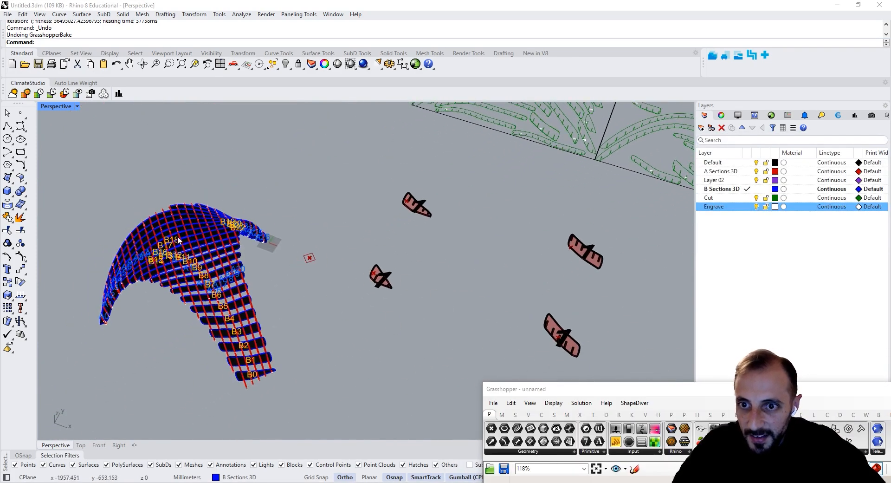
{"action": "right_click_drag", "start_coordinate": [183, 200], "coordinate": [218, 250], "text": "shift"}
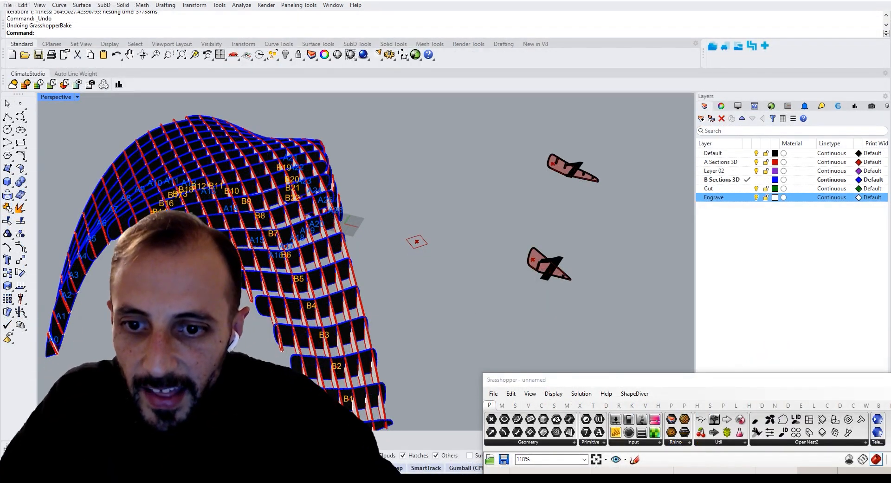
{"action": "right_click_drag", "start_coordinate": [589, 264], "coordinate": [398, 215]}
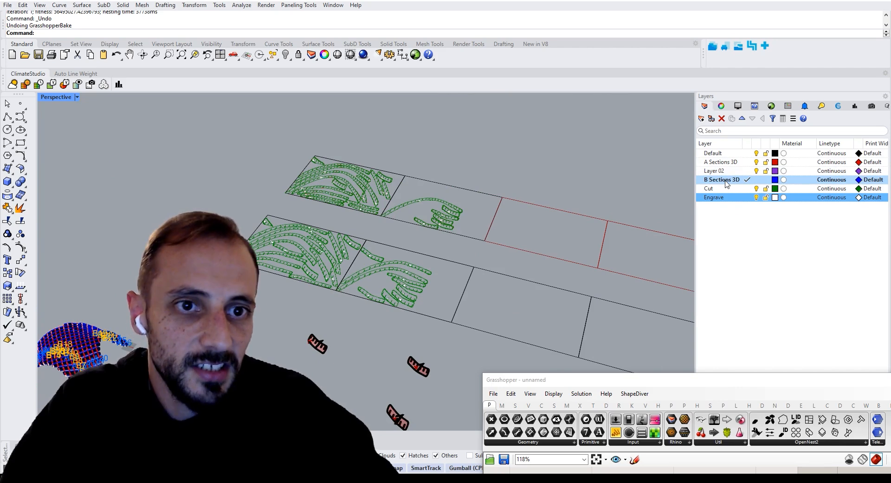
{"action": "right_click_drag", "start_coordinate": [378, 321], "coordinate": [385, 259]}
{"action": "left_click_drag", "start_coordinate": [549, 382], "coordinate": [398, 179]}
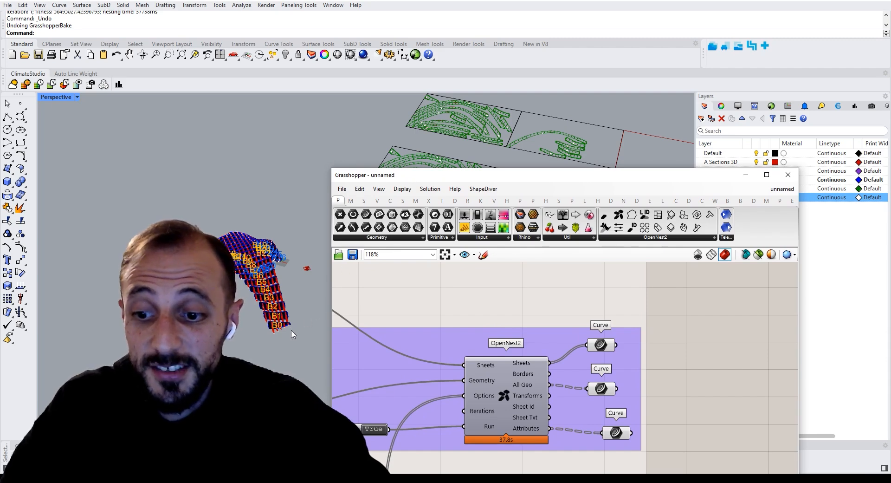
{"action": "scroll", "coordinate": [269, 320], "scroll_direction": "up", "scroll_amount": 5}
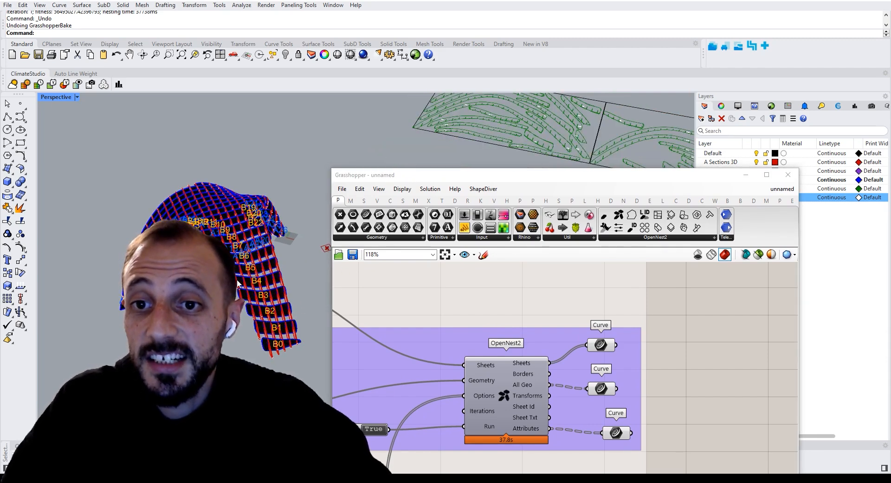